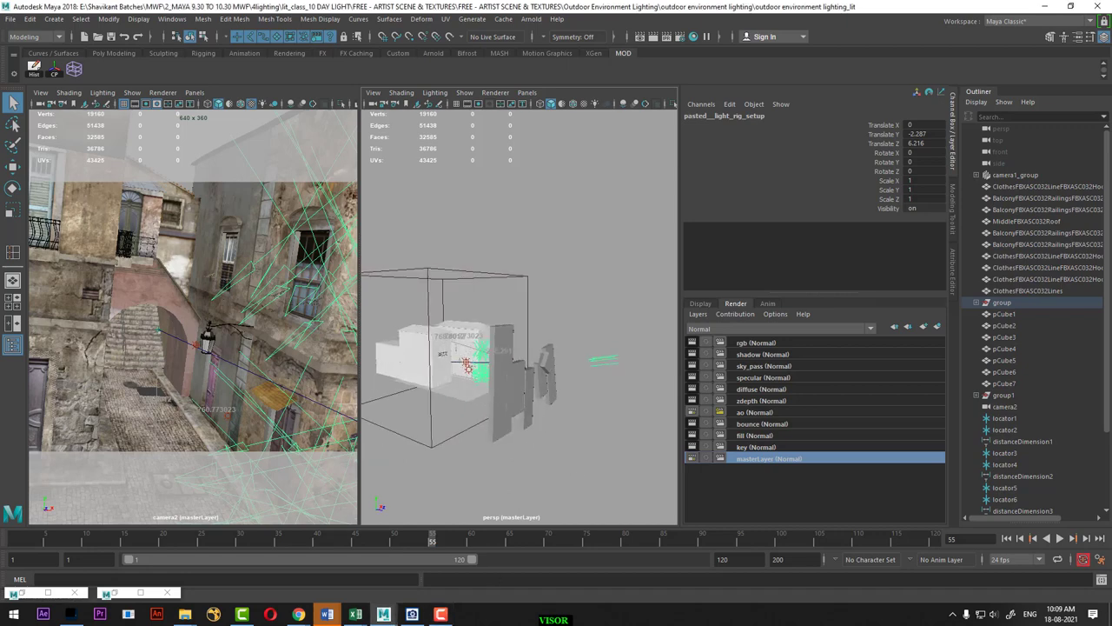
Unhide the black sky dome in the outdoor lighting scene and select it for copying
{"action": "mouse_move", "coordinate": [383, 615]}
{"action": "left_click", "coordinate": [569, 566]}
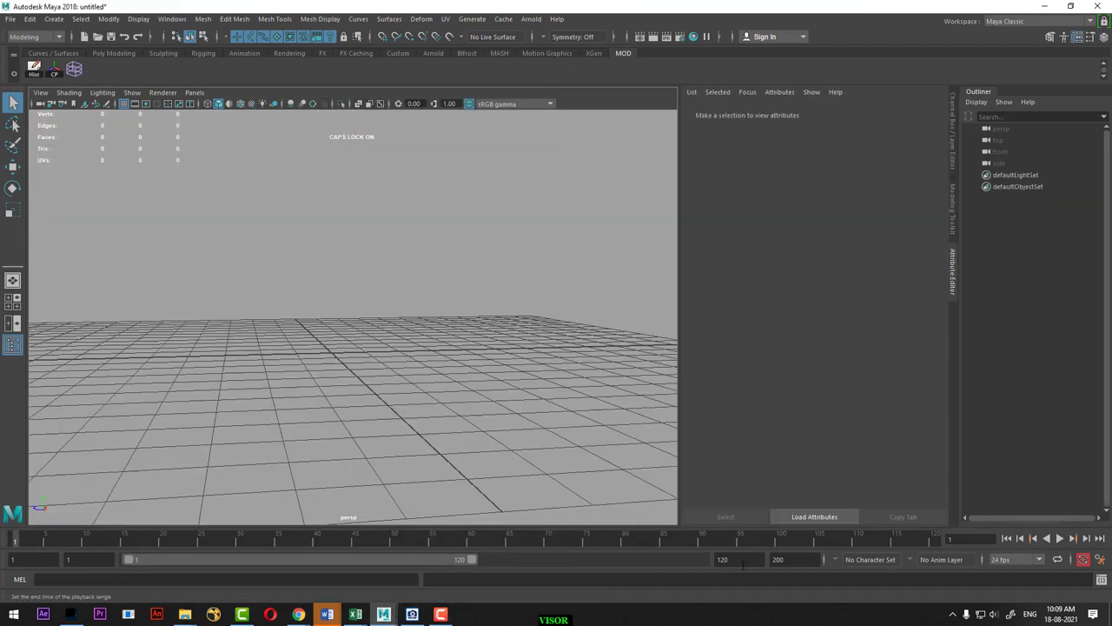
{"action": "mouse_move", "coordinate": [556, 487]}
{"action": "left_mouse_down", "text": "alt"}
{"action": "mouse_move", "coordinate": [510, 451]}
{"action": "mouse_move", "coordinate": [498, 370]}
{"action": "left_mouse_up", "text": "alt"}
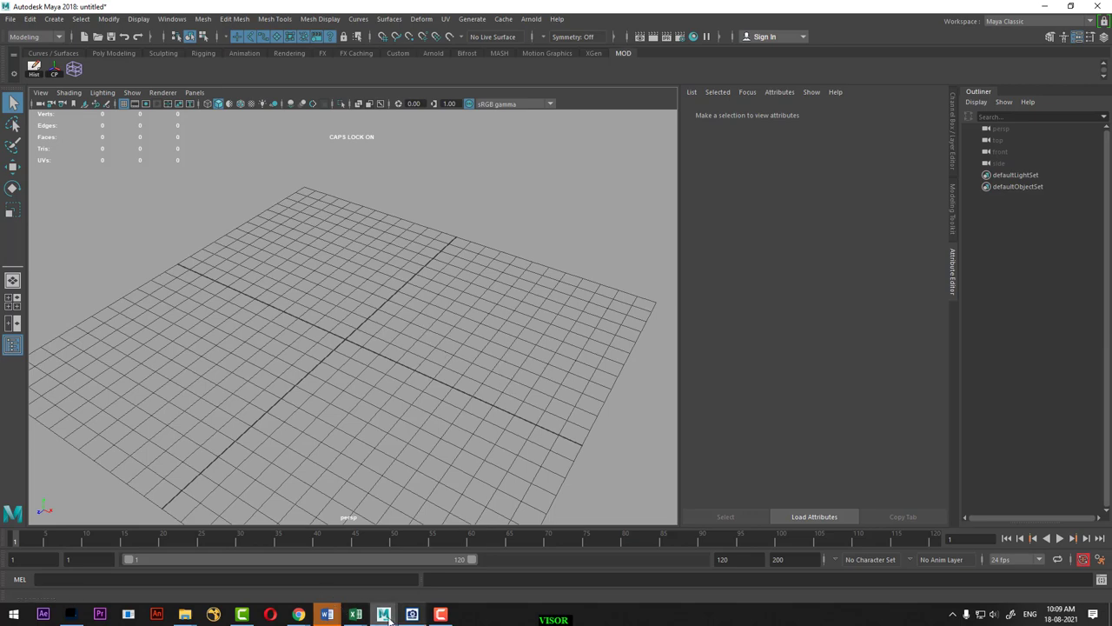
{"action": "left_click", "coordinate": [322, 566]}
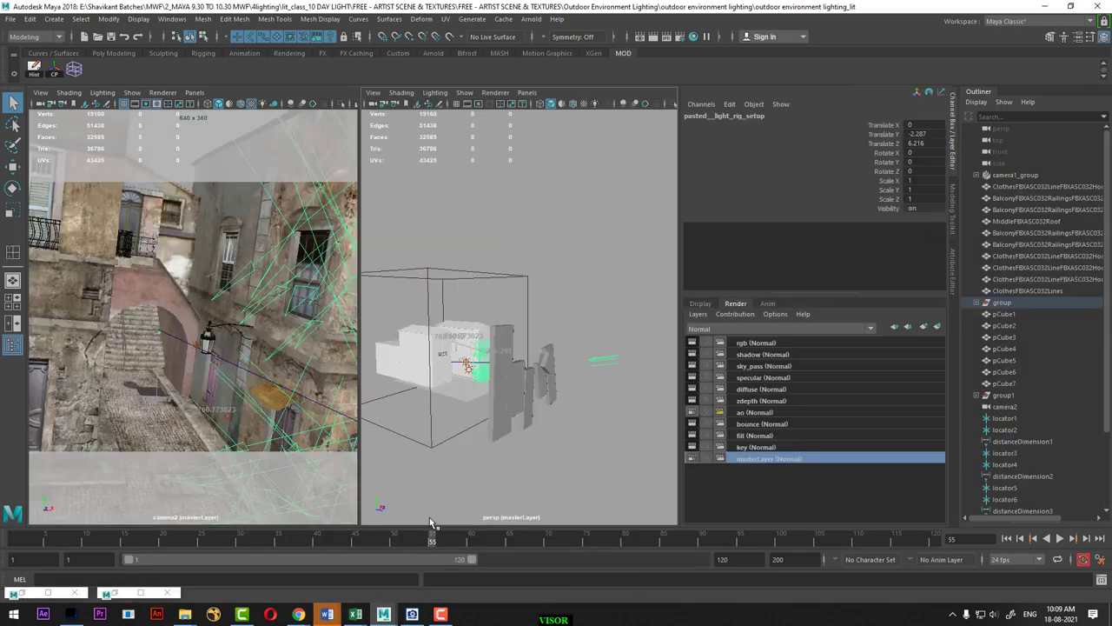
{"action": "key", "text": "ctrl+shift+h"}
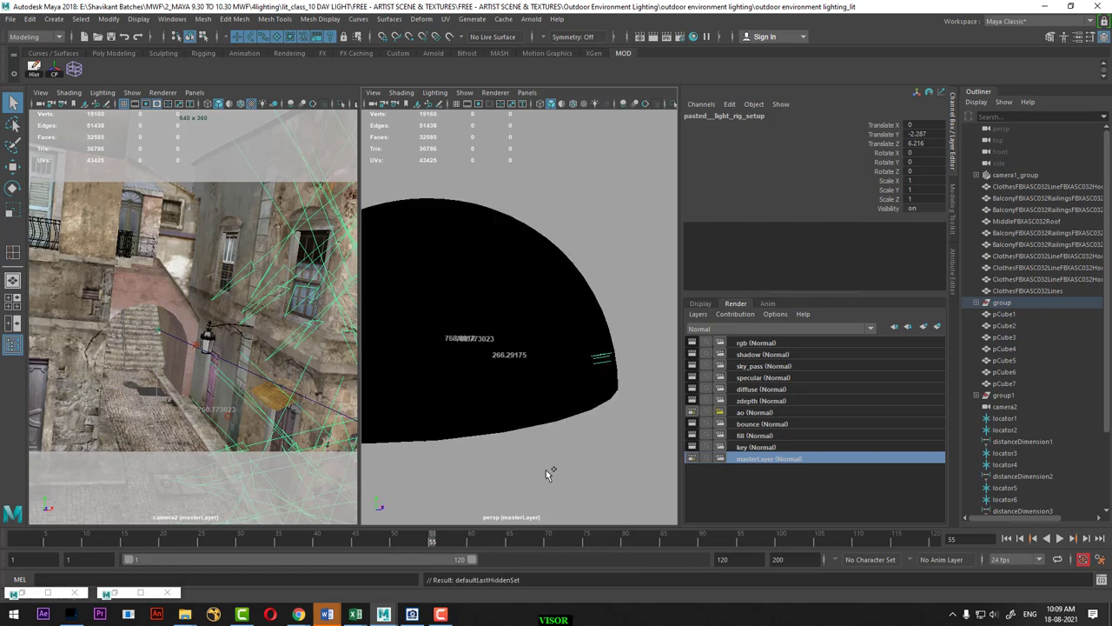
{"action": "left_click", "coordinate": [569, 410]}
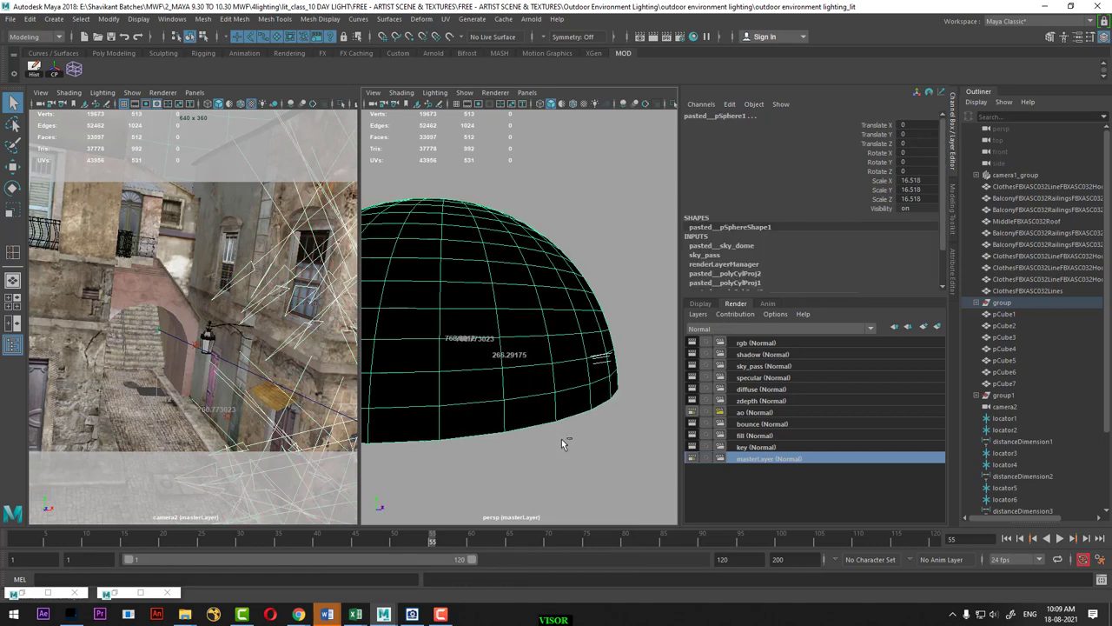
{"action": "key", "text": "alt+Tab"}
{"action": "mouse_move", "coordinate": [260, 252]}
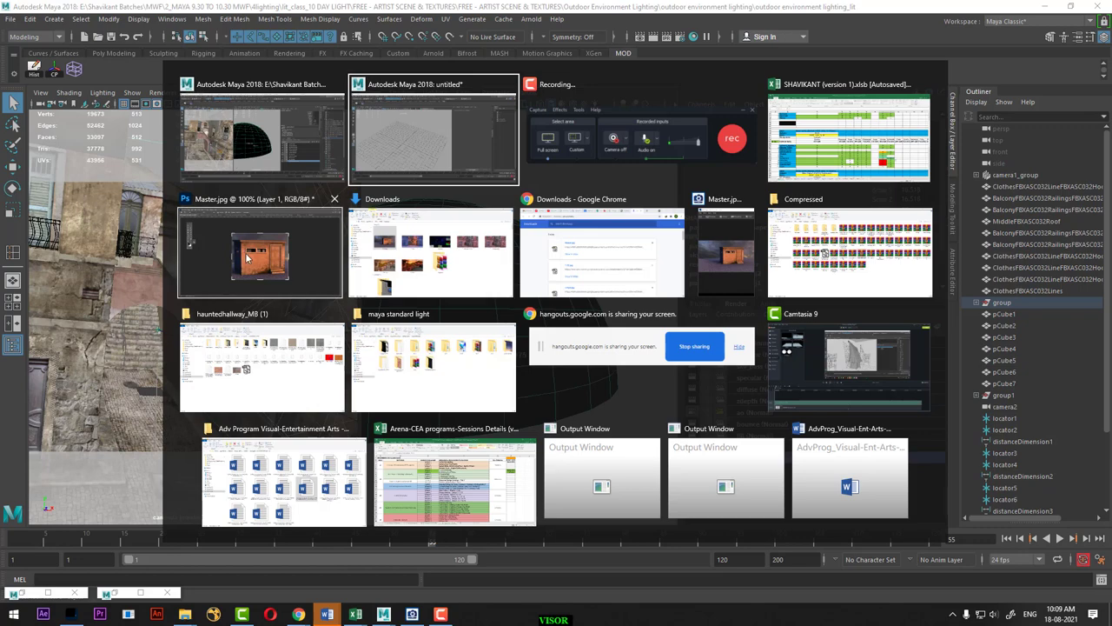
Zoom out to the pasted sky dome group in the untitled scene and select its sphere
{"action": "left_click", "coordinate": [404, 179]}
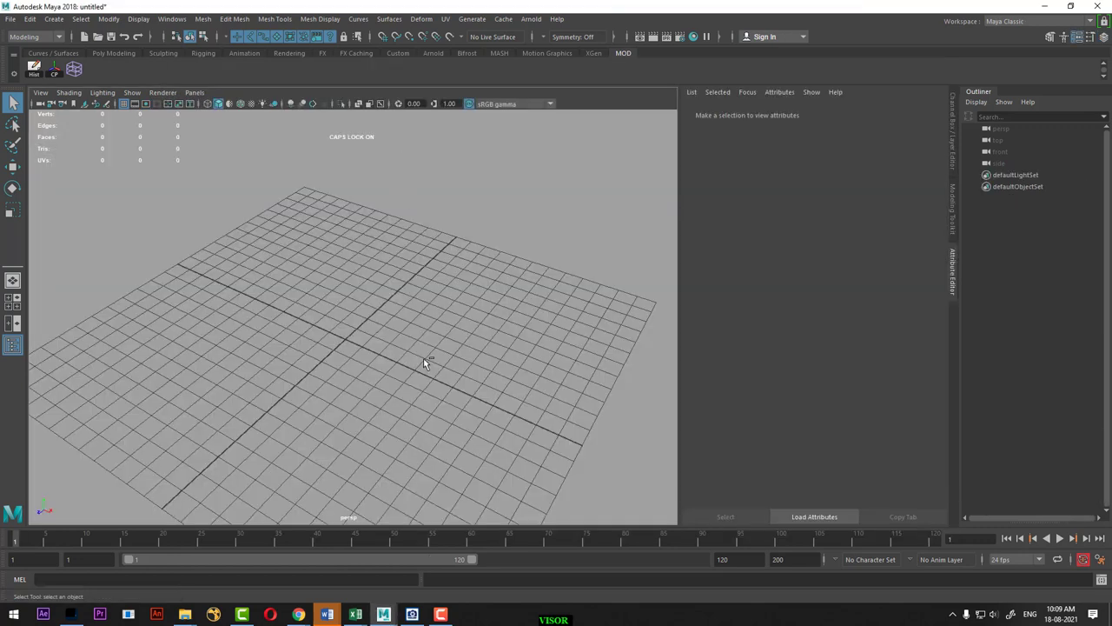
{"action": "scroll", "coordinate": [427, 362], "scroll_direction": "down", "scroll_amount": 5}
{"action": "scroll", "coordinate": [365, 313], "scroll_direction": "down", "scroll_amount": 5}
{"action": "scroll", "coordinate": [434, 339], "scroll_direction": "down", "scroll_amount": 5}
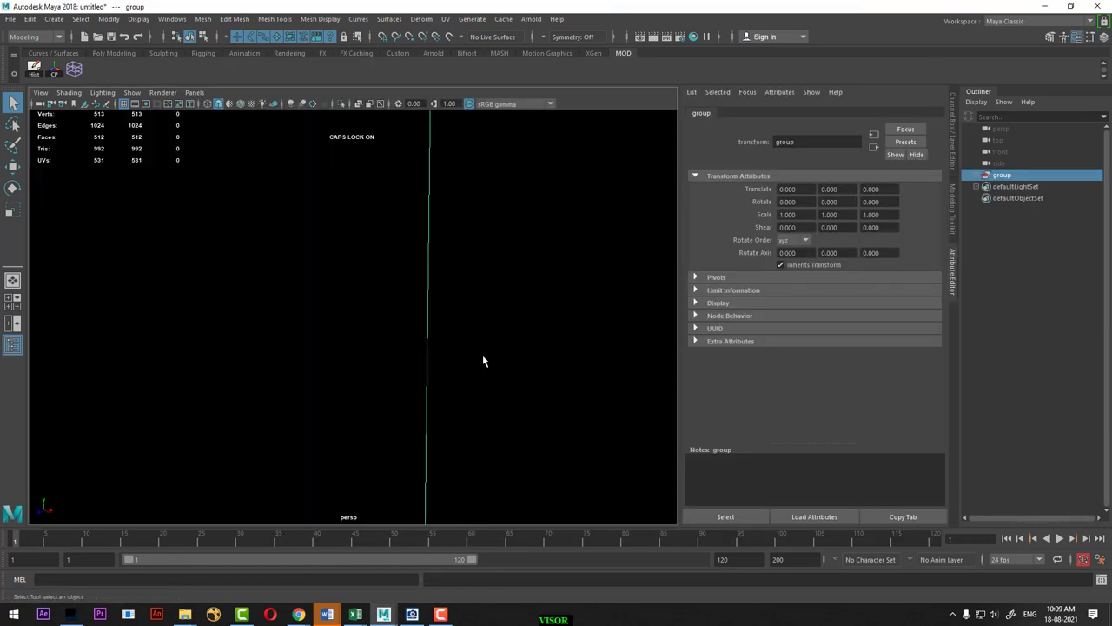
{"action": "scroll", "coordinate": [405, 266], "scroll_direction": "down", "scroll_amount": 10}
{"action": "scroll", "coordinate": [439, 323], "scroll_direction": "up", "scroll_amount": 5}
{"action": "scroll", "coordinate": [538, 339], "scroll_direction": "up", "scroll_amount": 3}
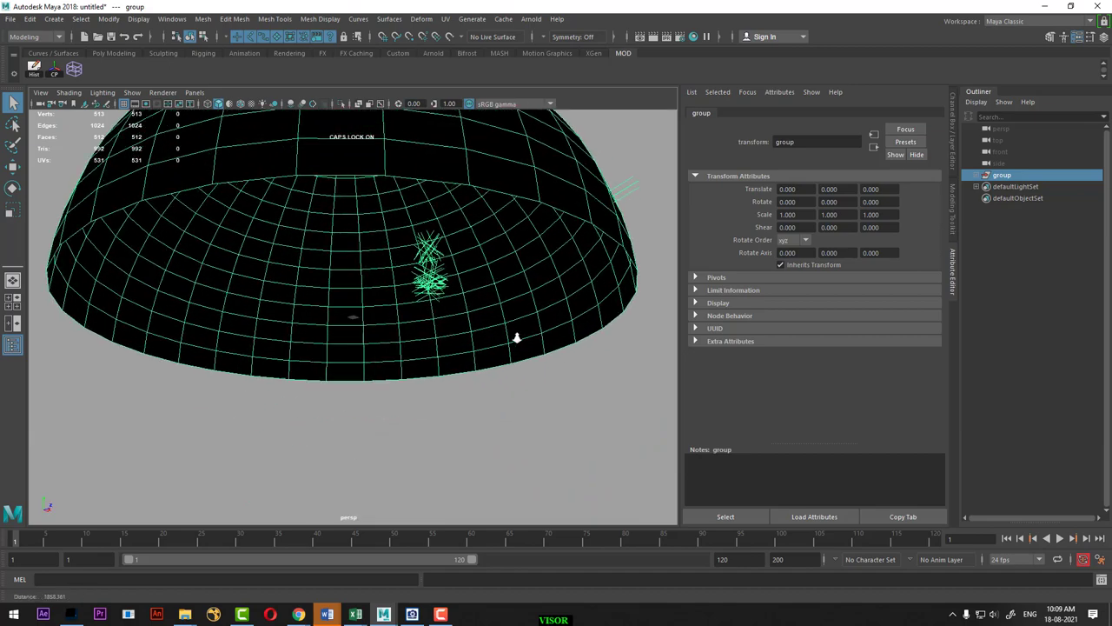
{"action": "scroll", "coordinate": [516, 337], "scroll_direction": "up", "scroll_amount": 2}
{"action": "left_click", "coordinate": [411, 438]}
{"action": "left_click", "coordinate": [348, 373]}
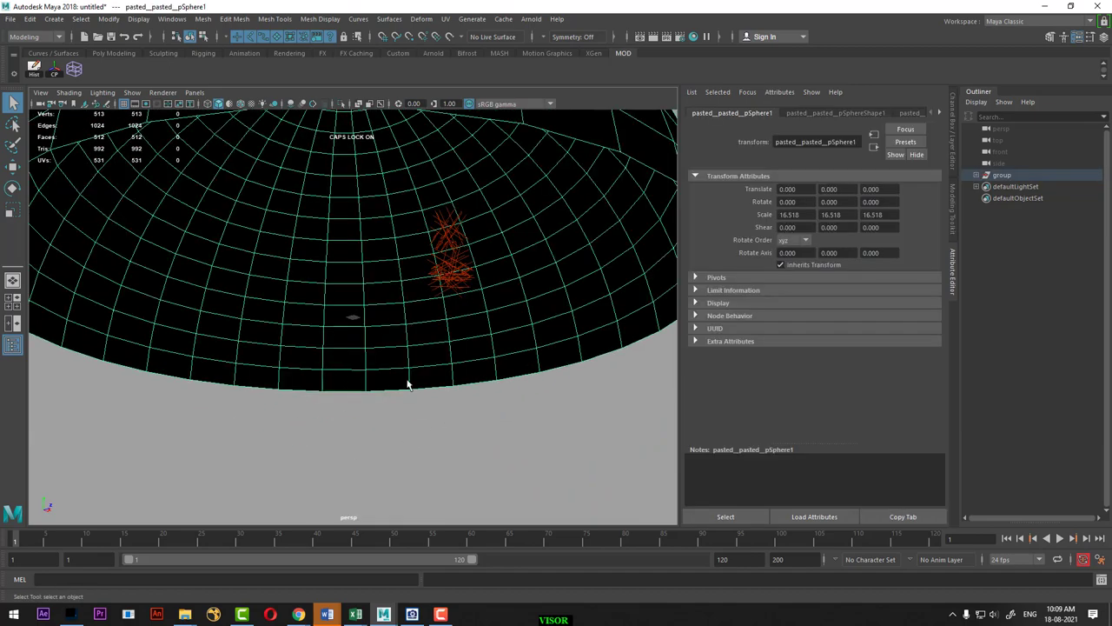
{"action": "left_click_drag", "start_coordinate": [411, 385], "coordinate": [354, 385], "text": "alt"}
Open the dome's material and its file texture node, and browse for a new image
{"action": "right_click", "coordinate": [340, 333]}
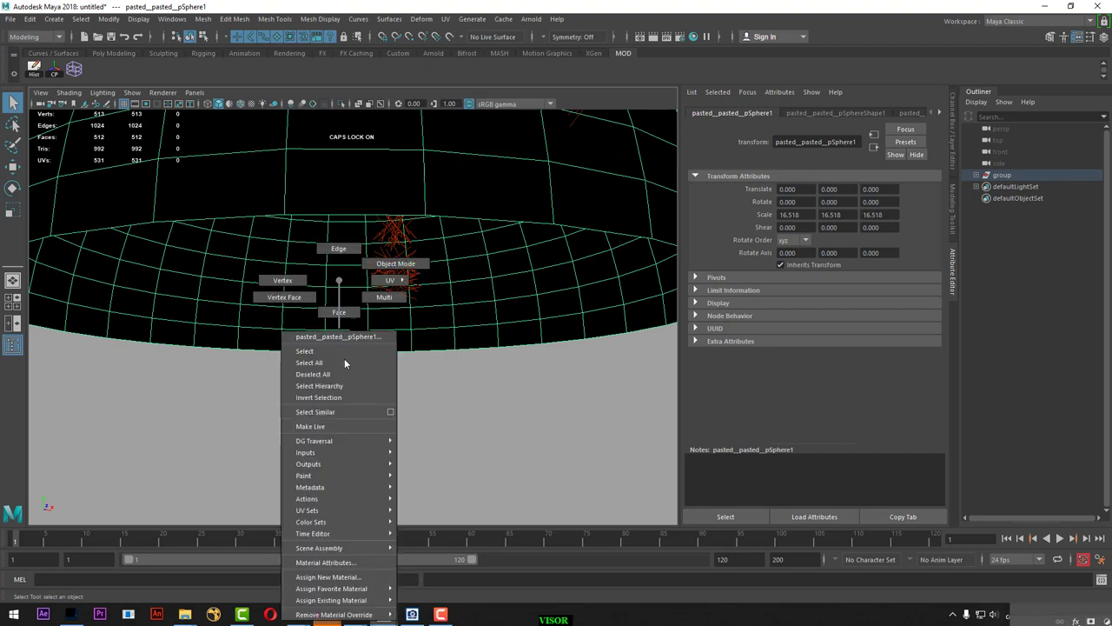
{"action": "left_click", "coordinate": [352, 560]}
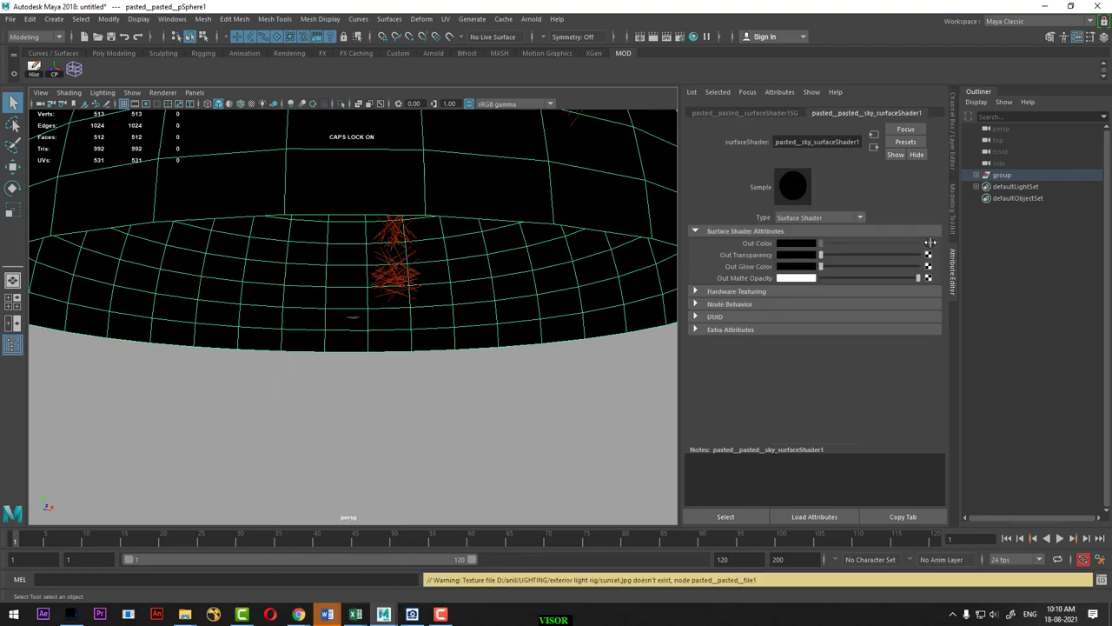
{"action": "left_click", "coordinate": [929, 243]}
{"action": "left_click", "coordinate": [925, 270]}
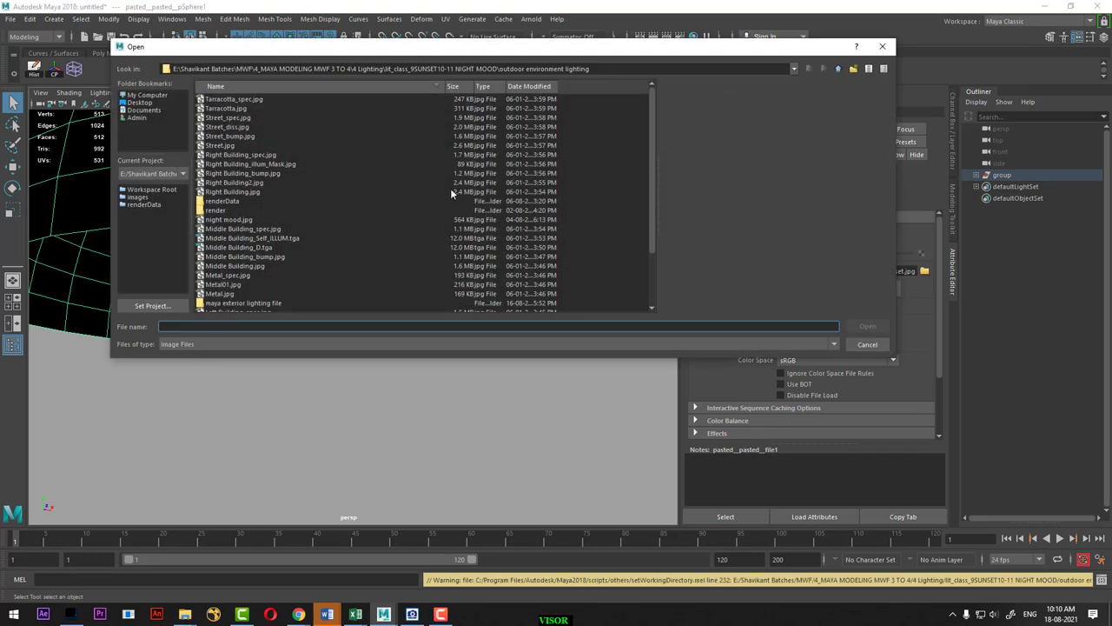
Browse the lesson folders, previewing night mood.jpg, Tarracotta and Street_diss images
{"action": "left_click", "coordinate": [838, 69]}
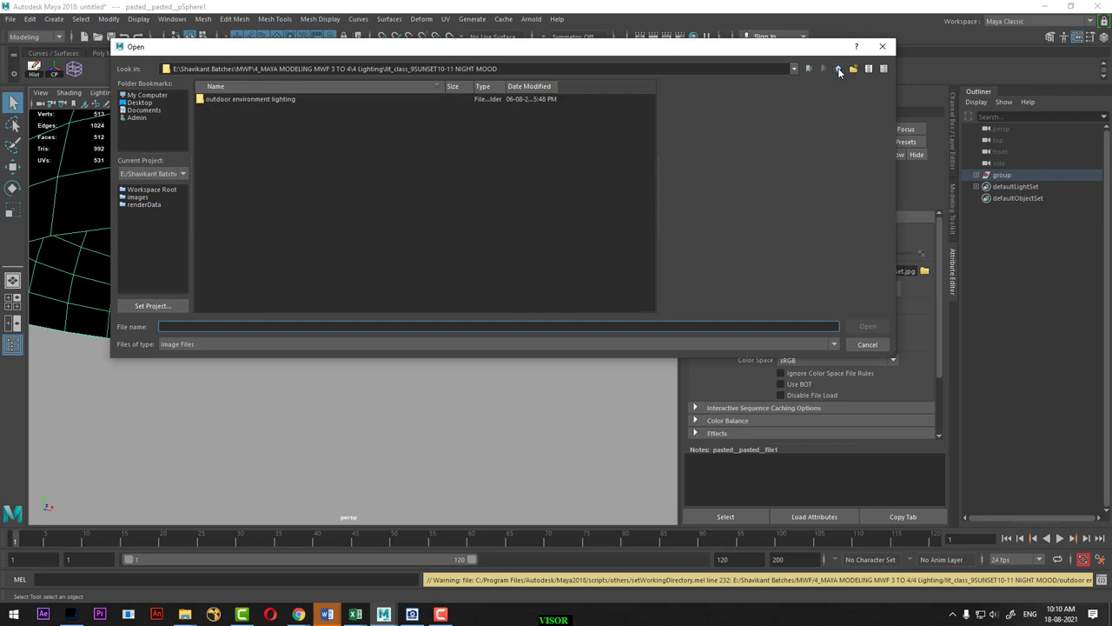
{"action": "double_click", "coordinate": [261, 99]}
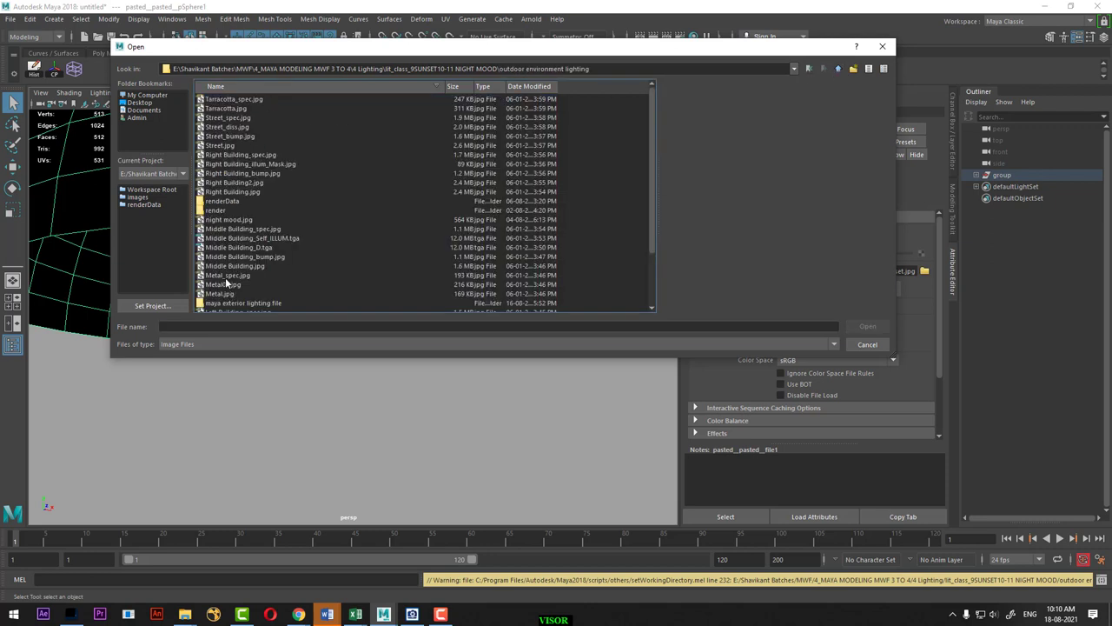
{"action": "scroll", "coordinate": [227, 283], "scroll_direction": "down", "scroll_amount": 2}
{"action": "scroll", "coordinate": [241, 294], "scroll_direction": "down", "scroll_amount": 1}
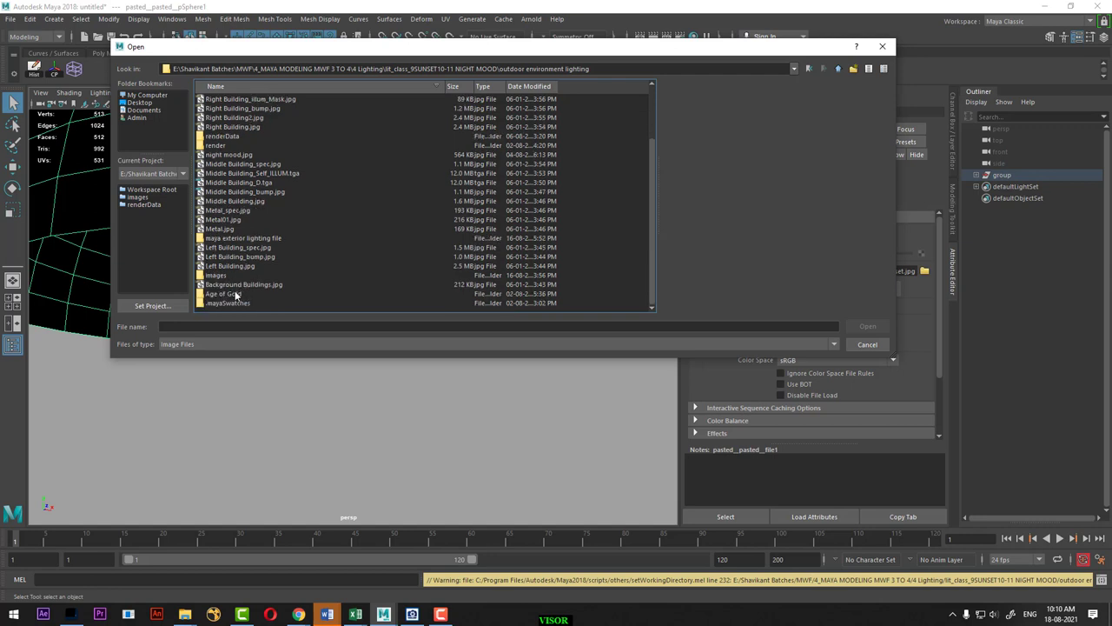
{"action": "scroll", "coordinate": [265, 195], "scroll_direction": "up", "scroll_amount": 2}
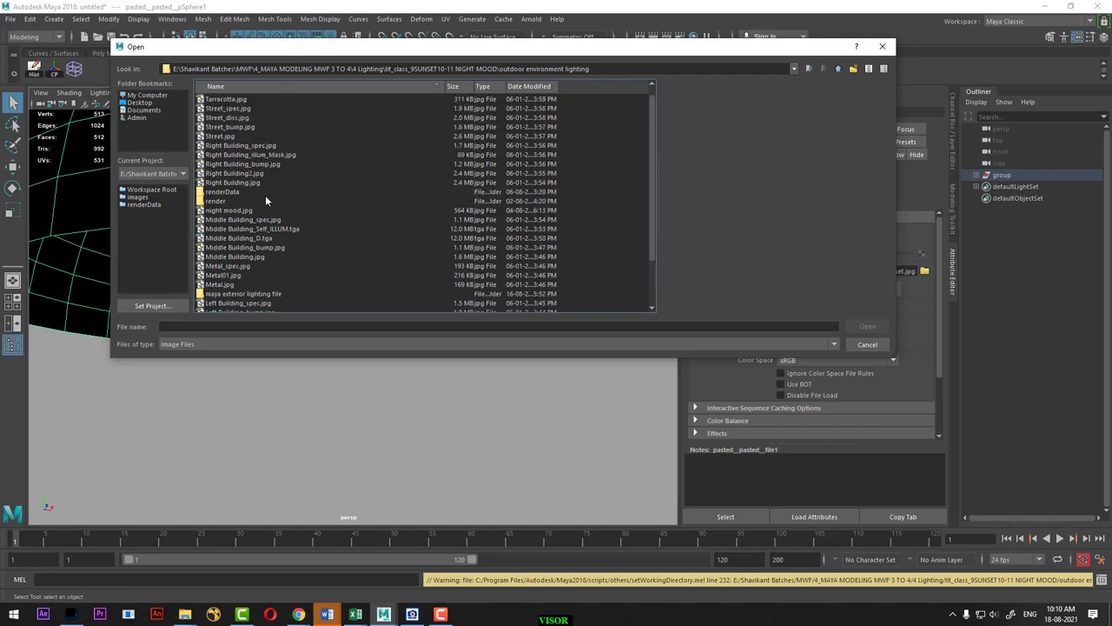
{"action": "left_click", "coordinate": [235, 210]}
{"action": "scroll", "coordinate": [227, 178], "scroll_direction": "up", "scroll_amount": 1}
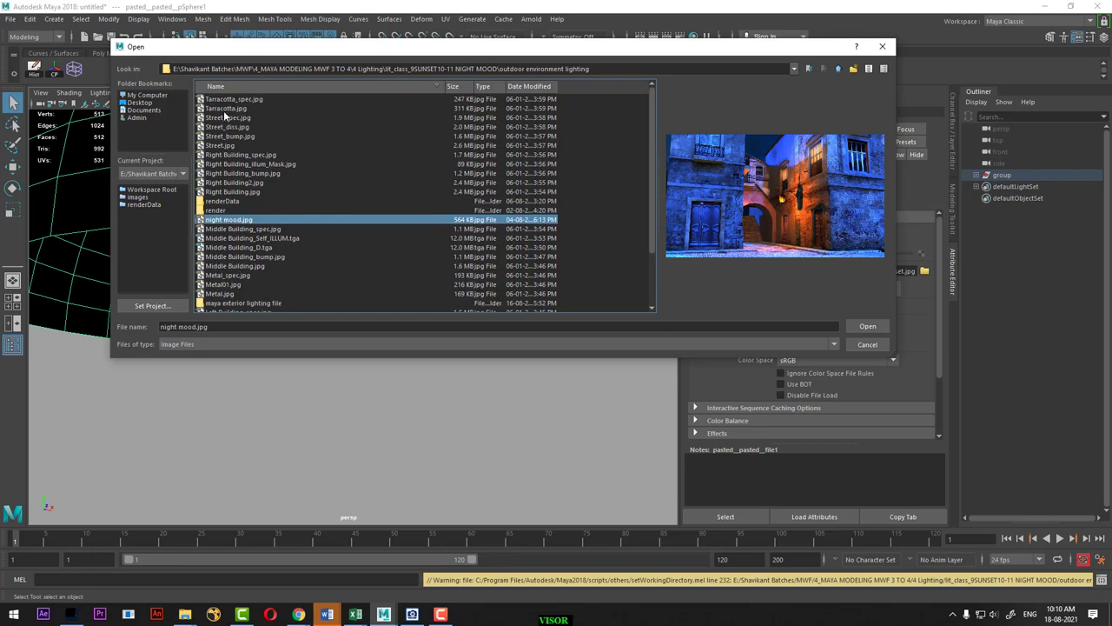
{"action": "left_click", "coordinate": [227, 101]}
{"action": "left_click", "coordinate": [229, 109]}
{"action": "left_click", "coordinate": [228, 127]}
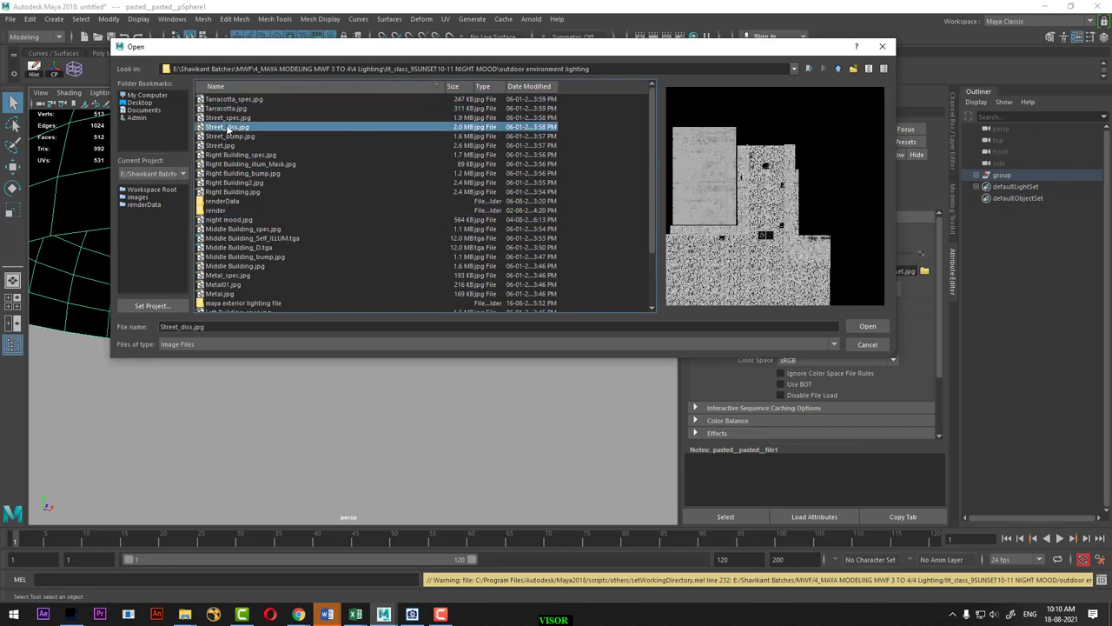
{"action": "key", "text": "Down"}
{"action": "key", "text": "Down"}
{"action": "key", "text": "Down"}
{"action": "key", "text": "Down"}
{"action": "key", "text": "Down"}
{"action": "key", "text": "Down"}
{"action": "key", "text": "Down"}
{"action": "key", "text": "Down"}
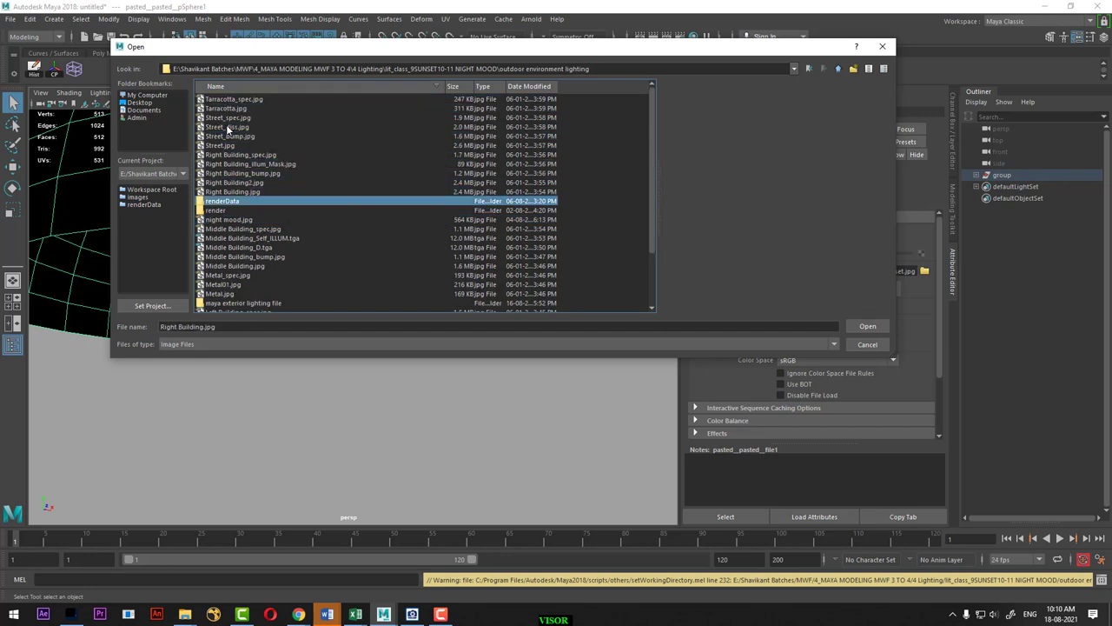
{"action": "key", "text": "Down"}
{"action": "key", "text": "Down"}
{"action": "key", "text": "Down"}
{"action": "key", "text": "Down"}
{"action": "key", "text": "Down"}
{"action": "key", "text": "Down"}
{"action": "key", "text": "Down"}
{"action": "key", "text": "Down"}
{"action": "key", "text": "Down"}
{"action": "key", "text": "Down"}
{"action": "key", "text": "Down"}
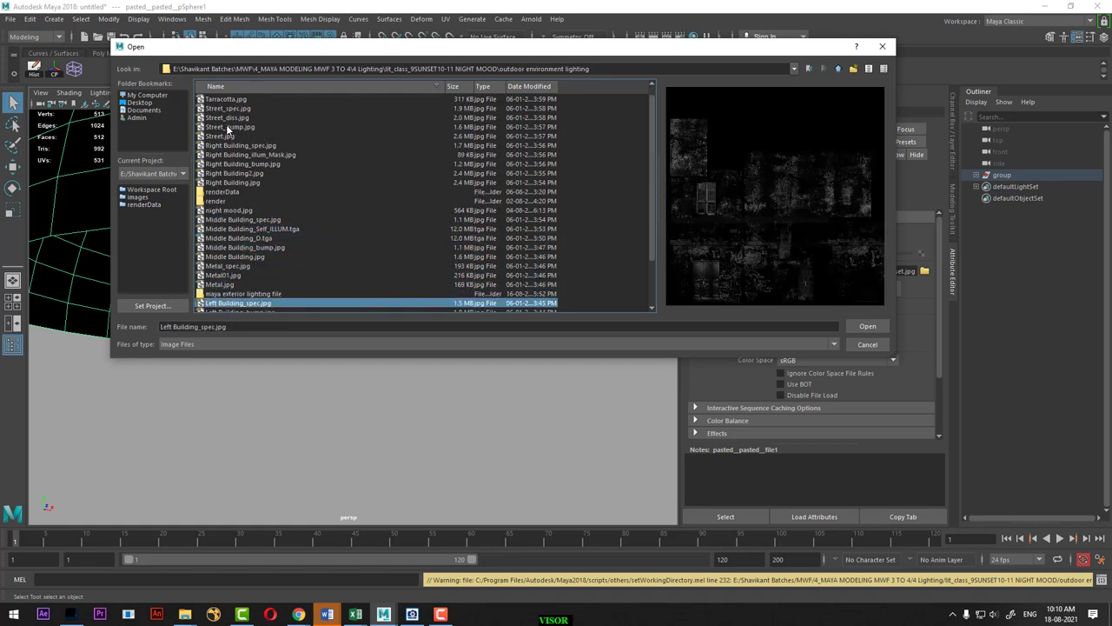
{"action": "key", "text": "Down"}
{"action": "key", "text": "Down"}
{"action": "key", "text": "Down"}
{"action": "key", "text": "Down"}
{"action": "key", "text": "Down"}
{"action": "key", "text": "Down"}
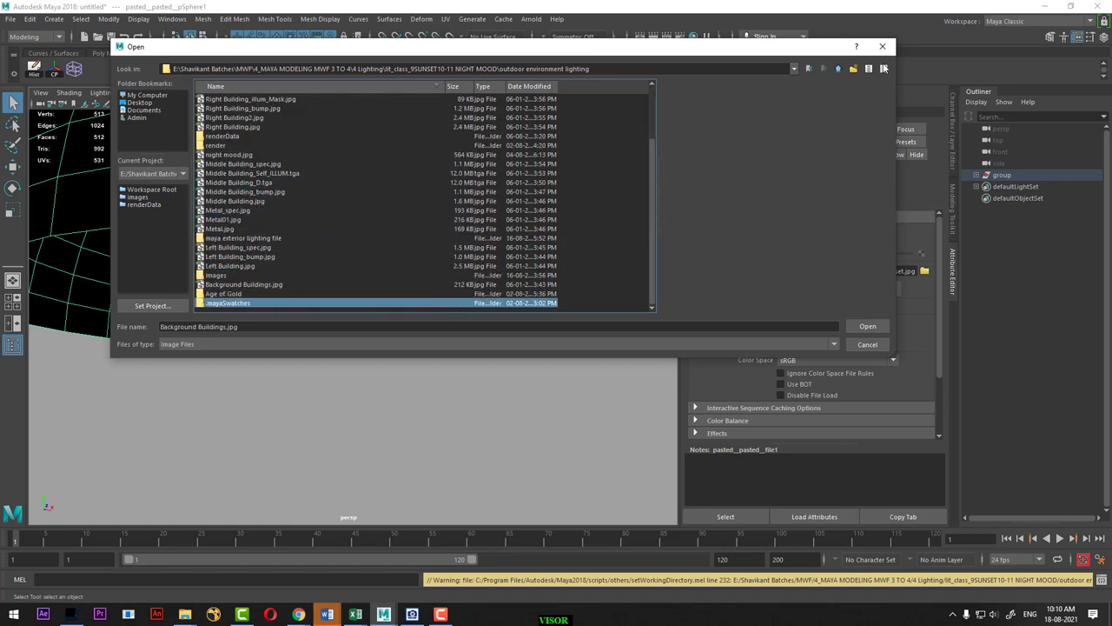
{"action": "left_click", "coordinate": [837, 69]}
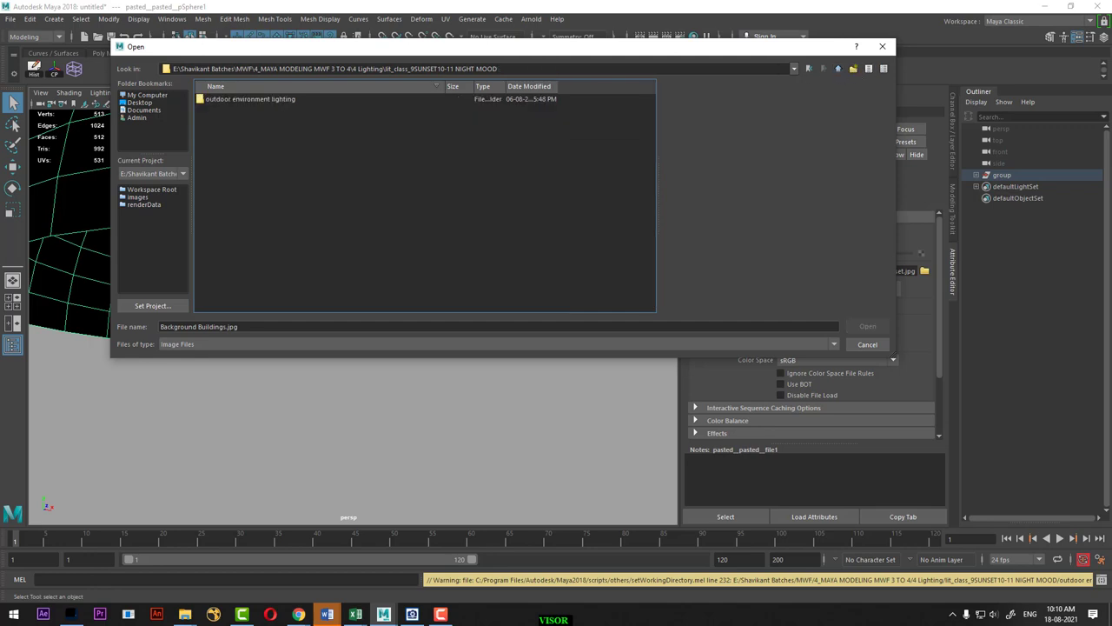
Cancel the file browser, reselect the sky dome and reopen its material settings
{"action": "left_click", "coordinate": [868, 345]}
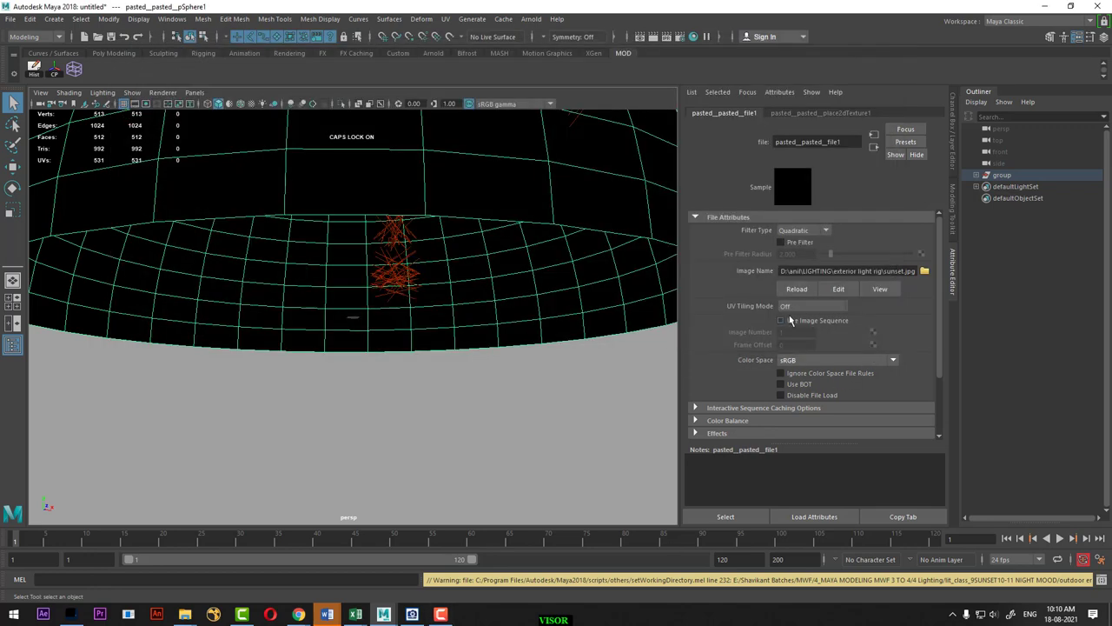
{"action": "left_click", "coordinate": [404, 411]}
{"action": "left_click", "coordinate": [461, 329]}
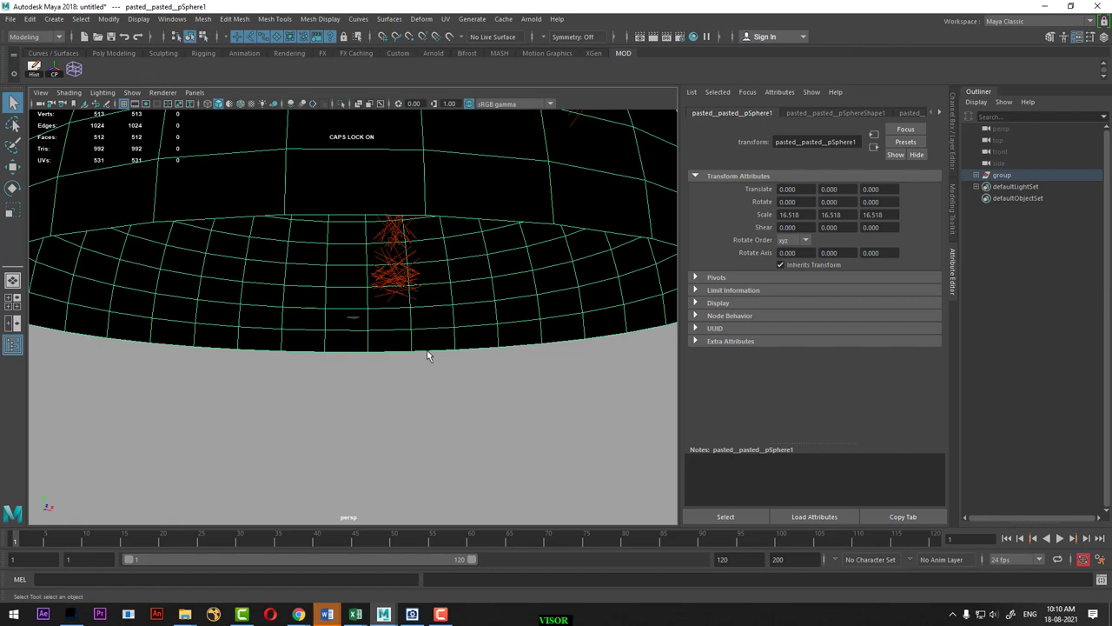
{"action": "mouse_move", "coordinate": [427, 354]}
{"action": "left_mouse_down", "text": "alt"}
{"action": "mouse_move", "coordinate": [425, 333]}
{"action": "mouse_move", "coordinate": [461, 318]}
{"action": "mouse_move", "coordinate": [475, 349]}
{"action": "left_mouse_up", "text": "alt"}
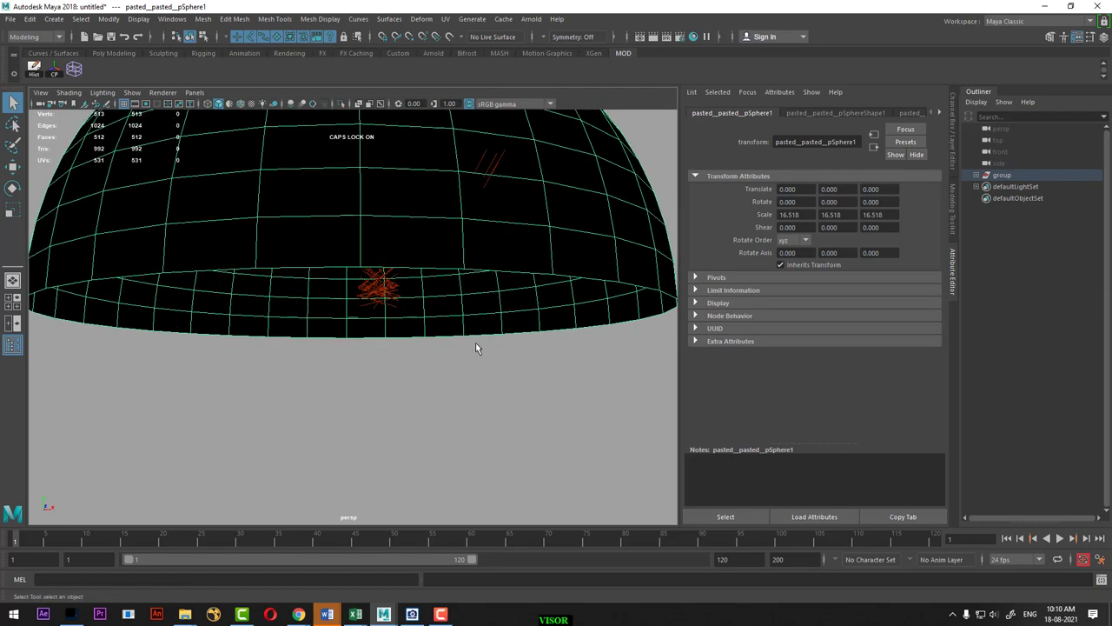
{"action": "right_click_drag", "start_coordinate": [484, 218], "coordinate": [489, 497]}
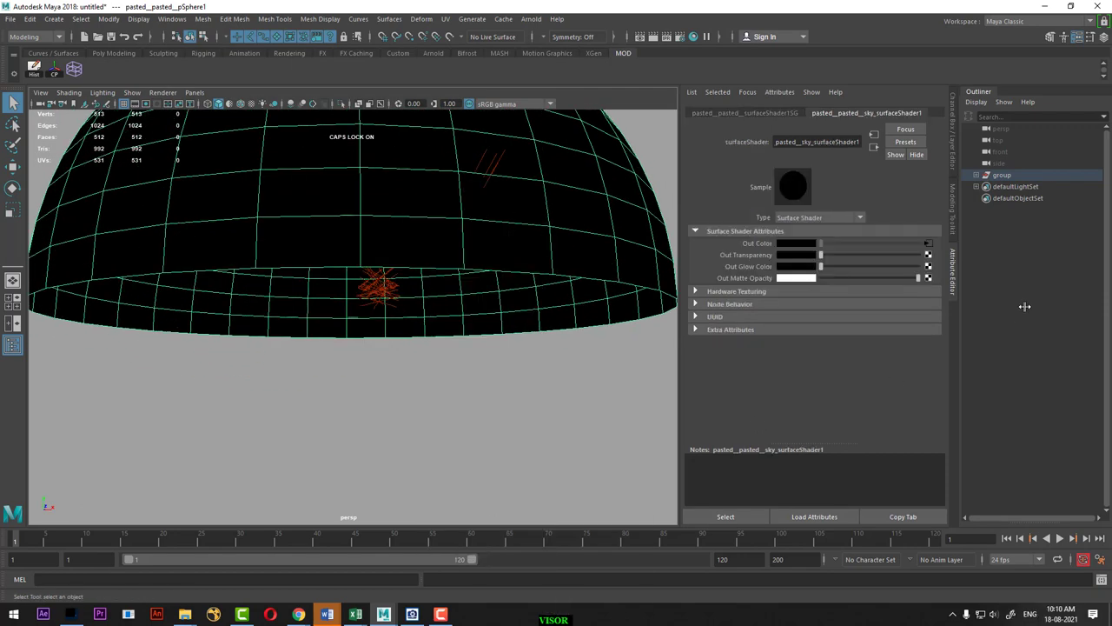
Break the missing file connection on Out Color and connect a new 2D Ramp texture
{"action": "right_click", "coordinate": [768, 243]}
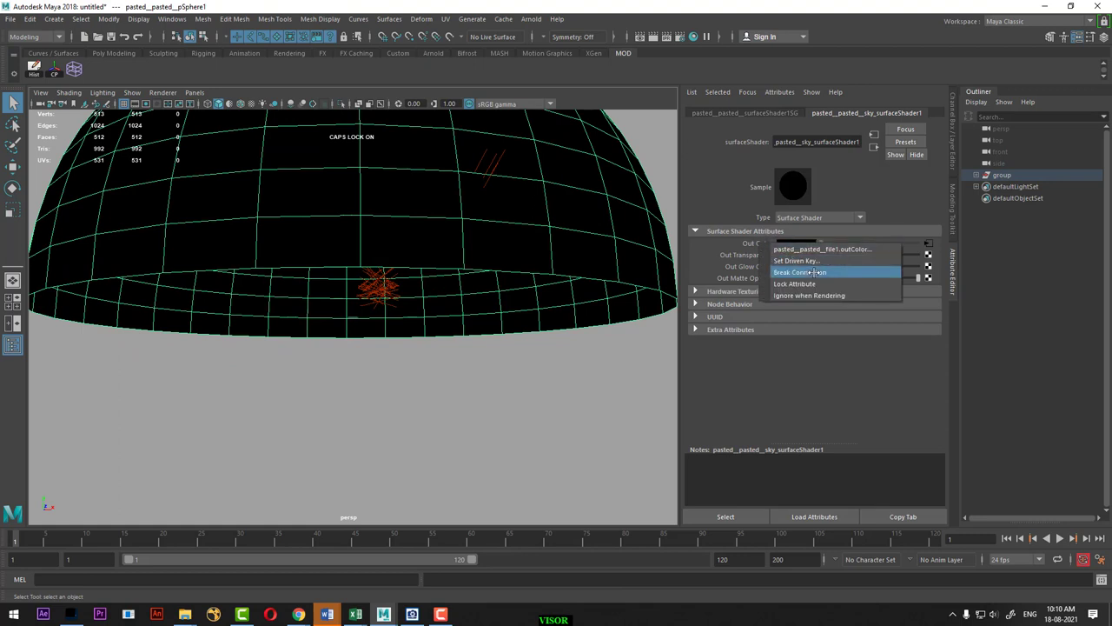
{"action": "left_click", "coordinate": [813, 272]}
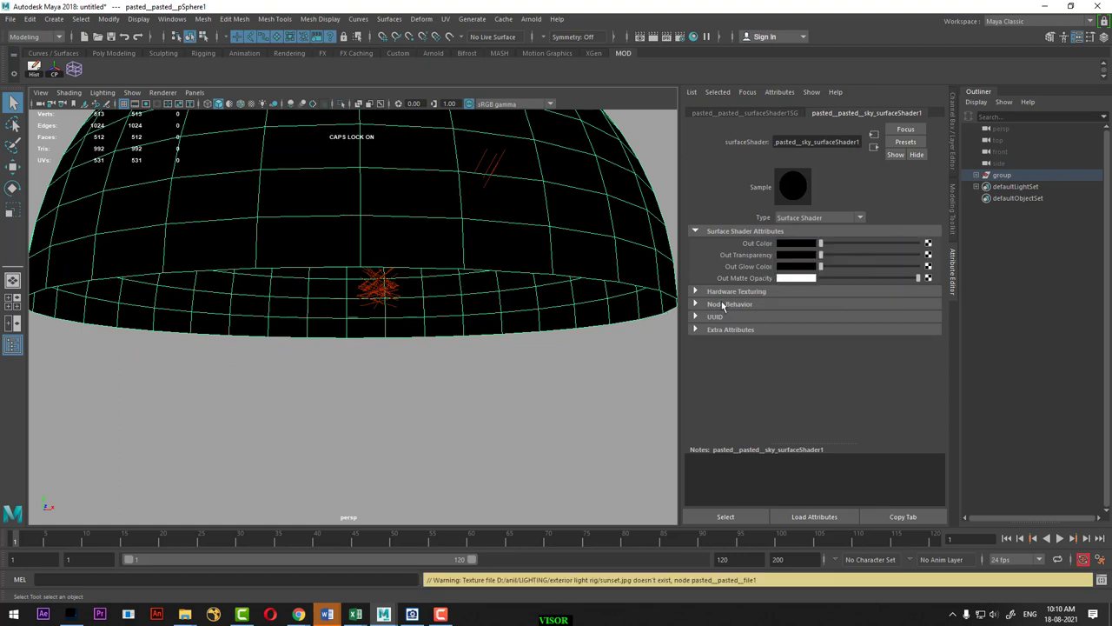
{"action": "left_click", "coordinate": [802, 247]}
{"action": "left_click", "coordinate": [927, 246]}
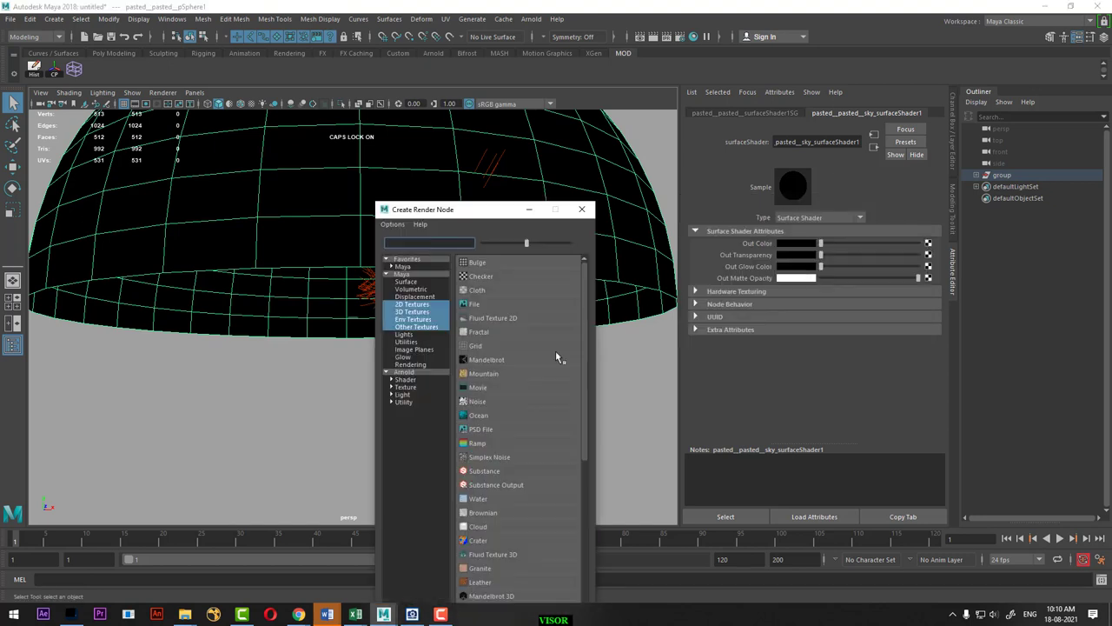
{"action": "left_click", "coordinate": [478, 444]}
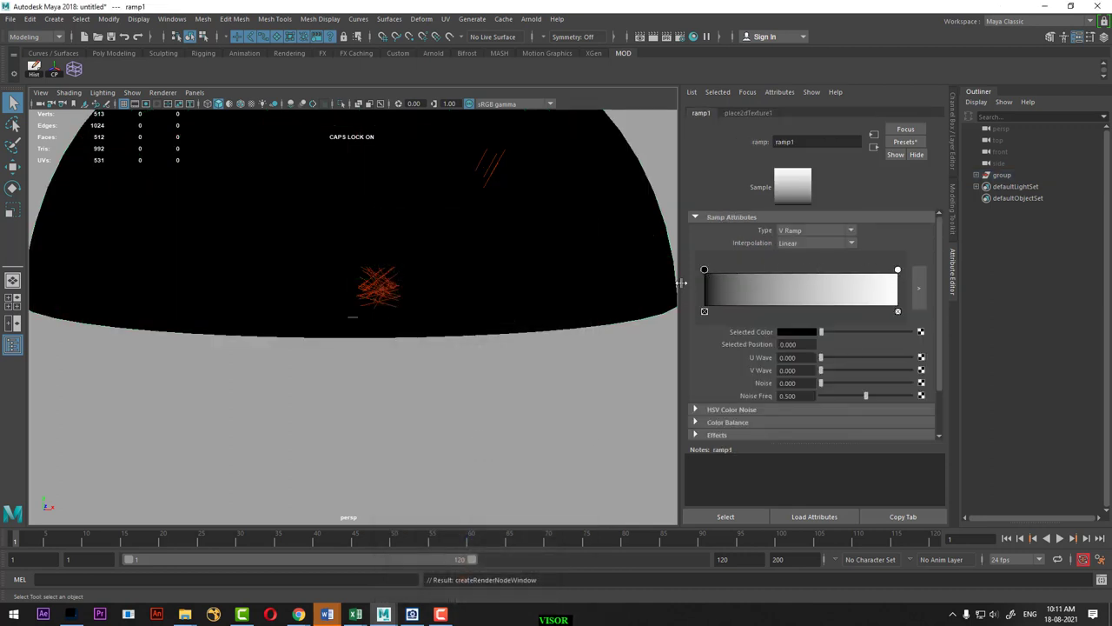
Colour the ramp's first stop teal-blue and its white end stop pale yellow
{"action": "left_click", "coordinate": [795, 335]}
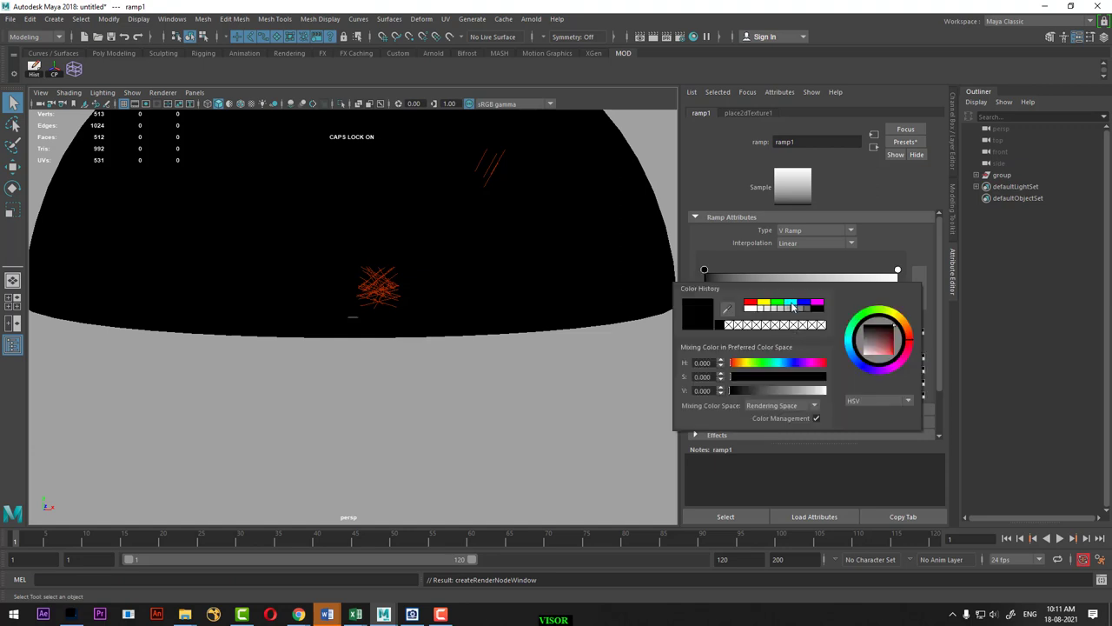
{"action": "left_click", "coordinate": [792, 306]}
{"action": "left_click", "coordinate": [851, 352]}
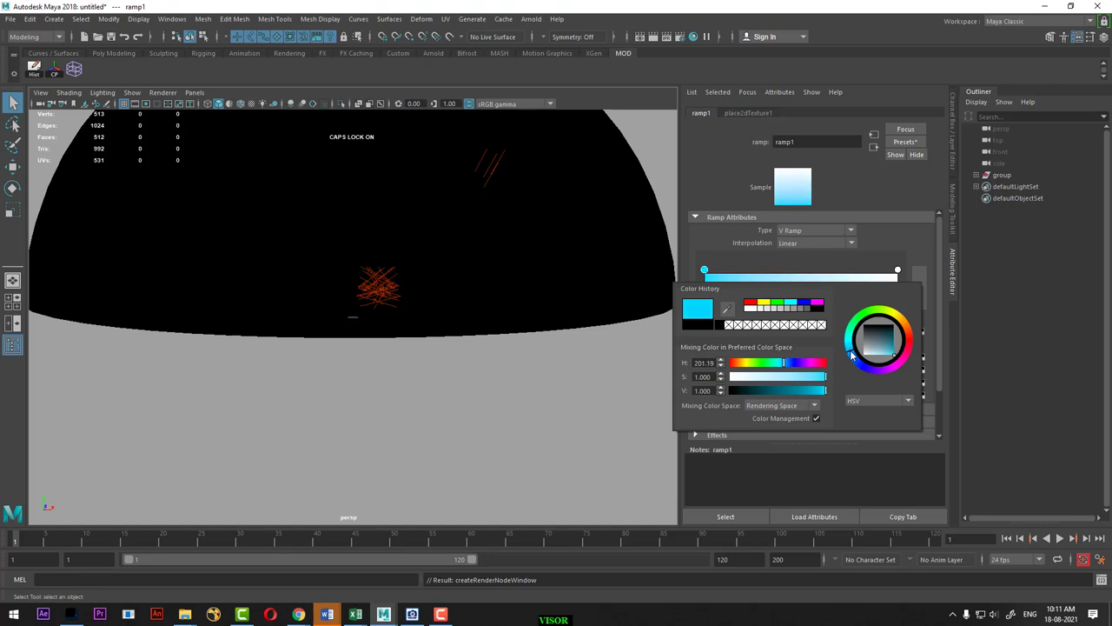
{"action": "left_click", "coordinate": [890, 349]}
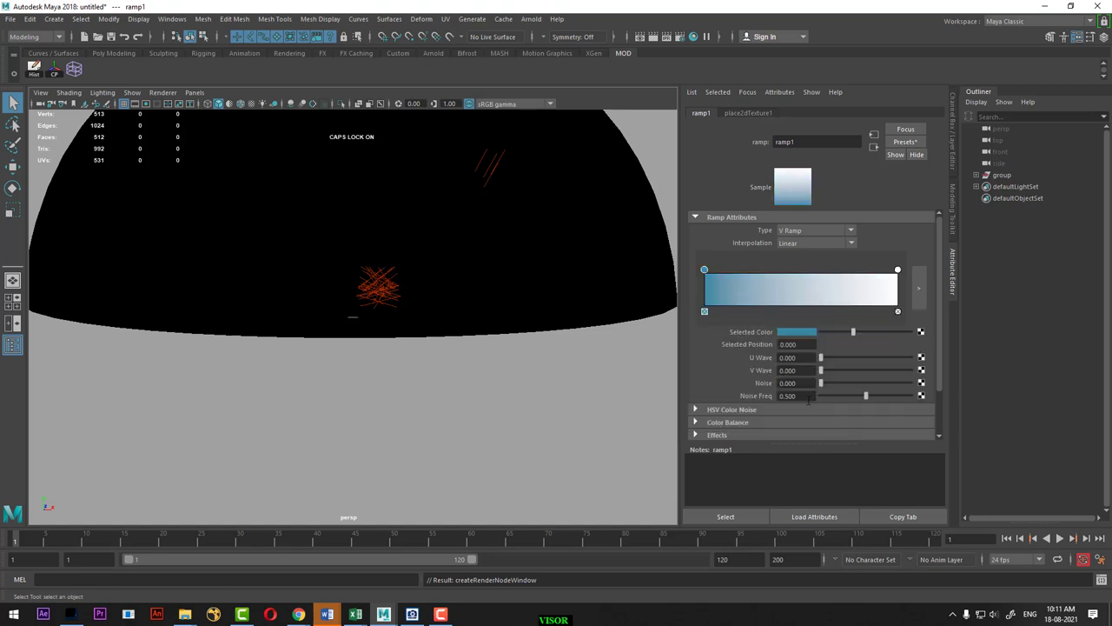
{"action": "left_click", "coordinate": [898, 270]}
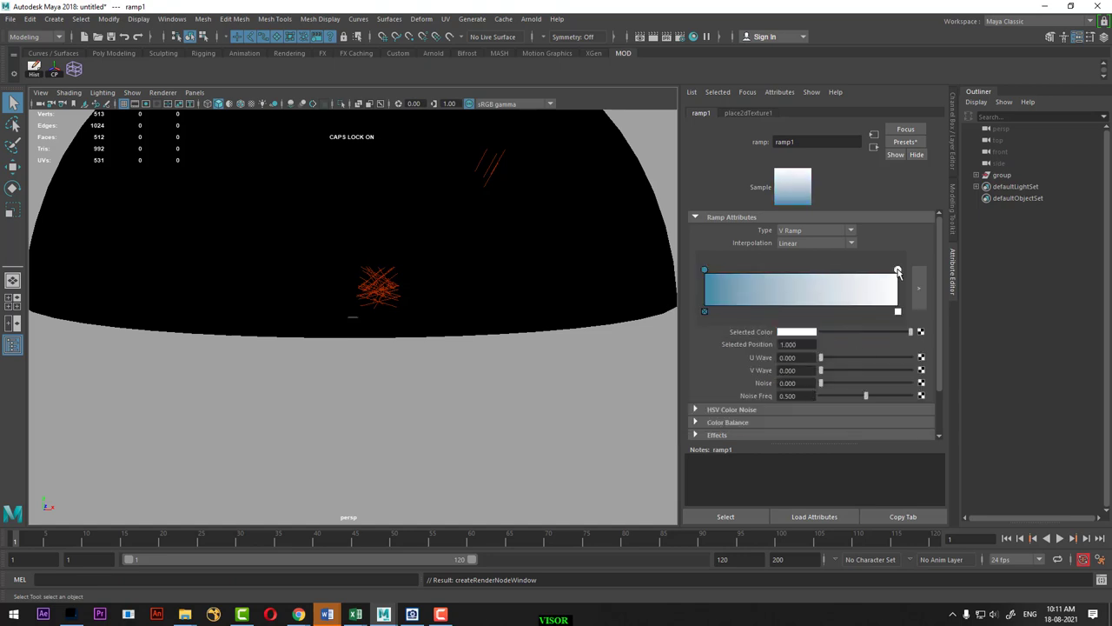
{"action": "left_click", "coordinate": [797, 332]}
{"action": "left_click", "coordinate": [753, 362]}
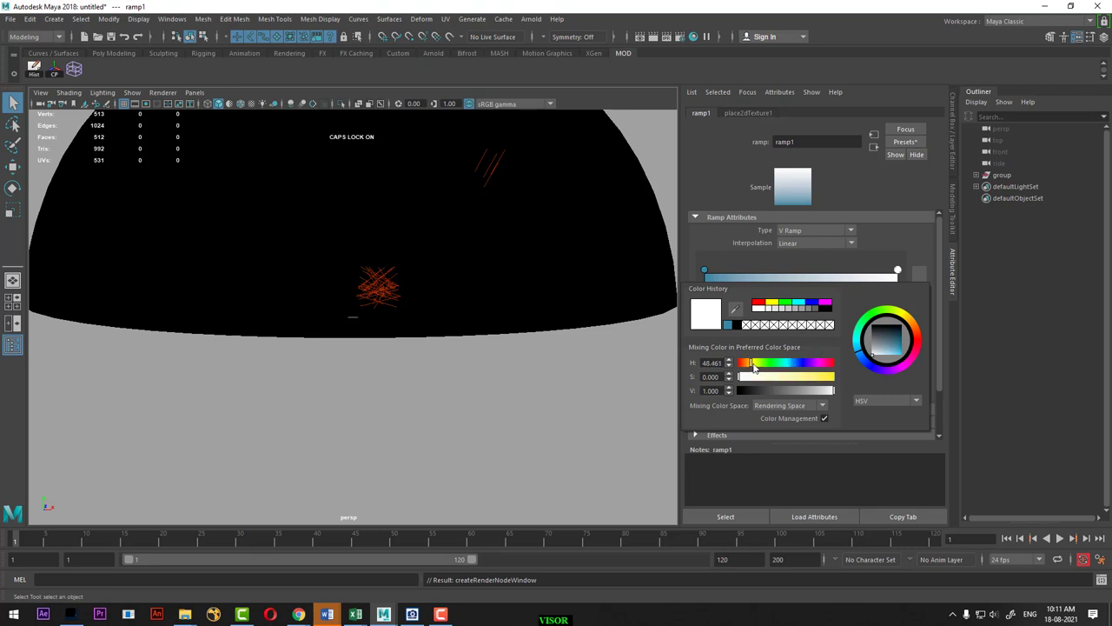
{"action": "left_click_drag", "start_coordinate": [812, 376], "coordinate": [779, 376]}
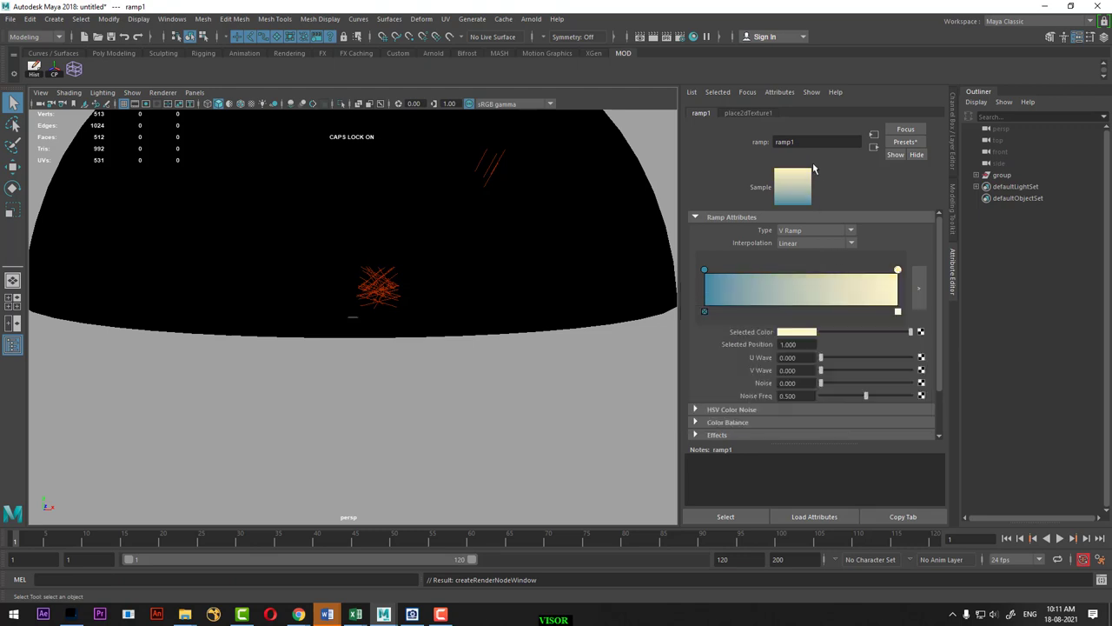
Put pale yellow at the ramp's start, blue at the end, add a mid stop, and show textures
{"action": "left_click_drag", "start_coordinate": [706, 270], "coordinate": [808, 271]}
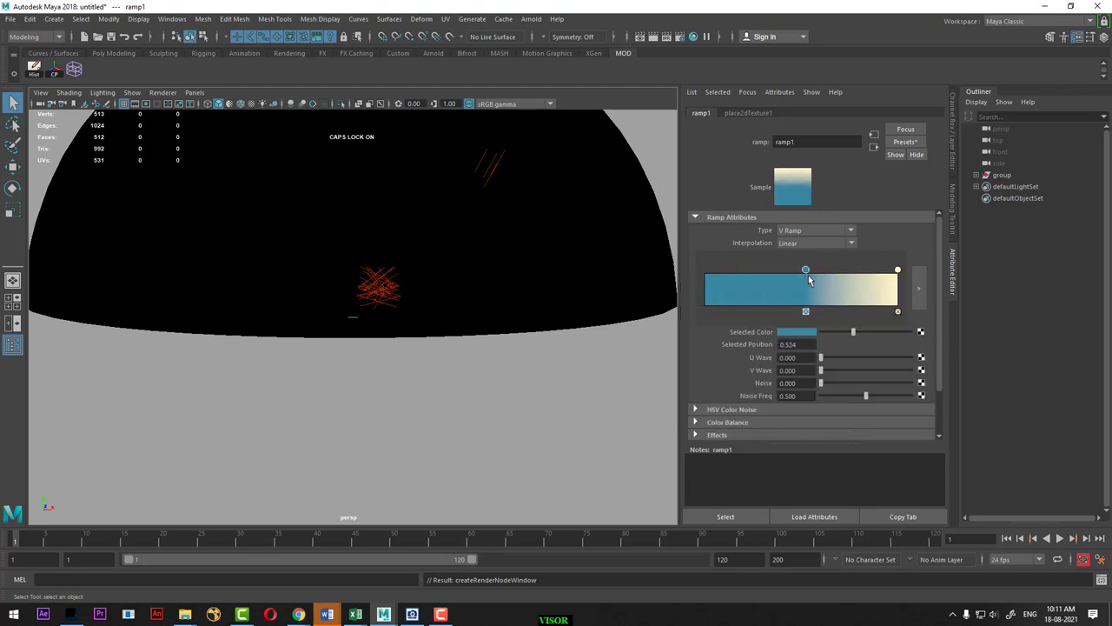
{"action": "left_click_drag", "start_coordinate": [898, 270], "coordinate": [704, 270]}
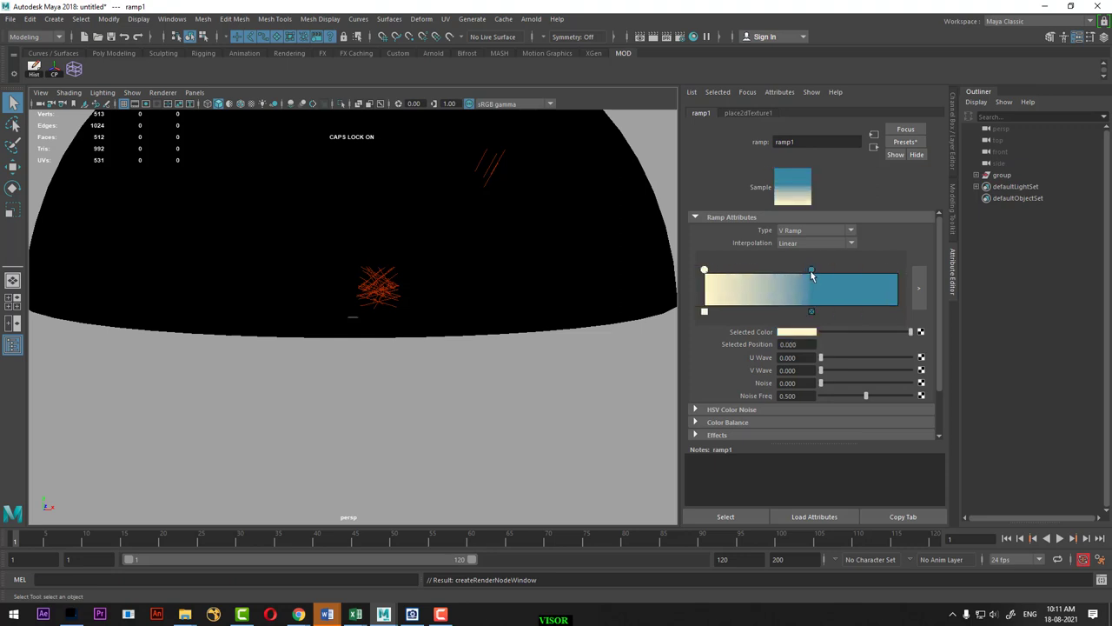
{"action": "left_click_drag", "start_coordinate": [812, 275], "coordinate": [962, 269]}
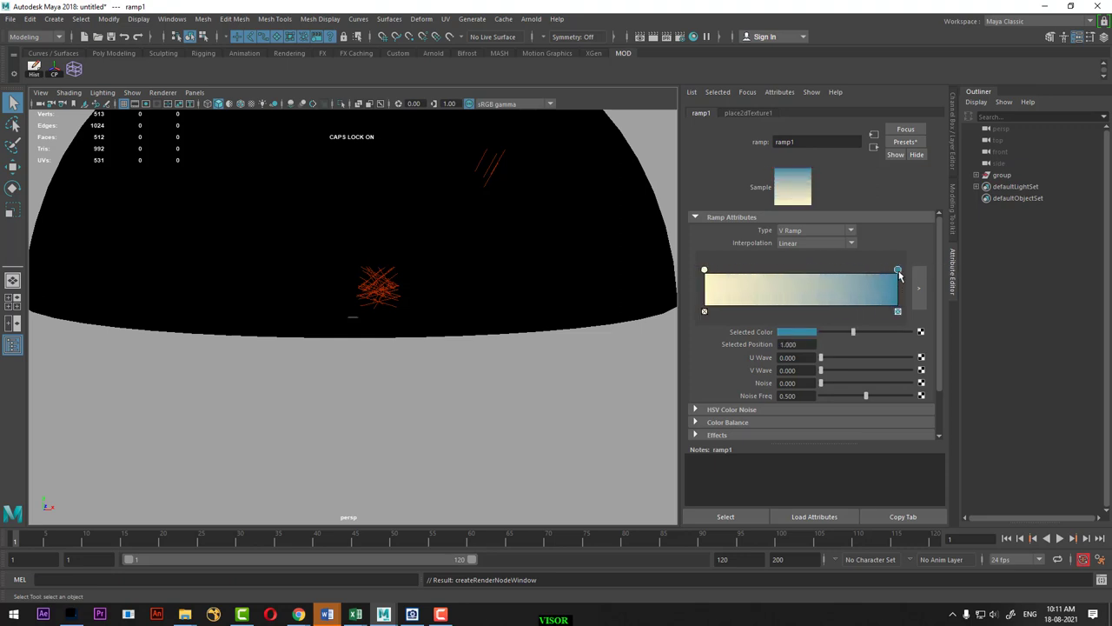
{"action": "left_click_drag", "start_coordinate": [881, 278], "coordinate": [833, 278]}
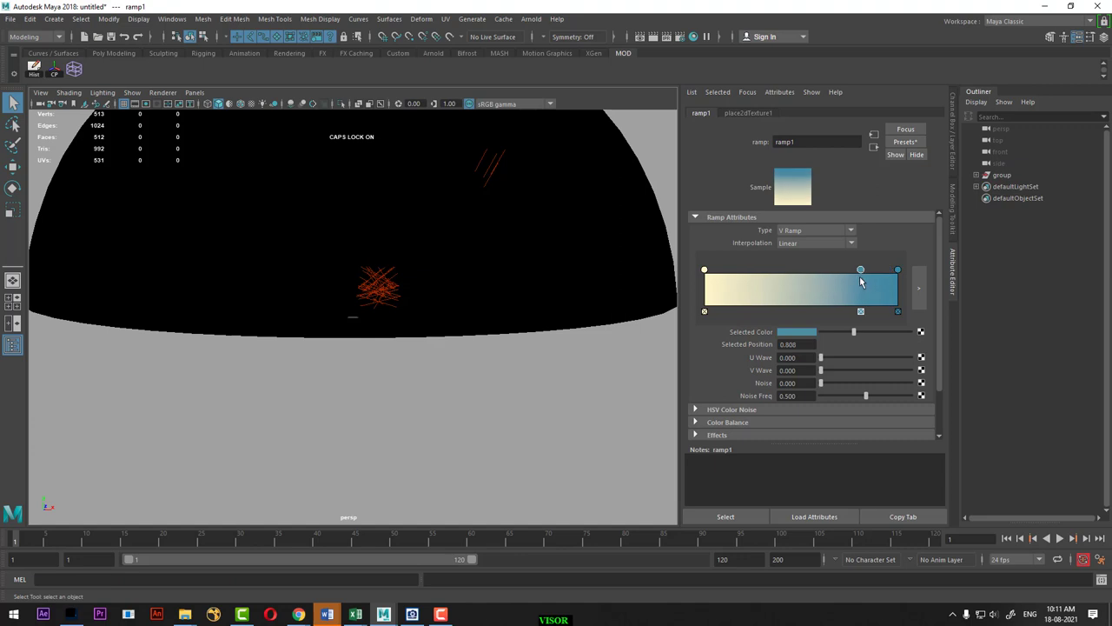
{"action": "scroll", "coordinate": [516, 321], "scroll_direction": "down", "scroll_amount": 2}
{"action": "key", "text": "6"}
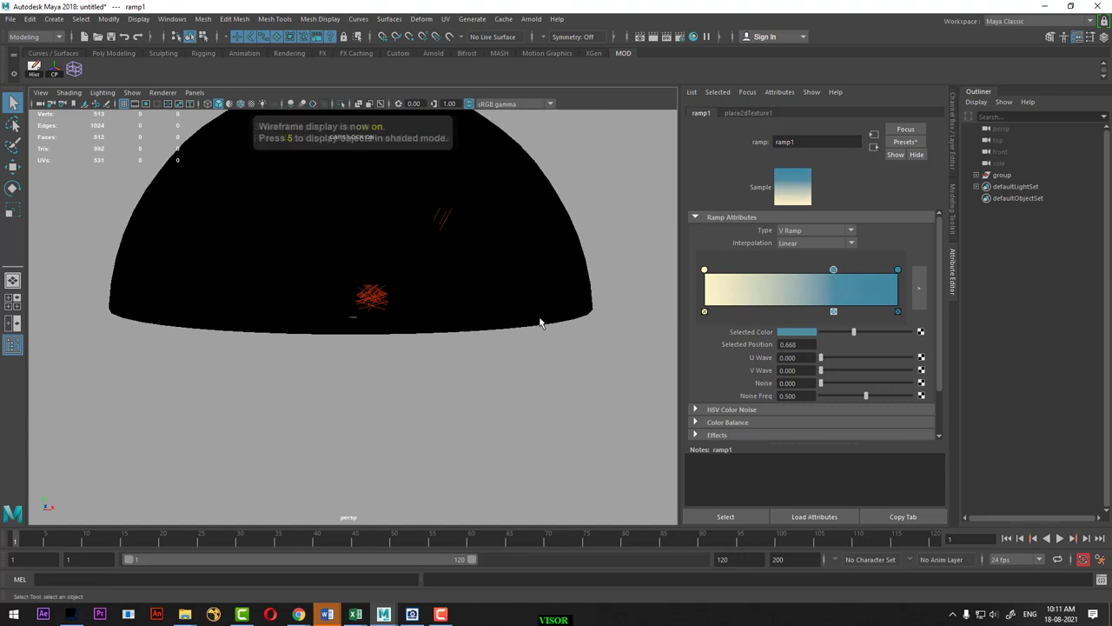
{"action": "scroll", "coordinate": [515, 374], "scroll_direction": "down", "scroll_amount": 1}
{"action": "left_click_drag", "start_coordinate": [516, 374], "coordinate": [524, 388], "text": "alt"}
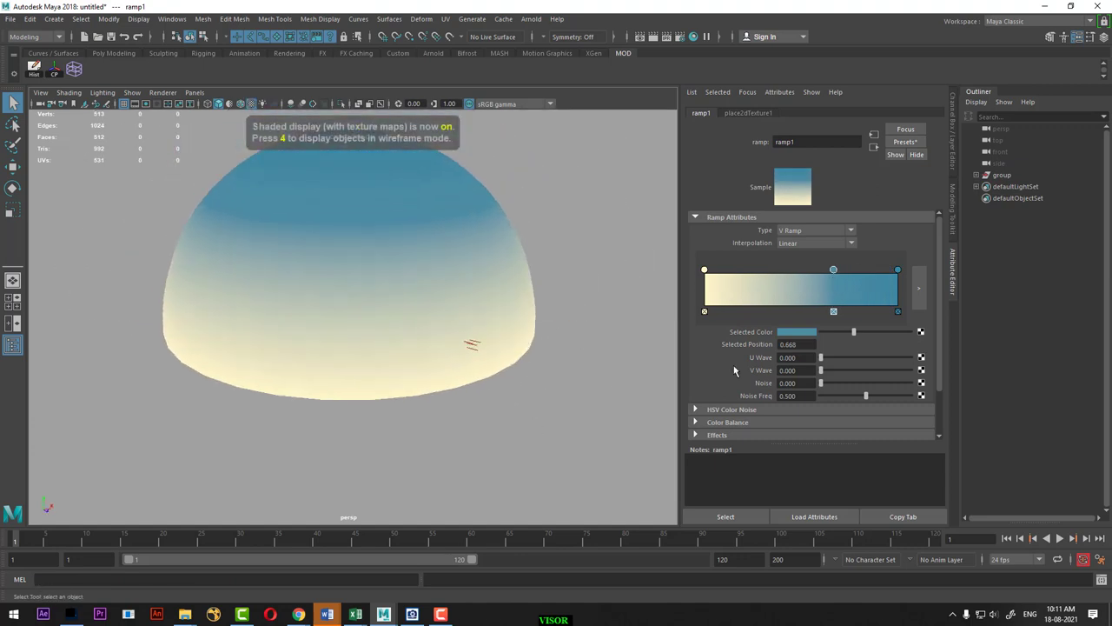
Move the middle blue stop to about 0.35 and brighten the top blue
{"action": "left_click_drag", "start_coordinate": [830, 271], "coordinate": [773, 291]}
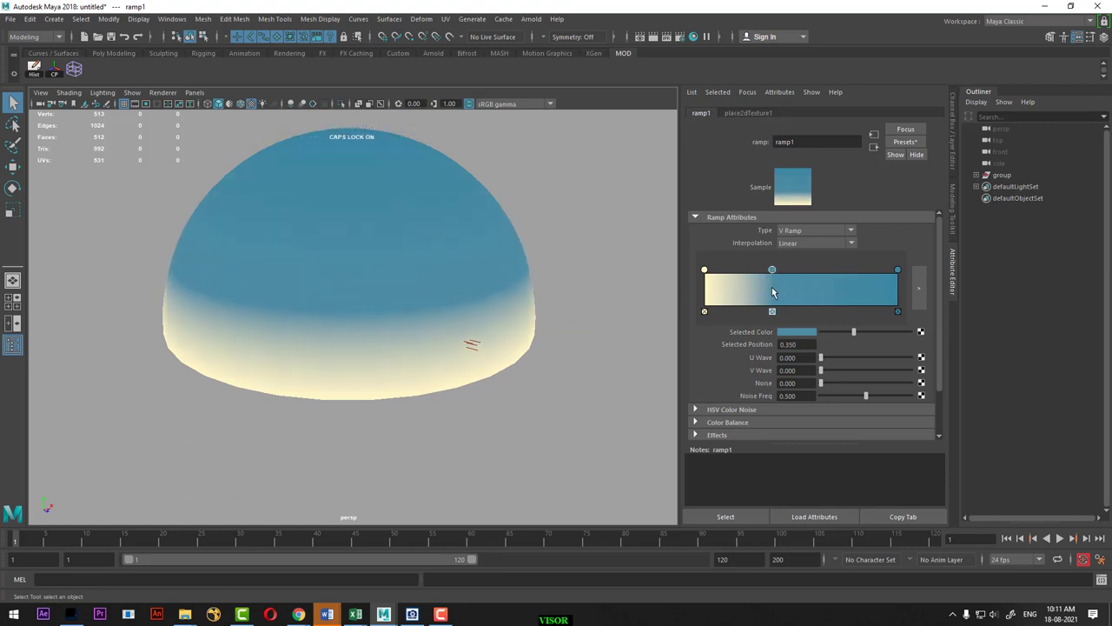
{"action": "left_click", "coordinate": [897, 271]}
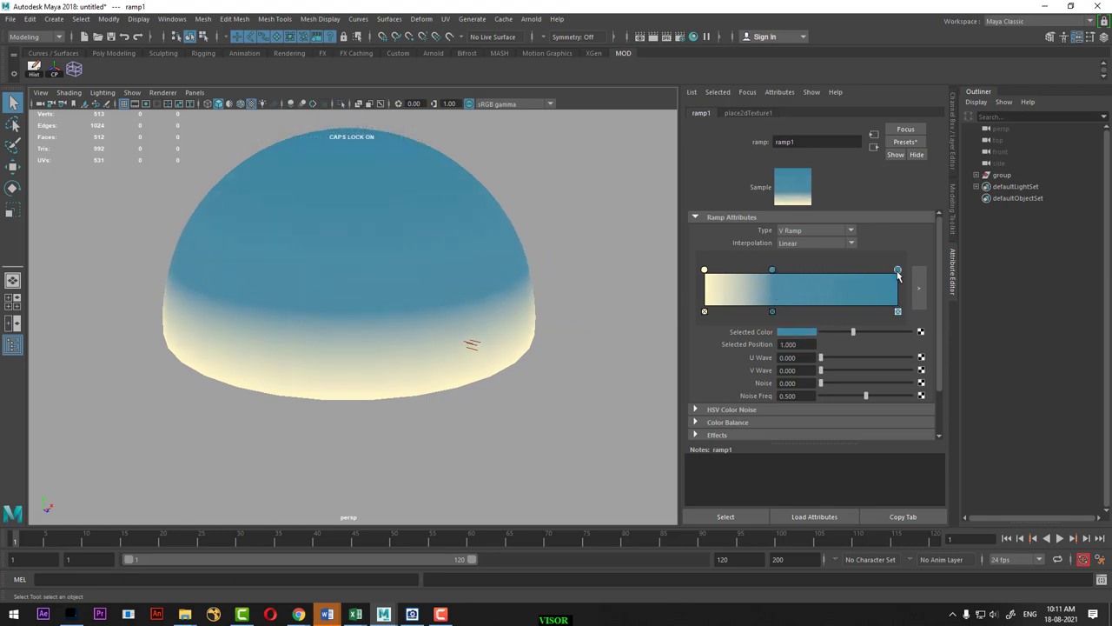
{"action": "left_click", "coordinate": [808, 337]}
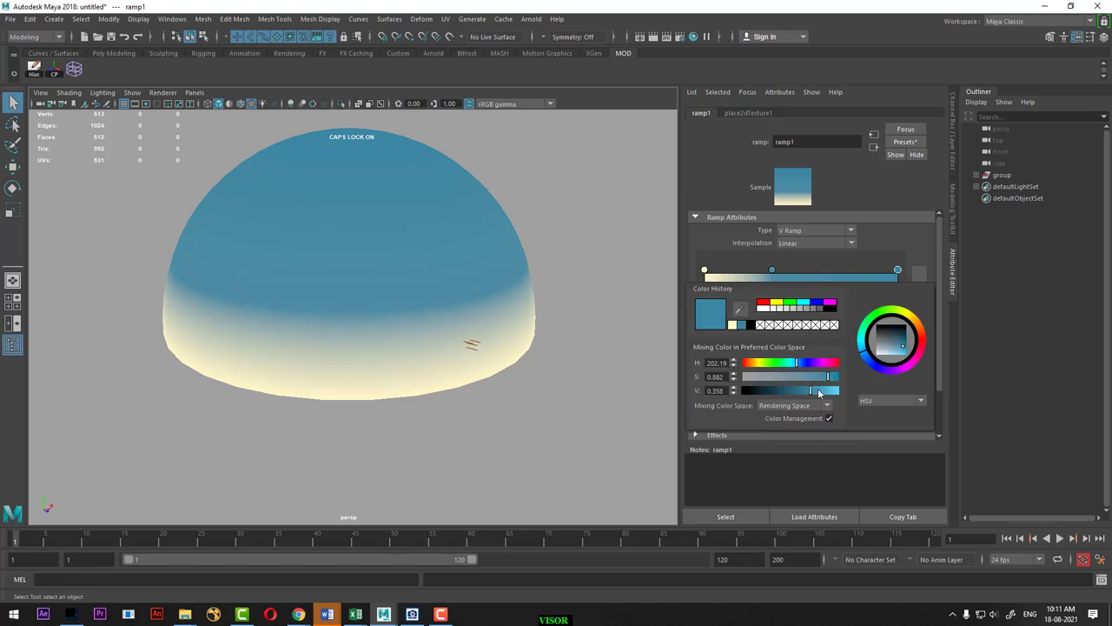
{"action": "left_click_drag", "start_coordinate": [819, 394], "coordinate": [832, 393]}
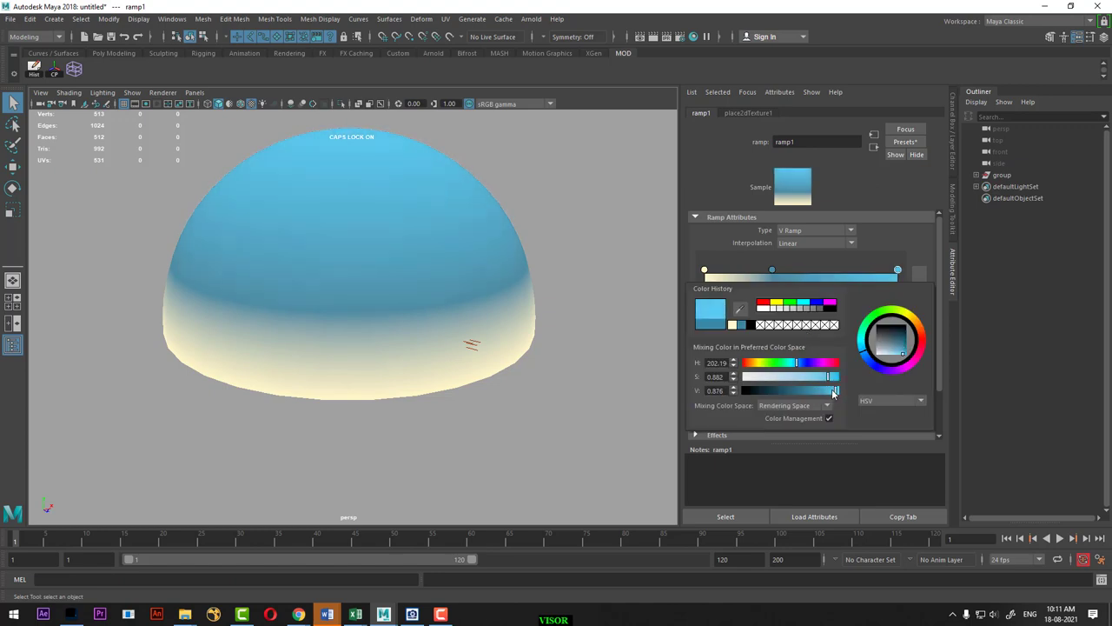
Brighten the middle stop to a full, slightly purple light blue
{"action": "left_click", "coordinate": [771, 270]}
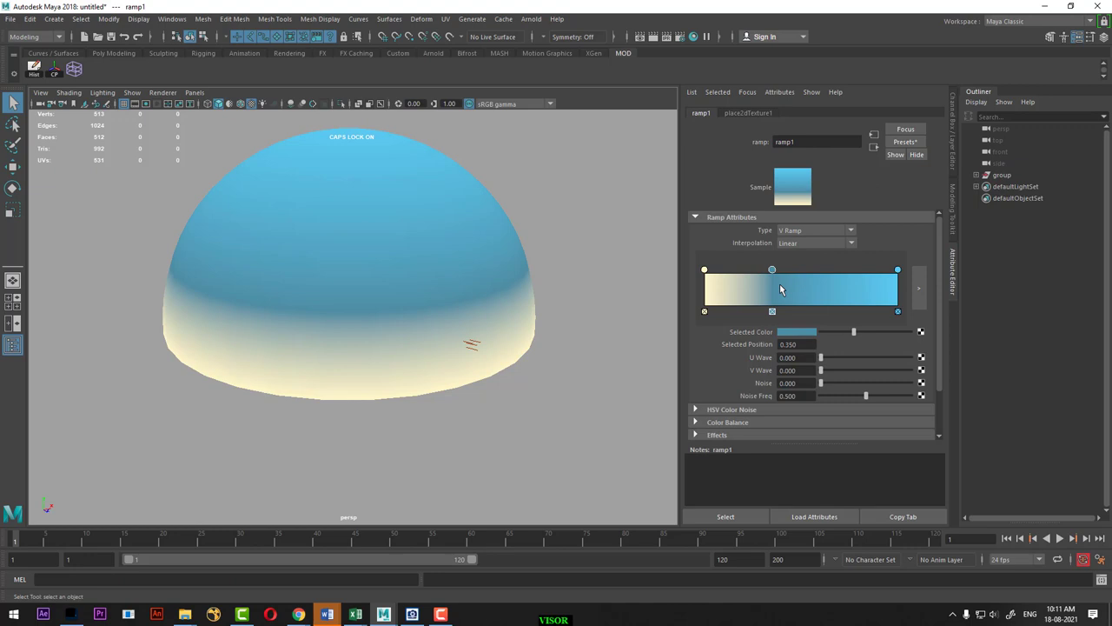
{"action": "left_click", "coordinate": [805, 335]}
{"action": "left_click_drag", "start_coordinate": [812, 394], "coordinate": [820, 394]}
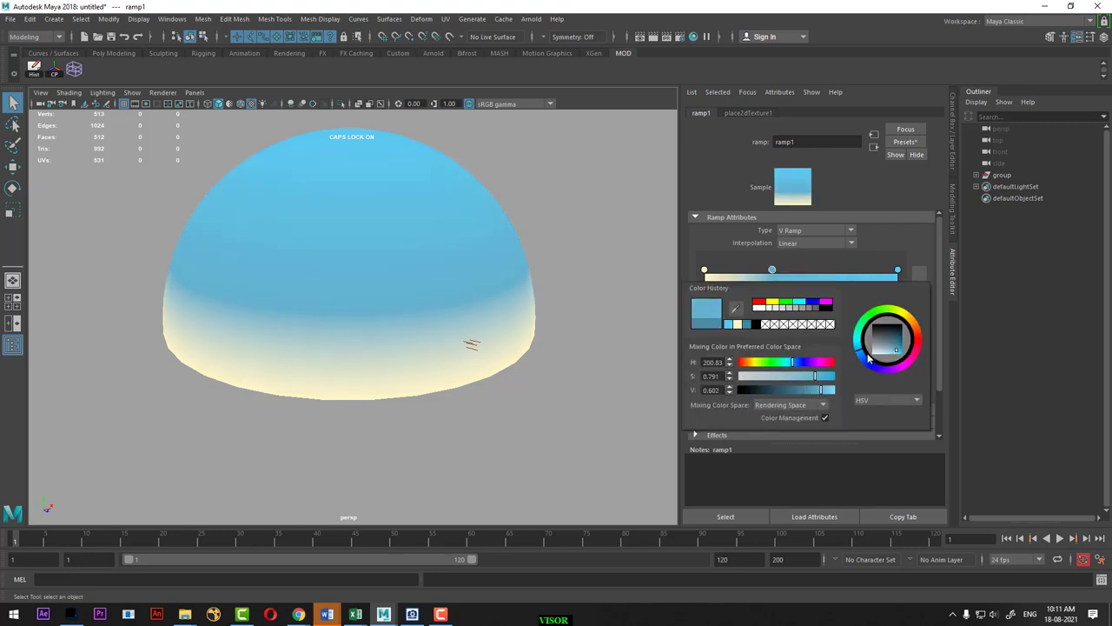
{"action": "left_click_drag", "start_coordinate": [867, 356], "coordinate": [864, 361]}
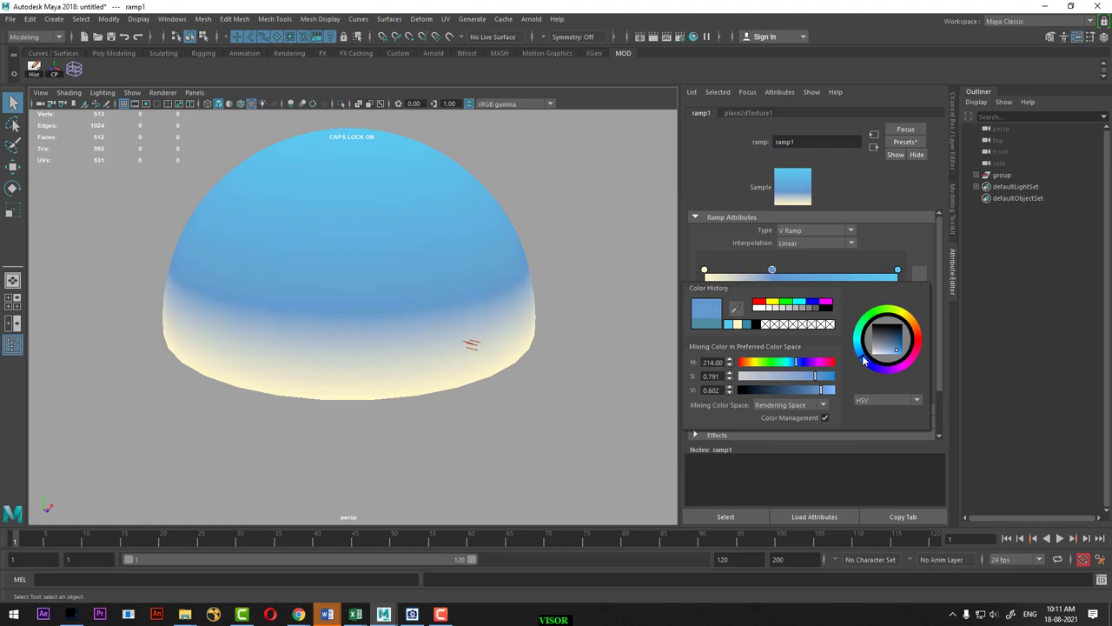
{"action": "left_click_drag", "start_coordinate": [813, 377], "coordinate": [826, 393]}
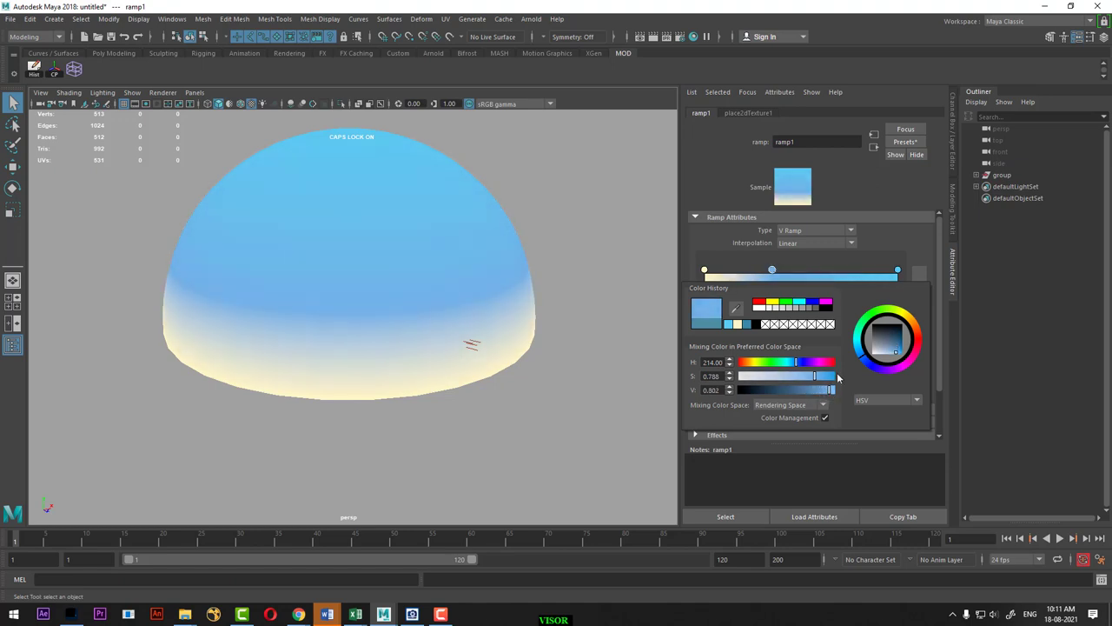
{"action": "left_click_drag", "start_coordinate": [830, 391], "coordinate": [798, 378]}
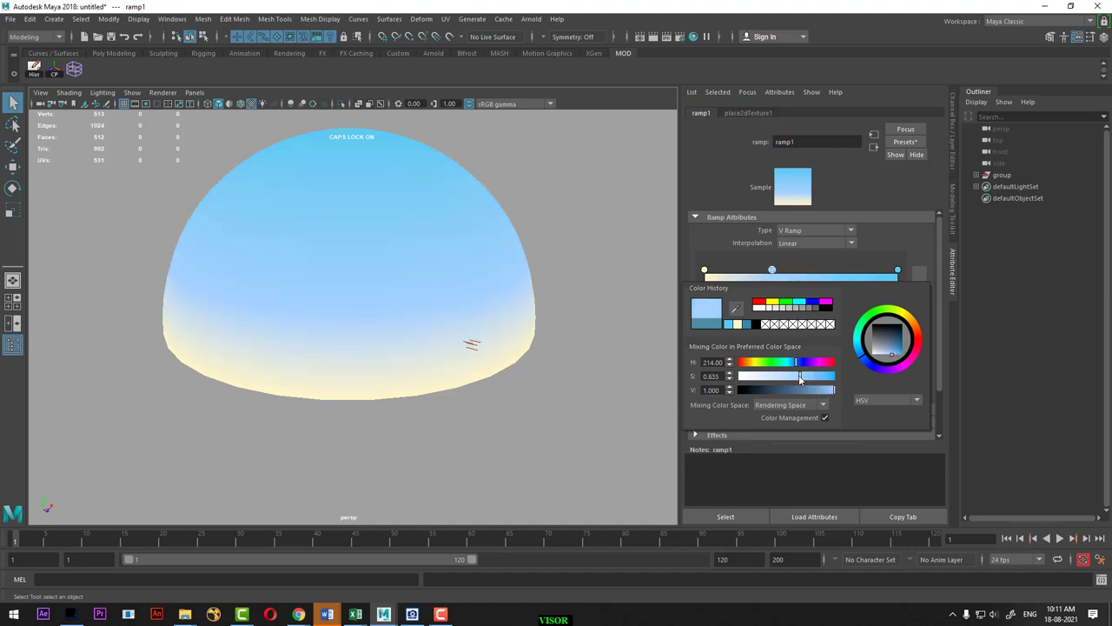
{"action": "scroll", "coordinate": [492, 303], "scroll_direction": "up", "scroll_amount": 3}
{"action": "scroll", "coordinate": [521, 350], "scroll_direction": "up", "scroll_amount": 3}
{"action": "scroll", "coordinate": [562, 367], "scroll_direction": "up", "scroll_amount": 2}
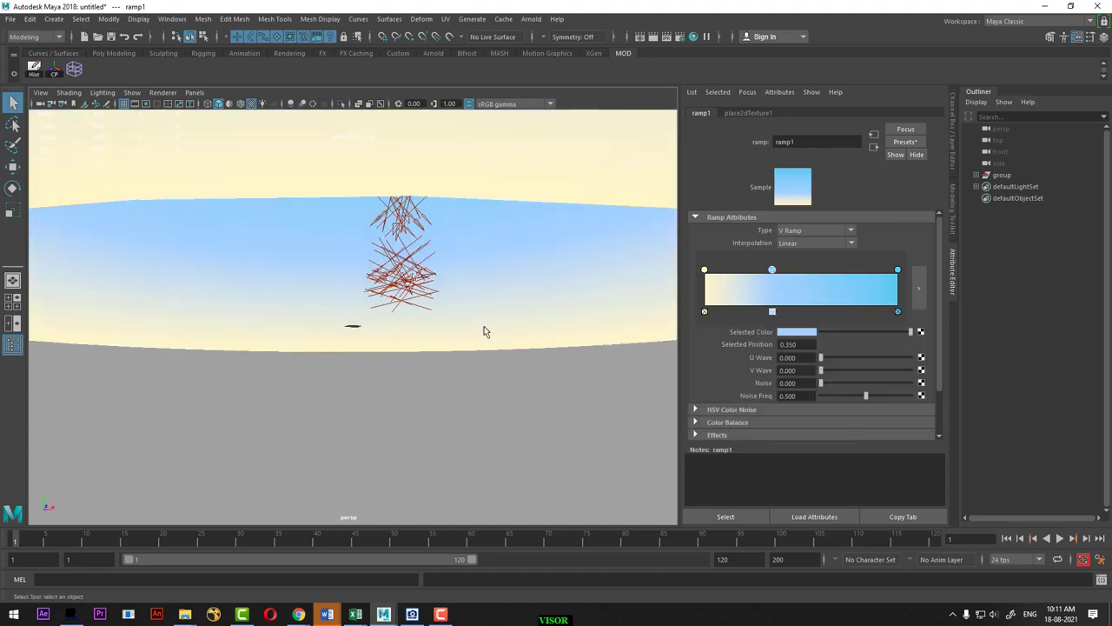
{"action": "scroll", "coordinate": [484, 332], "scroll_direction": "up", "scroll_amount": 1}
Create polygon plane pPlane1 and scale it uniformly up to 1634.155 as the ground
{"action": "mouse_move", "coordinate": [489, 335]}
{"action": "left_mouse_down", "text": "alt"}
{"action": "mouse_move", "coordinate": [514, 333]}
{"action": "mouse_move", "coordinate": [513, 342]}
{"action": "mouse_move", "coordinate": [466, 397]}
{"action": "mouse_move", "coordinate": [458, 494]}
{"action": "mouse_move", "coordinate": [368, 426]}
{"action": "left_mouse_up", "text": "alt"}
{"action": "key", "text": "Delete"}
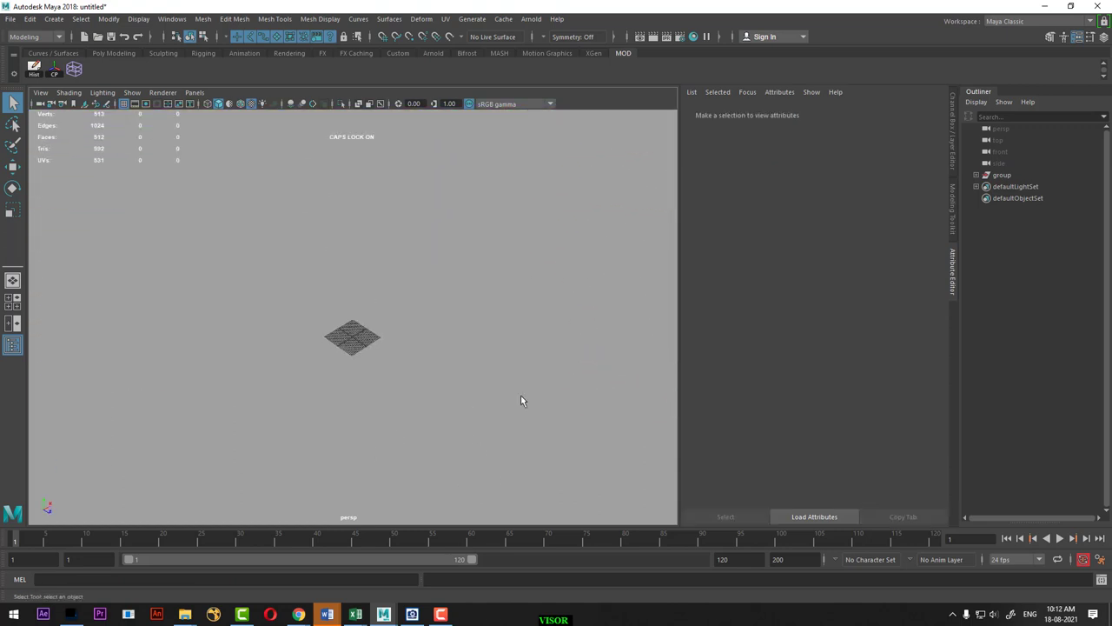
{"action": "right_click_drag", "start_coordinate": [435, 409], "coordinate": [391, 360], "text": "shift"}
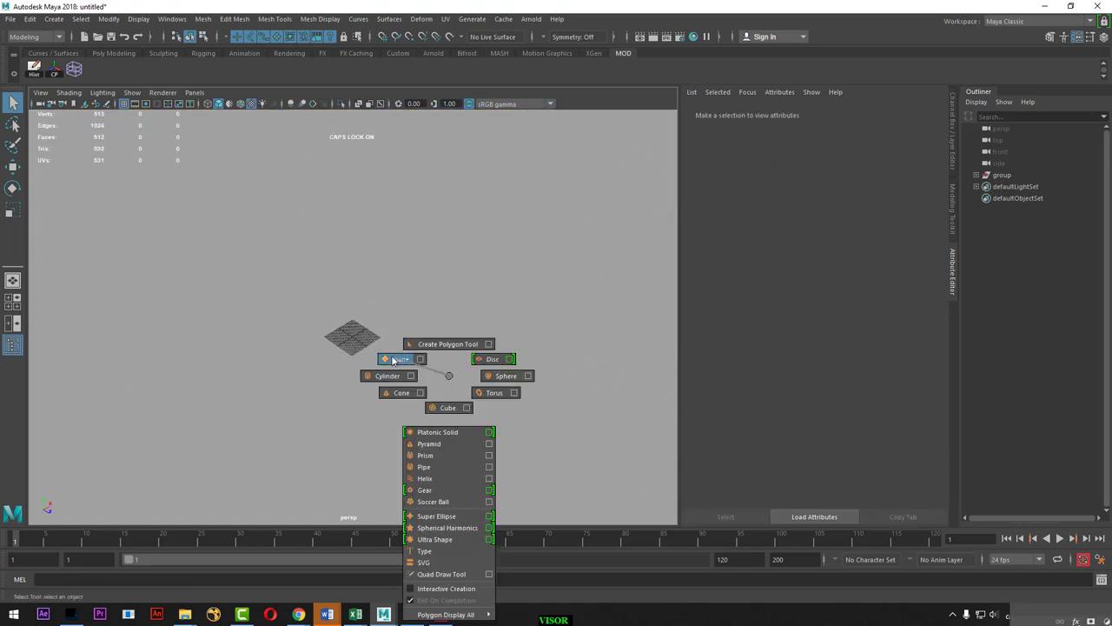
{"action": "key", "text": "r"}
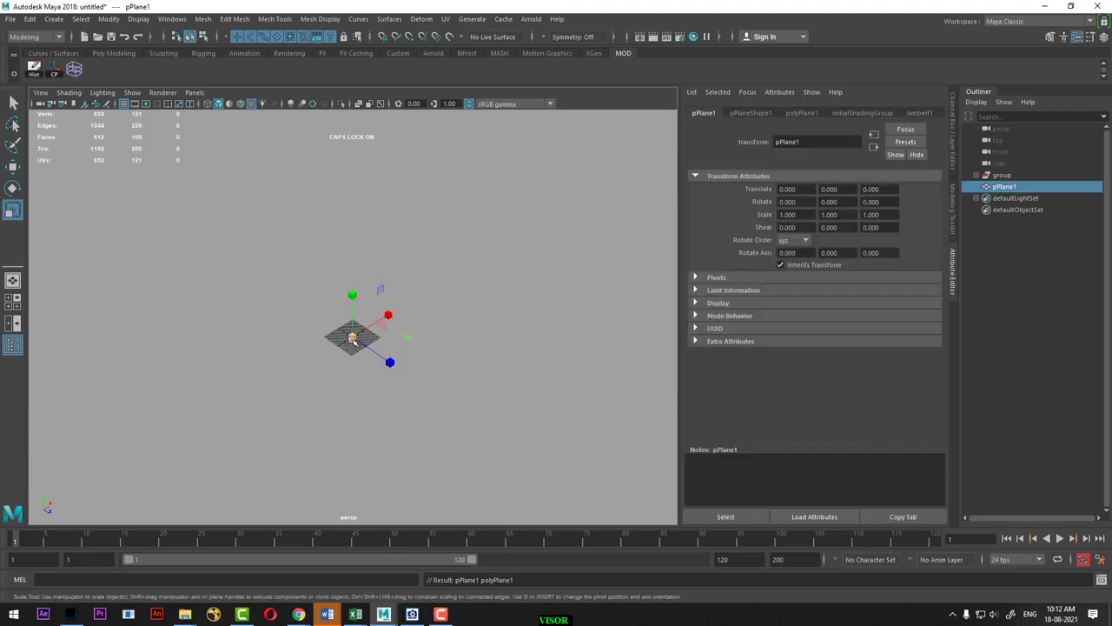
{"action": "mouse_move", "coordinate": [352, 337]}
{"action": "left_mouse_down"}
{"action": "mouse_move", "coordinate": [548, 341]}
{"action": "mouse_move", "coordinate": [452, 384]}
{"action": "mouse_move", "coordinate": [479, 415]}
{"action": "mouse_move", "coordinate": [429, 422]}
{"action": "mouse_move", "coordinate": [379, 388]}
{"action": "left_mouse_up"}
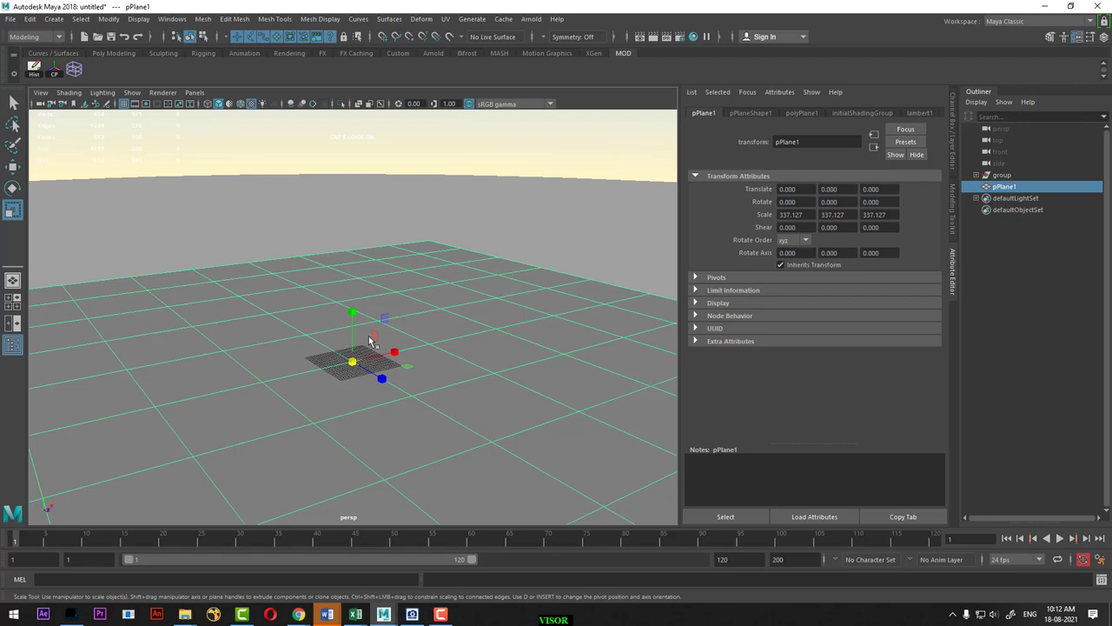
{"action": "left_click_drag", "start_coordinate": [363, 326], "coordinate": [421, 394], "text": "alt"}
{"action": "right_click_drag", "start_coordinate": [422, 393], "coordinate": [545, 496], "text": "alt"}
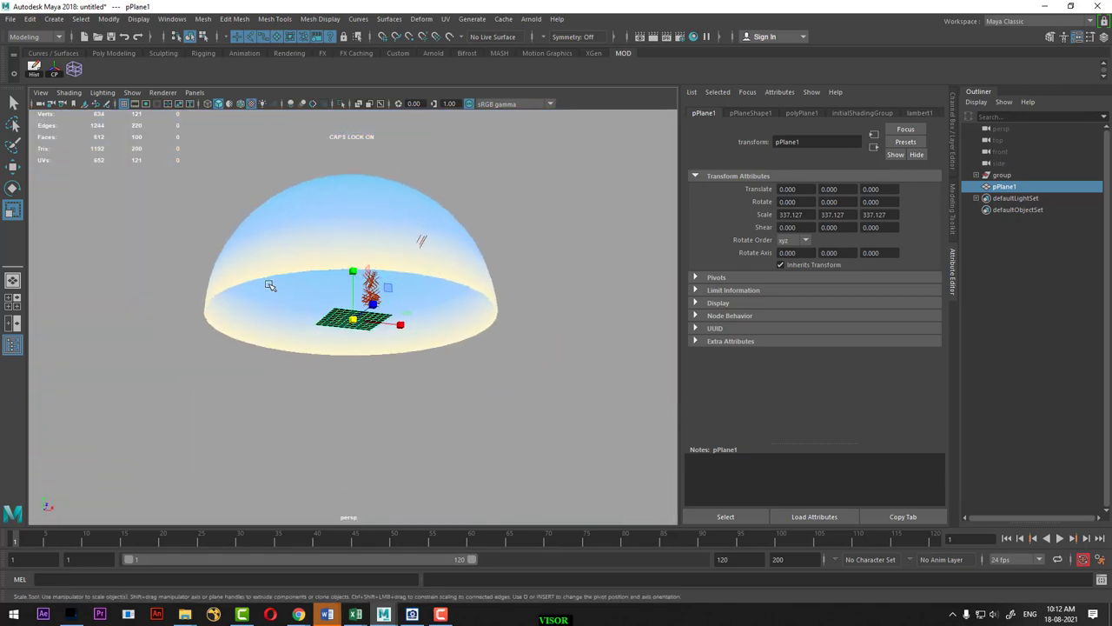
{"action": "left_click_drag", "start_coordinate": [545, 495], "coordinate": [340, 423], "text": "alt"}
{"action": "mouse_move", "coordinate": [357, 331]}
{"action": "left_mouse_down"}
{"action": "mouse_move", "coordinate": [369, 374]}
{"action": "mouse_move", "coordinate": [511, 265]}
{"action": "mouse_move", "coordinate": [209, 360]}
{"action": "left_mouse_up"}
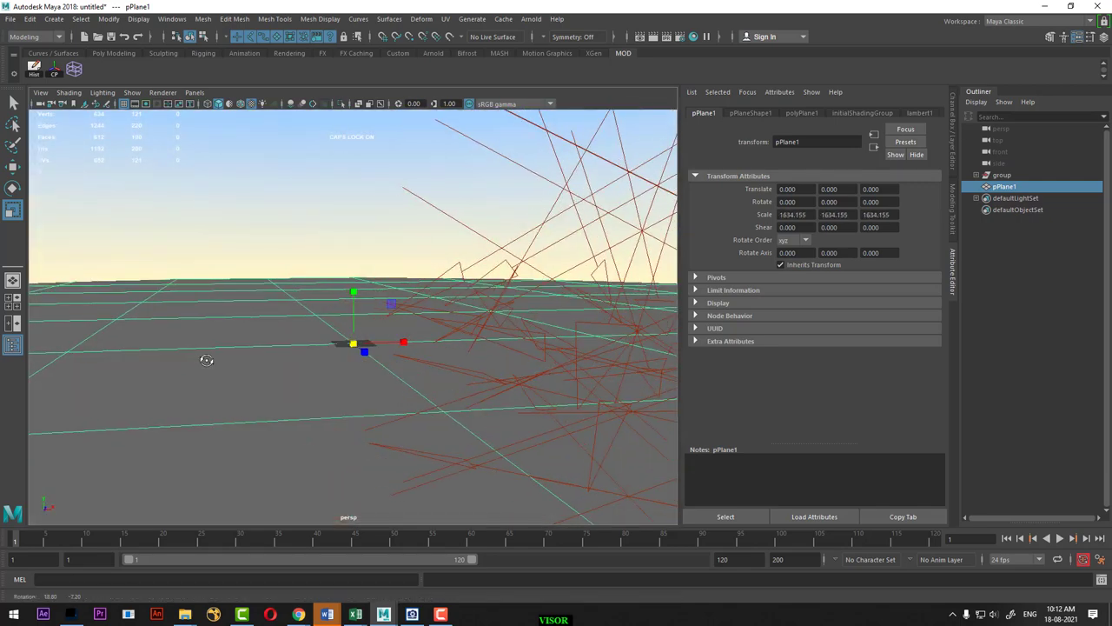
{"action": "right_click_drag", "start_coordinate": [208, 360], "coordinate": [422, 458], "text": "alt"}
{"action": "left_click_drag", "start_coordinate": [421, 458], "coordinate": [414, 435], "text": "alt"}
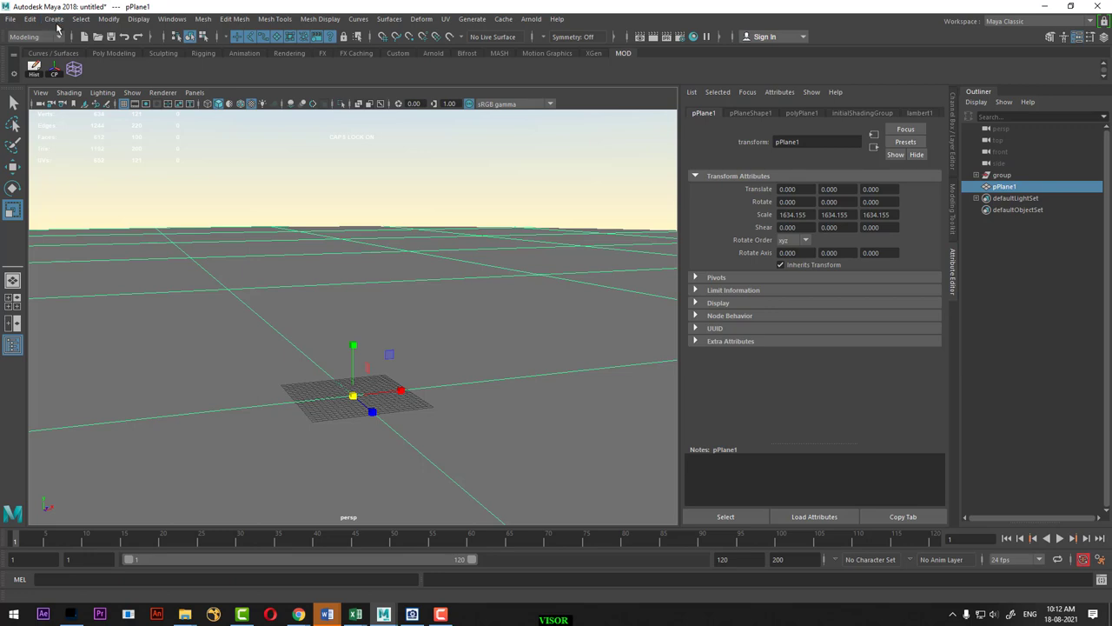
Create a polygon cube, stretch it into a tall wall slab and position it on the plane
{"action": "left_click", "coordinate": [54, 18]}
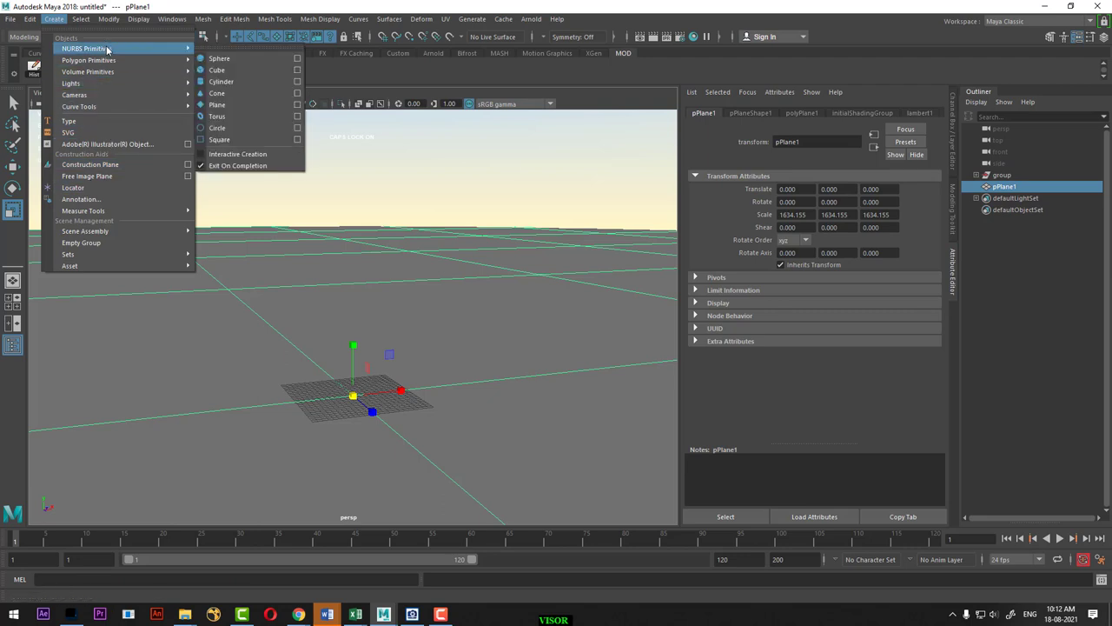
{"action": "mouse_move", "coordinate": [89, 60]}
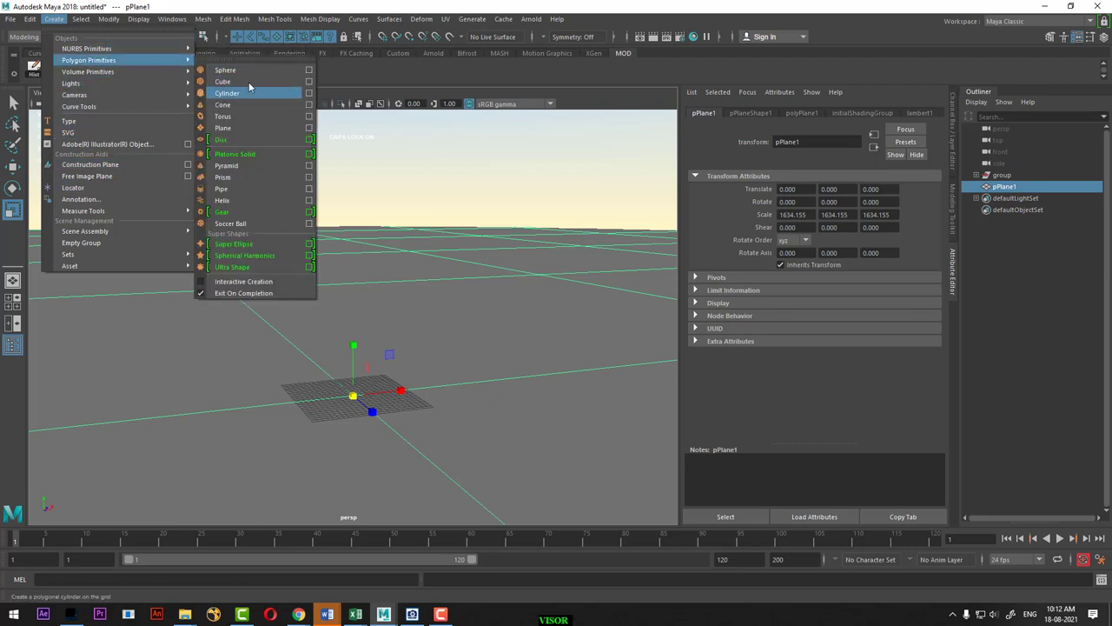
{"action": "left_click", "coordinate": [248, 80]}
{"action": "scroll", "coordinate": [313, 434], "scroll_direction": "up", "scroll_amount": 2}
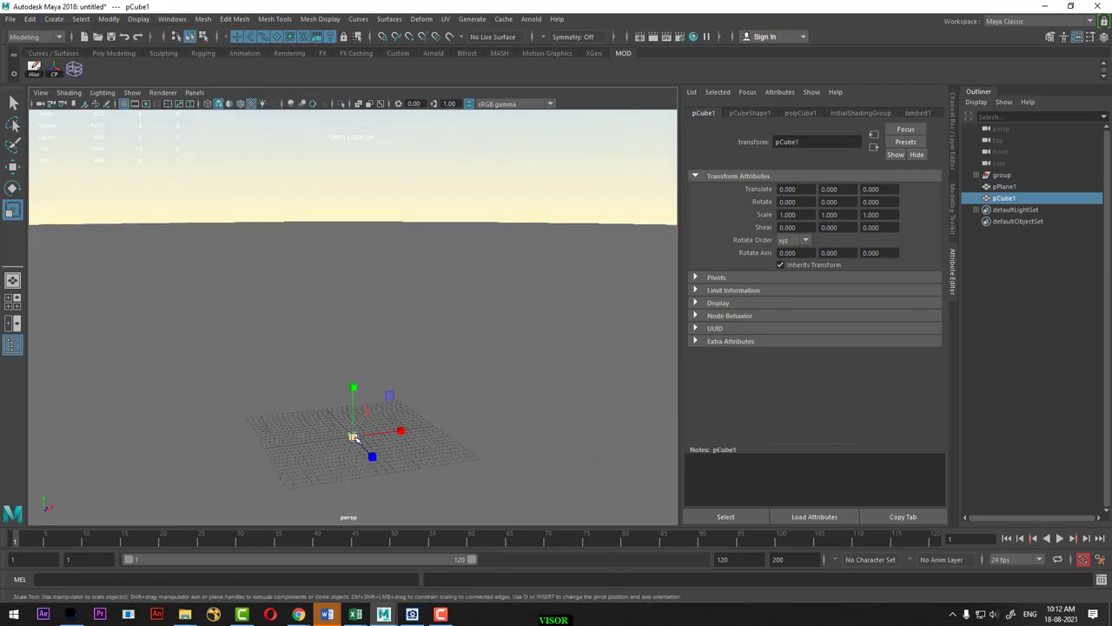
{"action": "mouse_move", "coordinate": [352, 436]}
{"action": "left_mouse_down"}
{"action": "mouse_move", "coordinate": [390, 472]}
{"action": "mouse_move", "coordinate": [369, 435]}
{"action": "mouse_move", "coordinate": [390, 466]}
{"action": "mouse_move", "coordinate": [492, 516]}
{"action": "mouse_move", "coordinate": [401, 452]}
{"action": "mouse_move", "coordinate": [341, 339]}
{"action": "left_mouse_up"}
{"action": "key", "text": "w"}
{"action": "left_click_drag", "start_coordinate": [402, 387], "coordinate": [285, 388]}
{"action": "key", "text": "r"}
{"action": "mouse_move", "coordinate": [313, 386]}
{"action": "left_mouse_down"}
{"action": "mouse_move", "coordinate": [285, 388]}
{"action": "mouse_move", "coordinate": [509, 389]}
{"action": "mouse_move", "coordinate": [485, 438]}
{"action": "mouse_move", "coordinate": [410, 431]}
{"action": "left_mouse_up"}
Duplicate the wall twice and rotate the third copy 90 degrees on Y into place
{"action": "key", "text": "ctrl+d"}
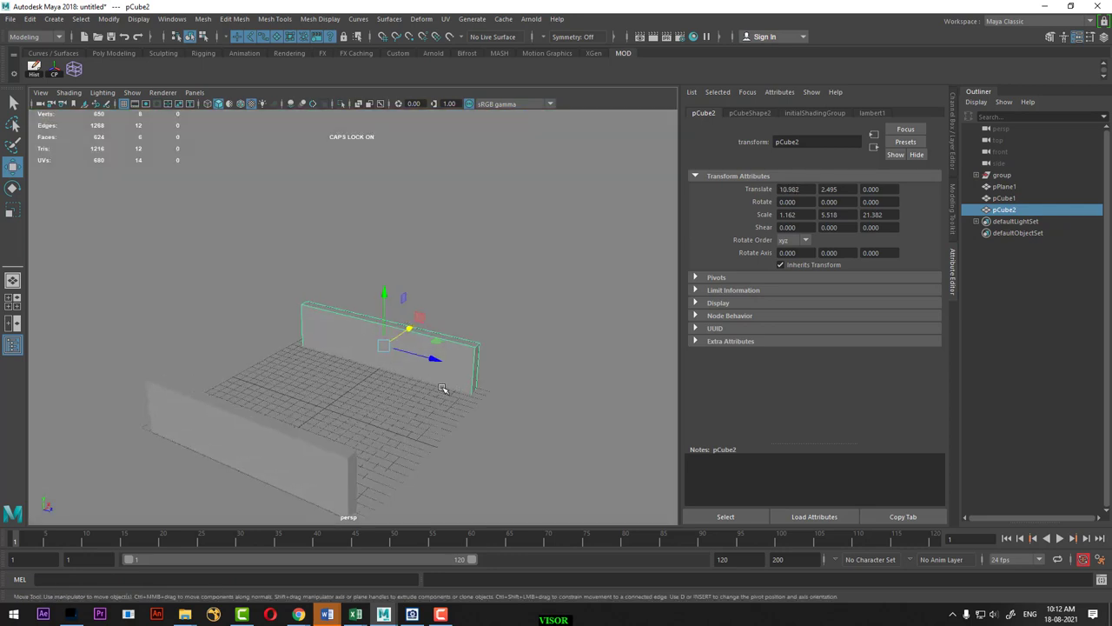
{"action": "key", "text": "e"}
{"action": "key", "text": "ctrl+d"}
{"action": "mouse_move", "coordinate": [388, 372]}
{"action": "left_mouse_down"}
{"action": "mouse_move", "coordinate": [454, 356]}
{"action": "mouse_move", "coordinate": [454, 371]}
{"action": "left_mouse_up"}
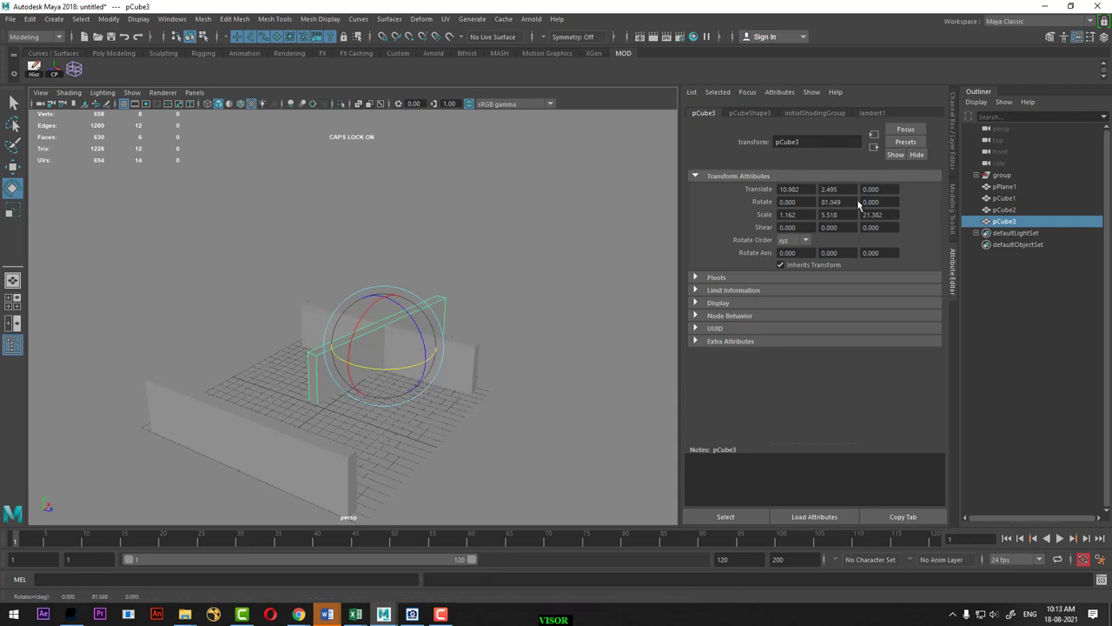
{"action": "type", "text": "90.000"}
{"action": "key", "text": "Return"}
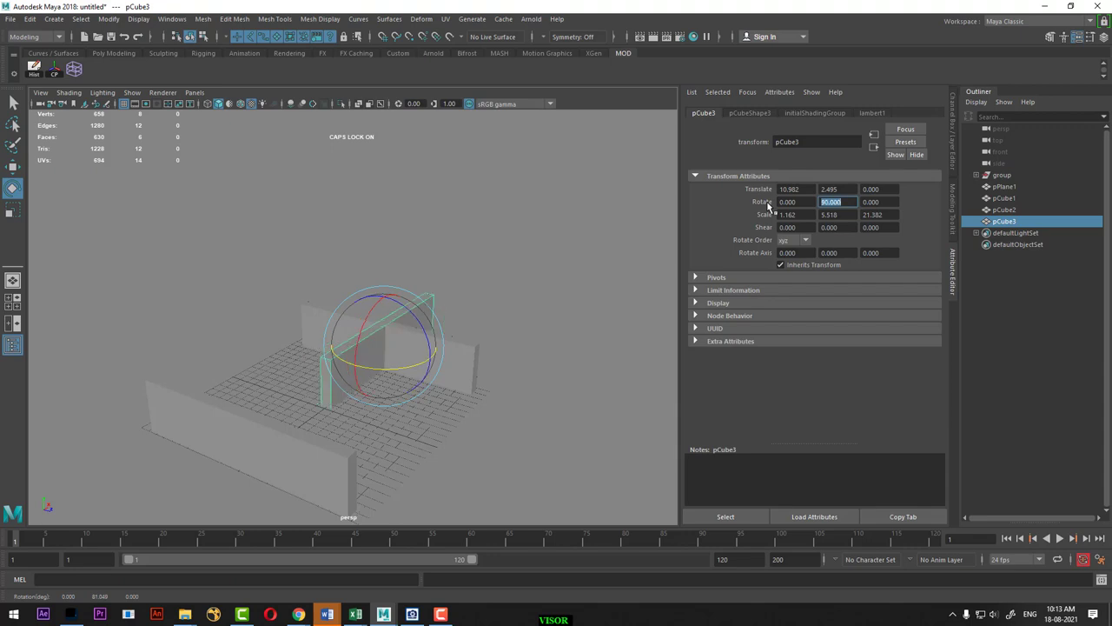
{"action": "mouse_move", "coordinate": [541, 368]}
{"action": "left_mouse_down", "text": "alt"}
{"action": "mouse_move", "coordinate": [391, 356]}
{"action": "mouse_move", "coordinate": [261, 315]}
{"action": "mouse_move", "coordinate": [372, 315]}
{"action": "mouse_move", "coordinate": [323, 330]}
{"action": "mouse_move", "coordinate": [383, 355]}
{"action": "mouse_move", "coordinate": [422, 348]}
{"action": "mouse_move", "coordinate": [474, 386]}
{"action": "left_mouse_up", "text": "alt"}
{"action": "key", "text": "w"}
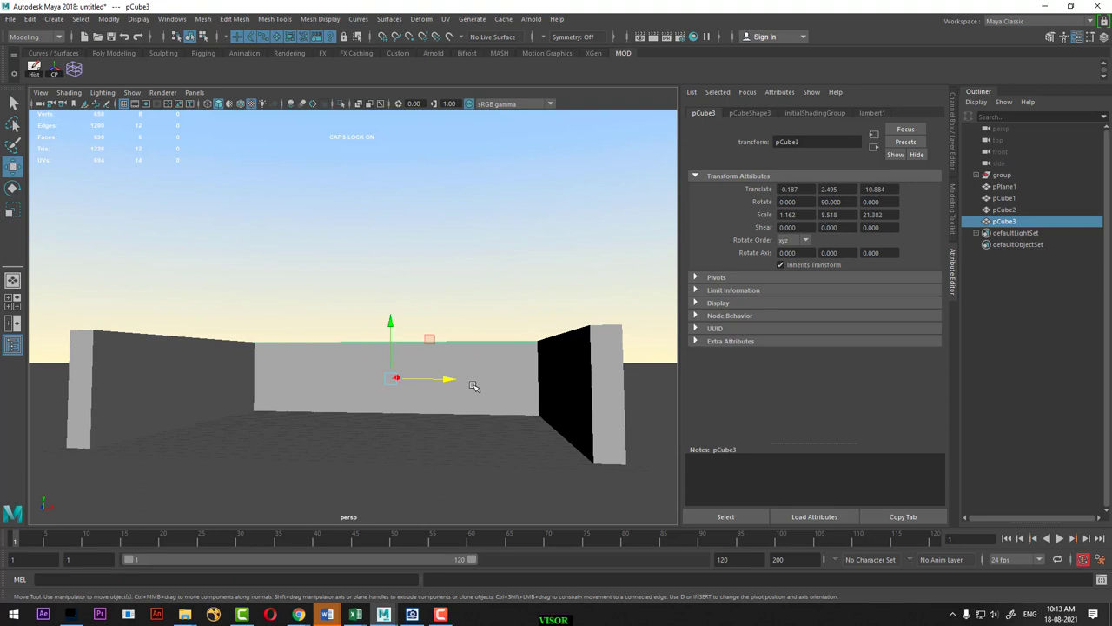
Copy the hauntedhallway_MB (1) texture folder path, then select the left wall in Maya
{"action": "left_click", "coordinate": [186, 613]}
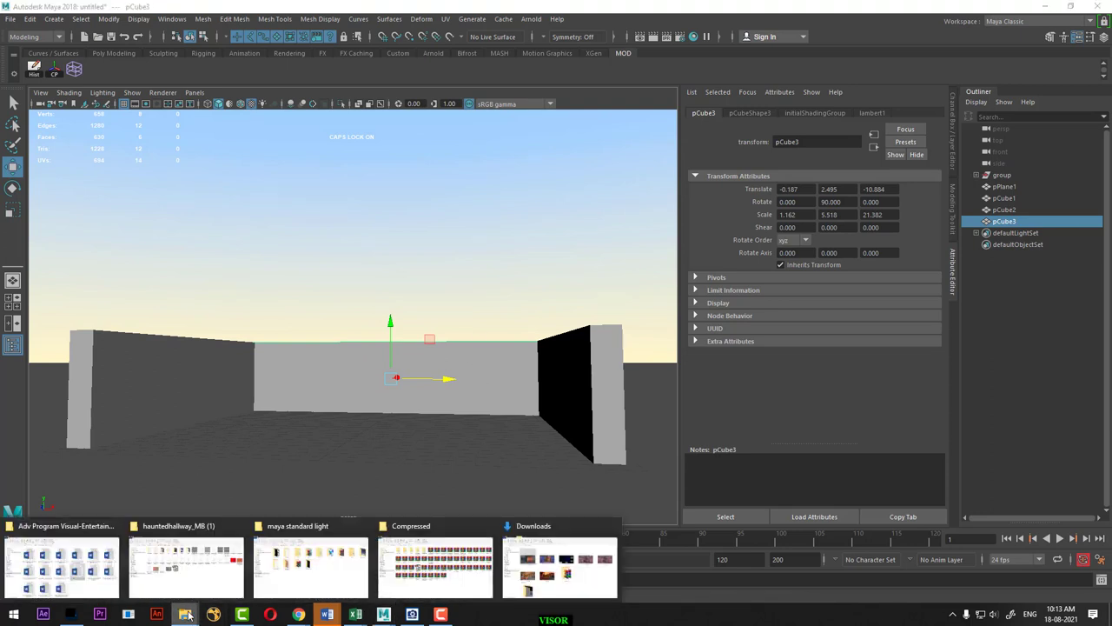
{"action": "left_click", "coordinate": [186, 567]}
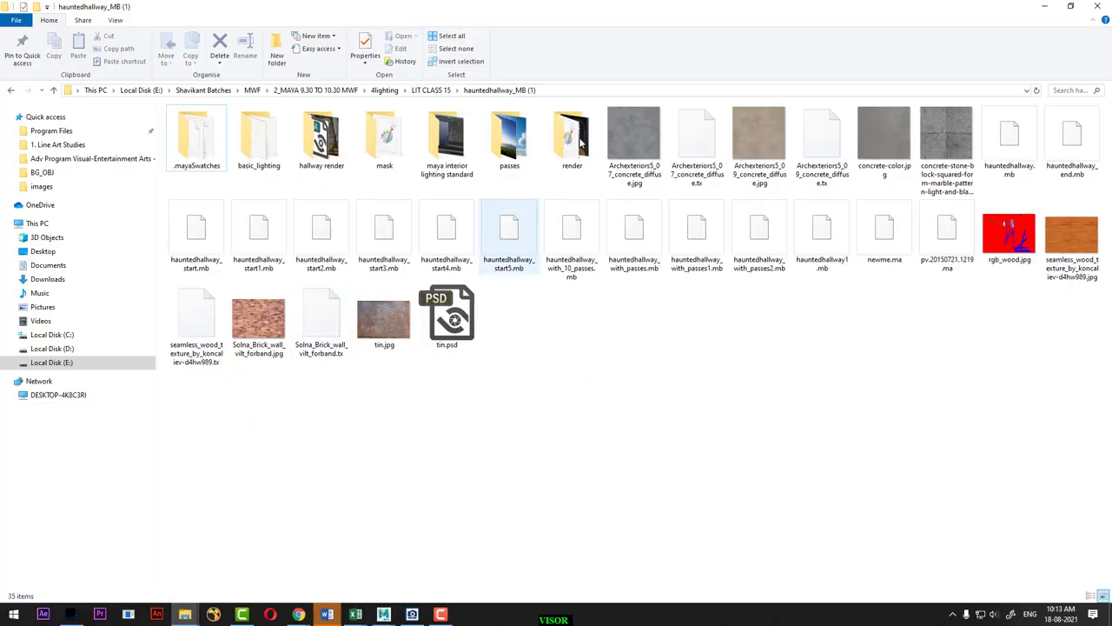
{"action": "left_click", "coordinate": [582, 91]}
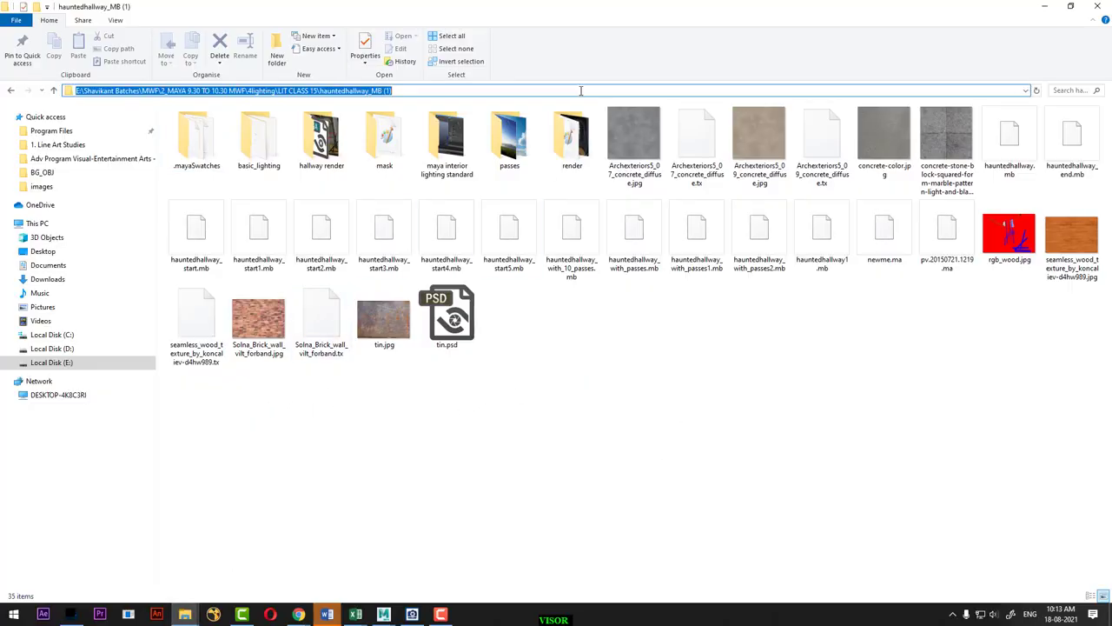
{"action": "left_click", "coordinate": [1044, 6]}
{"action": "left_click", "coordinate": [197, 397]}
Assign a new Lambert material to the left wall and name it BRICK
{"action": "scroll", "coordinate": [242, 400], "scroll_direction": "up", "scroll_amount": 2}
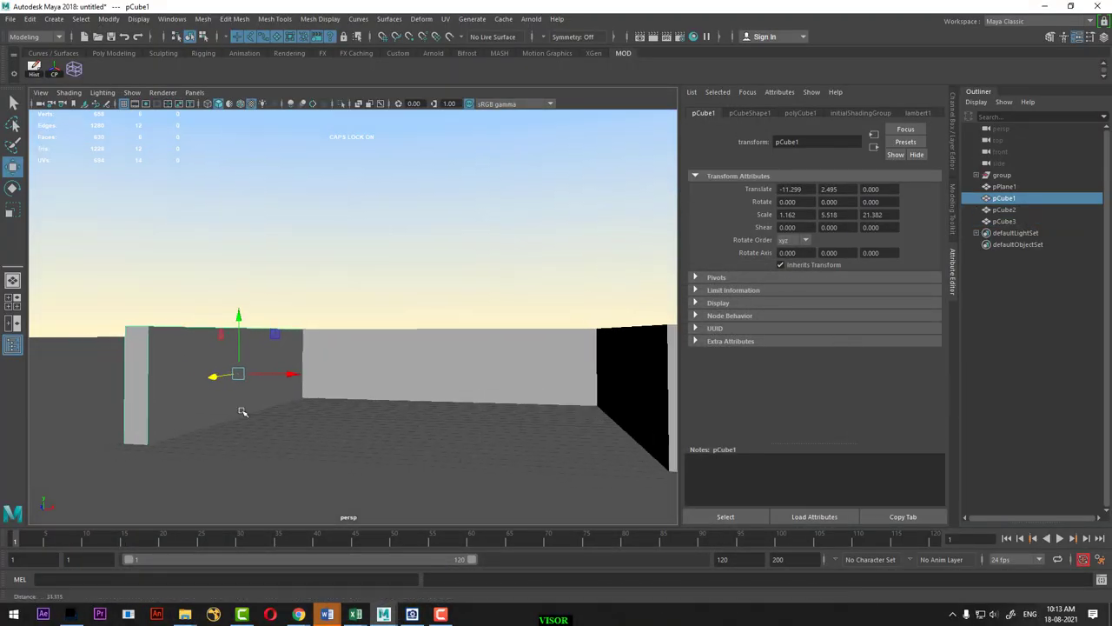
{"action": "right_click", "coordinate": [179, 280]}
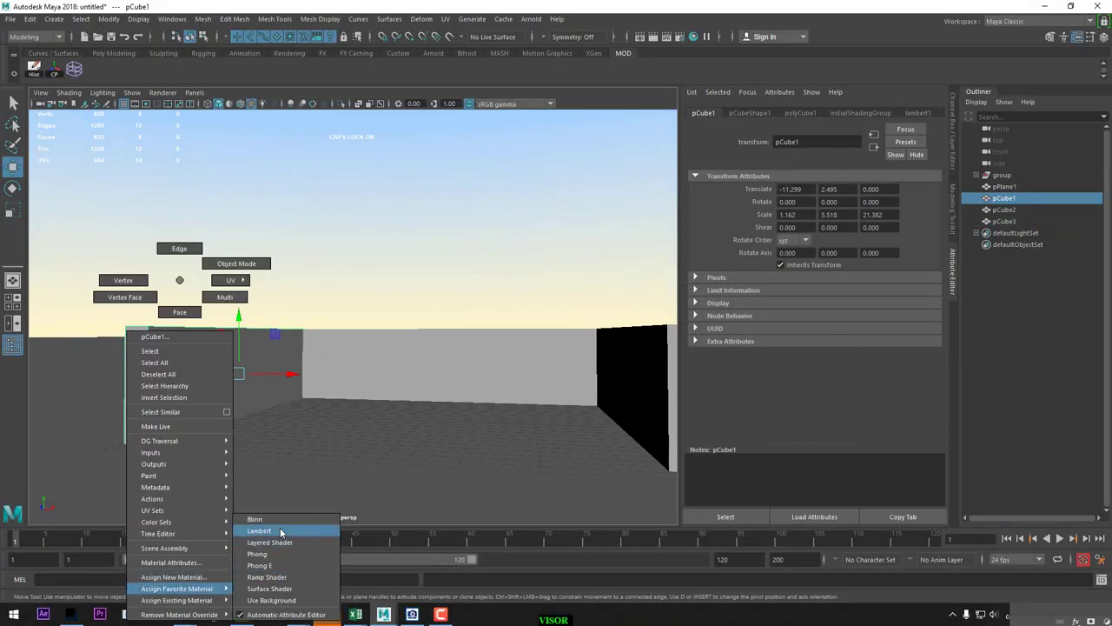
{"action": "left_click", "coordinate": [281, 531]}
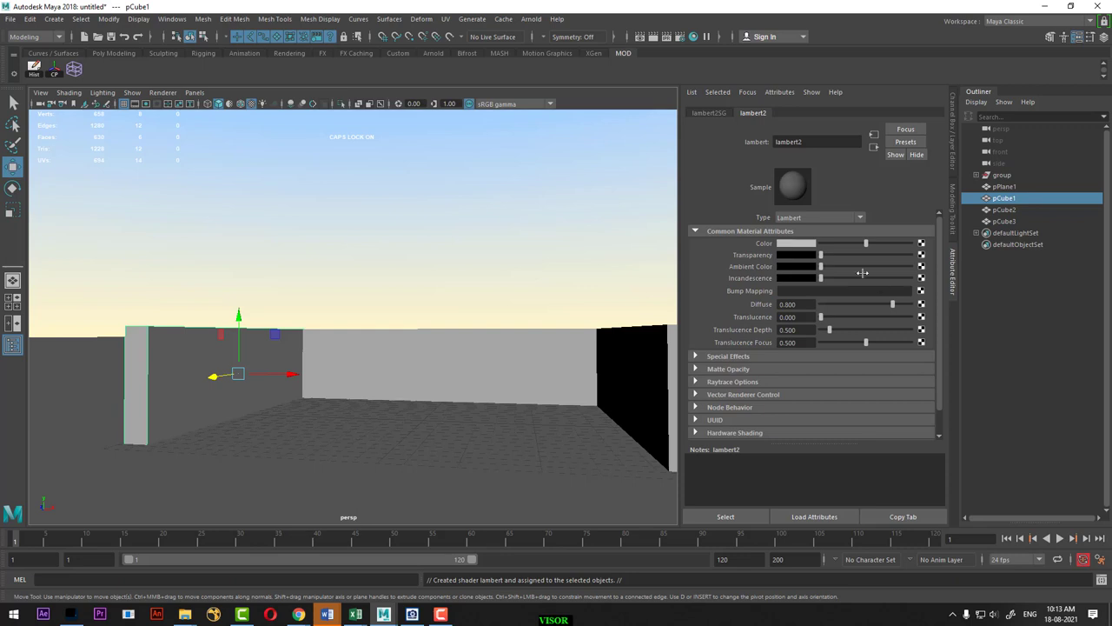
{"action": "double_click", "coordinate": [818, 142]}
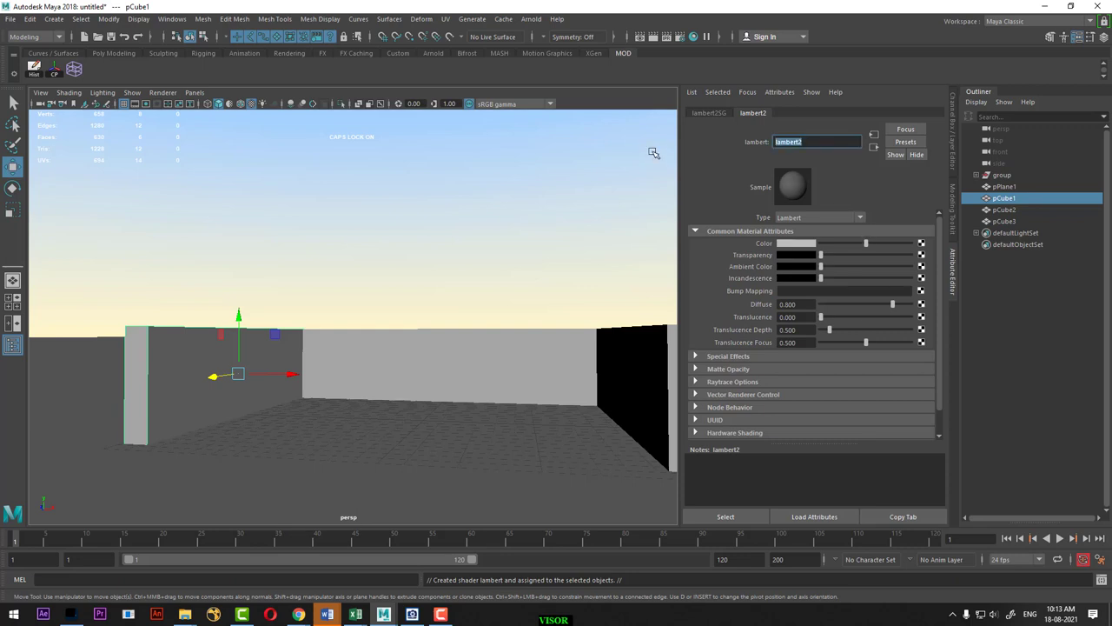
{"action": "type", "text": "BRICK"}
{"action": "key", "text": "Return"}
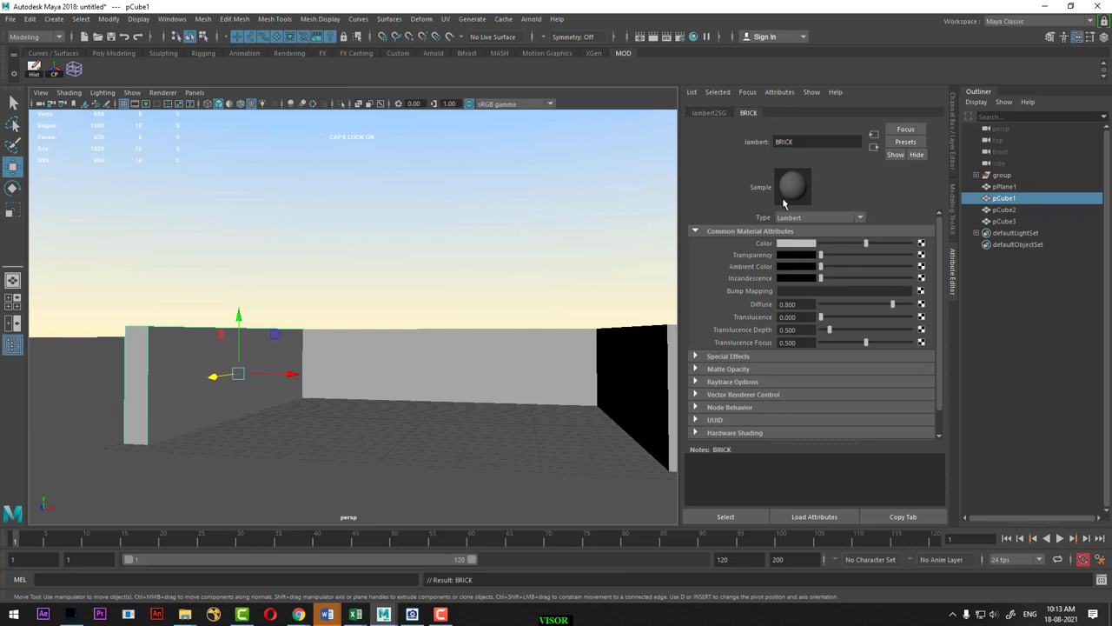
Connect a File texture loading Solna_Brick_wall_vilt_forband.tx to the BRICK colour
{"action": "left_click", "coordinate": [921, 243]}
{"action": "left_click", "coordinate": [478, 306]}
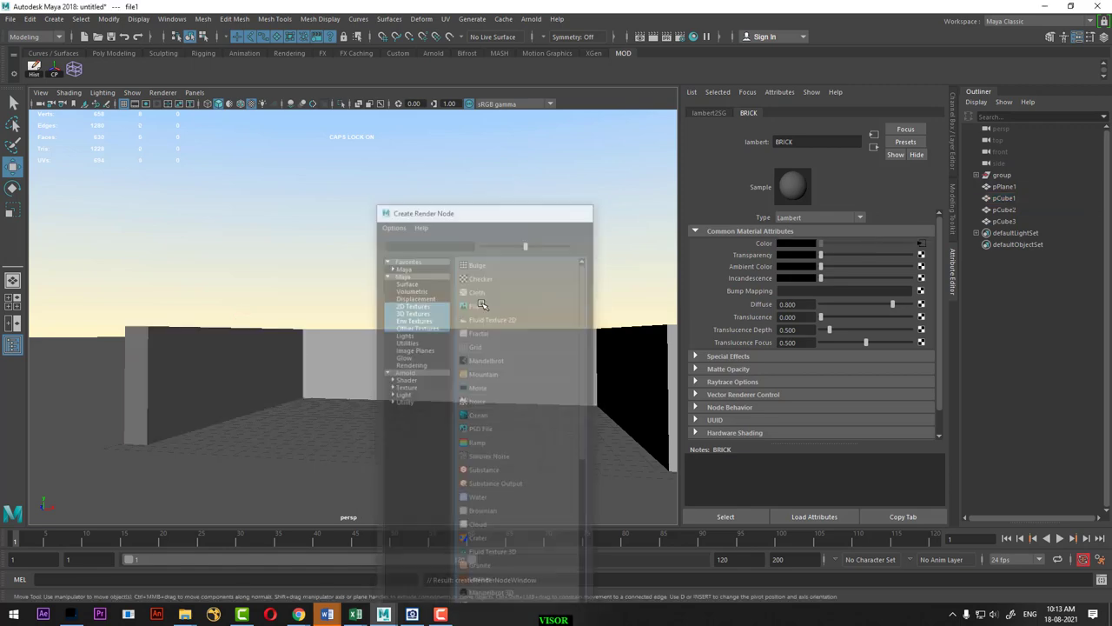
{"action": "left_click", "coordinate": [923, 271]}
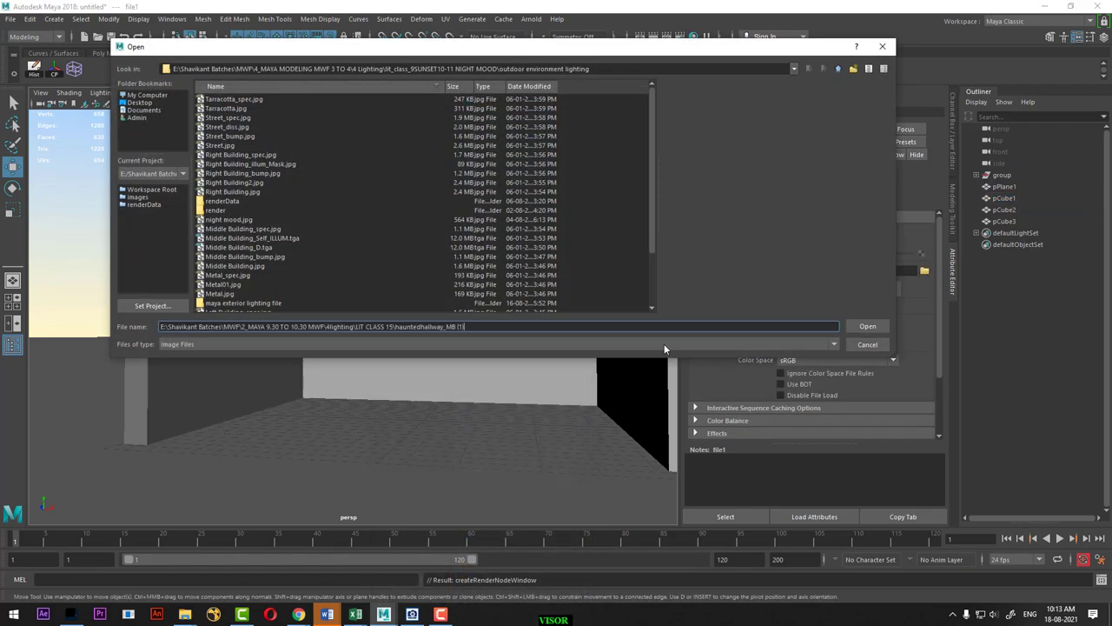
{"action": "left_click", "coordinate": [292, 136]}
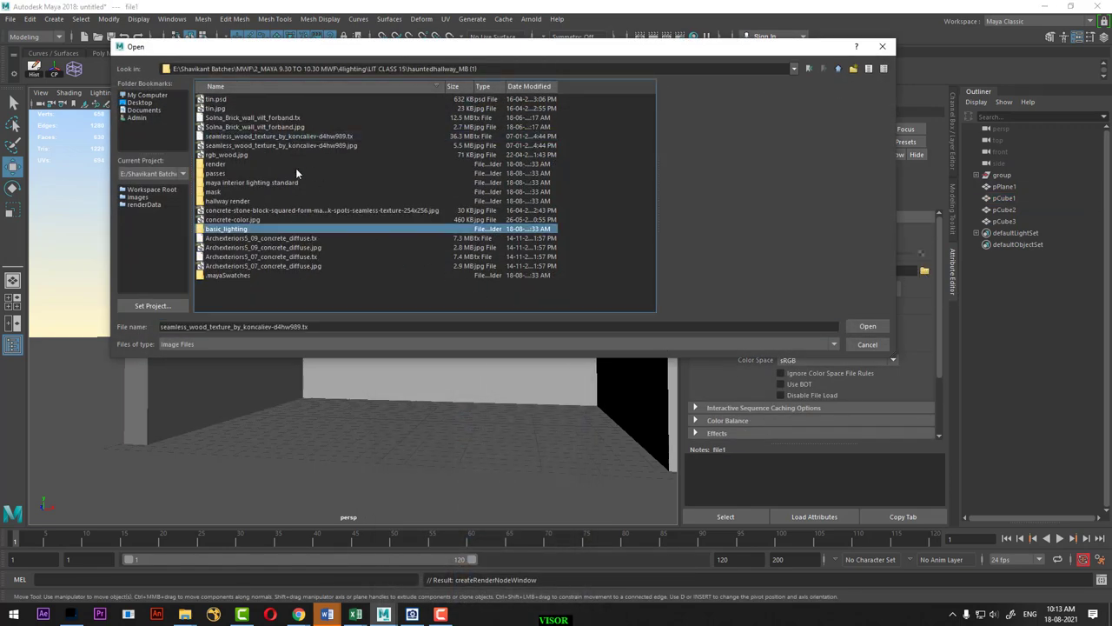
{"action": "left_click", "coordinate": [235, 116]}
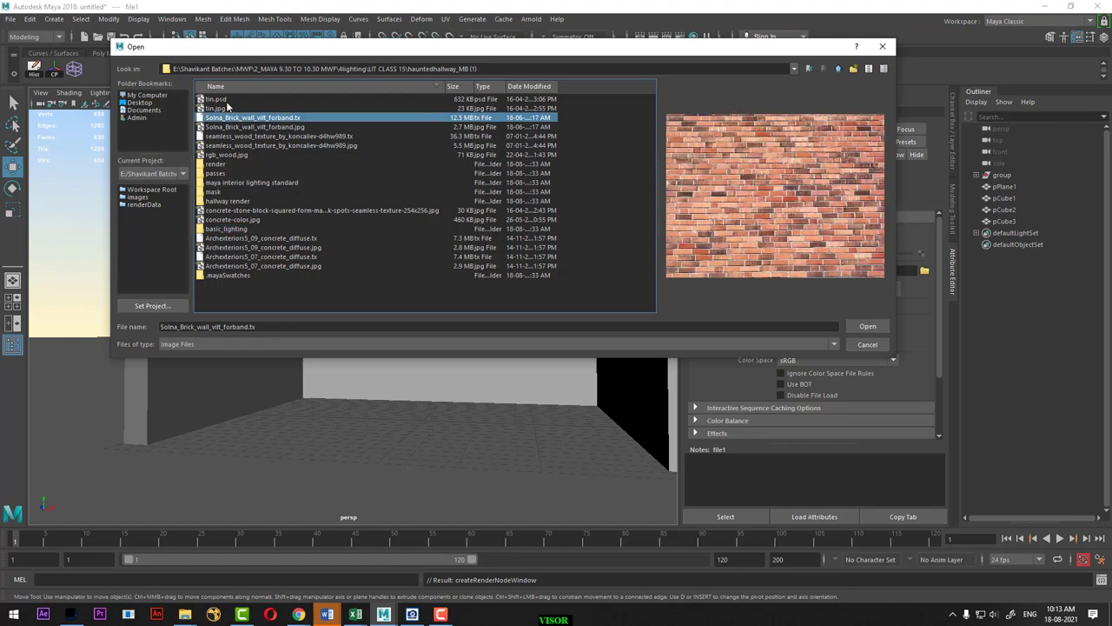
{"action": "key", "text": "Return"}
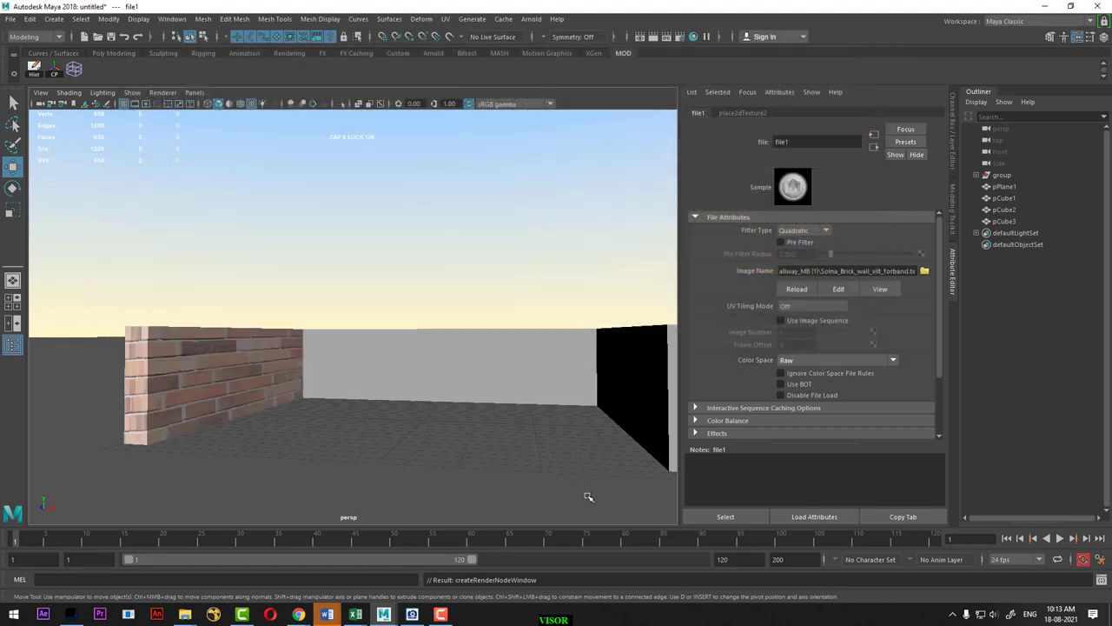
{"action": "mouse_move", "coordinate": [353, 436]}
{"action": "left_mouse_down", "text": "alt"}
{"action": "mouse_move", "coordinate": [195, 368]}
{"action": "mouse_move", "coordinate": [217, 377]}
{"action": "left_mouse_up", "text": "alt"}
{"action": "left_click", "coordinate": [207, 354]}
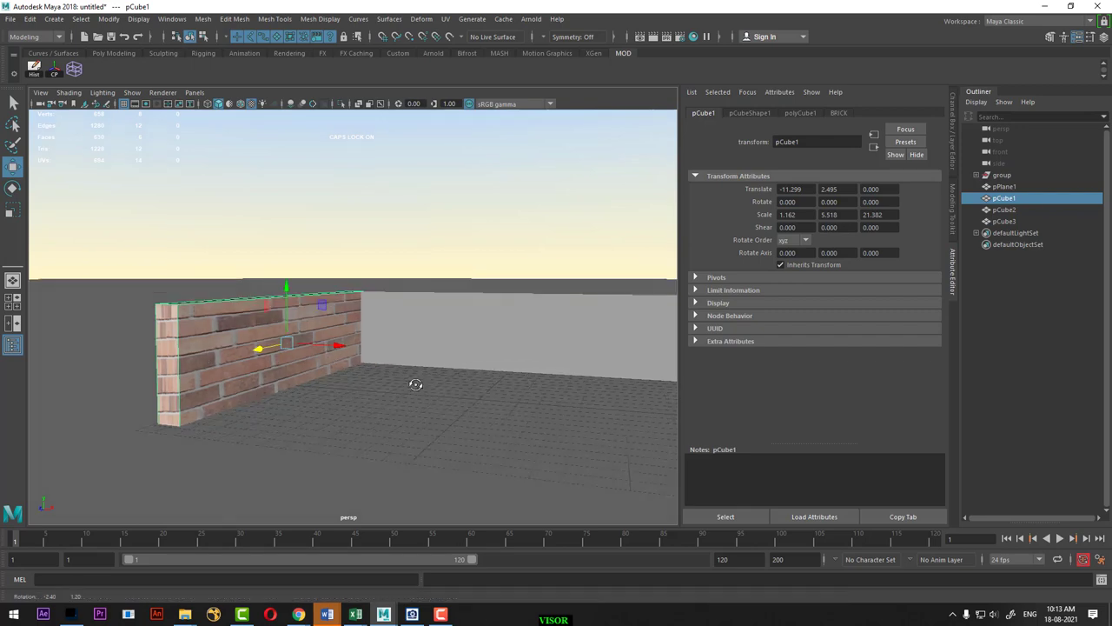
{"action": "left_click_drag", "start_coordinate": [417, 385], "coordinate": [417, 390], "text": "alt"}
Apply an automatic UV projection to the pCube1 brick wall and return to Object Mode
{"action": "left_click", "coordinate": [446, 20]}
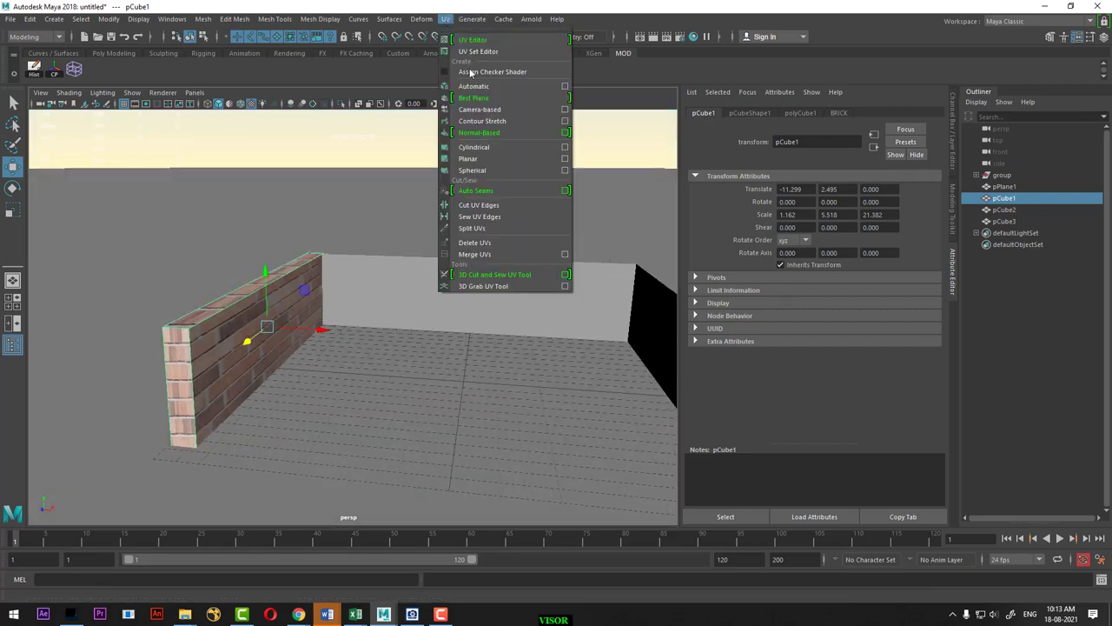
{"action": "left_click", "coordinate": [497, 79]}
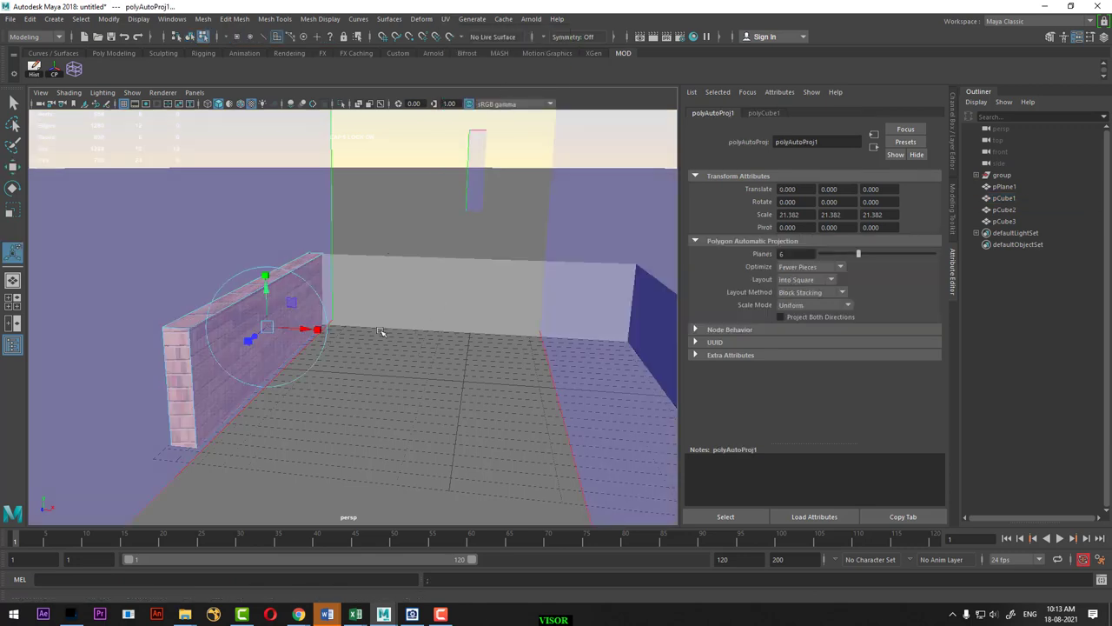
{"action": "mouse_move", "coordinate": [385, 331]}
{"action": "left_mouse_down", "text": "alt"}
{"action": "mouse_move", "coordinate": [373, 318]}
{"action": "mouse_move", "coordinate": [389, 329]}
{"action": "left_mouse_up", "text": "alt"}
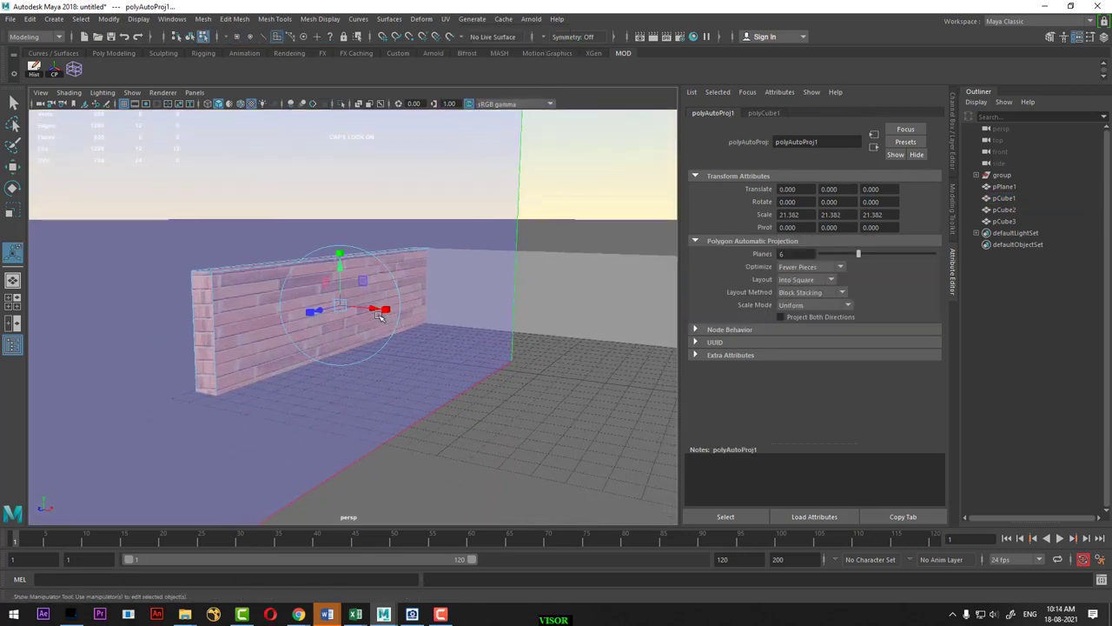
{"action": "right_click_drag", "start_coordinate": [208, 313], "coordinate": [324, 223]}
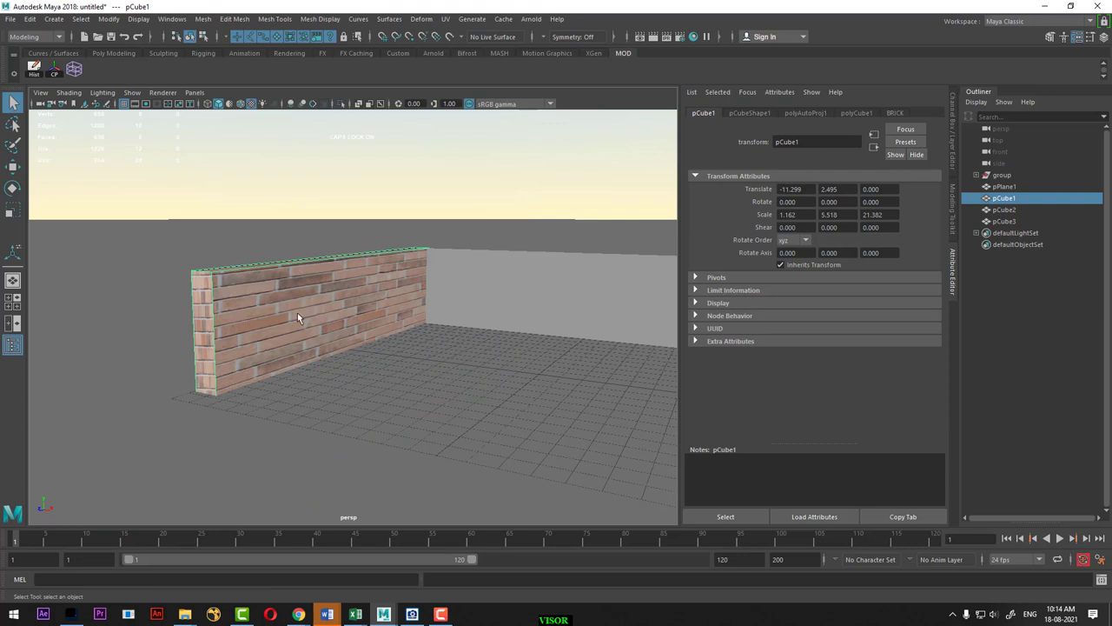
{"action": "right_click_drag", "start_coordinate": [297, 312], "coordinate": [295, 333], "text": "alt"}
{"action": "mouse_move", "coordinate": [265, 279]}
{"action": "right_mouse_down"}
{"action": "mouse_move", "coordinate": [263, 563]}
{"action": "mouse_move", "coordinate": [311, 266]}
{"action": "right_mouse_up"}
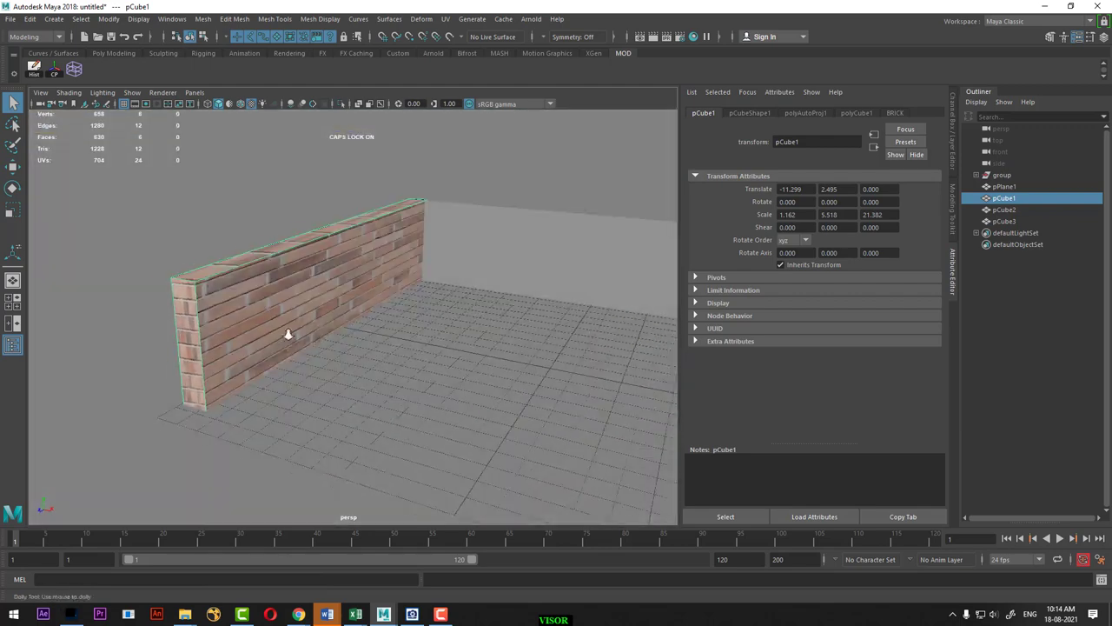
{"action": "left_click_drag", "start_coordinate": [287, 330], "coordinate": [474, 5], "text": "alt"}
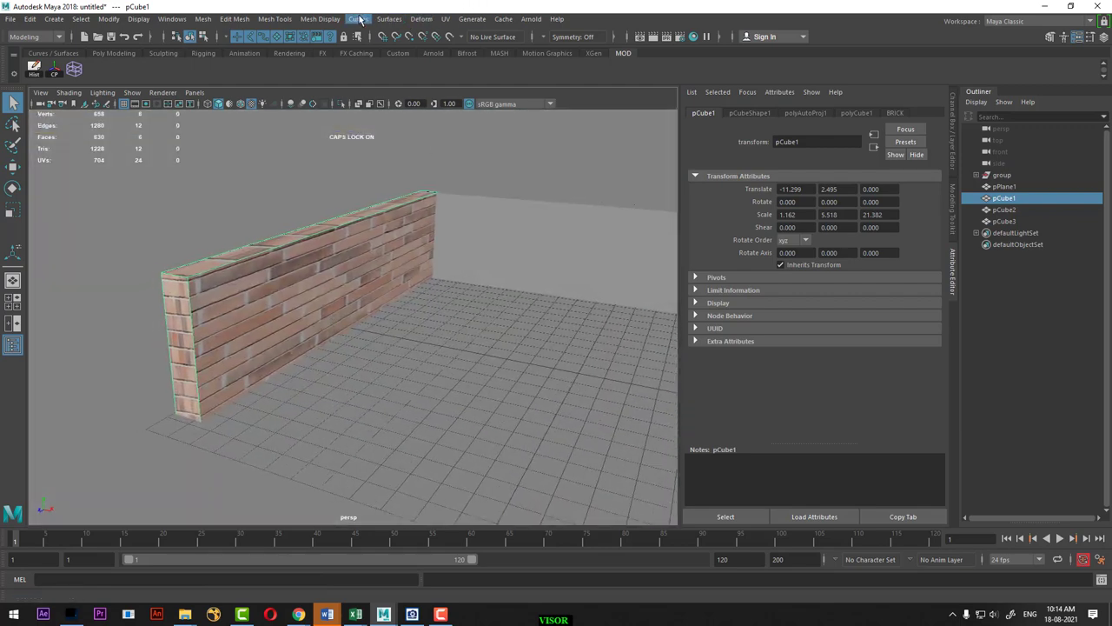
{"action": "left_click", "coordinate": [445, 19]}
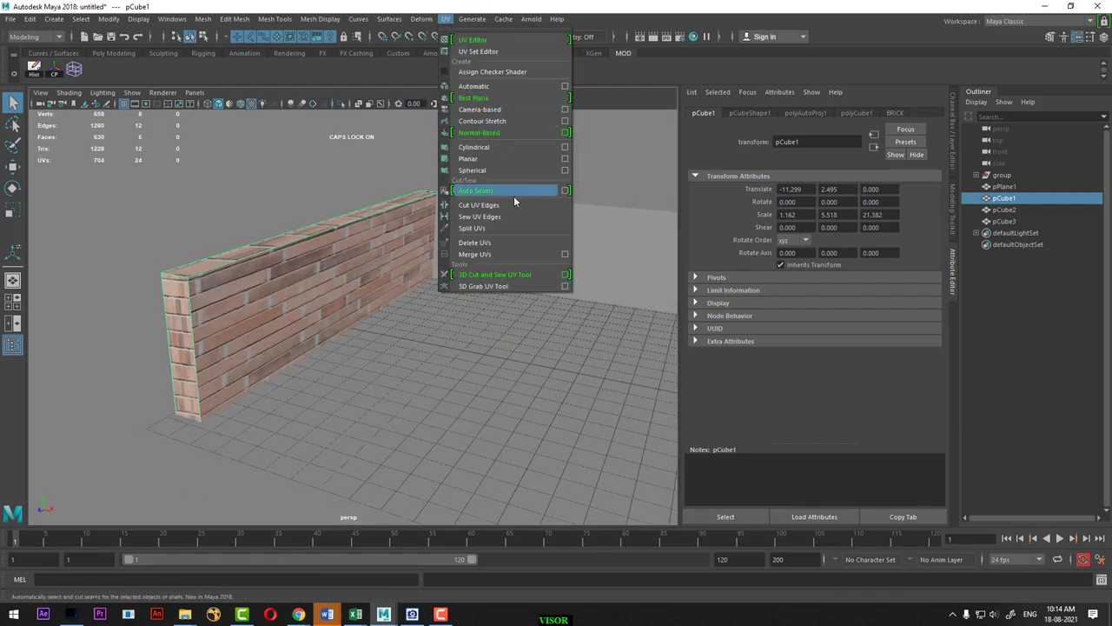
Project the wall's UVs along the Z axis, stretching the projection height to 9.692
{"action": "left_click", "coordinate": [565, 159]}
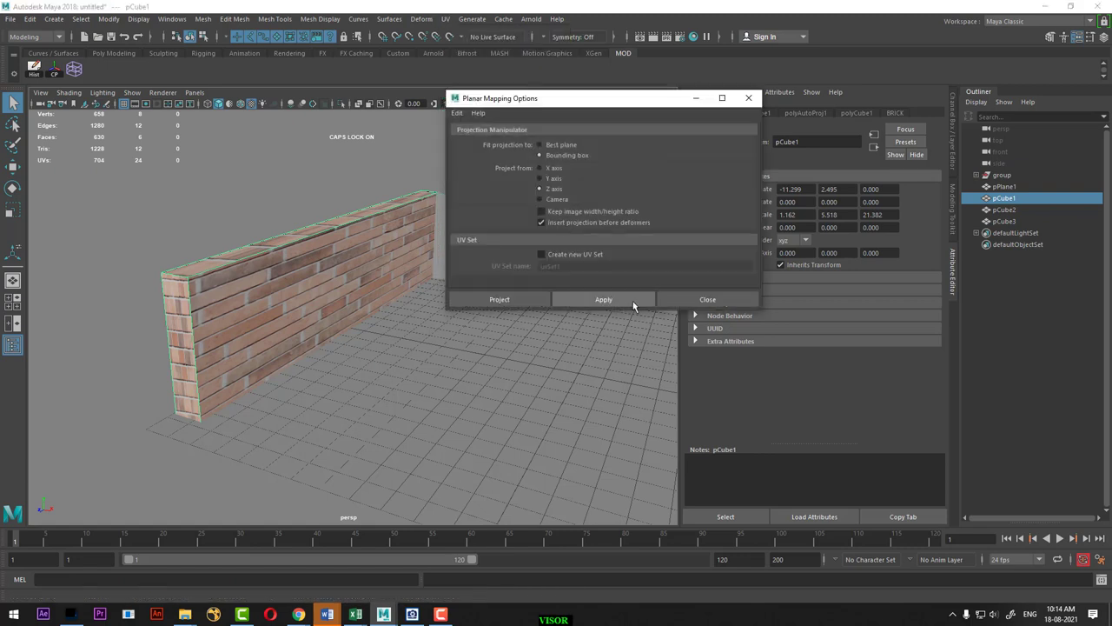
{"action": "left_click", "coordinate": [629, 300]}
{"action": "mouse_move", "coordinate": [454, 302]}
{"action": "left_mouse_down", "text": "alt"}
{"action": "mouse_move", "coordinate": [291, 310]}
{"action": "mouse_move", "coordinate": [432, 293]}
{"action": "left_mouse_up", "text": "alt"}
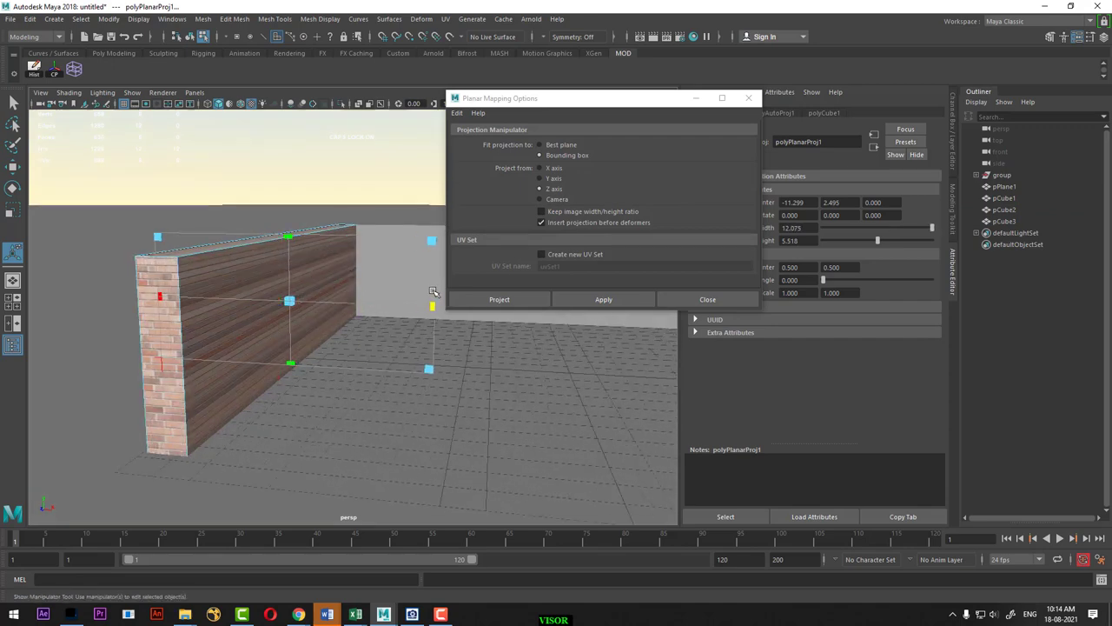
{"action": "left_click_drag", "start_coordinate": [290, 237], "coordinate": [294, 185]}
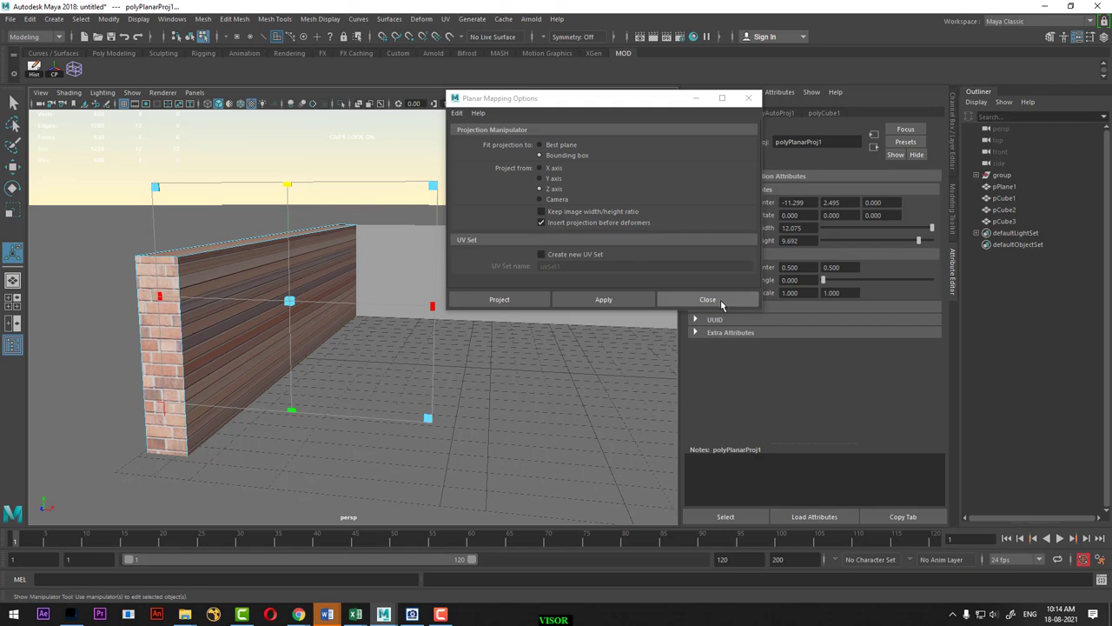
{"action": "left_click", "coordinate": [711, 298]}
{"action": "right_click_drag", "start_coordinate": [287, 324], "coordinate": [299, 269]}
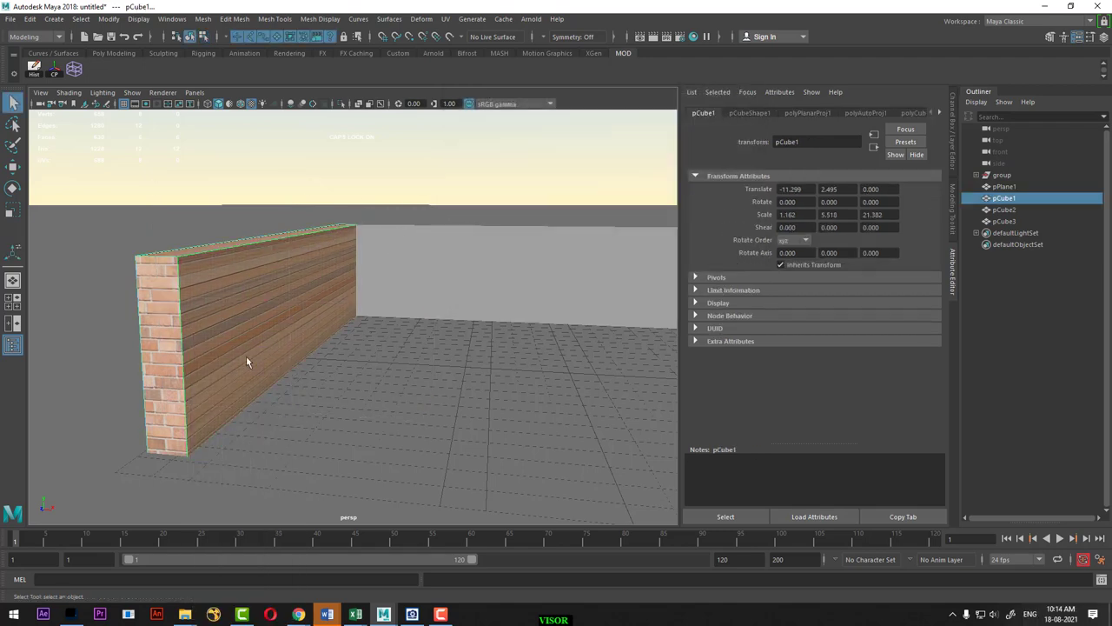
Open the UV Editor and apply an Automatic UV projection to the wall
{"action": "left_click", "coordinate": [446, 19]}
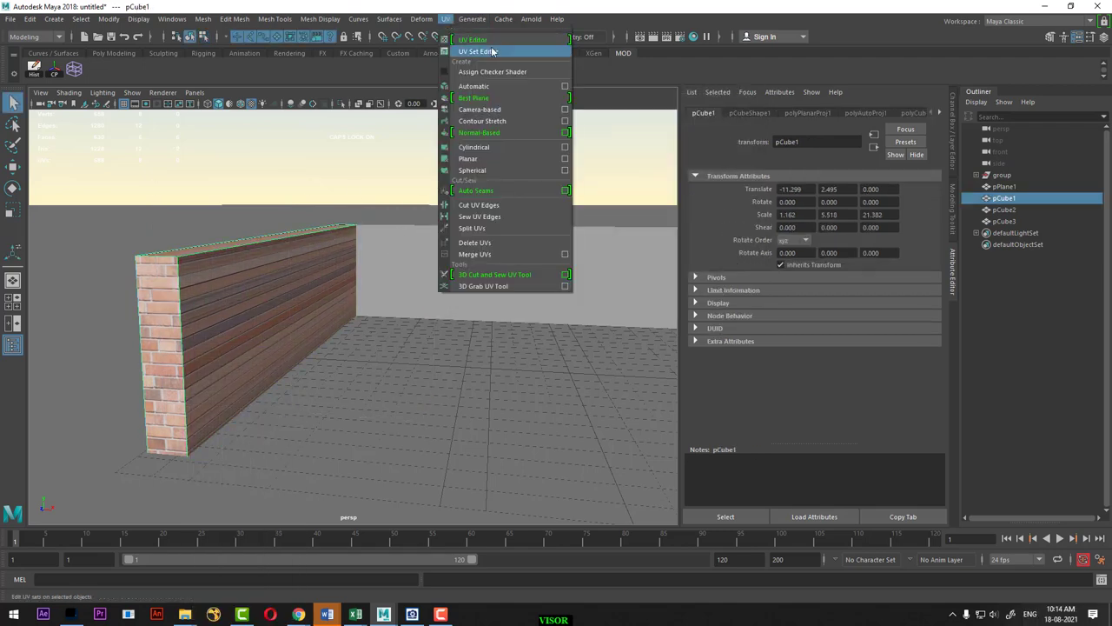
{"action": "left_click", "coordinate": [495, 41]}
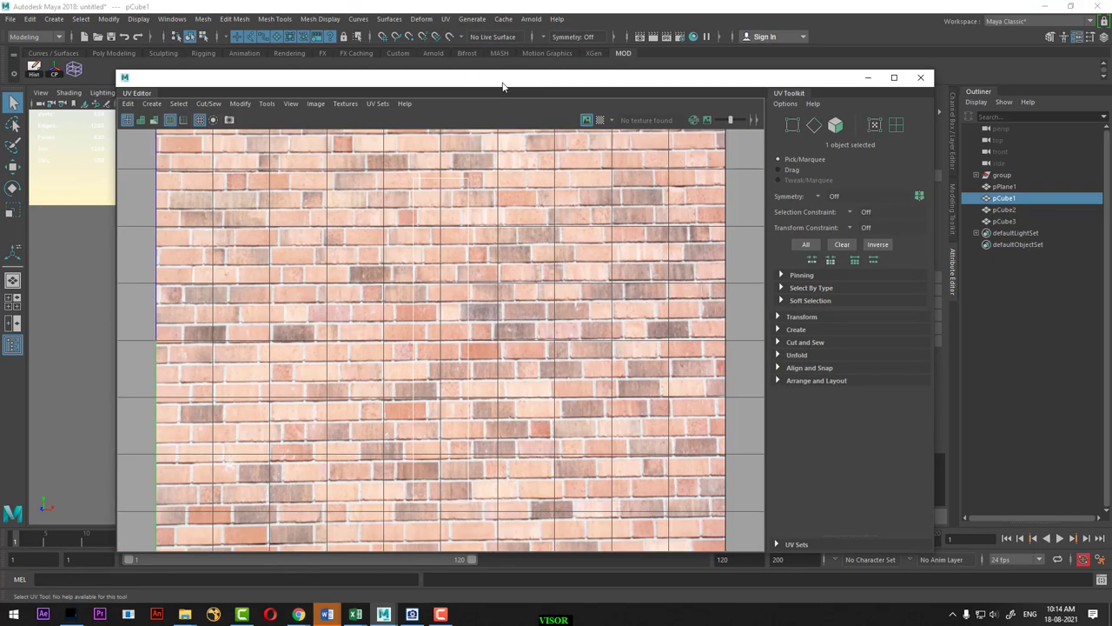
{"action": "left_click_drag", "start_coordinate": [502, 87], "coordinate": [839, 106]}
{"action": "scroll", "coordinate": [628, 243], "scroll_direction": "down", "scroll_amount": 3}
{"action": "scroll", "coordinate": [628, 244], "scroll_direction": "down", "scroll_amount": 1}
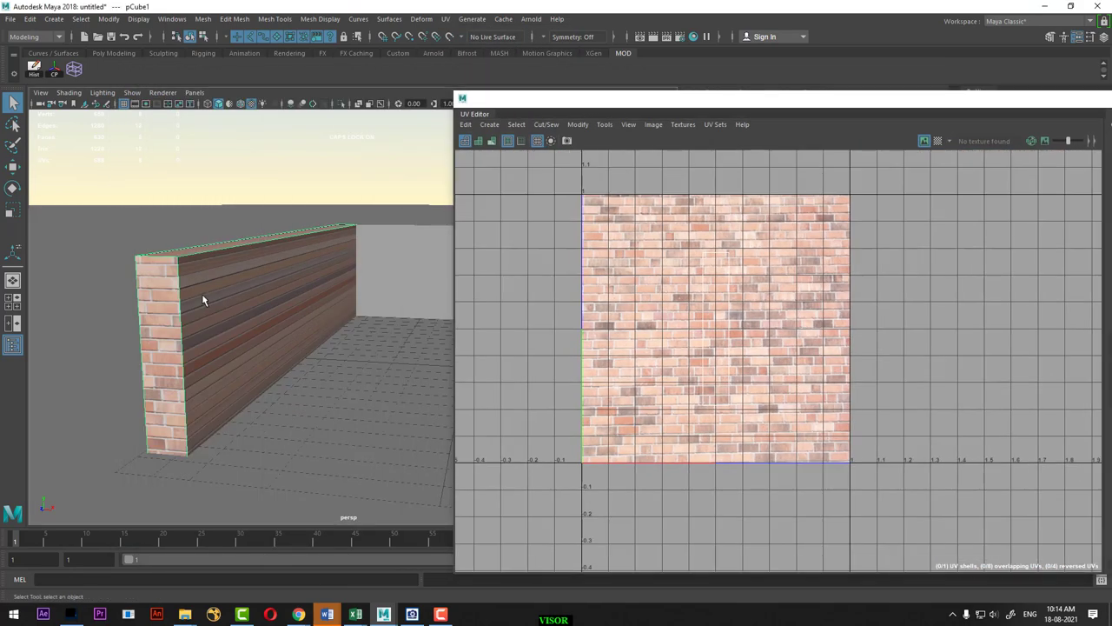
{"action": "left_click", "coordinate": [445, 19]}
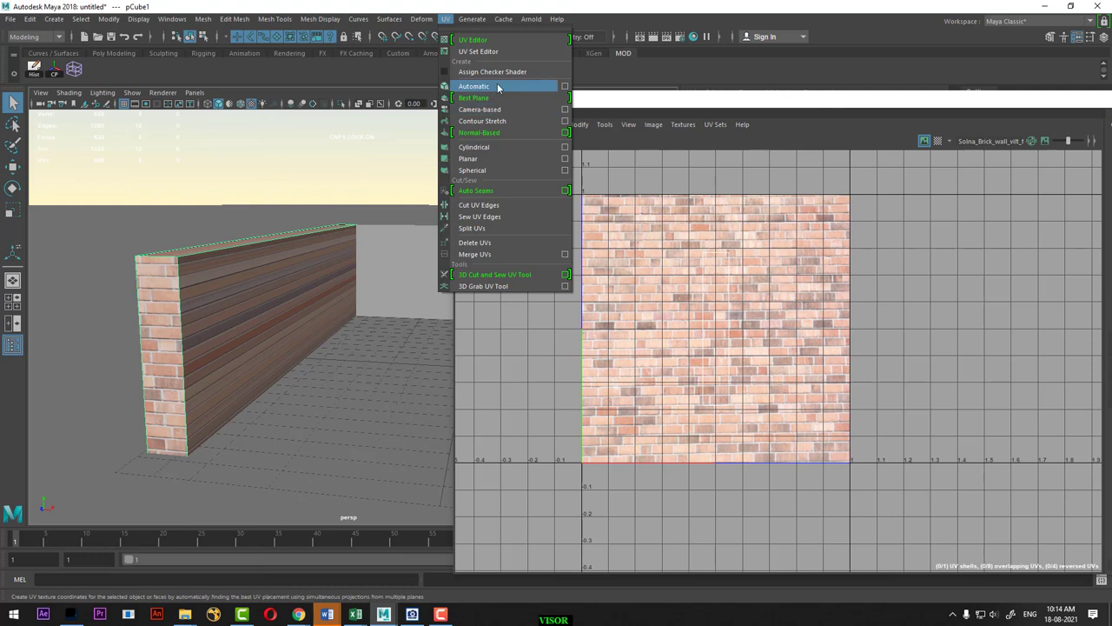
{"action": "left_click", "coordinate": [473, 81]}
{"action": "left_click", "coordinate": [308, 370]}
{"action": "key", "text": "q"}
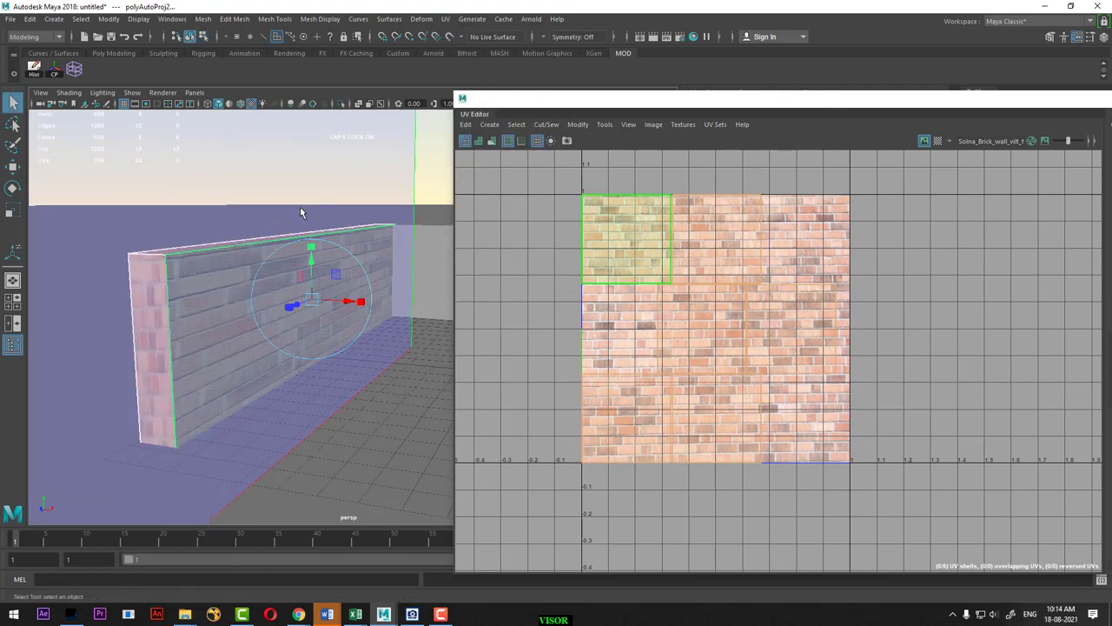
{"action": "scroll", "coordinate": [778, 350], "scroll_direction": "down", "scroll_amount": 1}
Sew the wall's separate UV shells into one cross shell with Move and Sew Edges
{"action": "right_click_drag", "start_coordinate": [303, 282], "coordinate": [298, 250]}
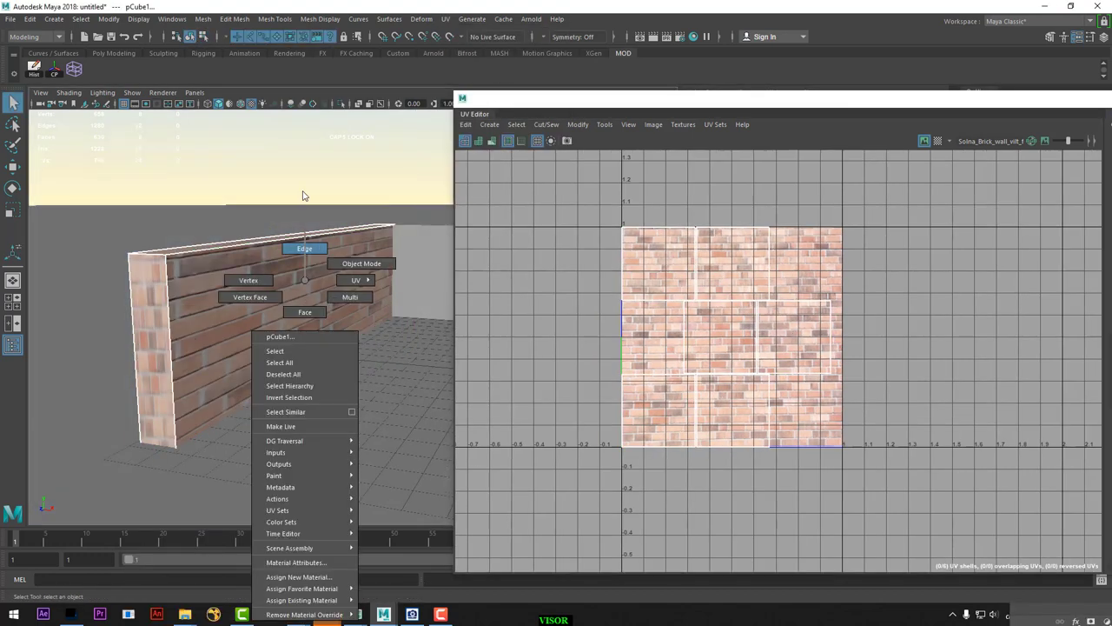
{"action": "right_click_drag", "start_coordinate": [764, 383], "coordinate": [777, 405], "text": "shift"}
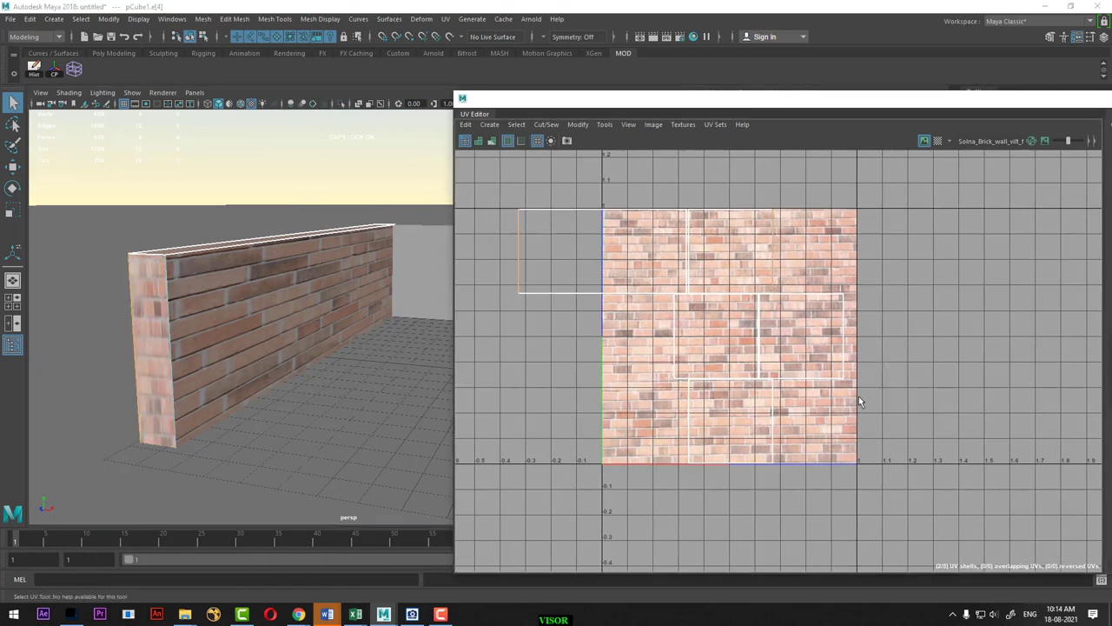
{"action": "right_click_drag", "start_coordinate": [857, 397], "coordinate": [869, 420], "text": "shift"}
{"action": "left_click_drag", "start_coordinate": [314, 294], "coordinate": [249, 310], "text": "alt"}
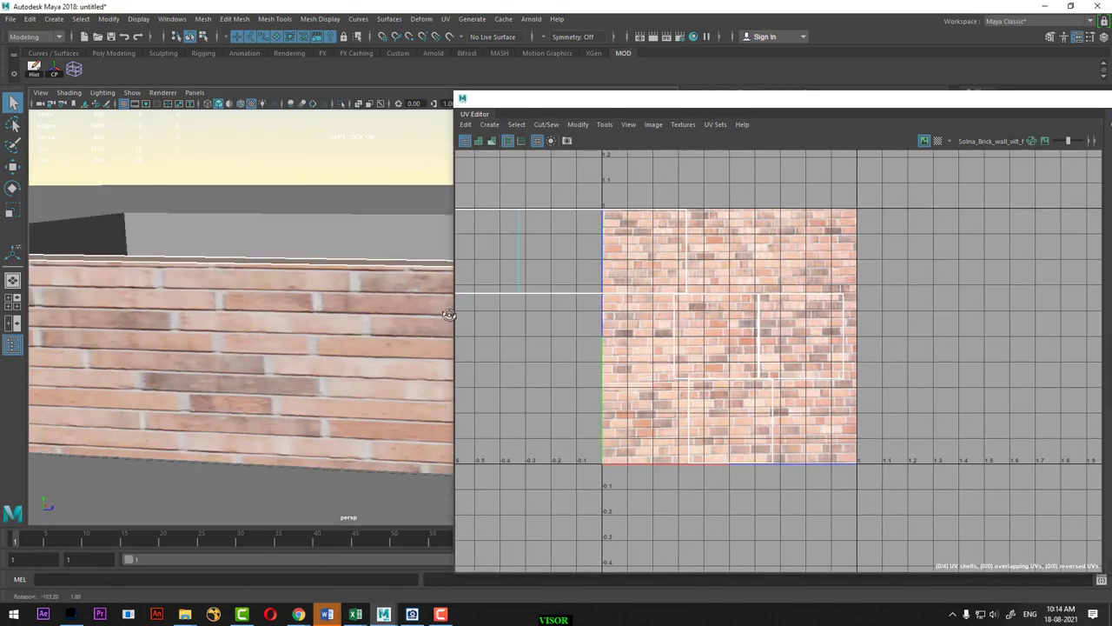
{"action": "left_click", "coordinate": [249, 307]}
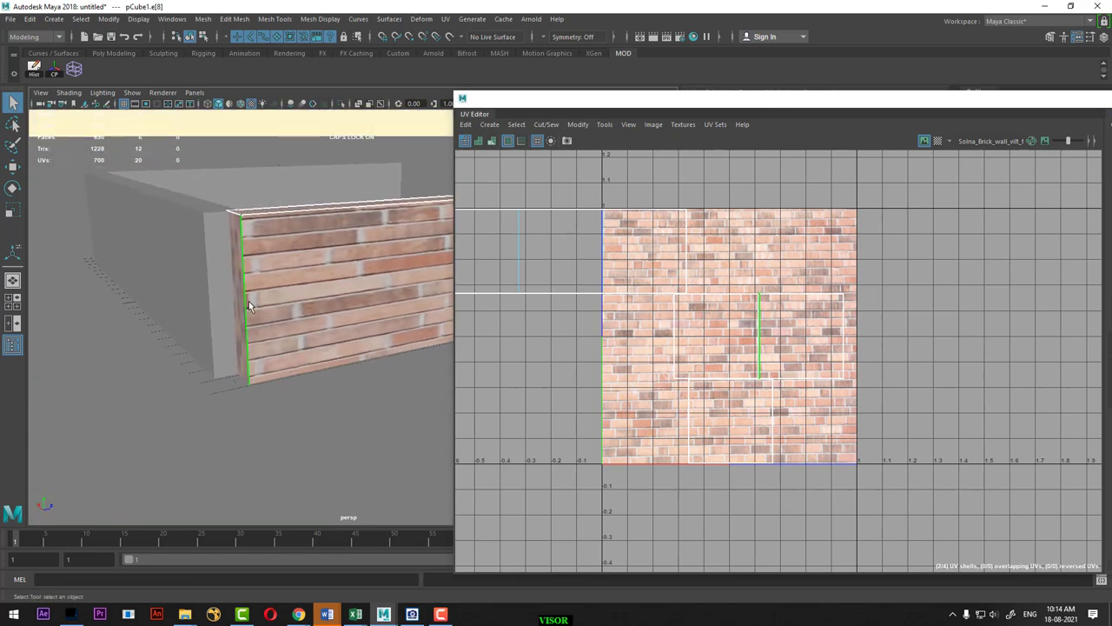
{"action": "left_click_drag", "start_coordinate": [249, 301], "coordinate": [232, 305], "text": "alt"}
{"action": "left_click", "coordinate": [789, 393]}
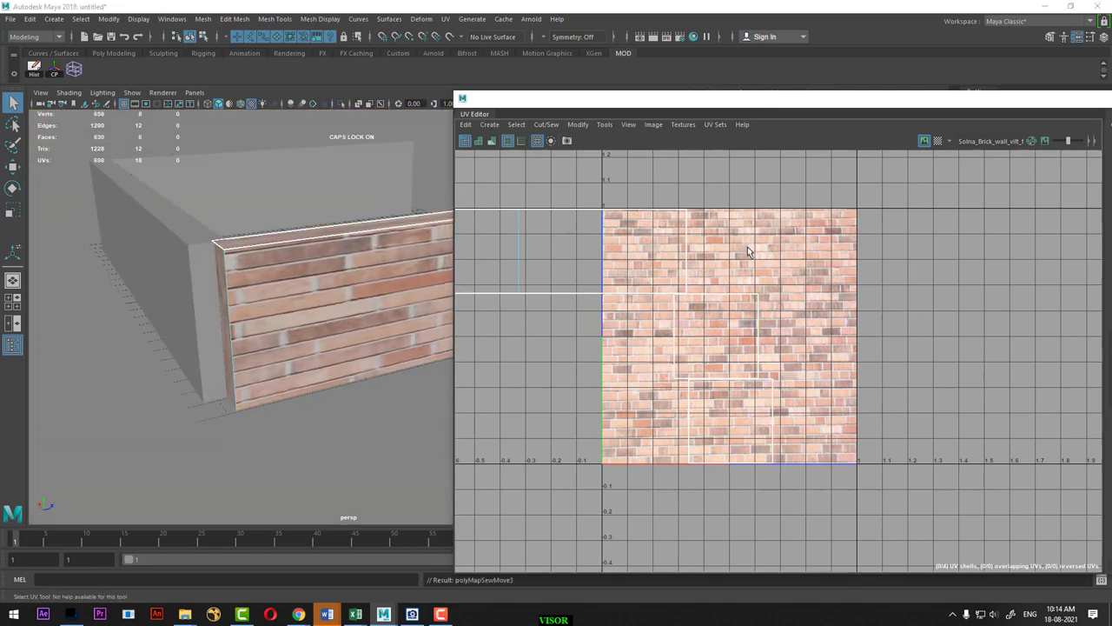
{"action": "scroll", "coordinate": [717, 335], "scroll_direction": "down", "scroll_amount": 2}
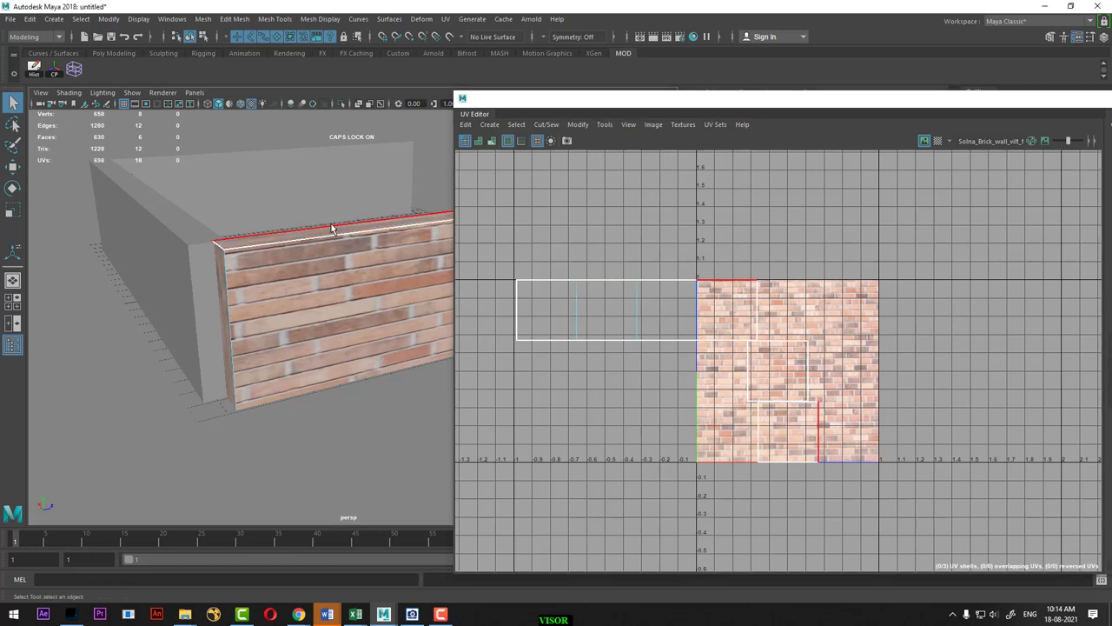
{"action": "left_click", "coordinate": [278, 242]}
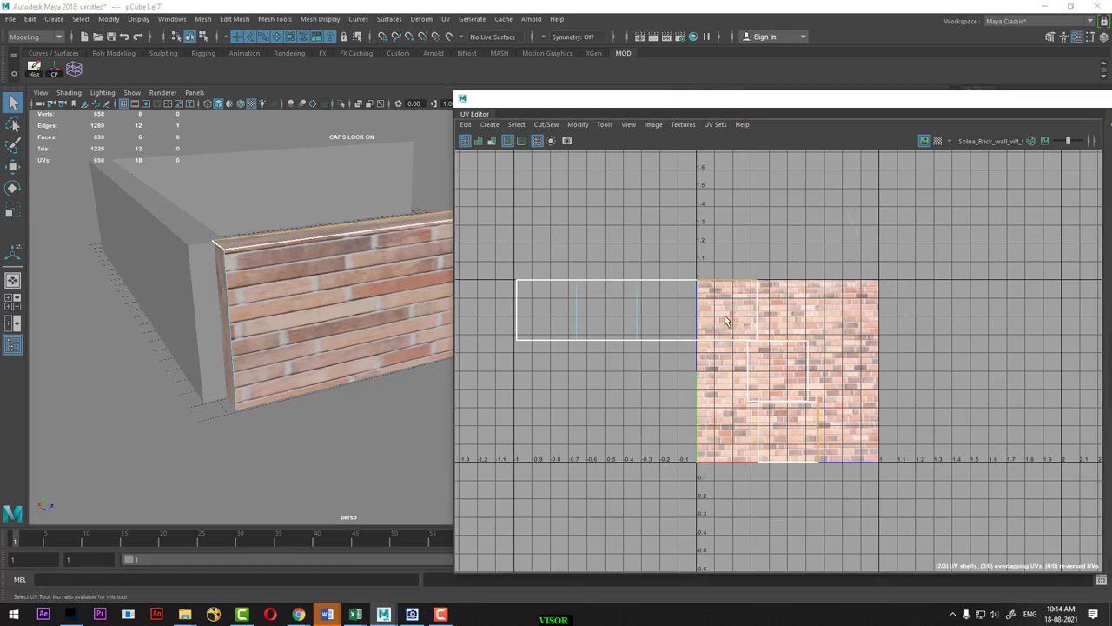
{"action": "left_click", "coordinate": [387, 231]}
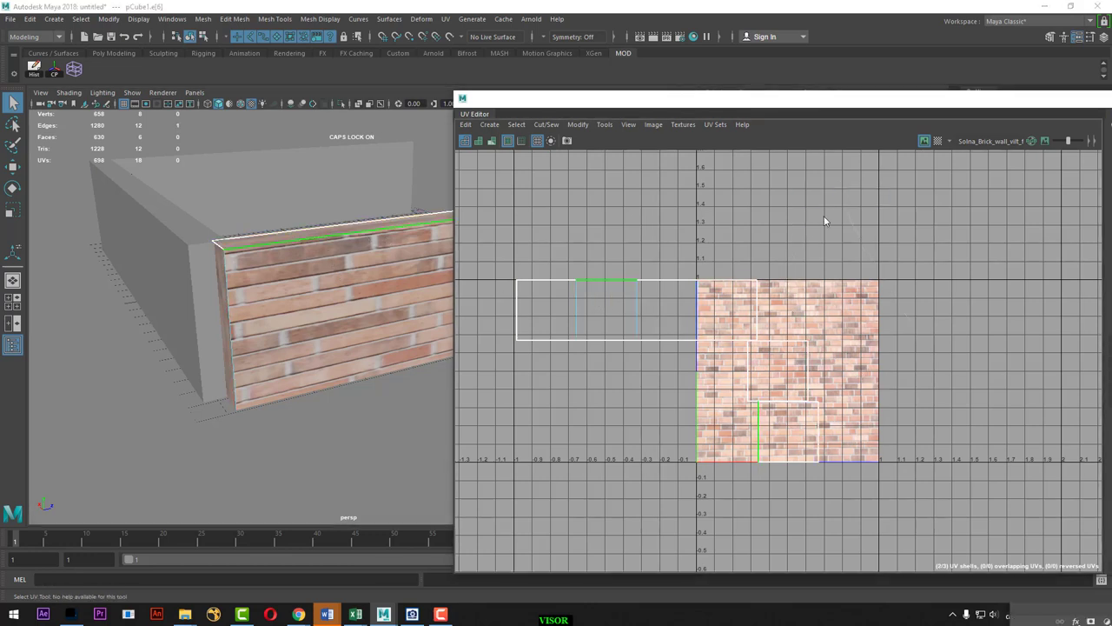
{"action": "right_click_drag", "start_coordinate": [824, 220], "coordinate": [813, 178], "text": "shift"}
{"action": "left_click", "coordinate": [600, 339]}
{"action": "right_click_drag", "start_coordinate": [600, 343], "coordinate": [711, 238], "text": "shift"}
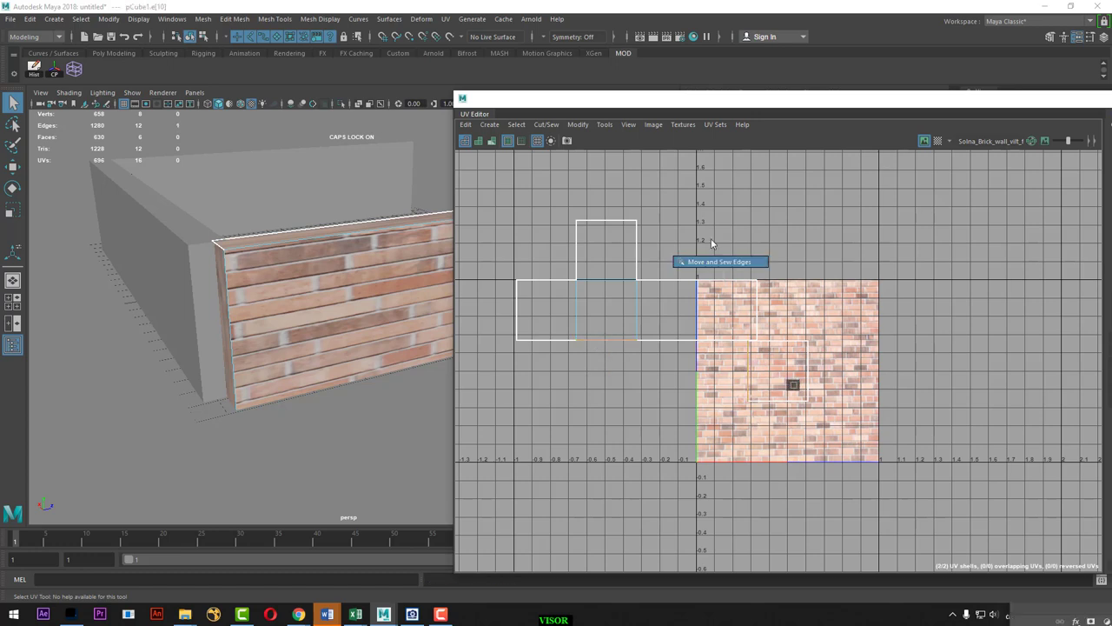
Unfold the cross shell into a flat strip and lay it out along the tile bottom
{"action": "right_click_drag", "start_coordinate": [634, 252], "coordinate": [889, 238]}
{"action": "scroll", "coordinate": [798, 185], "scroll_direction": "down", "scroll_amount": 2}
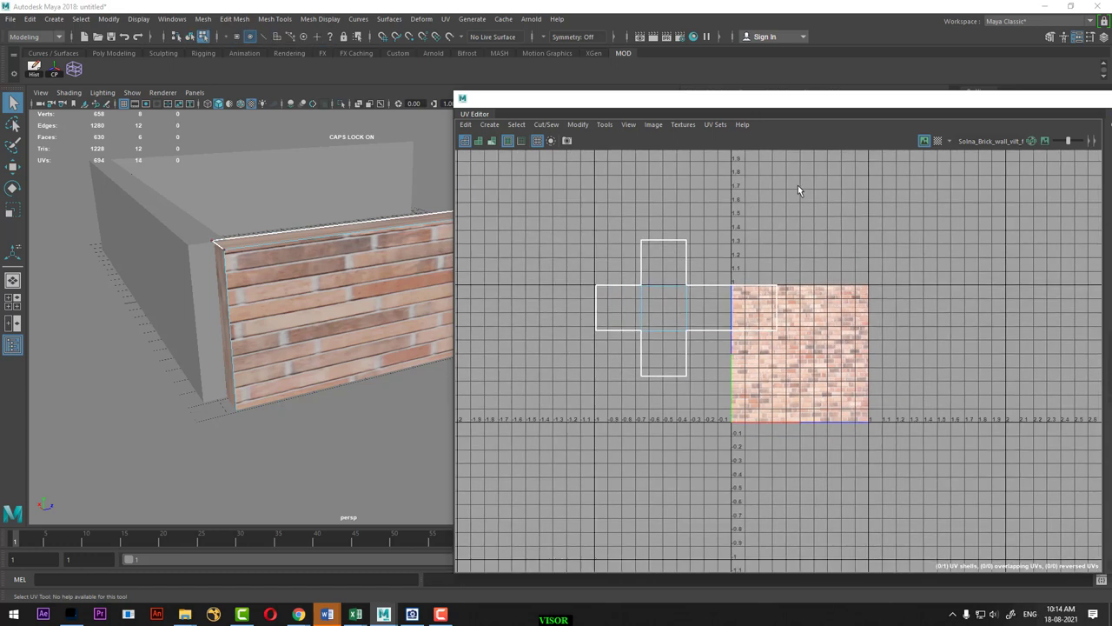
{"action": "right_click", "coordinate": [835, 285], "text": "shift"}
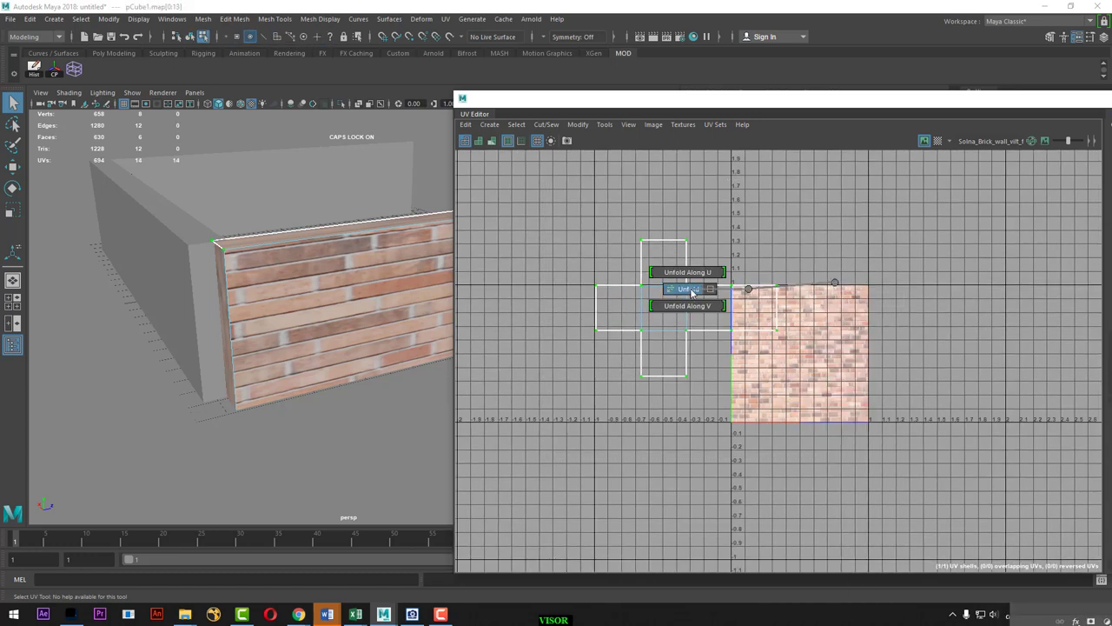
{"action": "left_click", "coordinate": [708, 291]}
{"action": "scroll", "coordinate": [708, 292], "scroll_direction": "up", "scroll_amount": 1}
{"action": "scroll", "coordinate": [781, 393], "scroll_direction": "up", "scroll_amount": 1}
{"action": "right_click", "coordinate": [735, 279]}
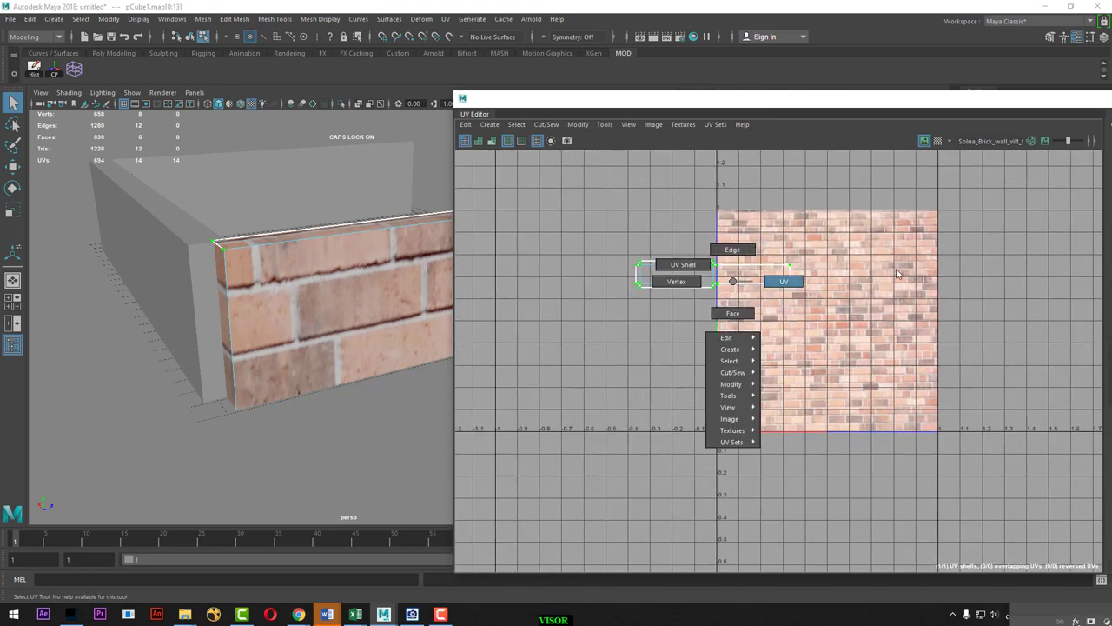
{"action": "right_click", "coordinate": [804, 230], "text": "shift"}
{"action": "left_click", "coordinate": [669, 260]}
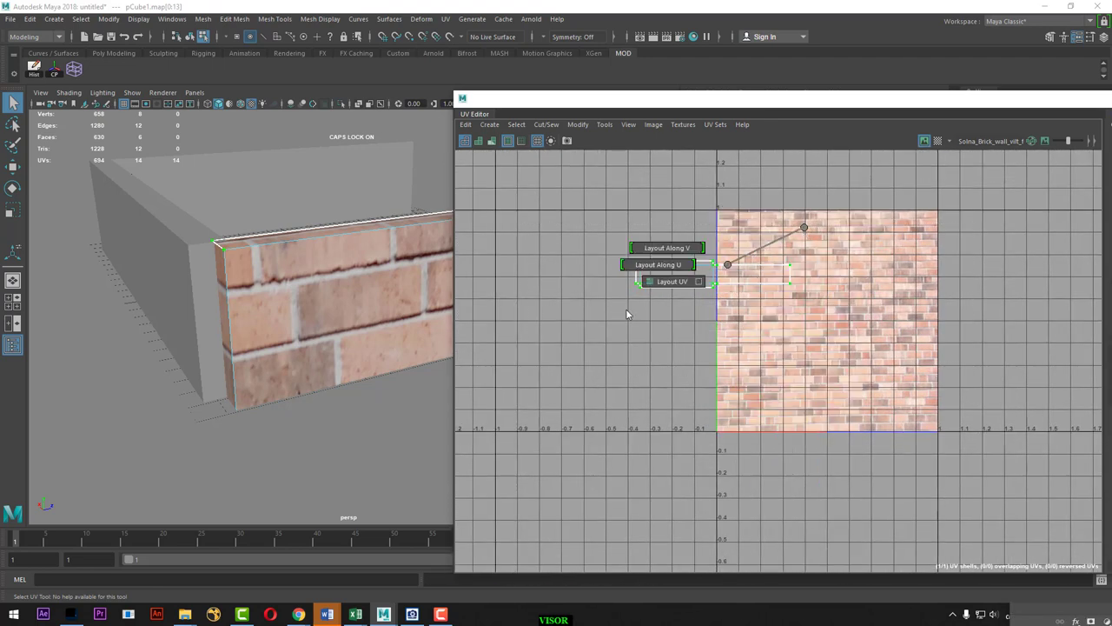
{"action": "left_click", "coordinate": [625, 309]}
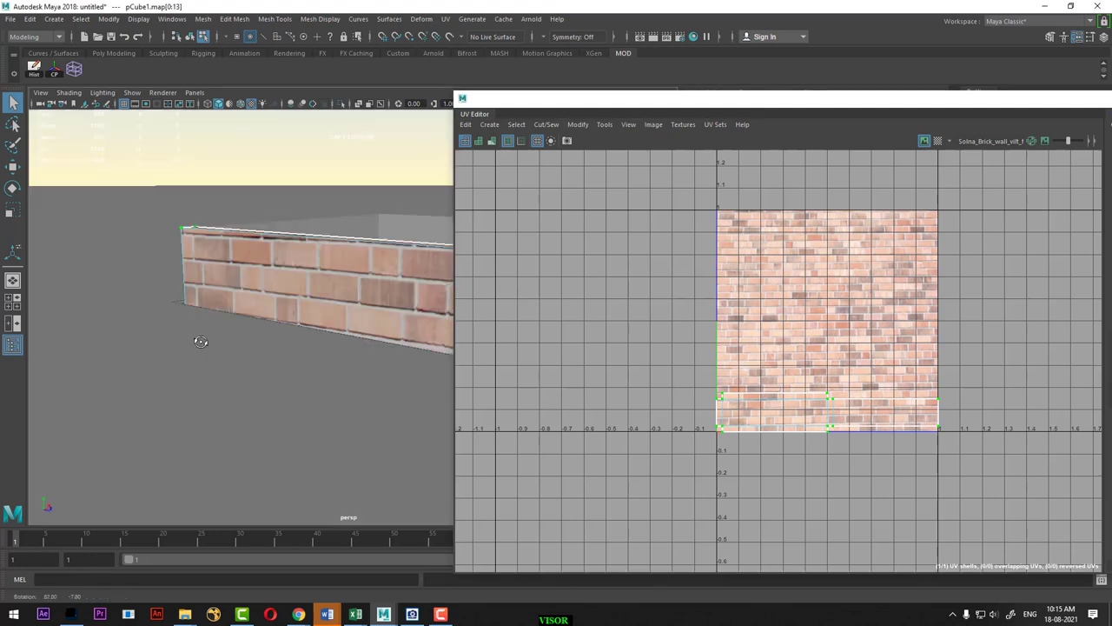
Scale the wall's UV strip far beyond the 0–1 tile so the bricks repeat smaller
{"action": "mouse_move", "coordinate": [324, 401]}
{"action": "left_mouse_down", "text": "alt"}
{"action": "mouse_move", "coordinate": [270, 365]}
{"action": "mouse_move", "coordinate": [312, 408]}
{"action": "left_mouse_up", "text": "alt"}
{"action": "scroll", "coordinate": [837, 416], "scroll_direction": "up", "scroll_amount": 1}
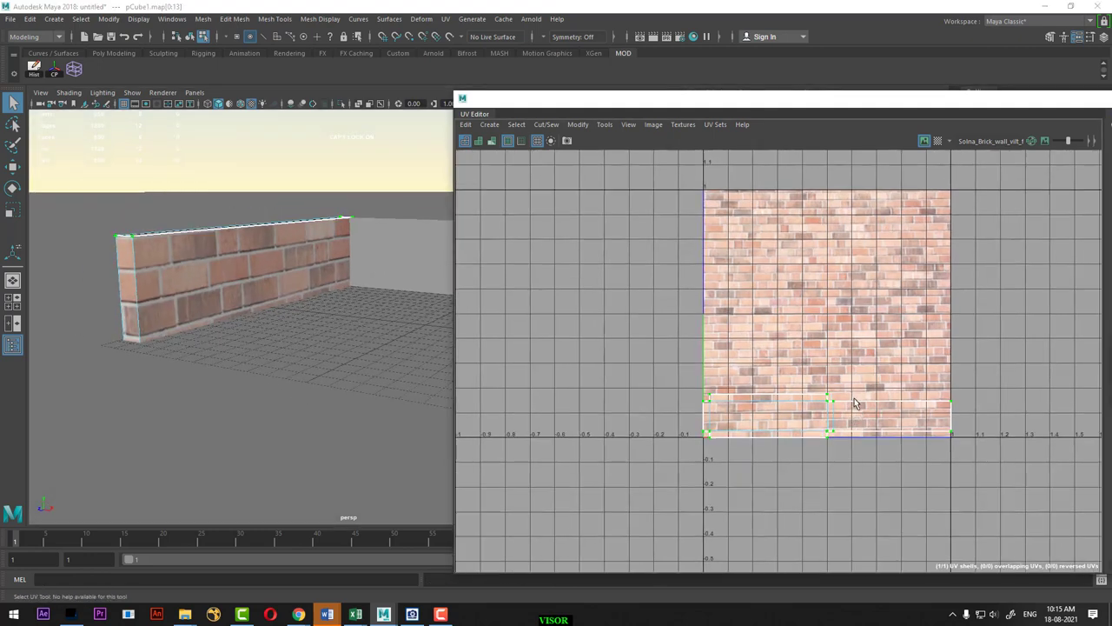
{"action": "key", "text": "r"}
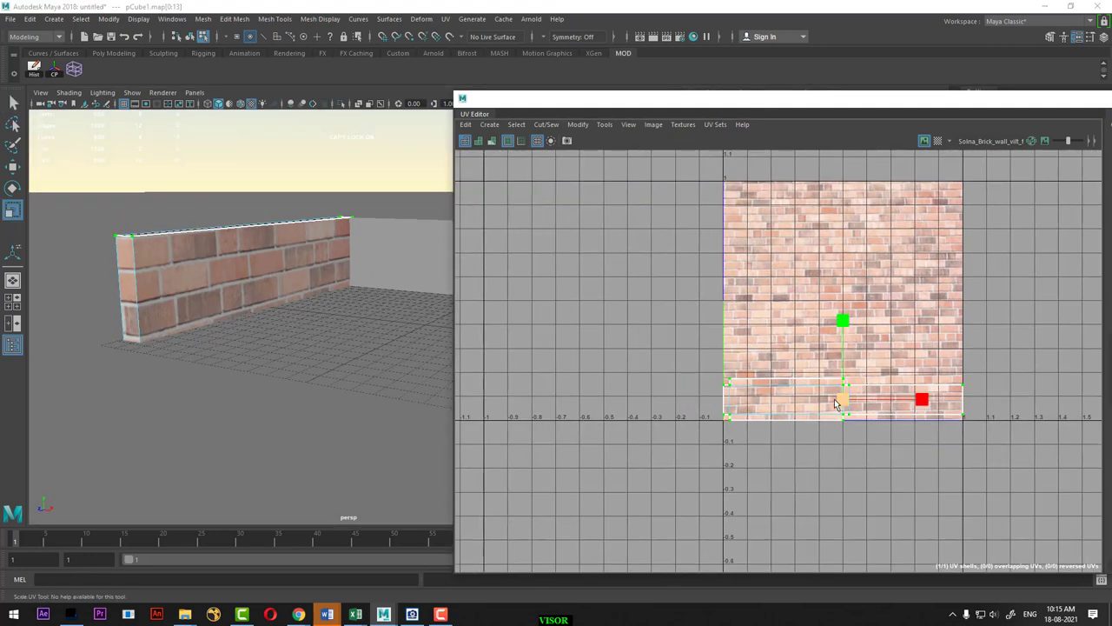
{"action": "left_click_drag", "start_coordinate": [849, 399], "coordinate": [1057, 303]}
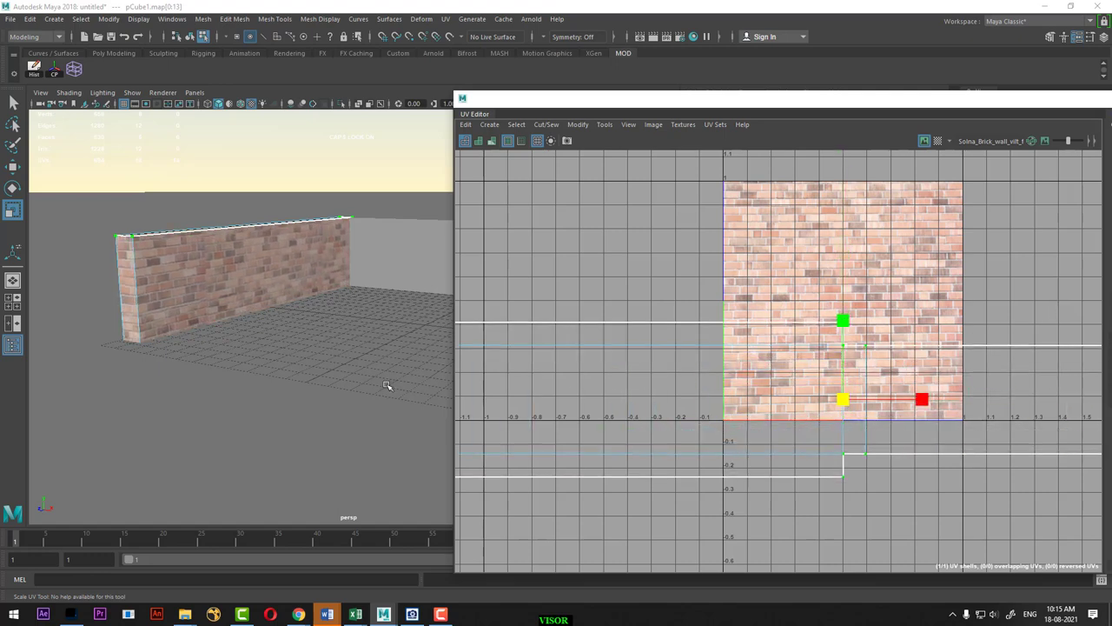
{"action": "mouse_move", "coordinate": [218, 338]}
{"action": "left_mouse_down", "text": "alt"}
{"action": "mouse_move", "coordinate": [293, 310]}
{"action": "mouse_move", "coordinate": [317, 372]}
{"action": "left_mouse_up", "text": "alt"}
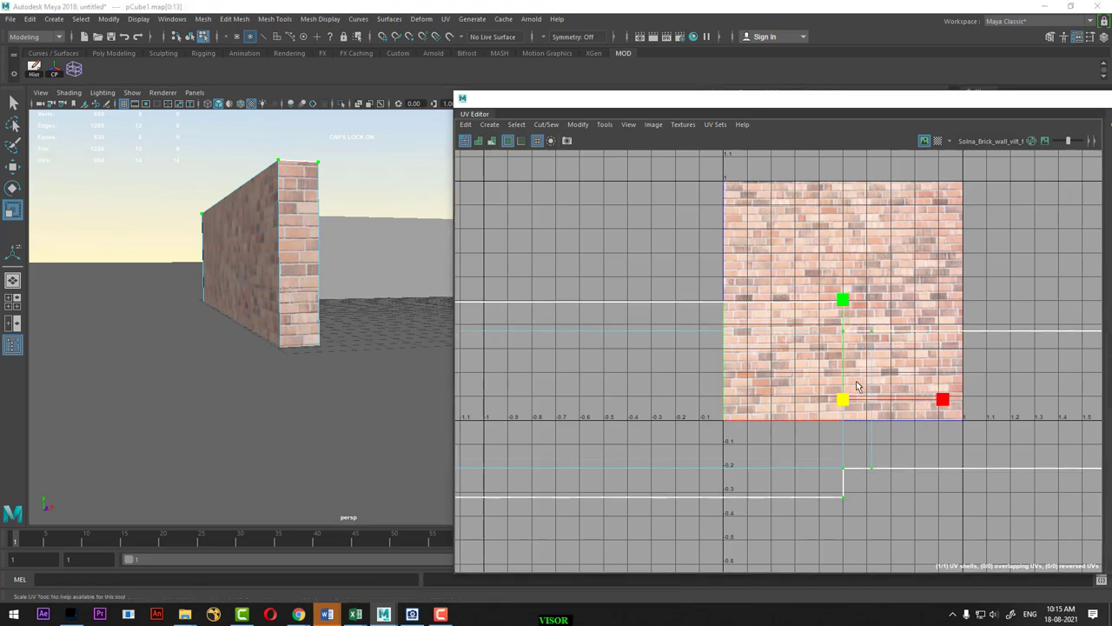
{"action": "left_click_drag", "start_coordinate": [840, 405], "coordinate": [363, 192]}
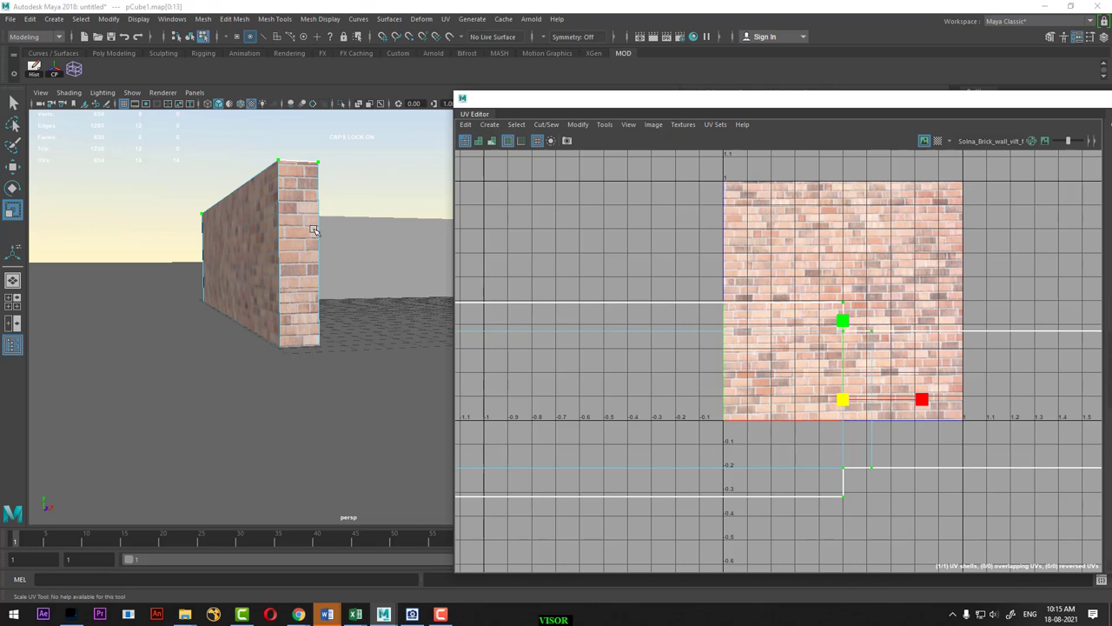
{"action": "mouse_move", "coordinate": [371, 231]}
{"action": "left_mouse_down", "text": "alt"}
{"action": "mouse_move", "coordinate": [260, 338]}
{"action": "mouse_move", "coordinate": [382, 339]}
{"action": "left_mouse_up", "text": "alt"}
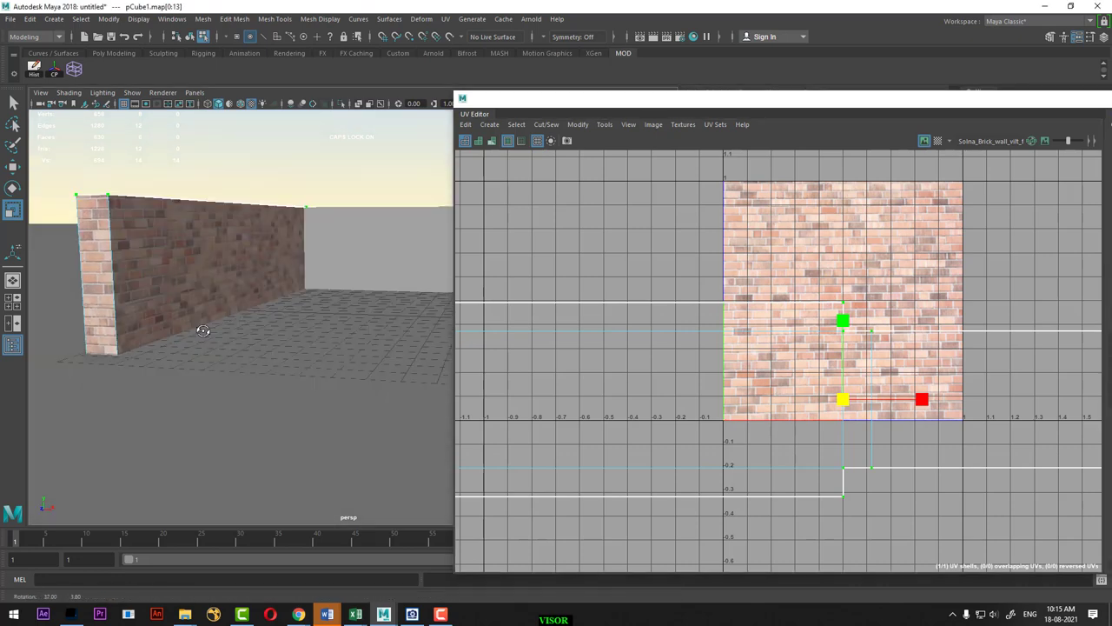
{"action": "mouse_move", "coordinate": [1012, 97]}
{"action": "left_mouse_down"}
{"action": "mouse_move", "coordinate": [931, 322]}
{"action": "mouse_move", "coordinate": [955, 392]}
{"action": "mouse_move", "coordinate": [1016, 264]}
{"action": "left_mouse_up"}
Select the brick wall and confirm the BRICK place2dTexture Repeat UV stays 1.000 by 1.000
{"action": "right_click_drag", "start_coordinate": [236, 261], "coordinate": [293, 245]}
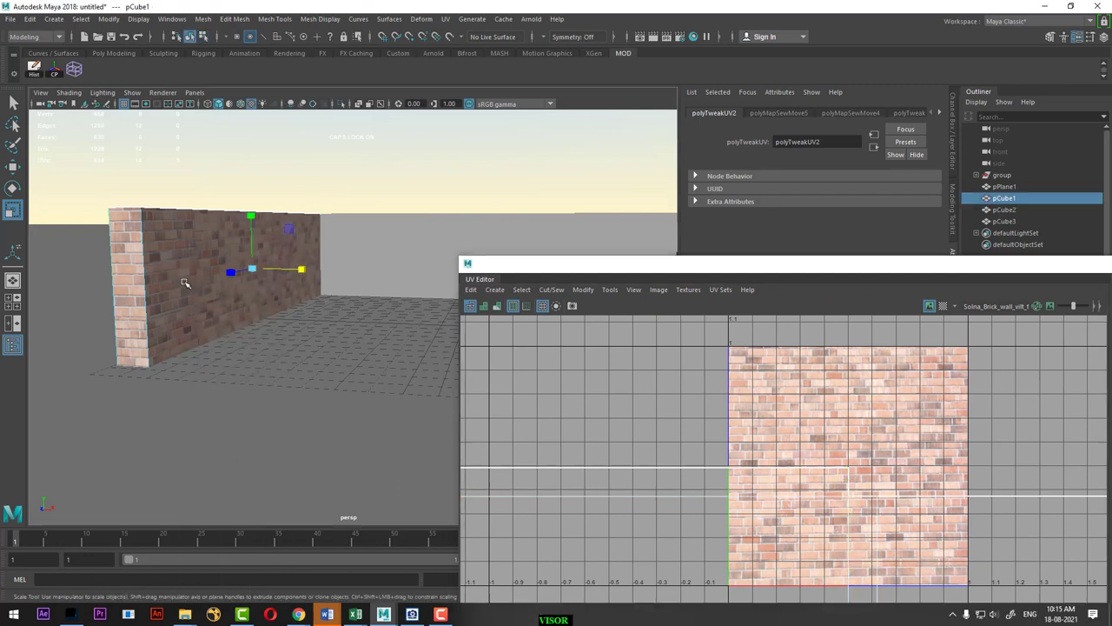
{"action": "right_click_drag", "start_coordinate": [177, 262], "coordinate": [169, 545]}
{"action": "left_click_drag", "start_coordinate": [876, 267], "coordinate": [888, 383]}
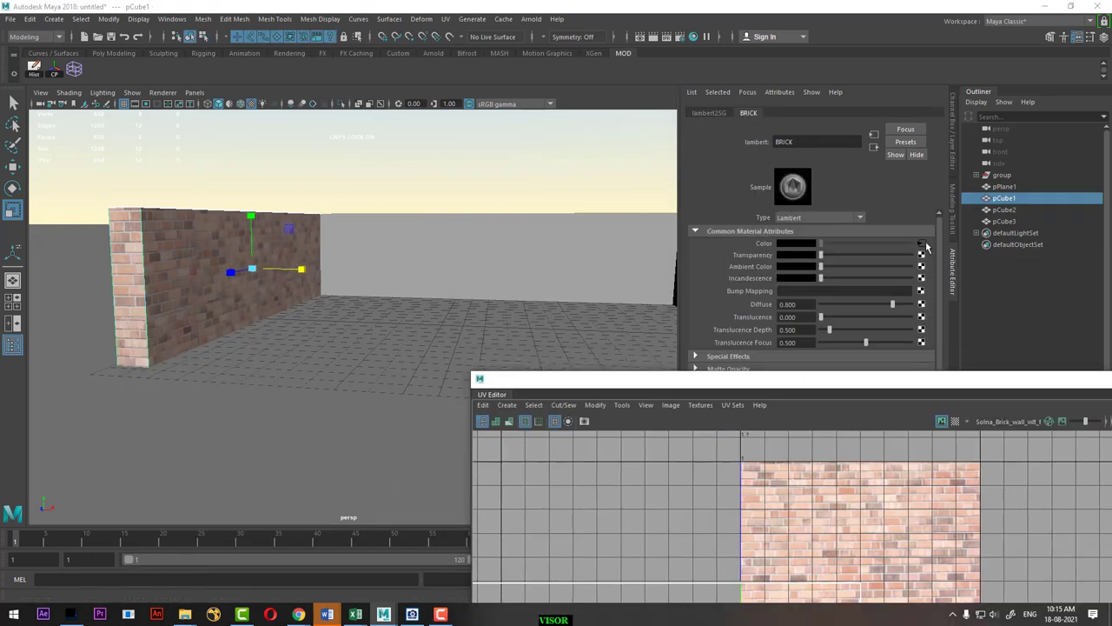
{"action": "left_click", "coordinate": [922, 243]}
{"action": "left_click", "coordinate": [734, 112]}
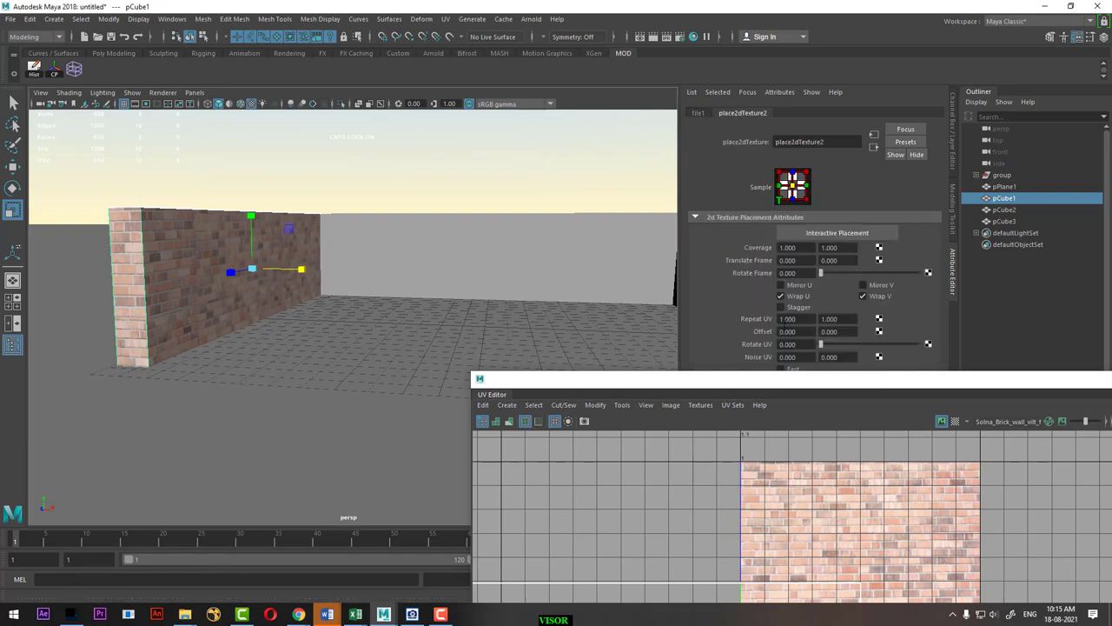
{"action": "left_click", "coordinate": [787, 318]}
{"action": "key", "text": "Tab"}
Select the brick wall as source, then the black right wall as target
{"action": "left_click_drag", "start_coordinate": [173, 376], "coordinate": [223, 375], "text": "alt"}
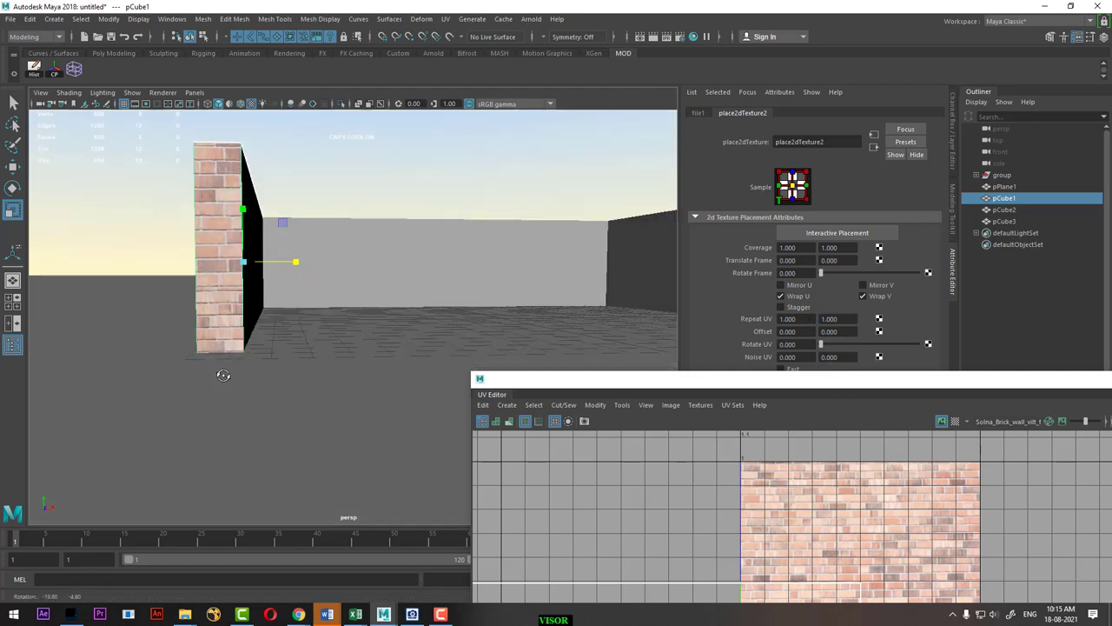
{"action": "right_click_drag", "start_coordinate": [223, 375], "coordinate": [253, 329], "text": "alt"}
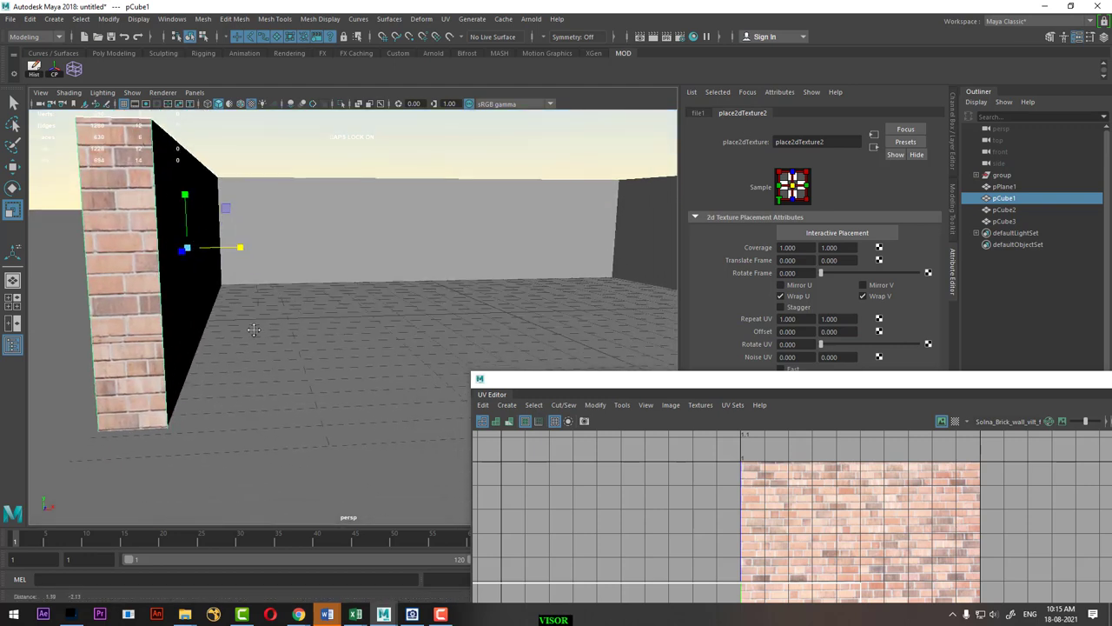
{"action": "mouse_move", "coordinate": [253, 329]}
{"action": "left_mouse_down", "text": "alt"}
{"action": "mouse_move", "coordinate": [168, 348]}
{"action": "mouse_move", "coordinate": [342, 345]}
{"action": "left_mouse_up", "text": "alt"}
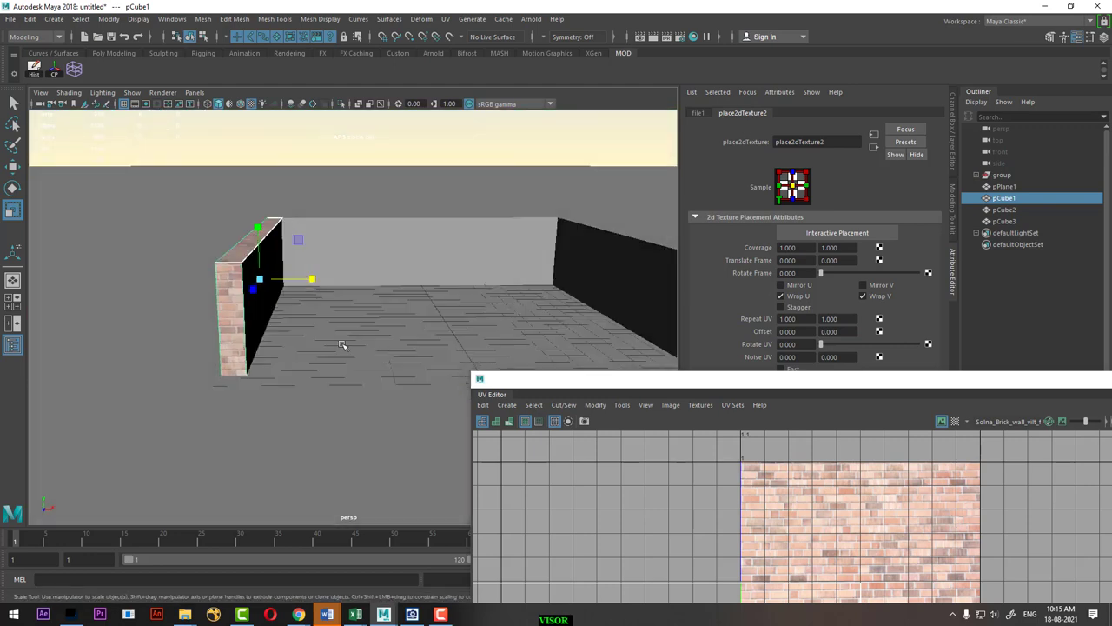
{"action": "right_click_drag", "start_coordinate": [219, 295], "coordinate": [241, 345]}
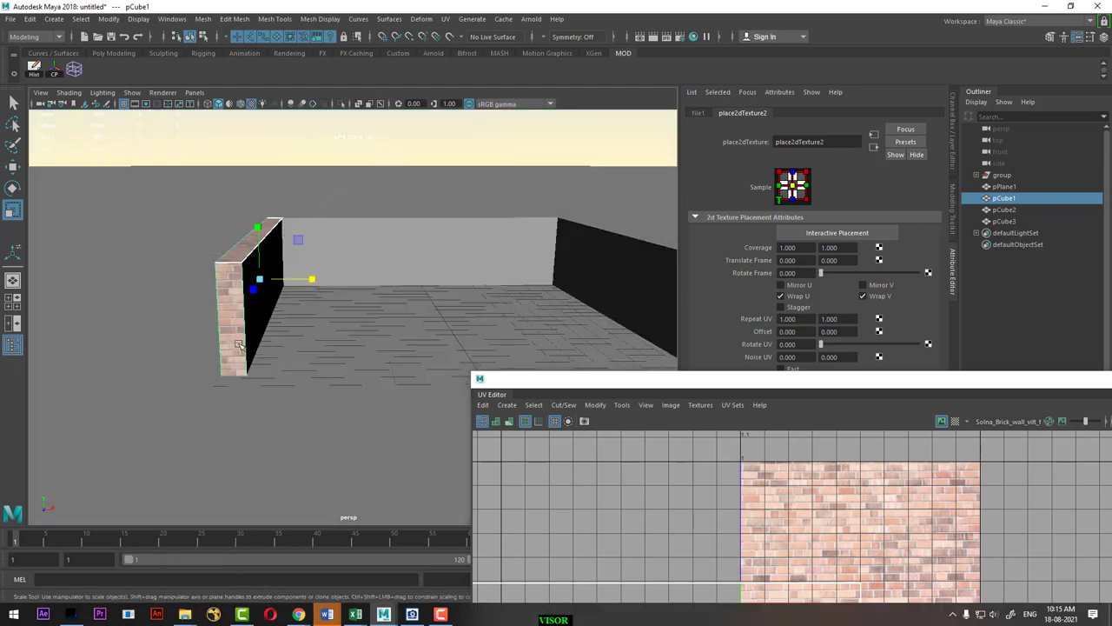
{"action": "left_click", "coordinate": [603, 249]}
{"action": "left_click", "coordinate": [203, 19]}
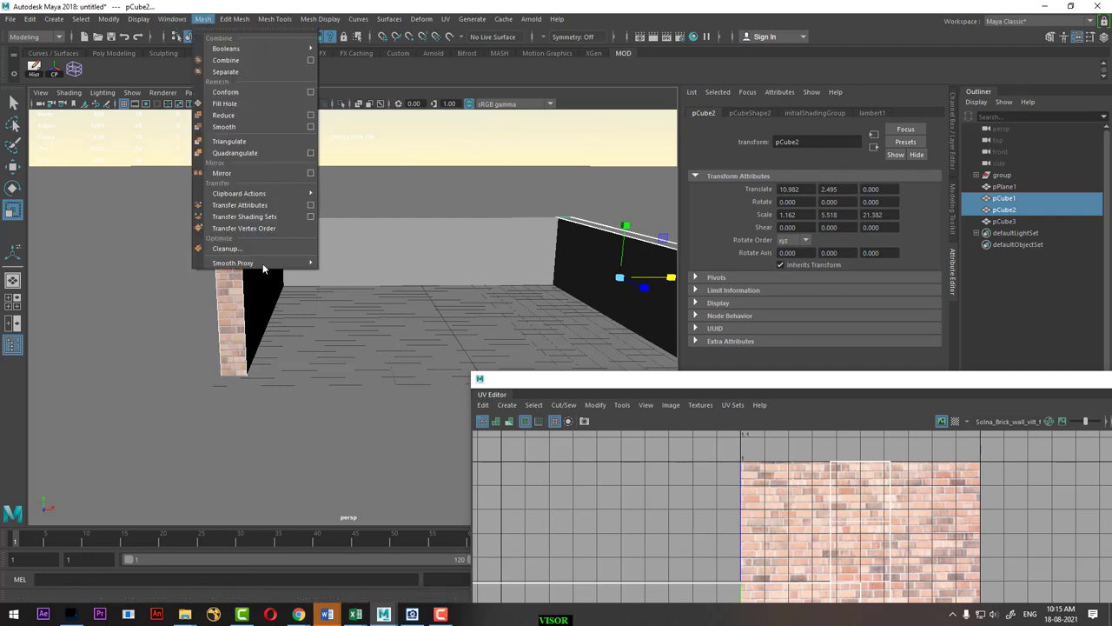
Transfer the left wall pCube1's UVs onto the right wall pCube2 and back wall pCube3
{"action": "left_click", "coordinate": [310, 204]}
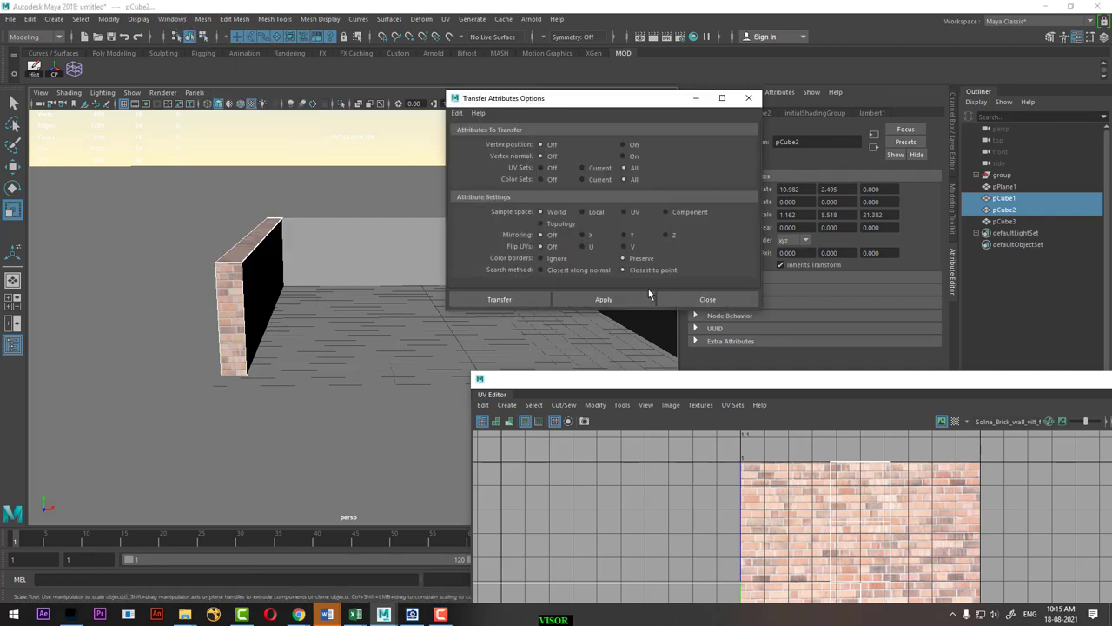
{"action": "left_click", "coordinate": [457, 113]}
{"action": "left_click", "coordinate": [609, 299]}
{"action": "left_click_drag", "start_coordinate": [417, 324], "coordinate": [288, 339], "text": "alt"}
{"action": "left_click", "coordinate": [137, 287]}
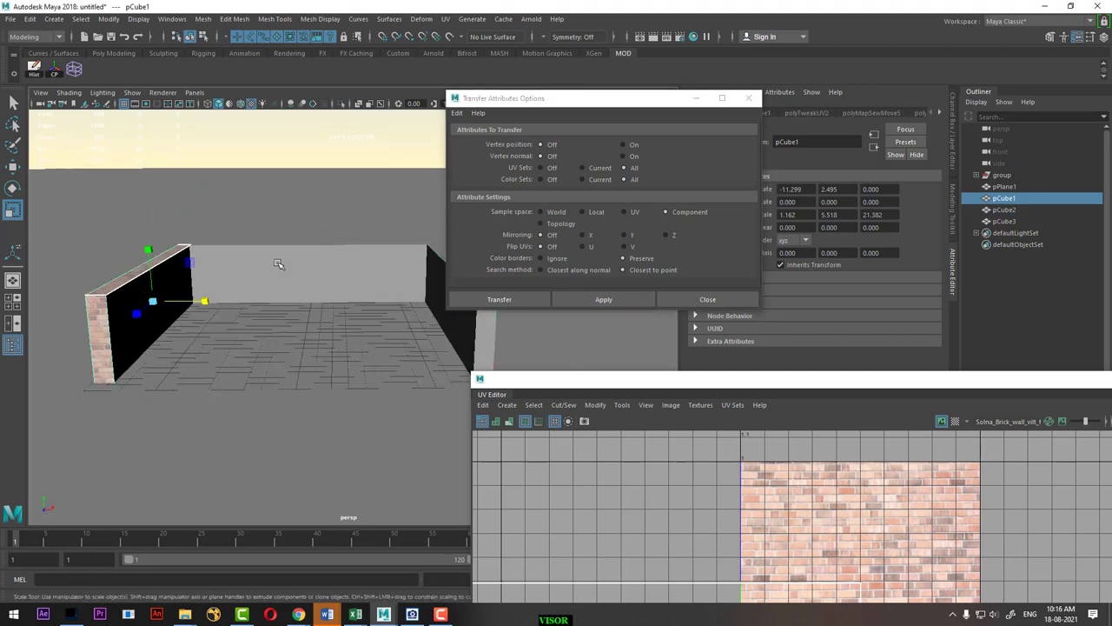
{"action": "left_click", "coordinate": [278, 265]}
{"action": "left_click", "coordinate": [630, 298]}
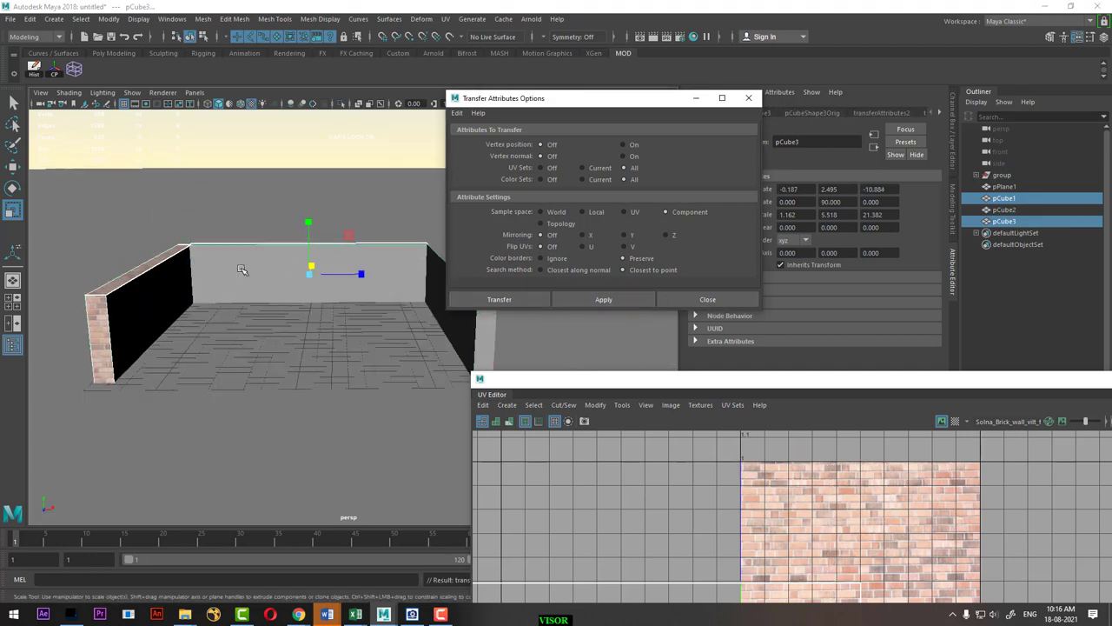
{"action": "left_click", "coordinate": [707, 299]}
Assign the brick material to the right wall and close the UV Editor
{"action": "right_click", "coordinate": [253, 268]}
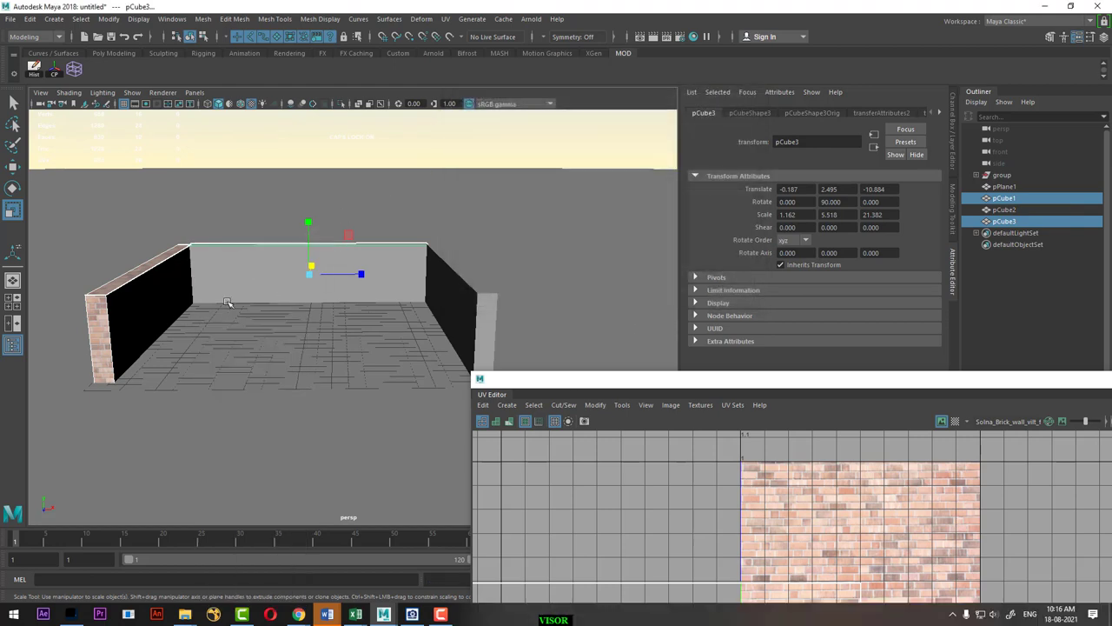
{"action": "left_click", "coordinate": [441, 290]}
{"action": "right_click", "coordinate": [335, 261]}
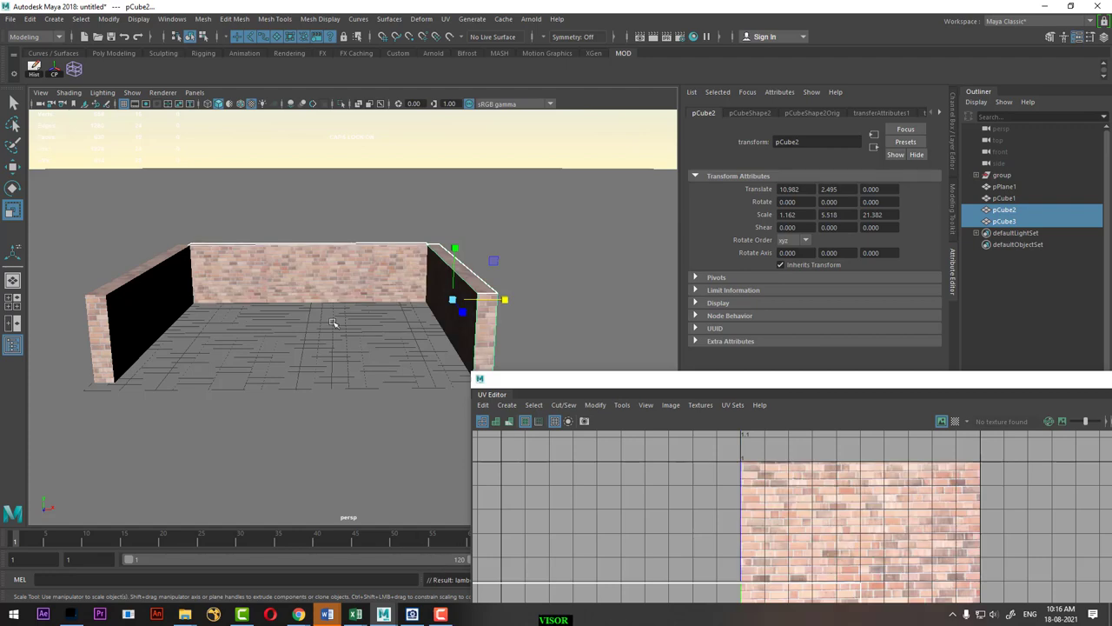
{"action": "left_click_drag", "start_coordinate": [335, 322], "coordinate": [331, 371], "text": "alt"}
{"action": "left_click_drag", "start_coordinate": [1060, 395], "coordinate": [590, 439]}
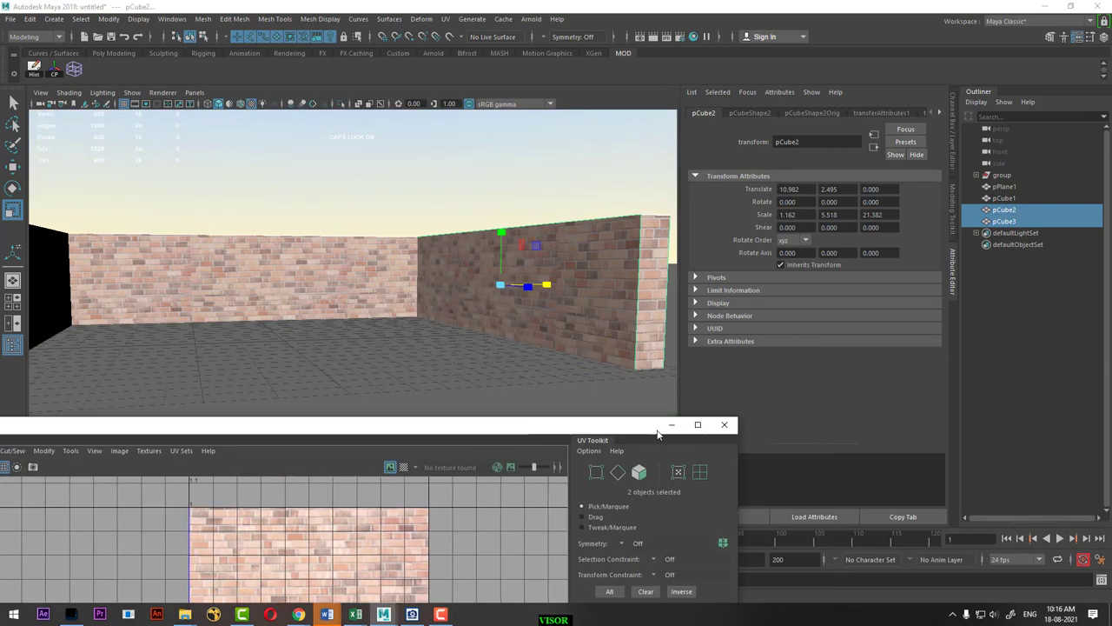
{"action": "left_click", "coordinate": [722, 425]}
{"action": "left_click", "coordinate": [58, 20]}
{"action": "mouse_move", "coordinate": [75, 95]}
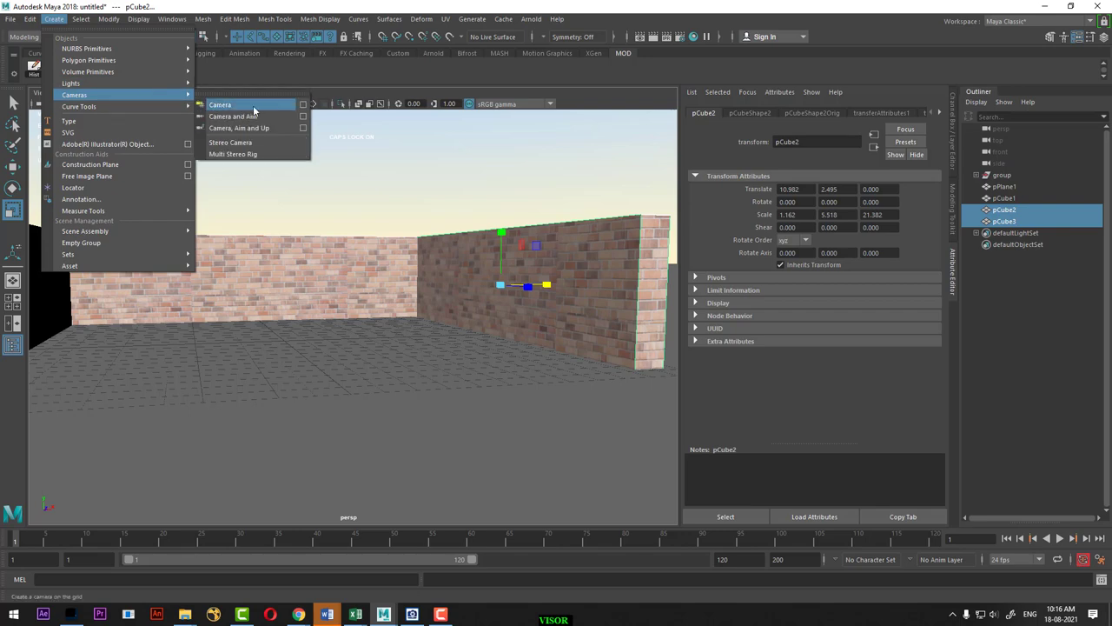
Create camera1, look through it, and frame the walls from a low front corner
{"action": "left_click", "coordinate": [253, 105]}
{"action": "left_click", "coordinate": [195, 92]}
{"action": "left_click", "coordinate": [231, 138]}
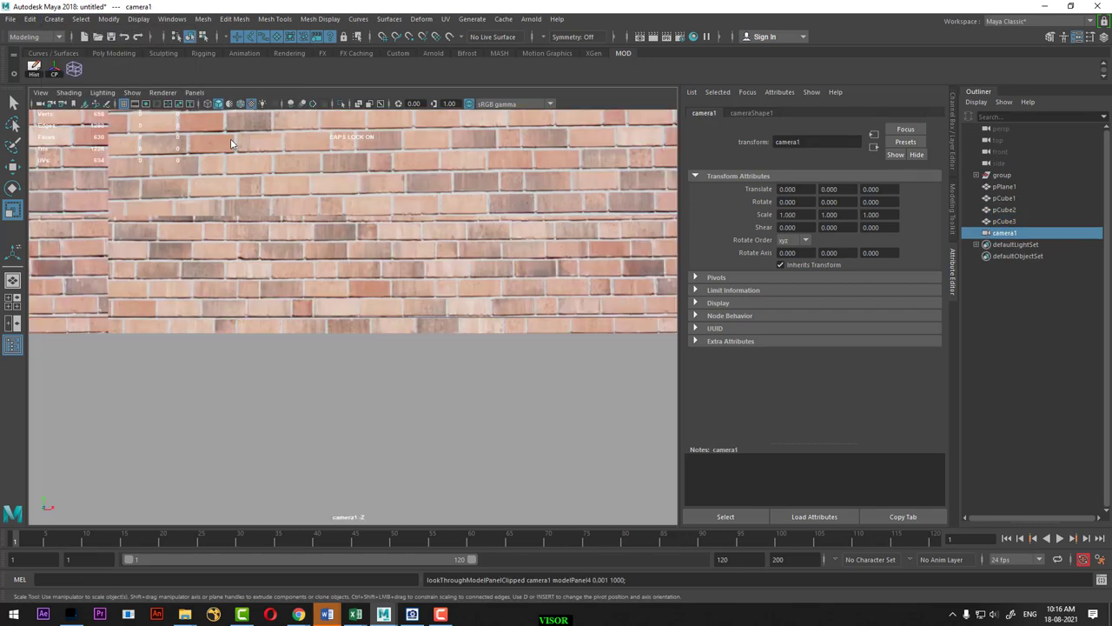
{"action": "scroll", "coordinate": [230, 261], "scroll_direction": "down", "scroll_amount": 5}
{"action": "left_click_drag", "start_coordinate": [160, 208], "coordinate": [159, 238], "text": "alt"}
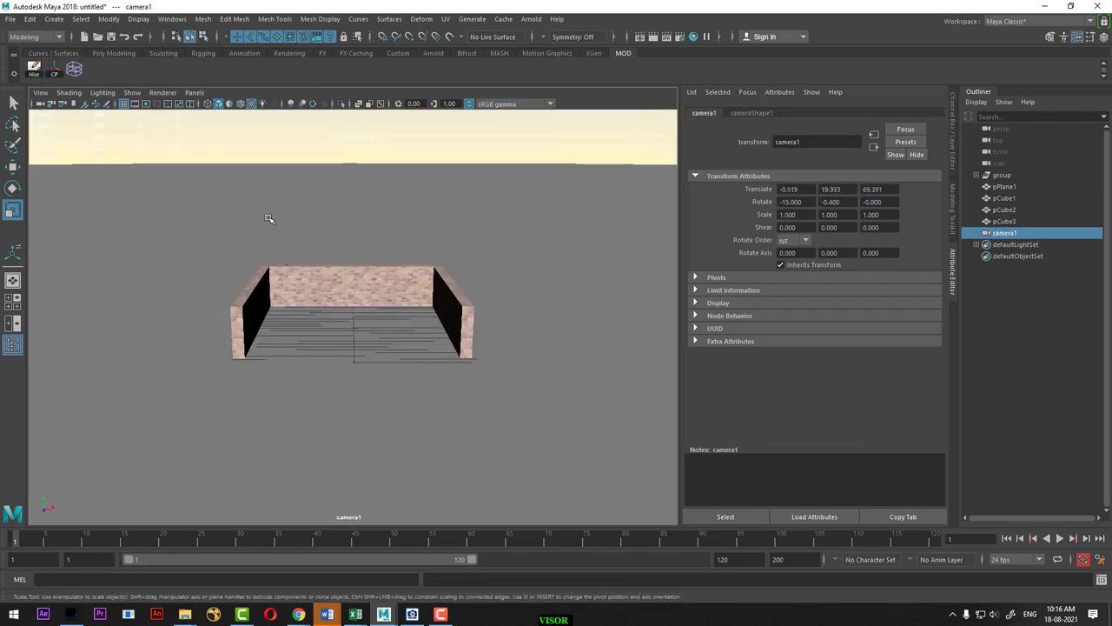
{"action": "mouse_move", "coordinate": [380, 320]}
{"action": "left_mouse_down", "text": "alt"}
{"action": "mouse_move", "coordinate": [388, 307]}
{"action": "mouse_move", "coordinate": [393, 325]}
{"action": "mouse_move", "coordinate": [427, 336]}
{"action": "mouse_move", "coordinate": [446, 325]}
{"action": "mouse_move", "coordinate": [510, 343]}
{"action": "mouse_move", "coordinate": [523, 323]}
{"action": "mouse_move", "coordinate": [513, 330]}
{"action": "left_mouse_up", "text": "alt"}
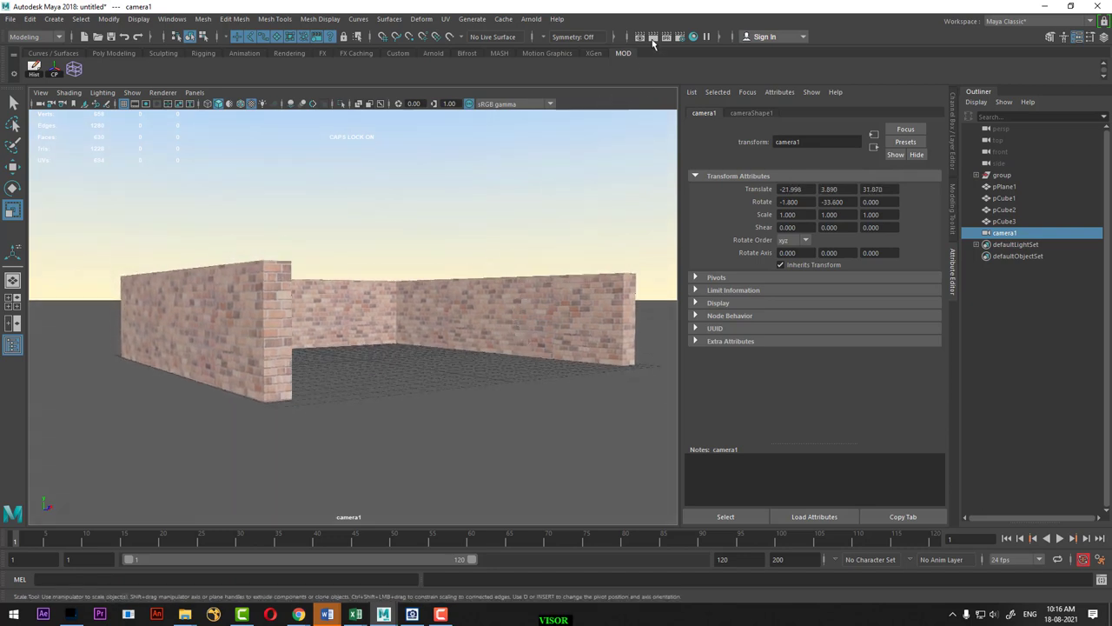
Test render from camera1, then switch to Maya Software and re-render
{"action": "left_click", "coordinate": [655, 39]}
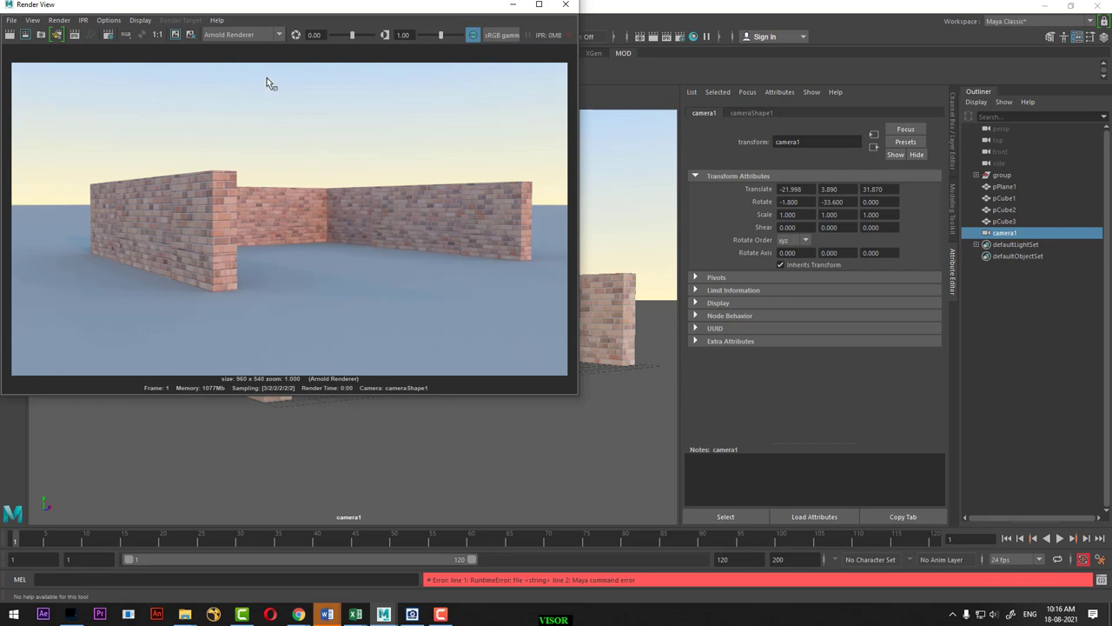
{"action": "left_click", "coordinate": [243, 34]}
{"action": "left_click", "coordinate": [230, 45]}
{"action": "left_click", "coordinate": [55, 34]}
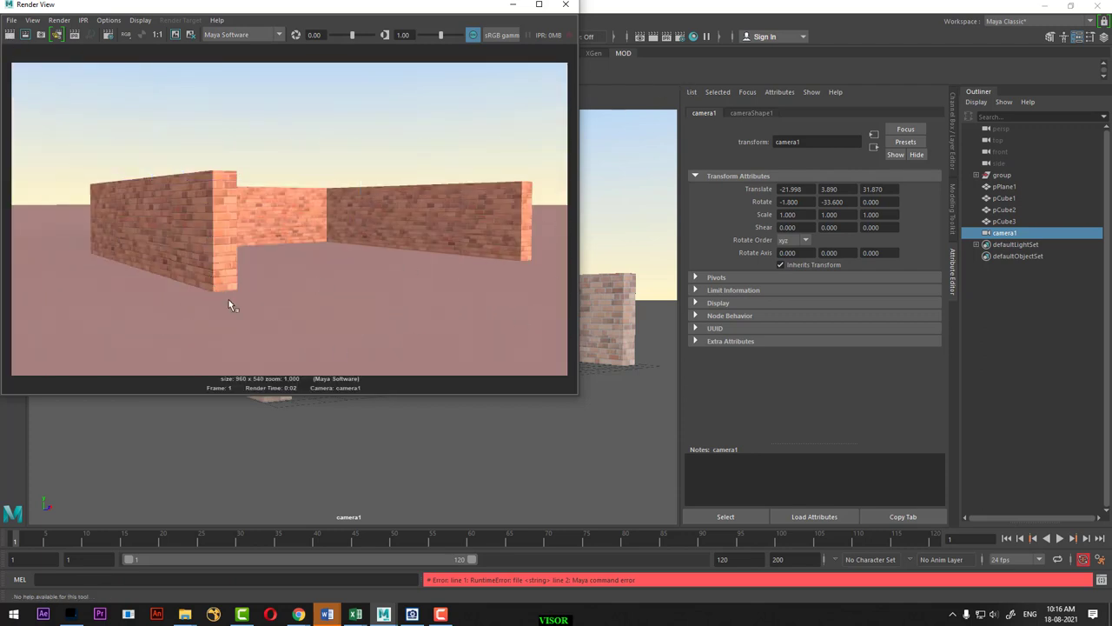
{"action": "left_click", "coordinate": [566, 4]}
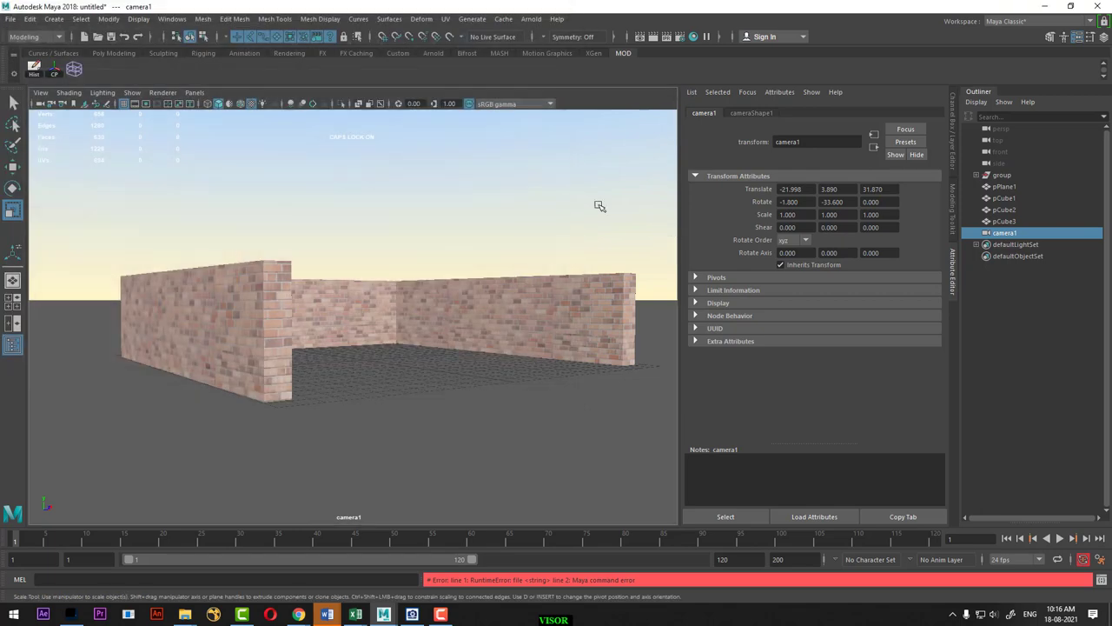
{"action": "left_click", "coordinate": [562, 171]}
{"action": "right_click_drag", "start_coordinate": [556, 185], "coordinate": [572, 439]}
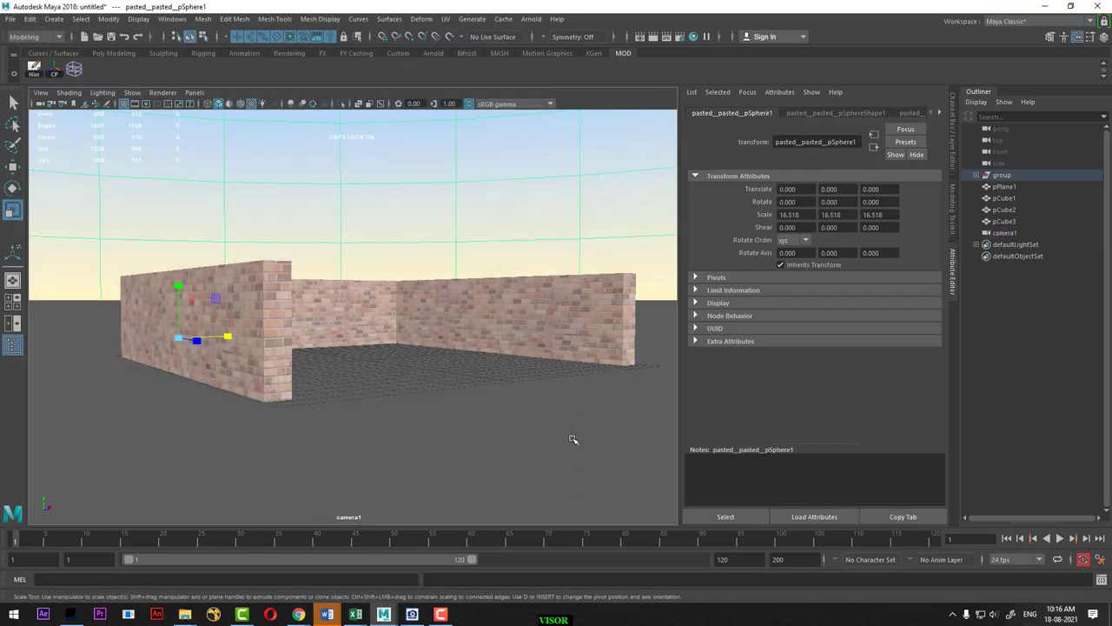
Recolour the sky ramp1's end and middle stops orange, lower the middle stop, and test render
{"action": "left_click", "coordinate": [931, 244]}
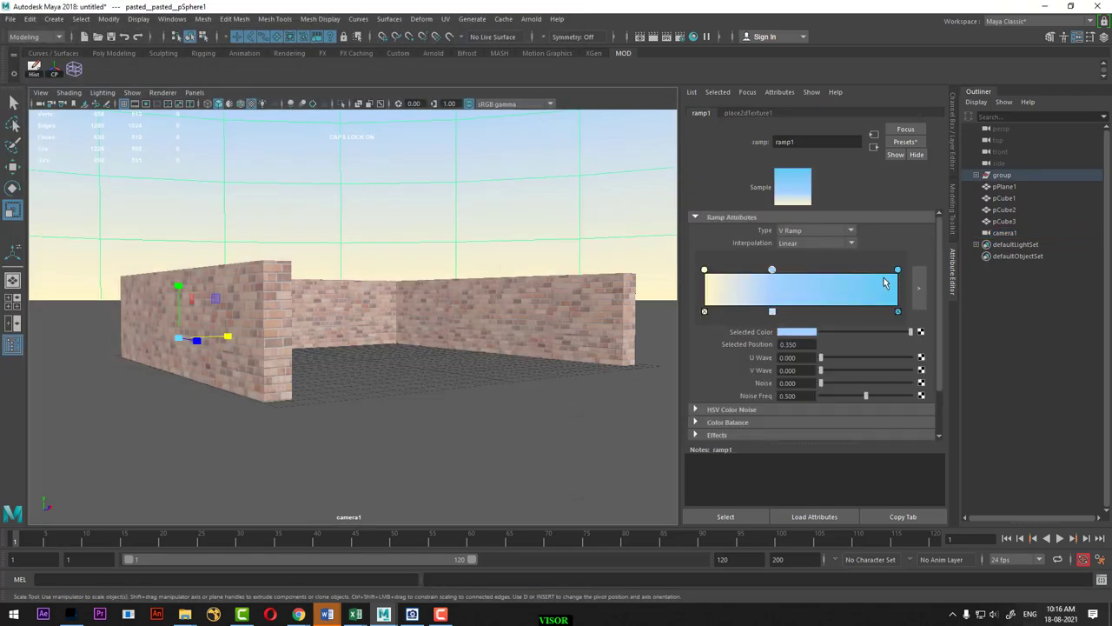
{"action": "left_click", "coordinate": [897, 271]}
{"action": "left_click", "coordinate": [793, 334]}
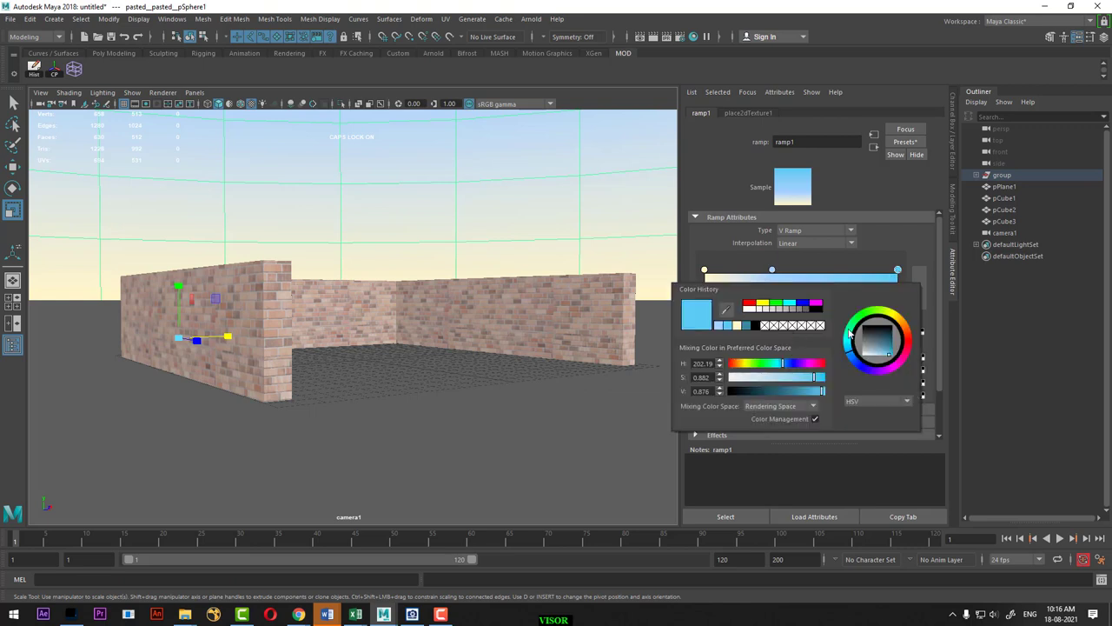
{"action": "left_click", "coordinate": [908, 332]}
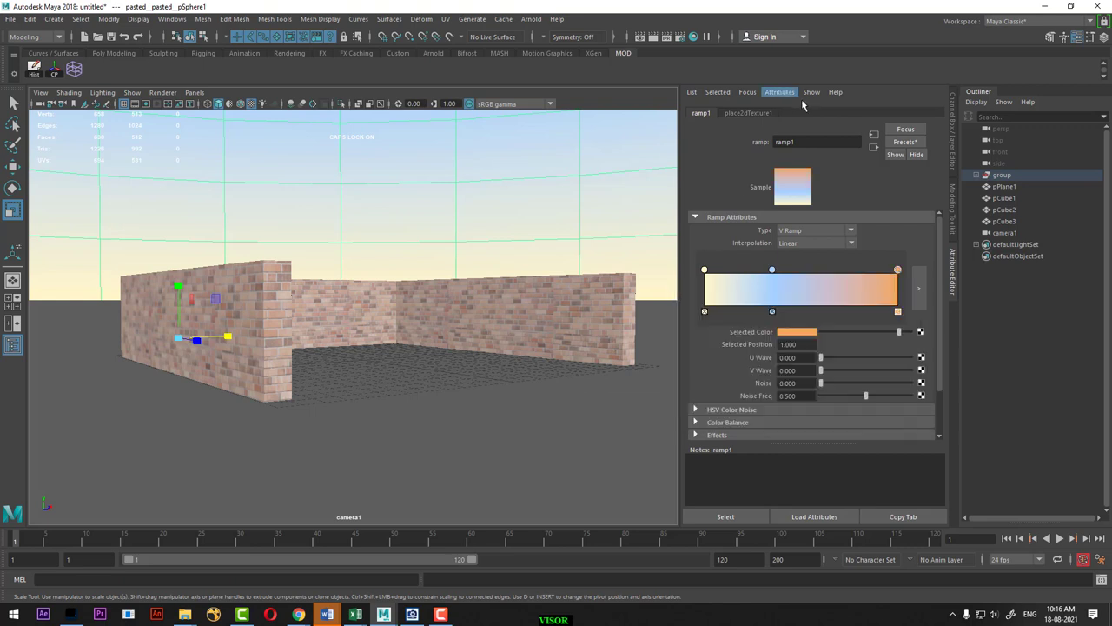
{"action": "left_click", "coordinate": [772, 270]}
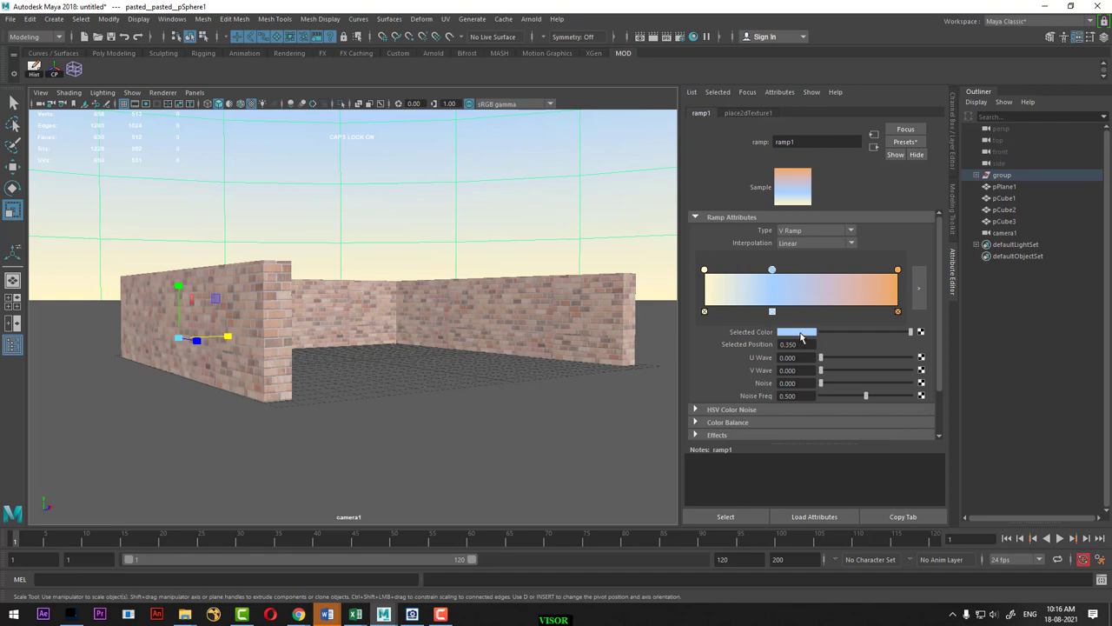
{"action": "left_click", "coordinate": [802, 334]}
{"action": "left_click", "coordinate": [910, 331]}
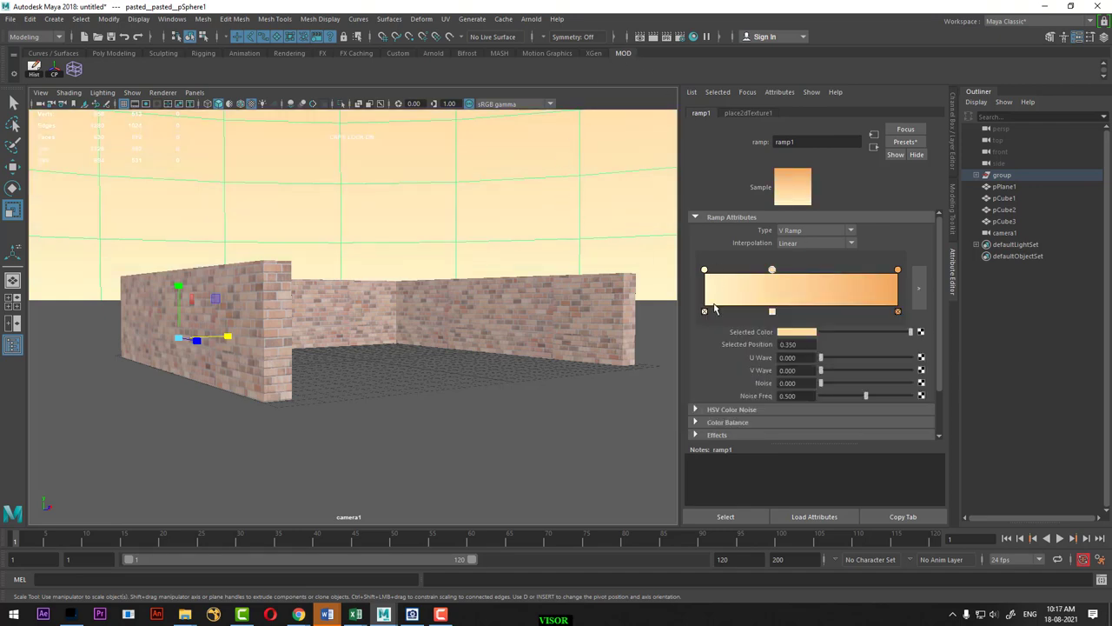
{"action": "left_click", "coordinate": [804, 335]}
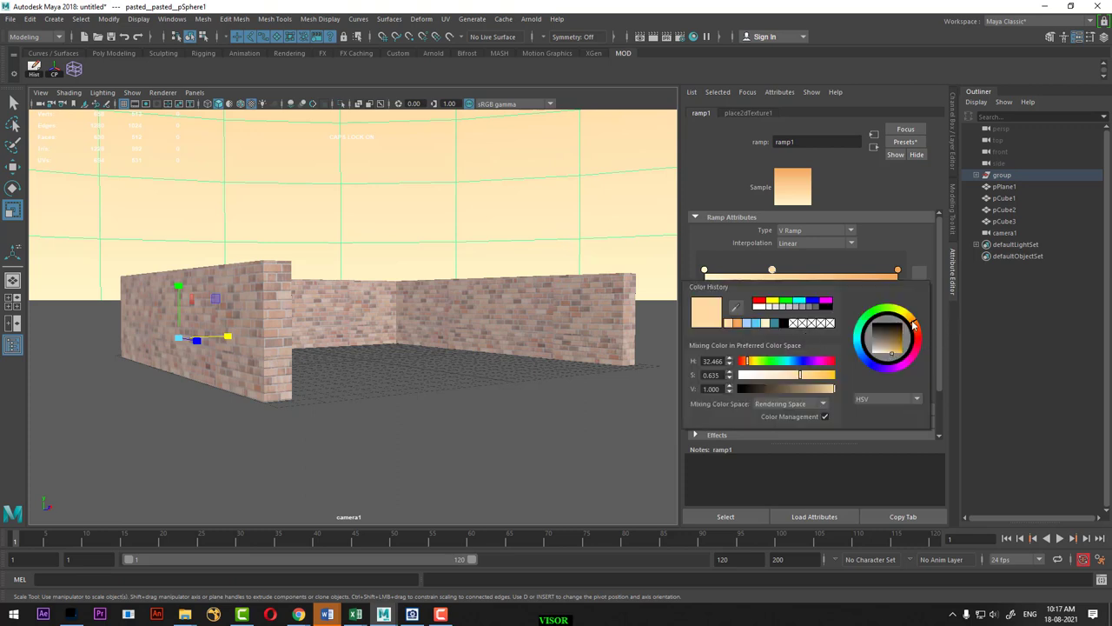
{"action": "left_click_drag", "start_coordinate": [912, 325], "coordinate": [919, 330]}
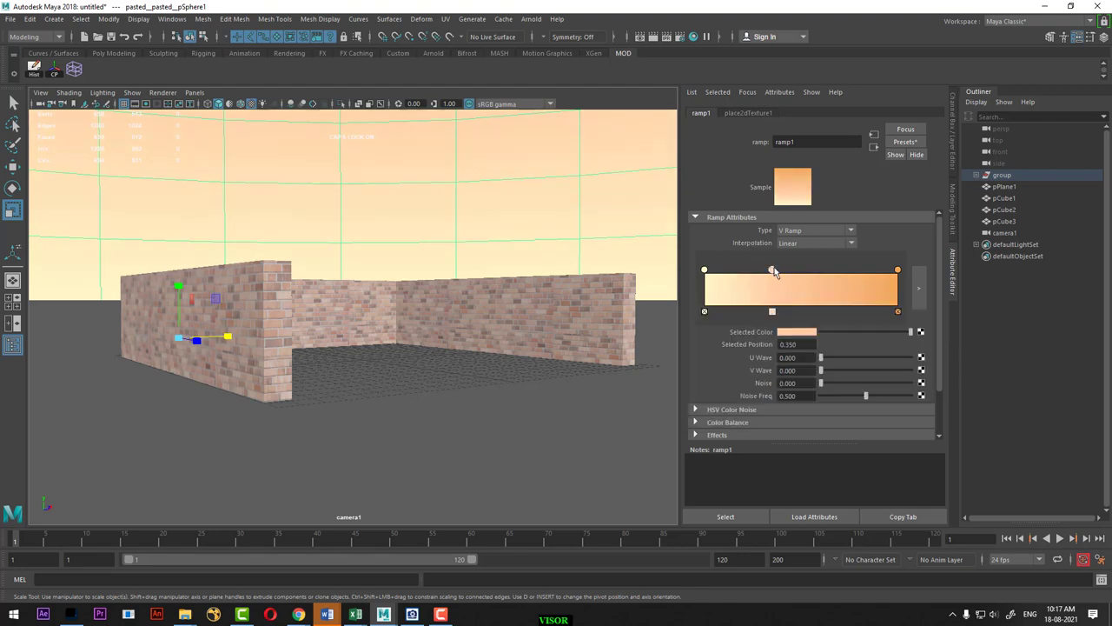
{"action": "mouse_move", "coordinate": [774, 271]}
{"action": "left_mouse_down"}
{"action": "mouse_move", "coordinate": [790, 267]}
{"action": "mouse_move", "coordinate": [749, 271]}
{"action": "mouse_move", "coordinate": [759, 275]}
{"action": "left_mouse_up"}
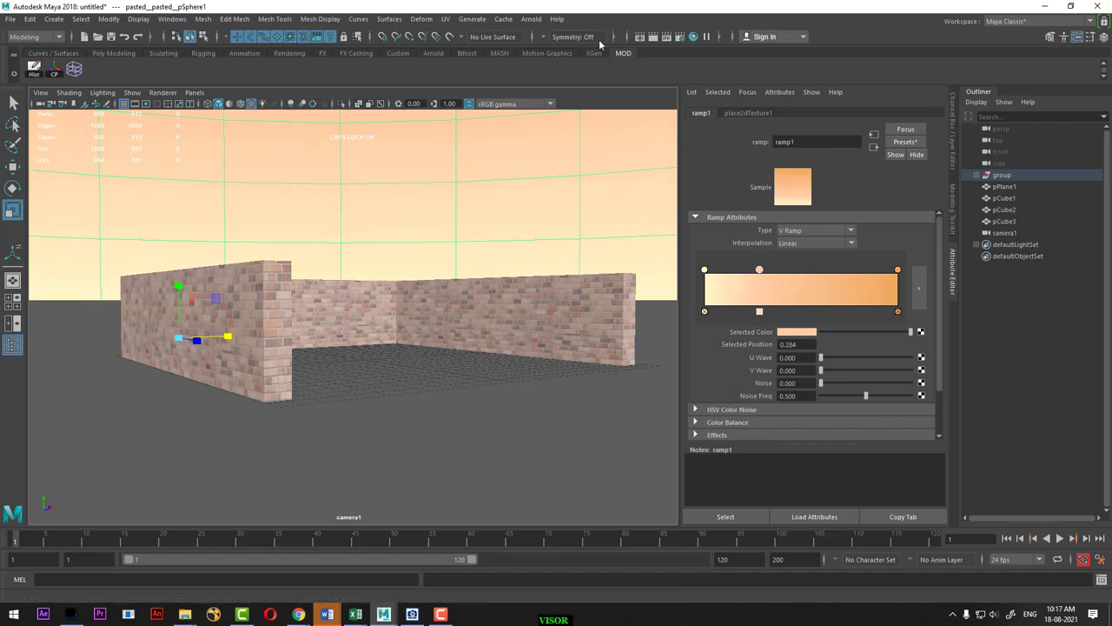
{"action": "left_click", "coordinate": [653, 39]}
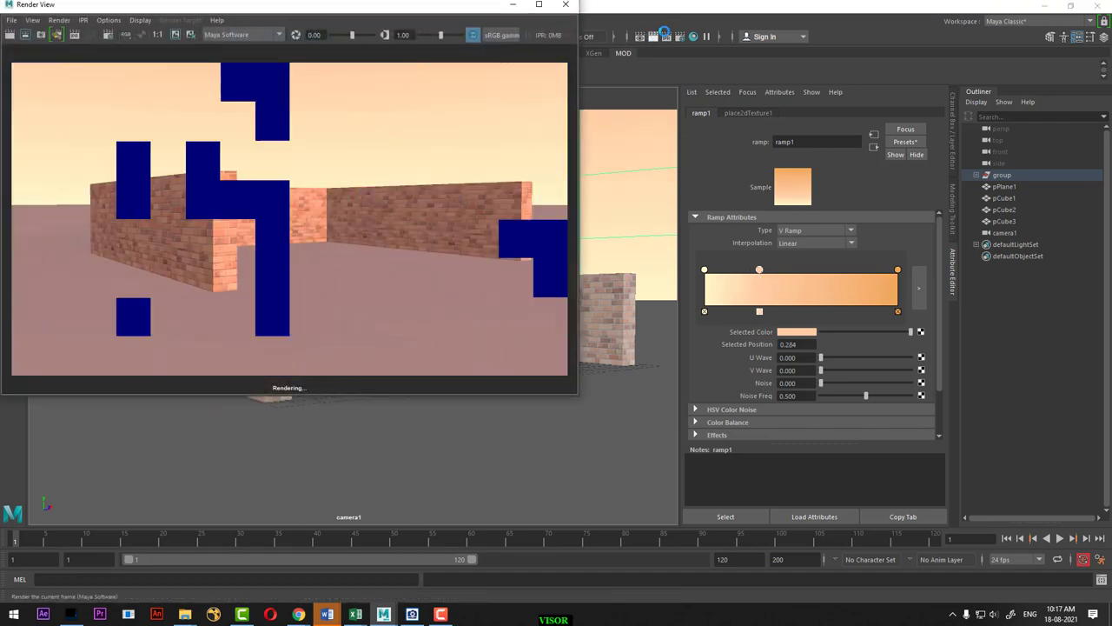
{"action": "left_click", "coordinate": [566, 5]}
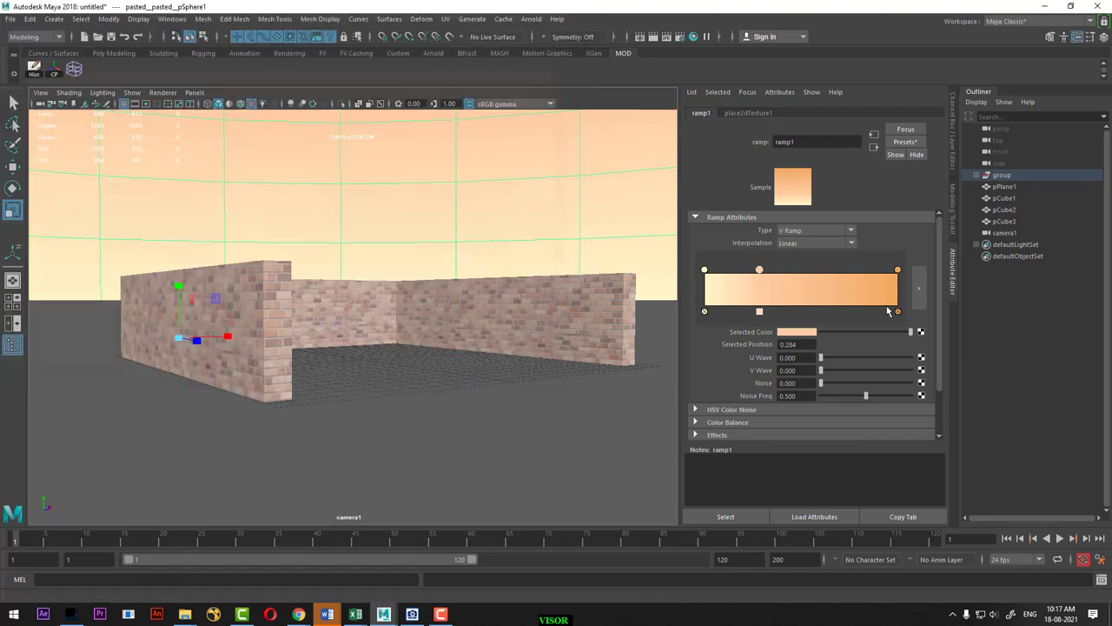
Saturate a stop, recentre the orange stop, replace the pink stop with one at 0.392, and re-render
{"action": "left_click", "coordinate": [807, 335]}
{"action": "left_click_drag", "start_coordinate": [921, 337], "coordinate": [918, 344]}
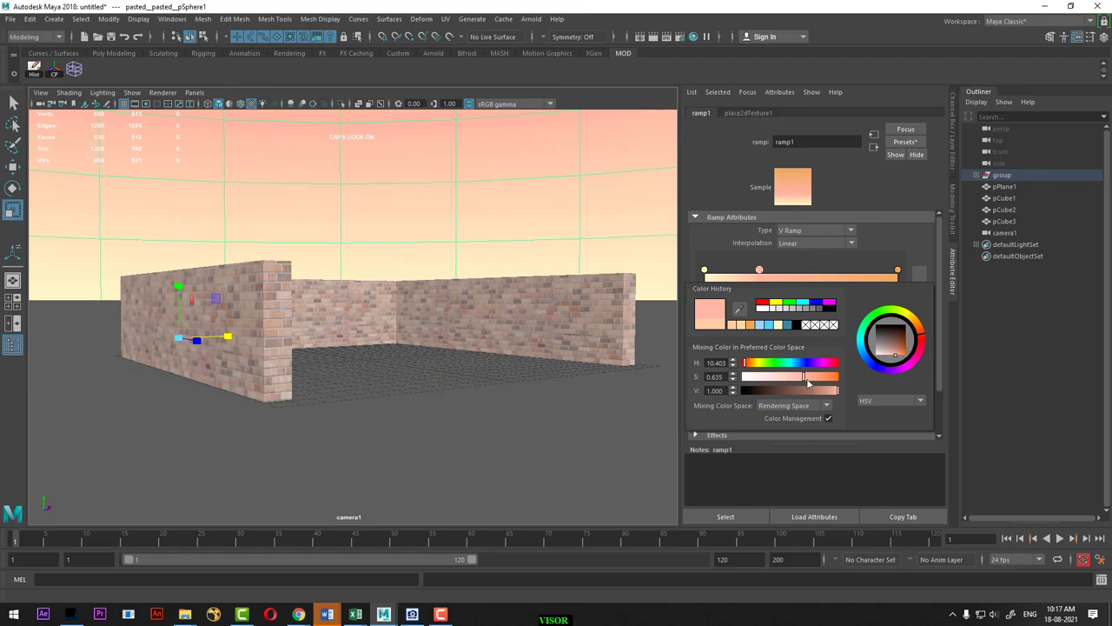
{"action": "left_click_drag", "start_coordinate": [807, 382], "coordinate": [812, 382]}
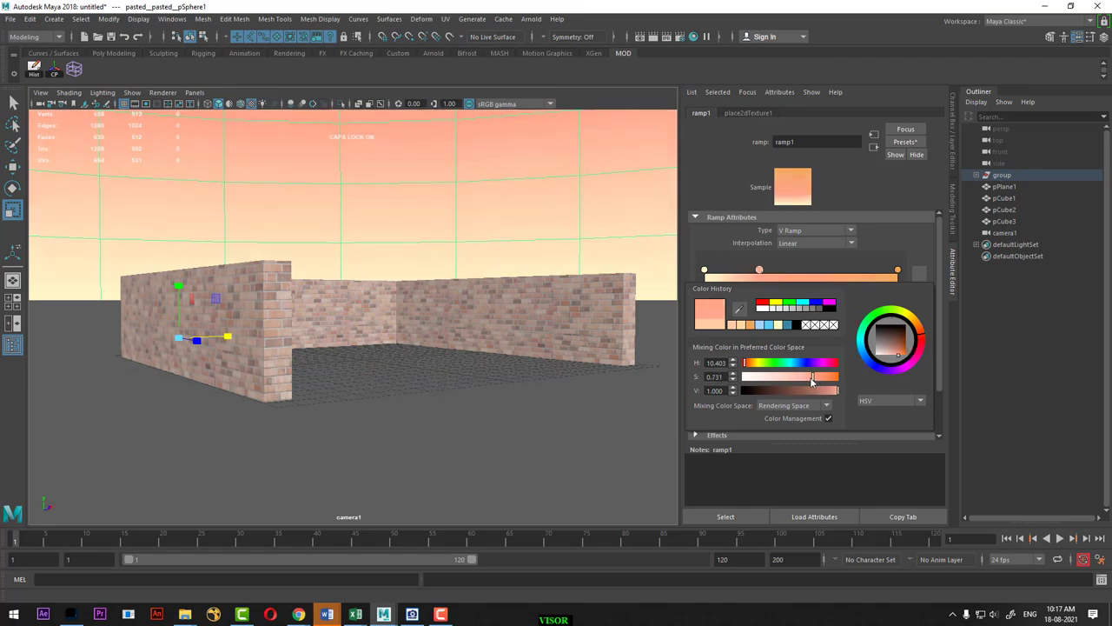
{"action": "mouse_move", "coordinate": [898, 270]}
{"action": "left_mouse_down"}
{"action": "mouse_move", "coordinate": [821, 271]}
{"action": "mouse_move", "coordinate": [833, 270]}
{"action": "left_mouse_up"}
{"action": "left_click", "coordinate": [759, 311]}
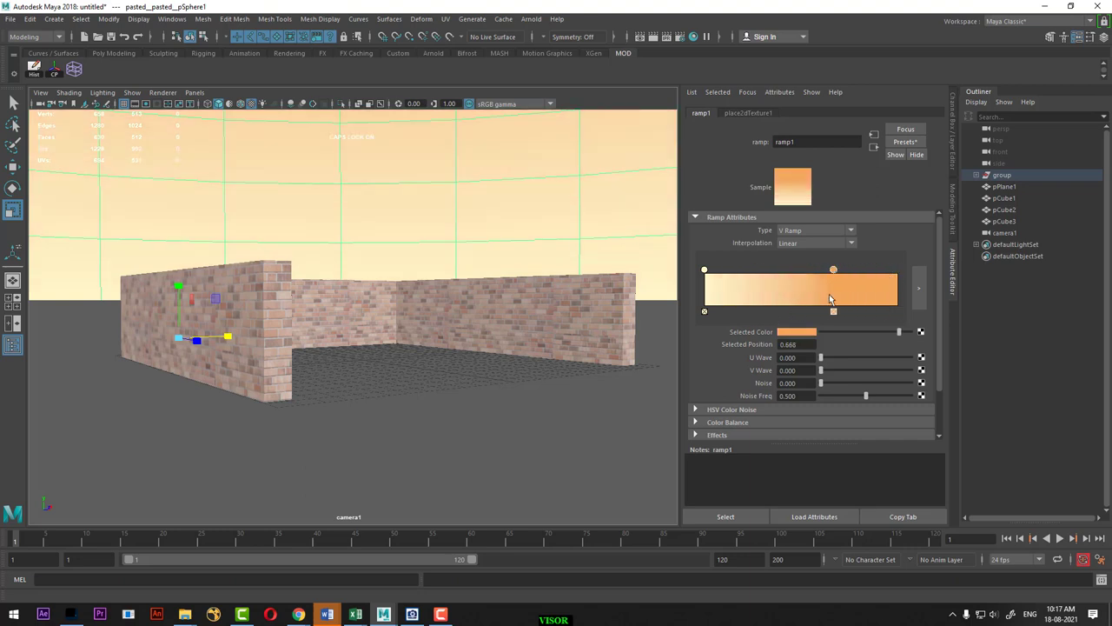
{"action": "left_click", "coordinate": [788, 277]}
{"action": "left_click_drag", "start_coordinate": [789, 277], "coordinate": [781, 276]}
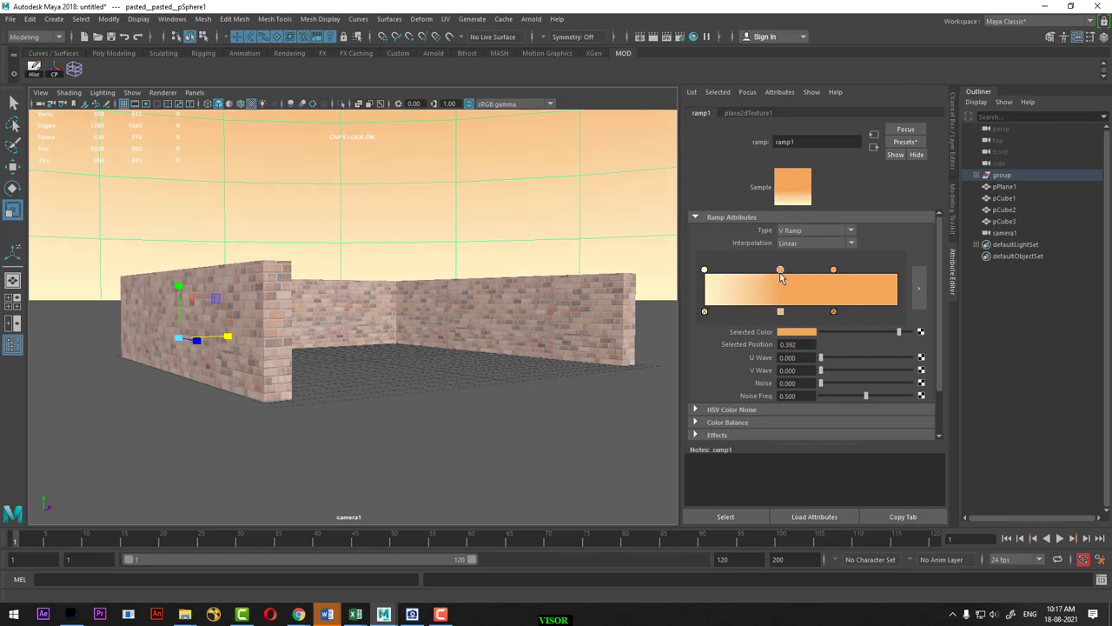
{"action": "left_click", "coordinate": [654, 36]}
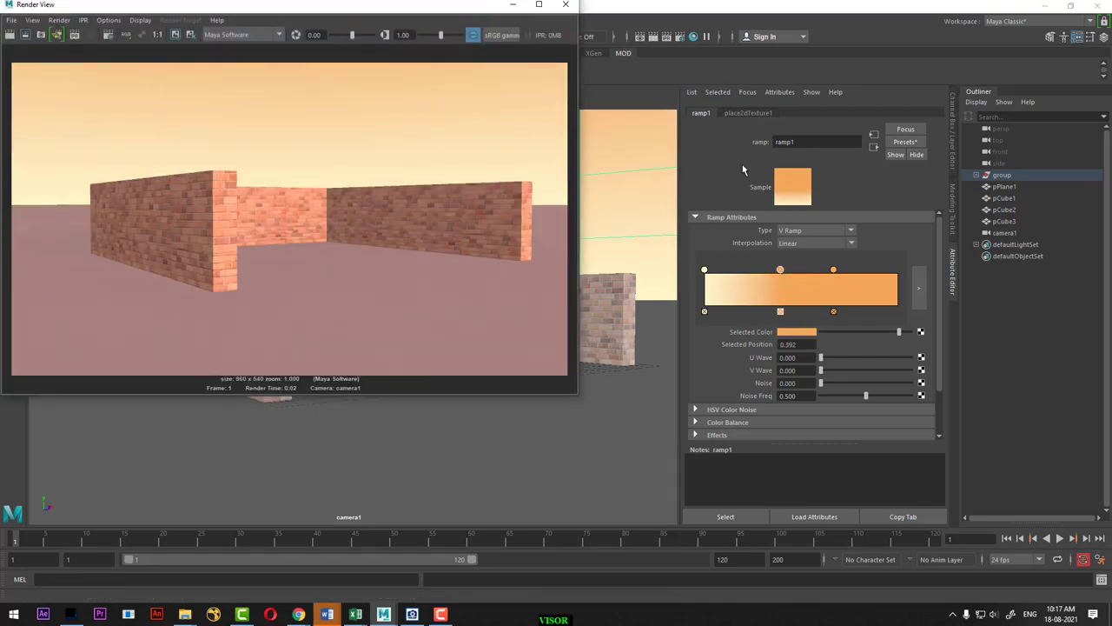
{"action": "left_click", "coordinate": [566, 5]}
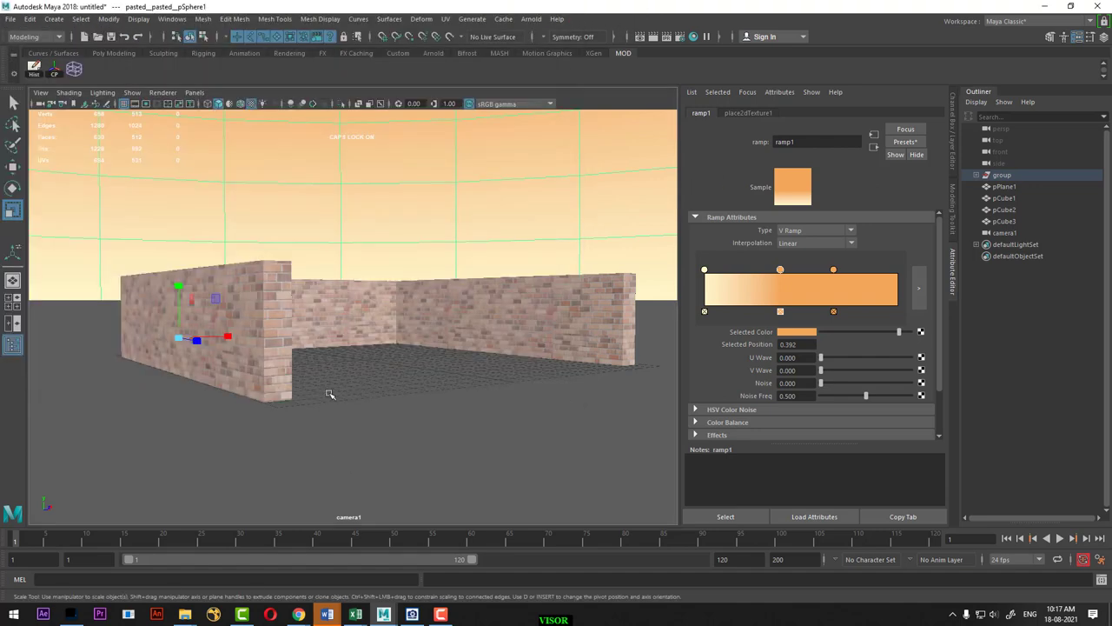
{"action": "left_click", "coordinate": [53, 19]}
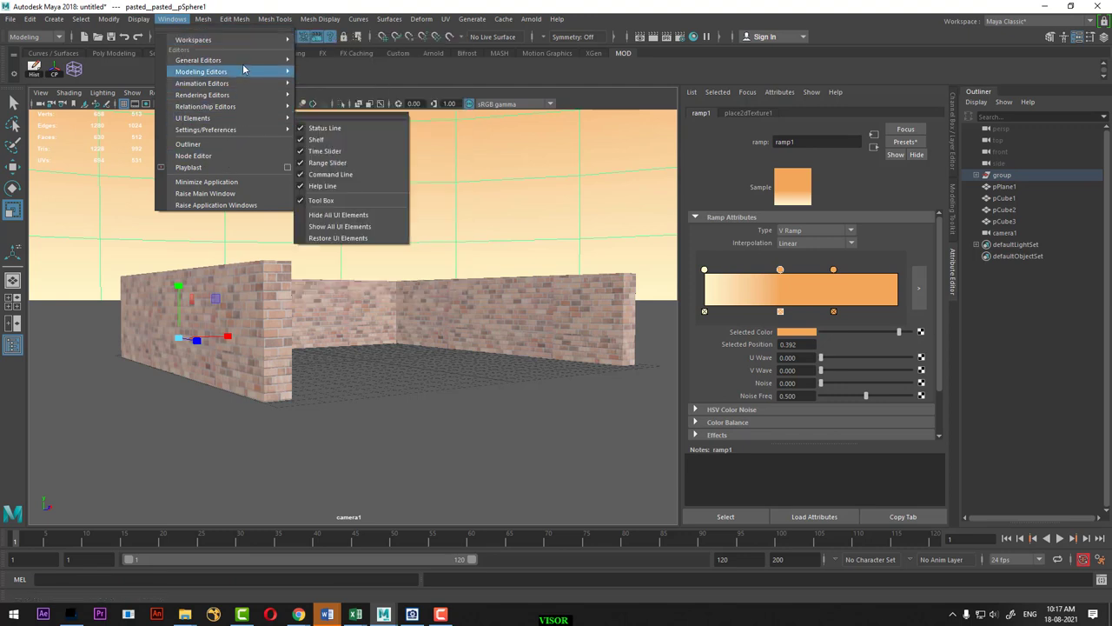
{"action": "mouse_move", "coordinate": [198, 59]}
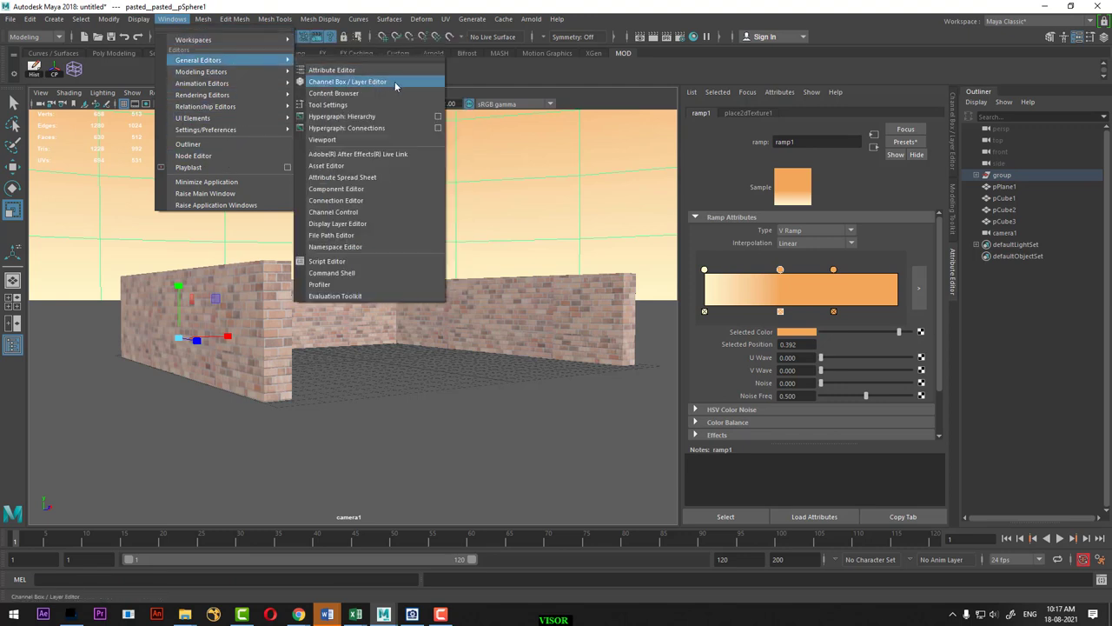
In the Content Browser Examples, open Paint_Effects > Trees and load birchBlowing.mel
{"action": "left_click", "coordinate": [329, 93]}
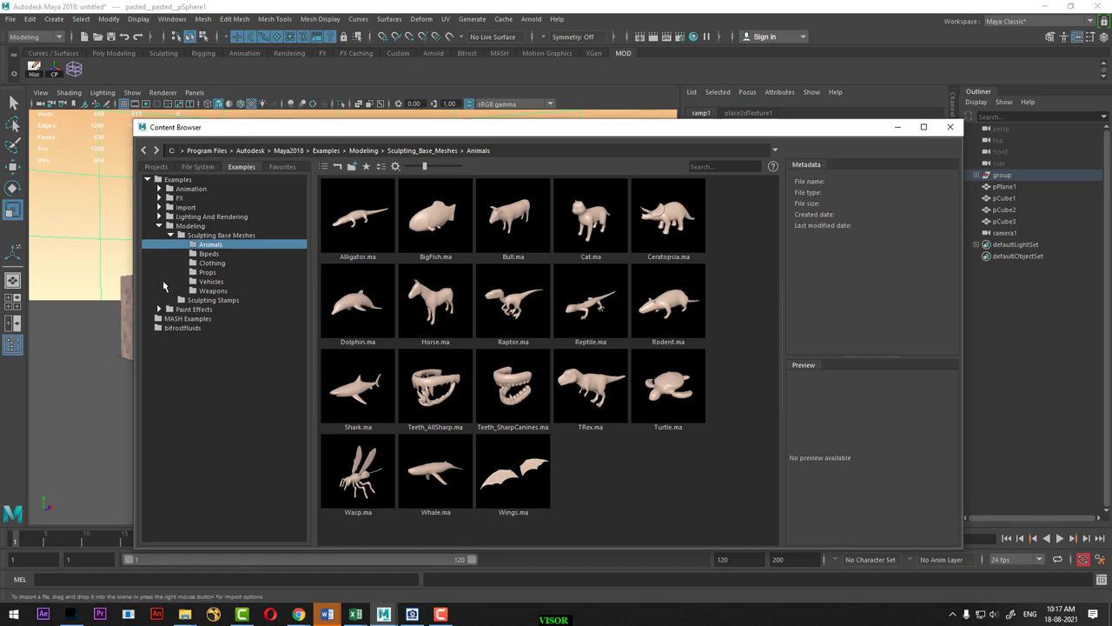
{"action": "double_click", "coordinate": [181, 190]}
{"action": "double_click", "coordinate": [200, 199]}
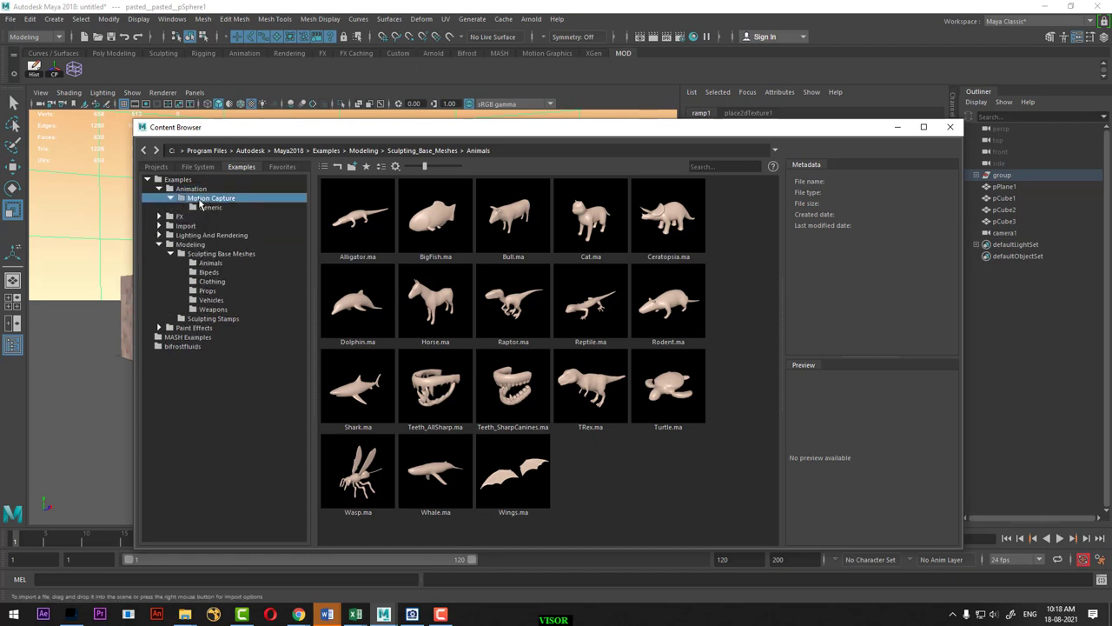
{"action": "double_click", "coordinate": [174, 217]}
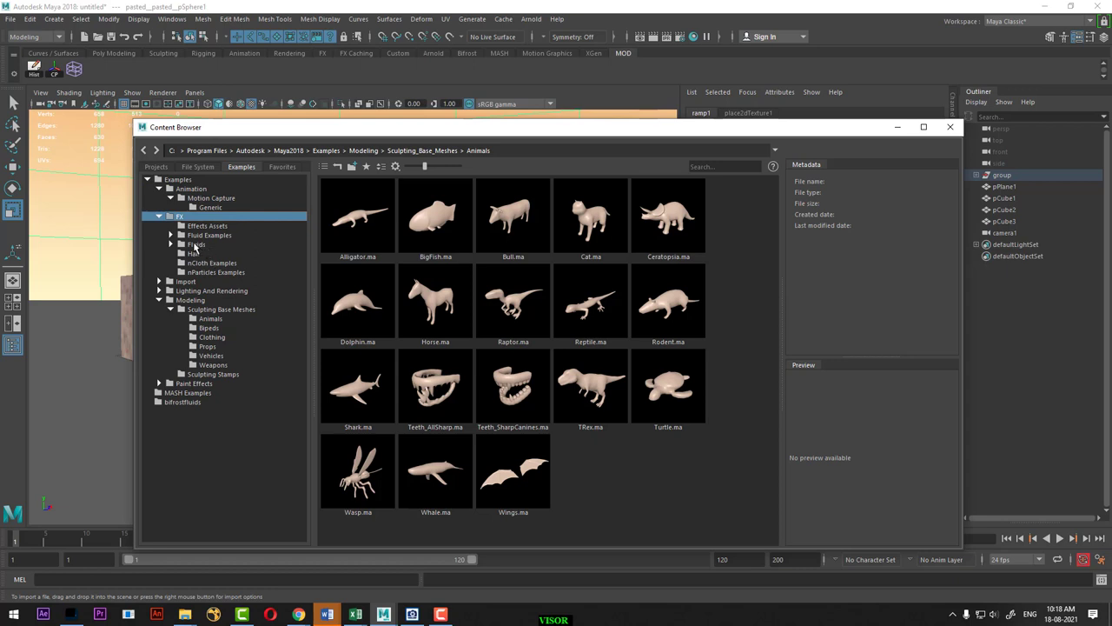
{"action": "double_click", "coordinate": [194, 245]}
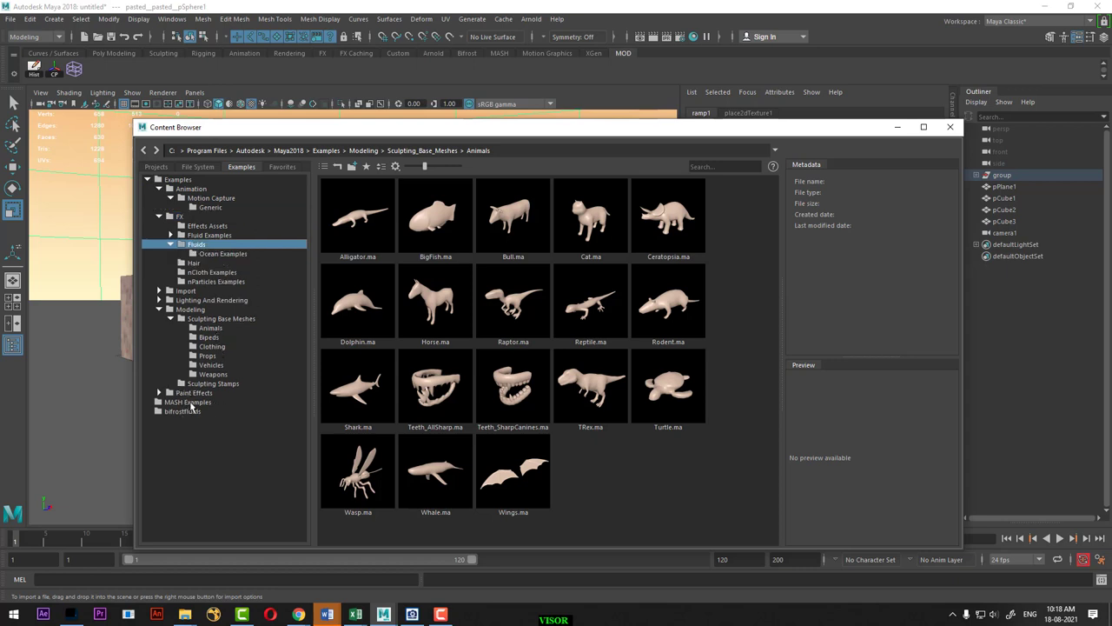
{"action": "double_click", "coordinate": [192, 392]}
{"action": "scroll", "coordinate": [225, 407], "scroll_direction": "down", "scroll_amount": 1}
{"action": "scroll", "coordinate": [224, 410], "scroll_direction": "down", "scroll_amount": 1}
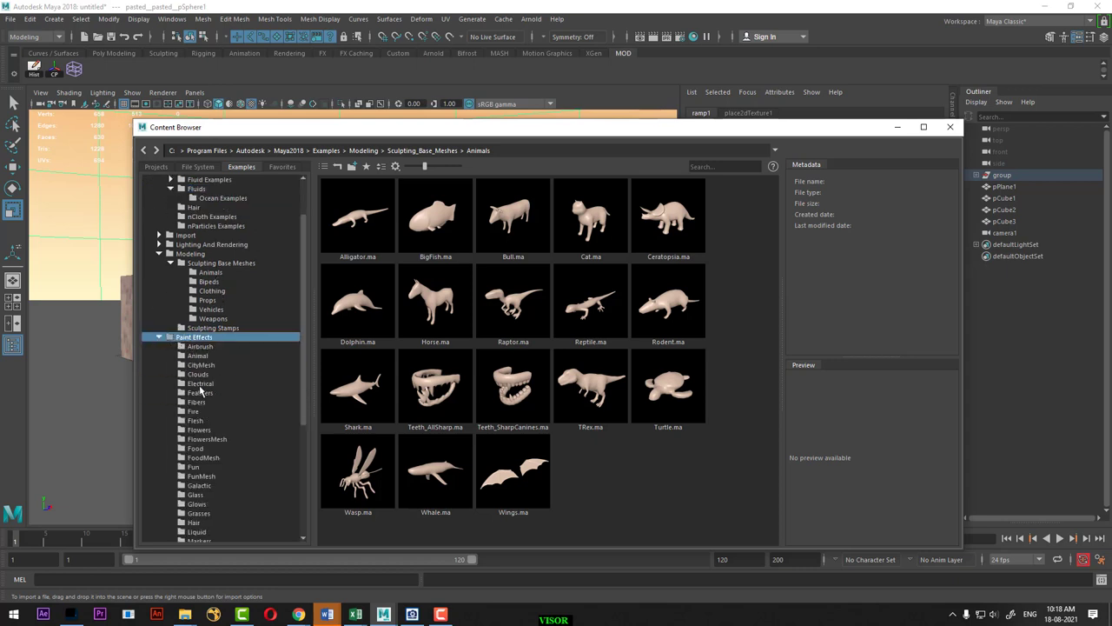
{"action": "scroll", "coordinate": [198, 408], "scroll_direction": "down", "scroll_amount": 3}
{"action": "left_click", "coordinate": [197, 449]}
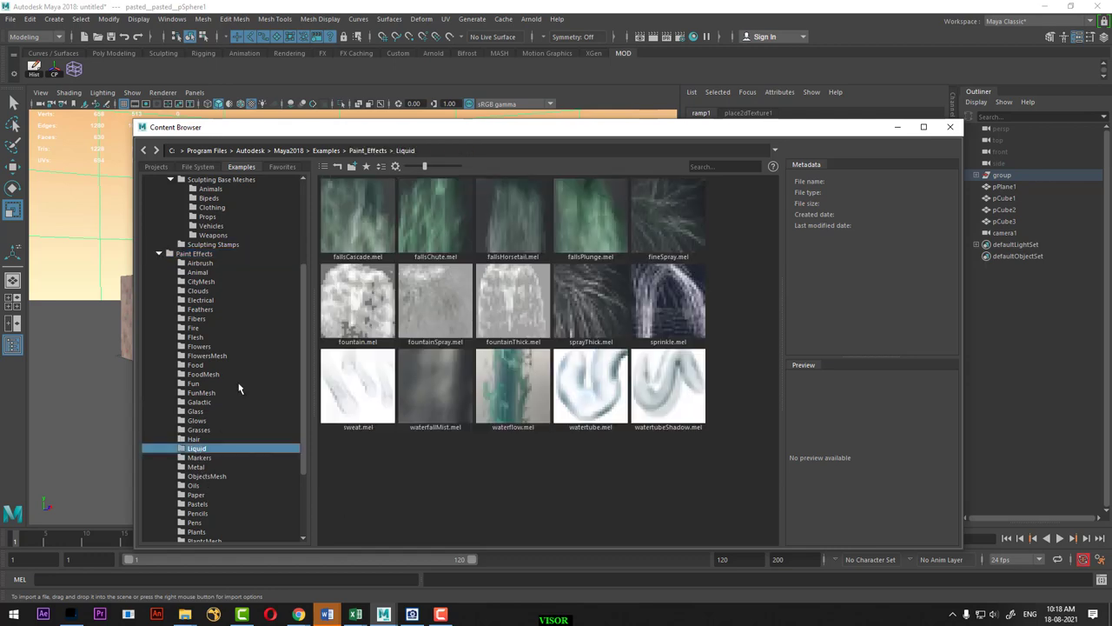
{"action": "scroll", "coordinate": [235, 417], "scroll_direction": "down", "scroll_amount": 4}
{"action": "left_click", "coordinate": [194, 457]}
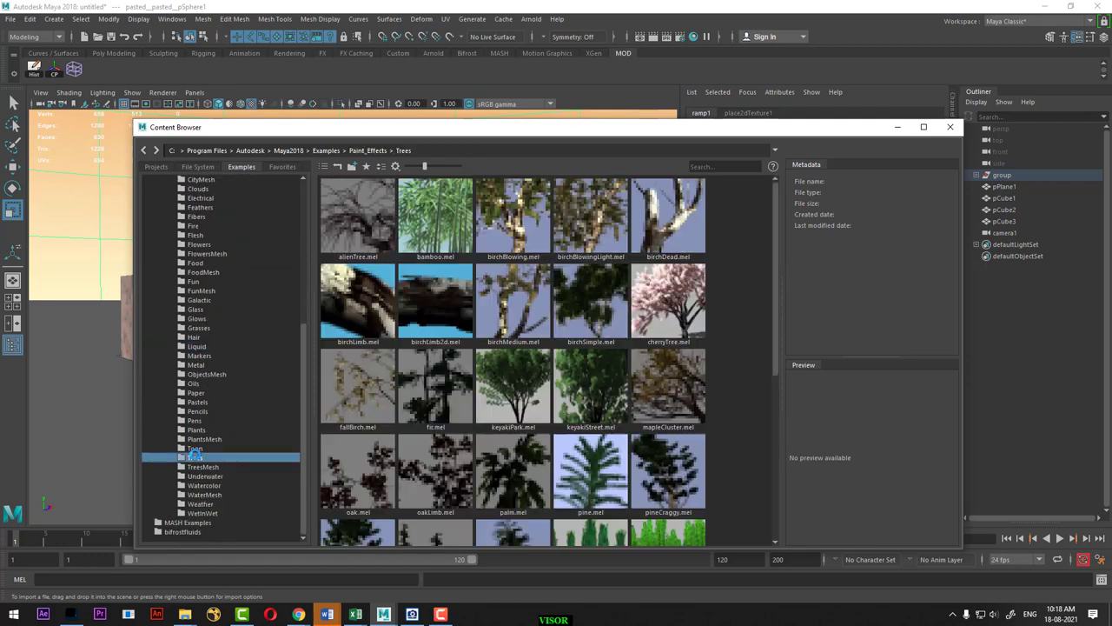
{"action": "left_click", "coordinate": [513, 219]}
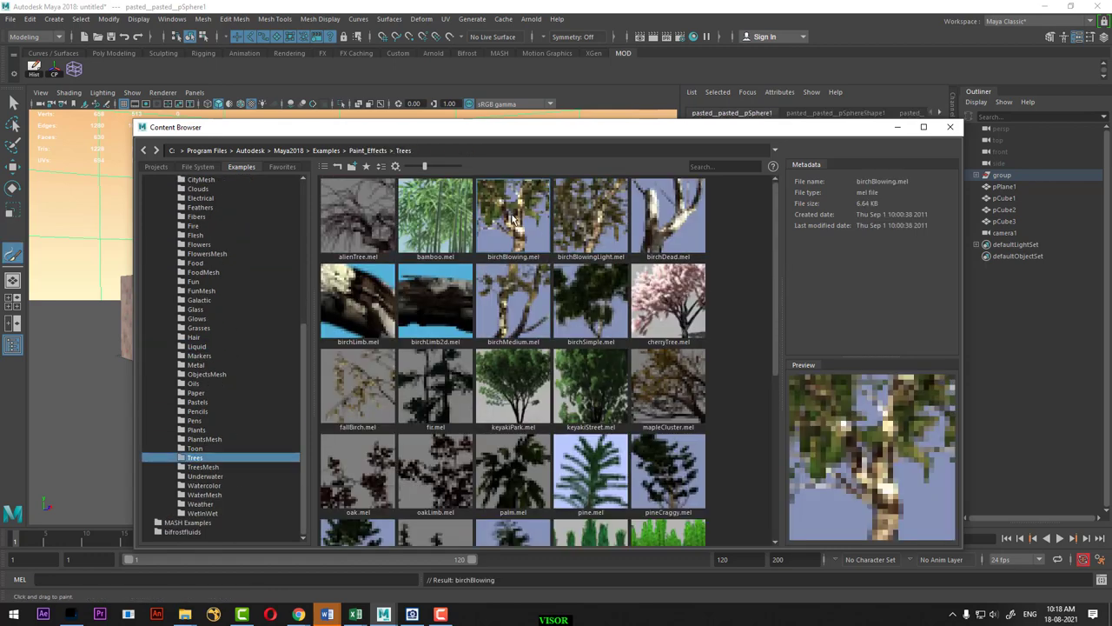
Switch to the perspective view and paint a row of birchBlowing trees beside the enclosure
{"action": "left_click", "coordinate": [899, 129]}
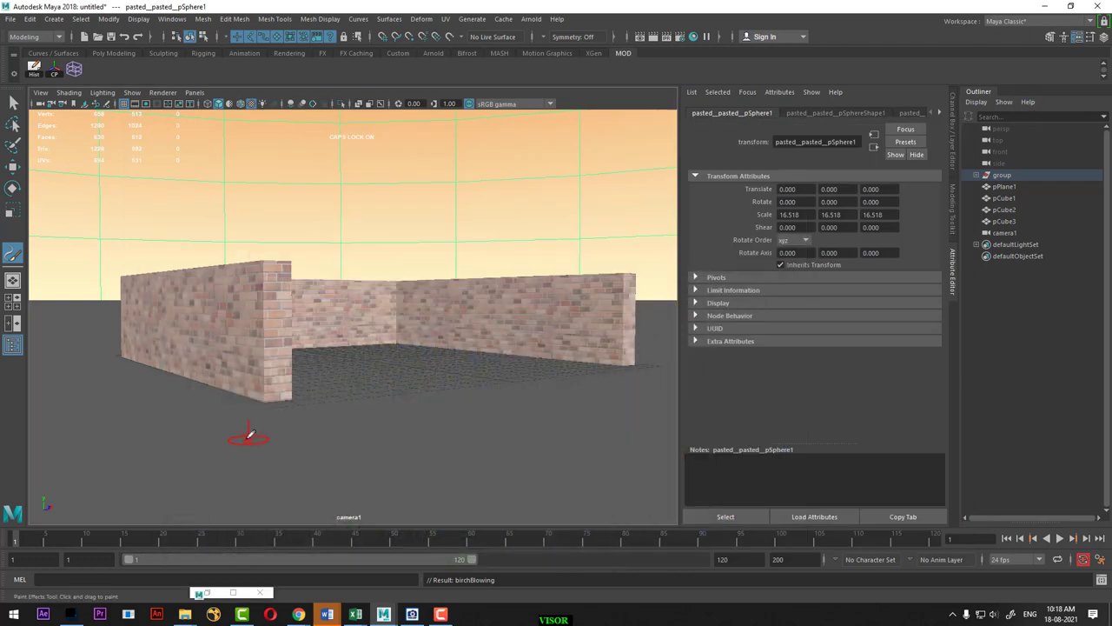
{"action": "key", "text": "space"}
{"action": "mouse_move", "coordinate": [368, 339]}
{"action": "left_mouse_down", "text": "alt"}
{"action": "mouse_move", "coordinate": [417, 459]}
{"action": "mouse_move", "coordinate": [318, 322]}
{"action": "mouse_move", "coordinate": [315, 342]}
{"action": "mouse_move", "coordinate": [378, 137]}
{"action": "mouse_move", "coordinate": [380, 321]}
{"action": "left_mouse_up", "text": "alt"}
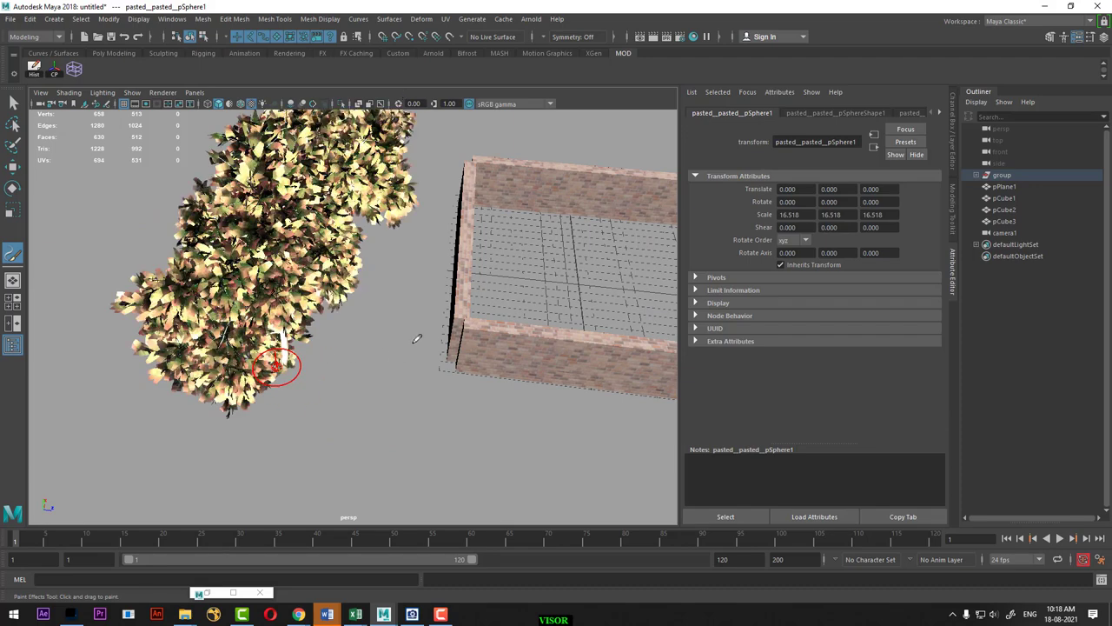
{"action": "left_click_drag", "start_coordinate": [368, 348], "coordinate": [318, 231], "text": "alt"}
Look through camera1 and render the frame showing birches behind the brick walls
{"action": "left_click", "coordinate": [195, 92]}
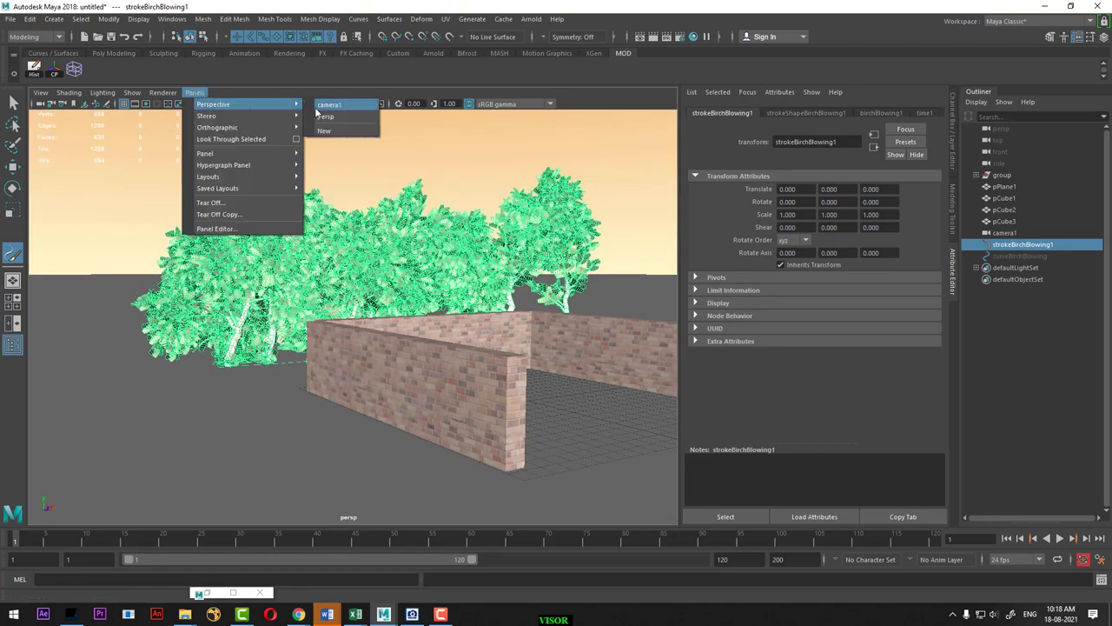
{"action": "left_click", "coordinate": [330, 112]}
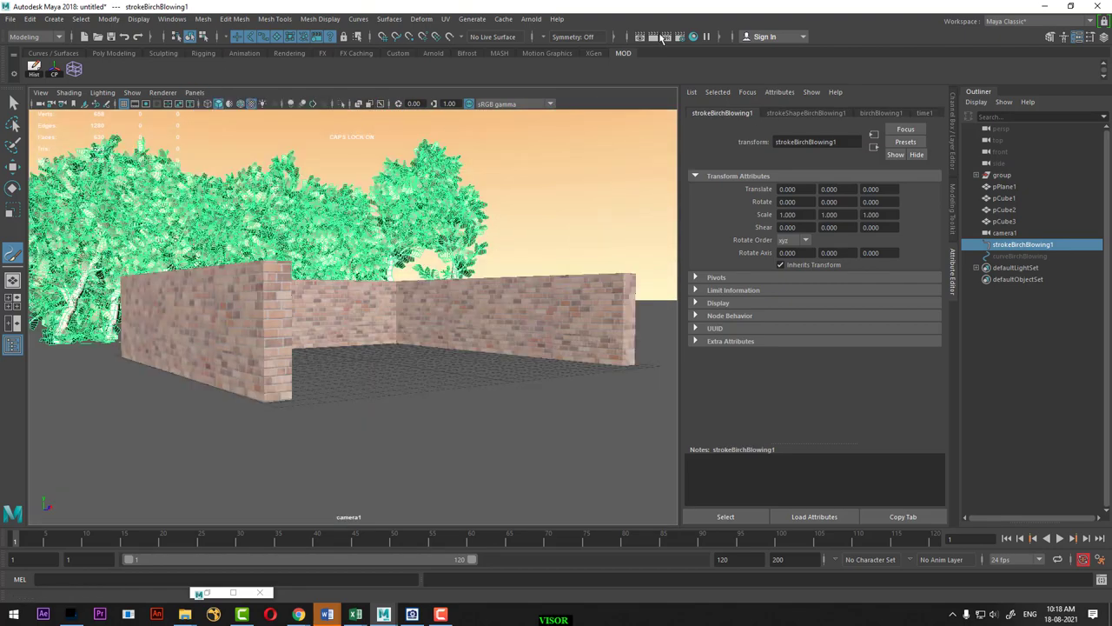
{"action": "left_click", "coordinate": [654, 40]}
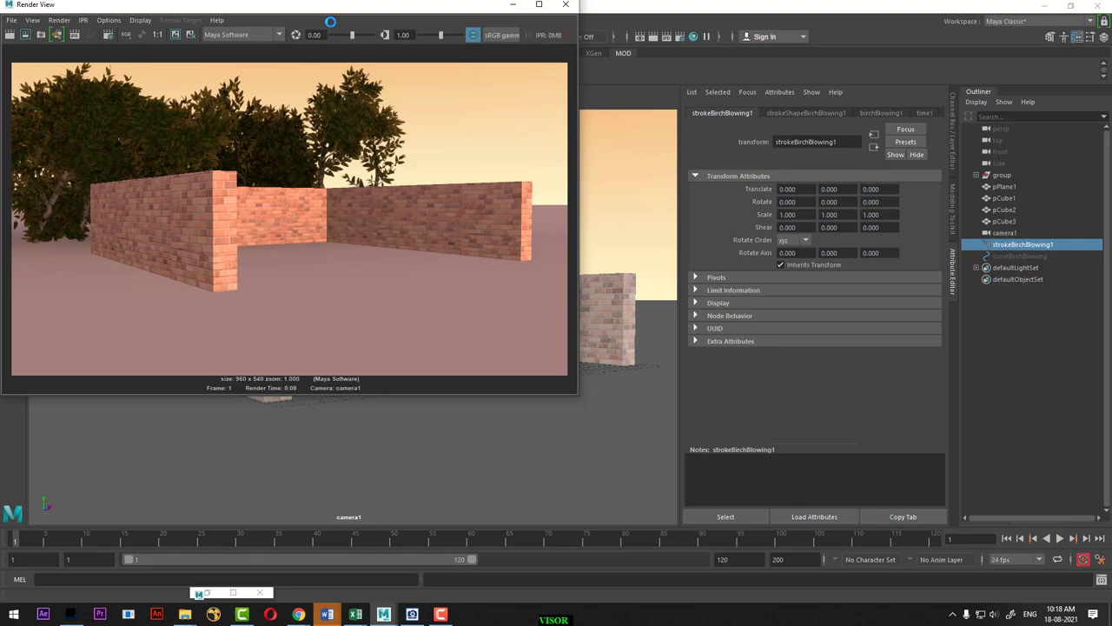
Return the viewport to perspective and restore the Render View and Content Browser
{"action": "left_click", "coordinate": [512, 5]}
{"action": "key", "text": "space"}
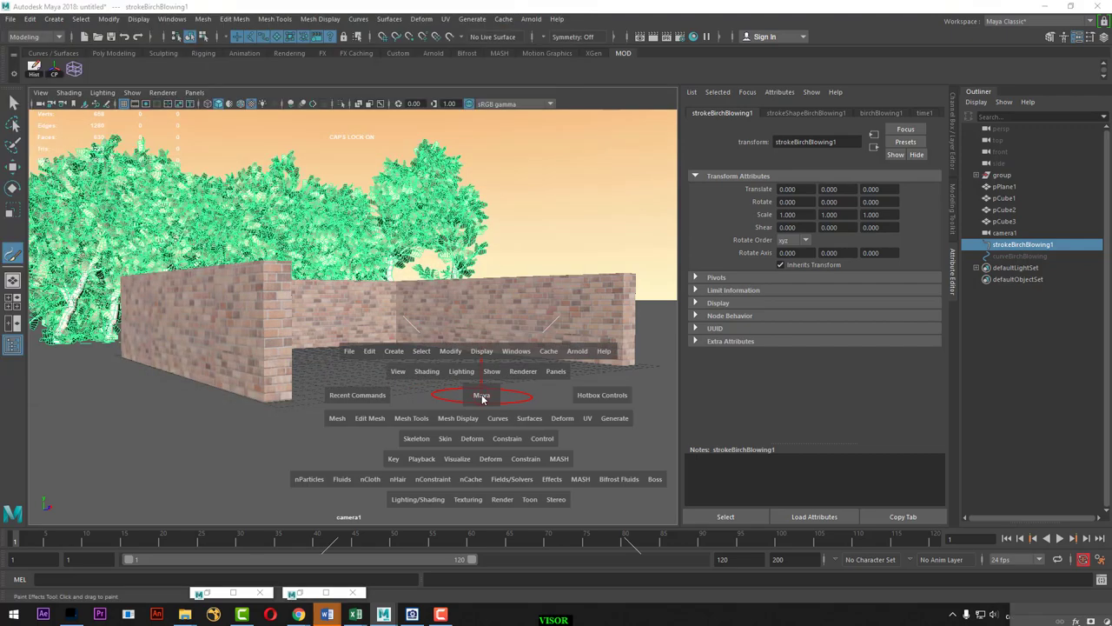
{"action": "left_click_drag", "start_coordinate": [455, 382], "coordinate": [455, 348]}
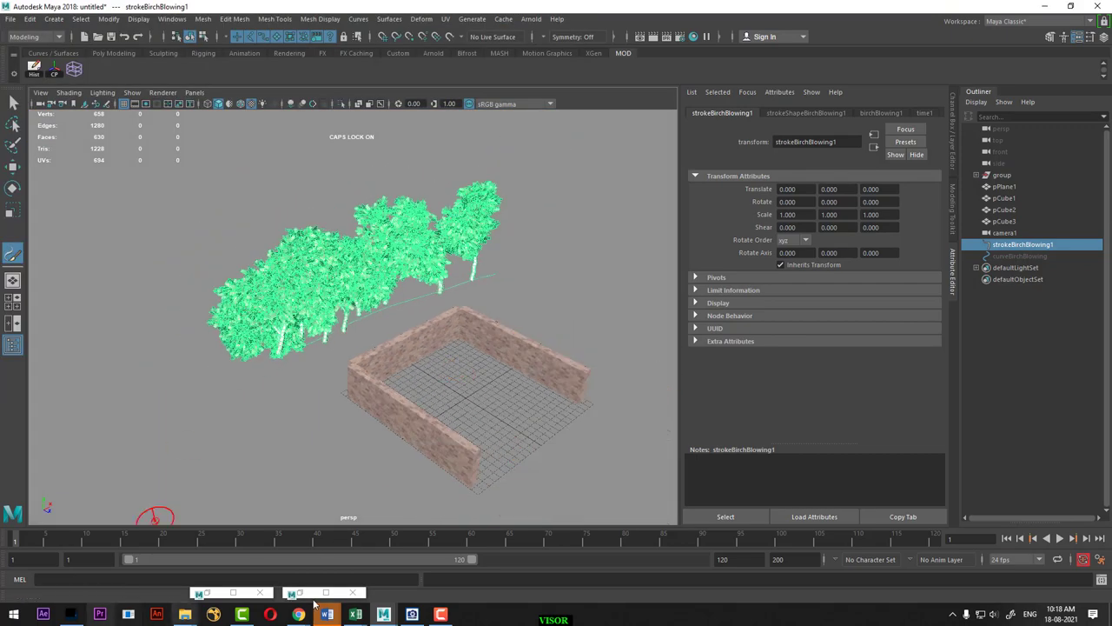
{"action": "left_click", "coordinate": [301, 595]}
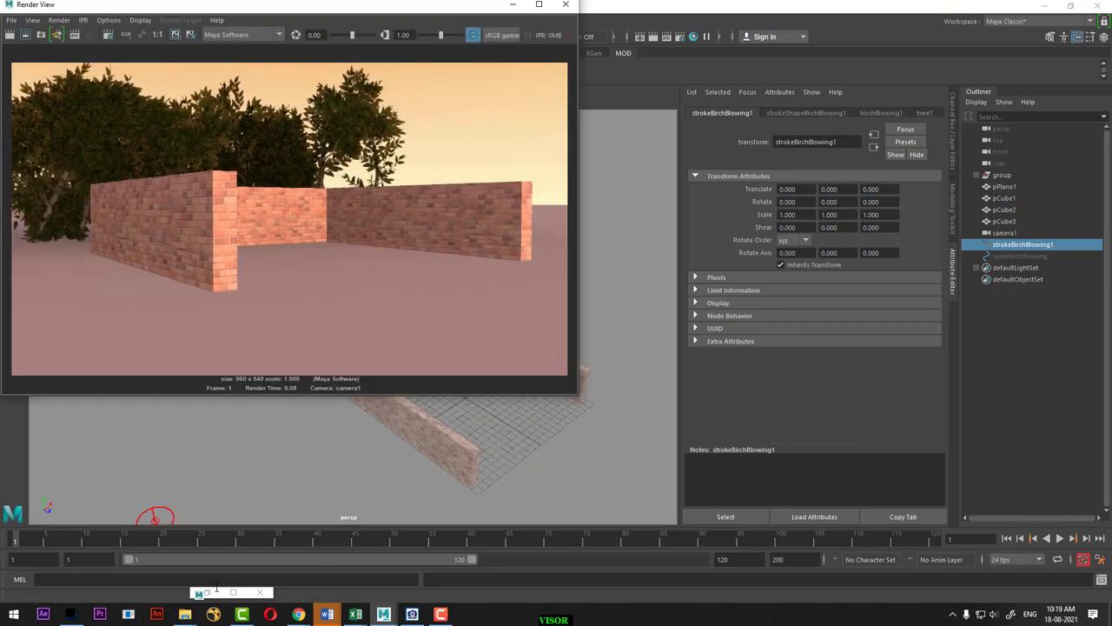
{"action": "left_click", "coordinate": [233, 592]}
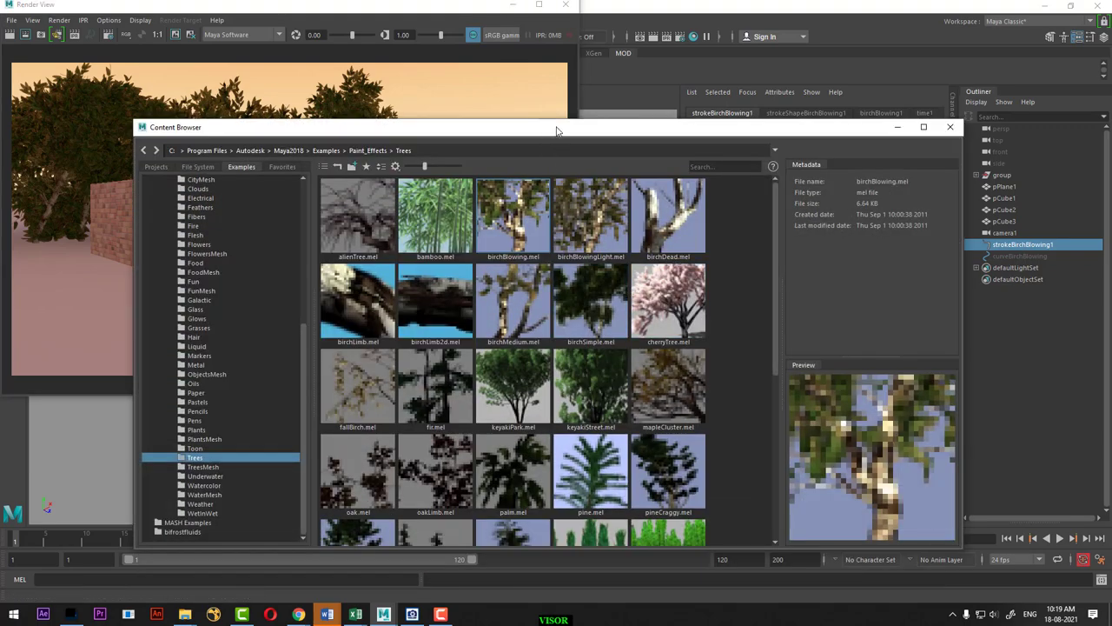
Load the leafyTwig.mel brush from the Plants examples and minimize the Render View
{"action": "left_click_drag", "start_coordinate": [544, 137], "coordinate": [843, 37]}
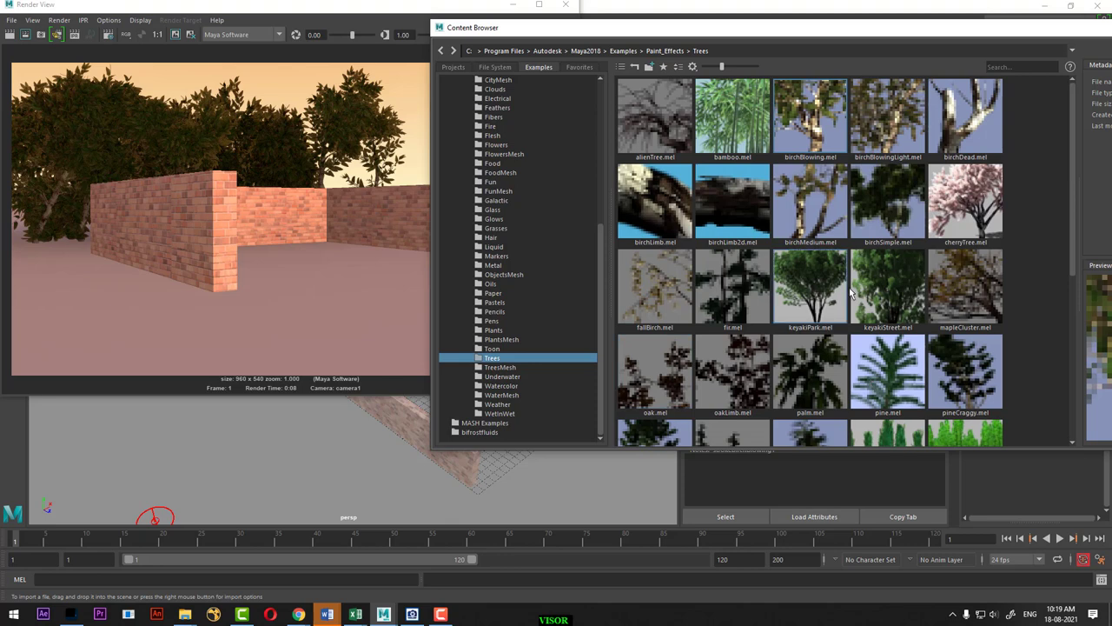
{"action": "scroll", "coordinate": [850, 294], "scroll_direction": "down", "scroll_amount": 4}
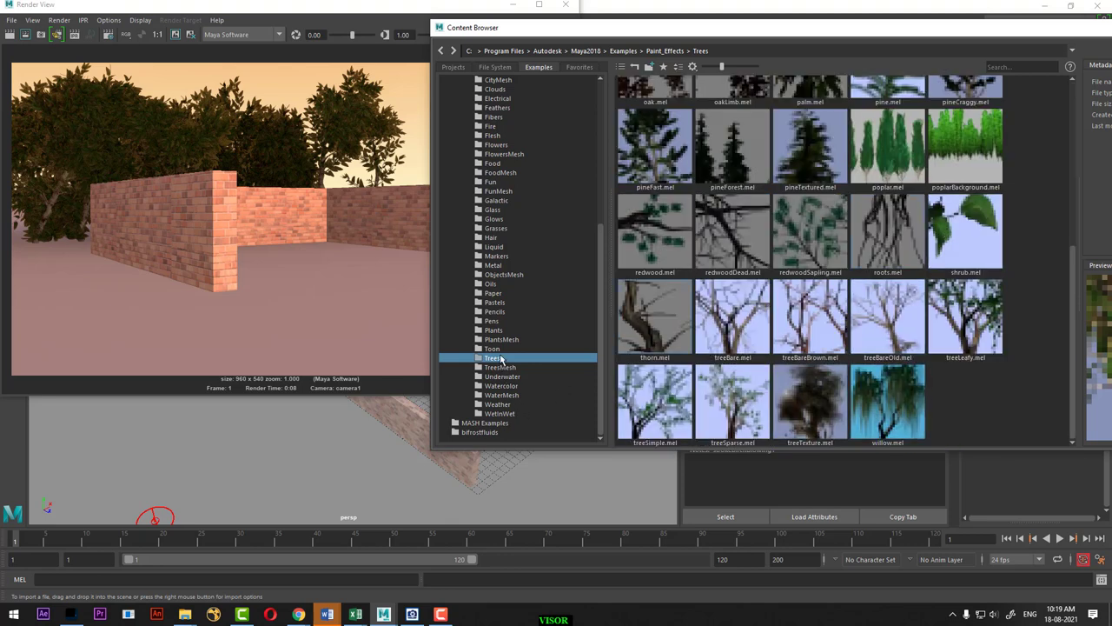
{"action": "left_click", "coordinate": [493, 330]}
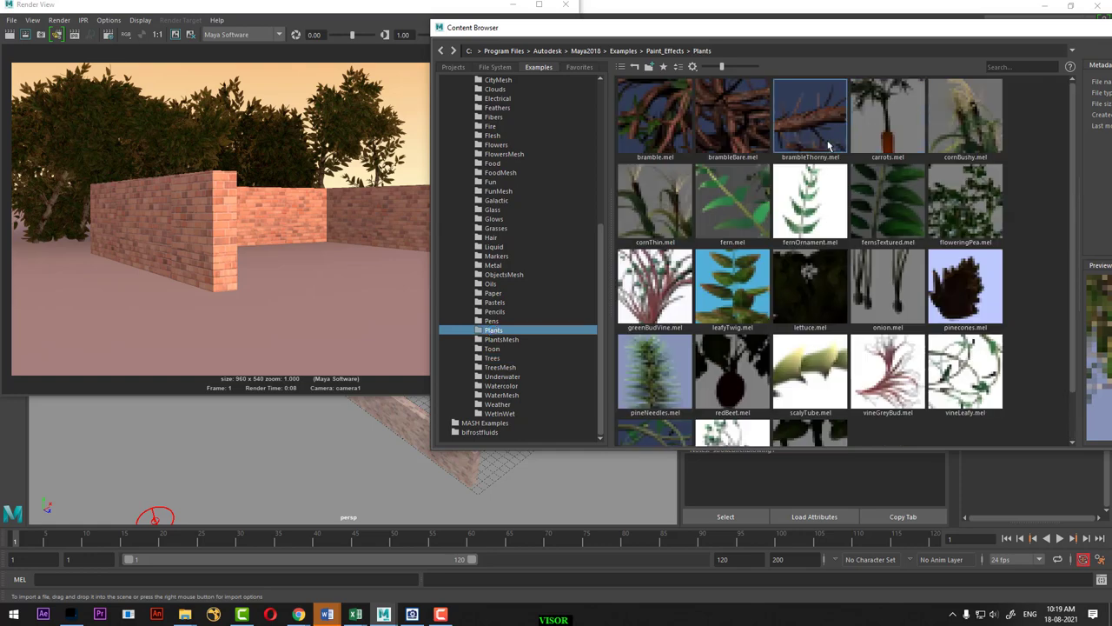
{"action": "left_click", "coordinate": [733, 287]}
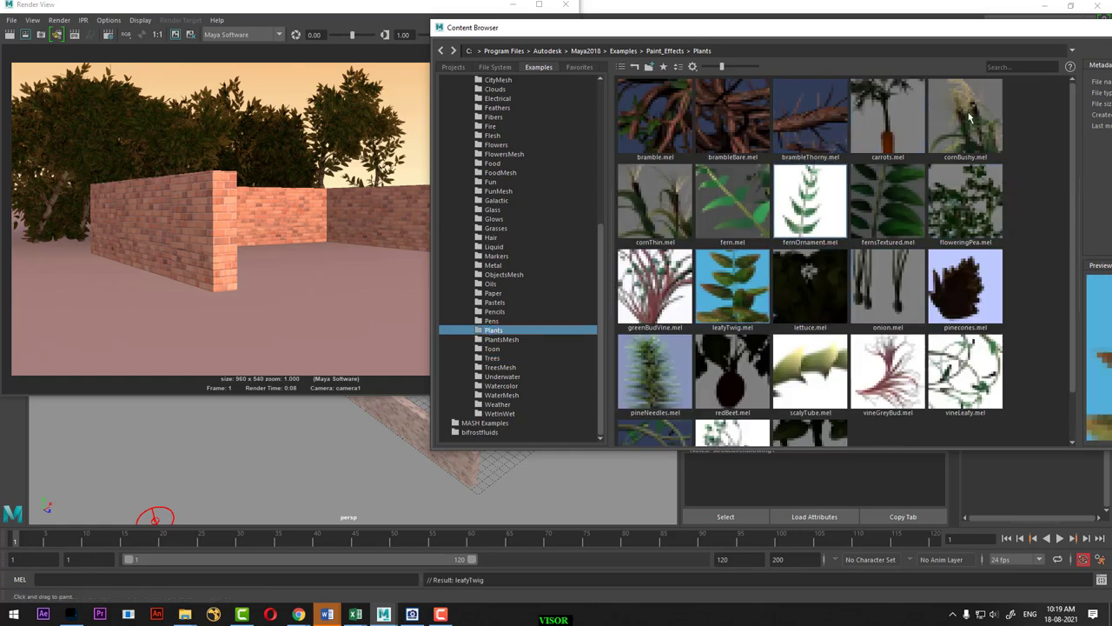
{"action": "left_click", "coordinate": [512, 4]}
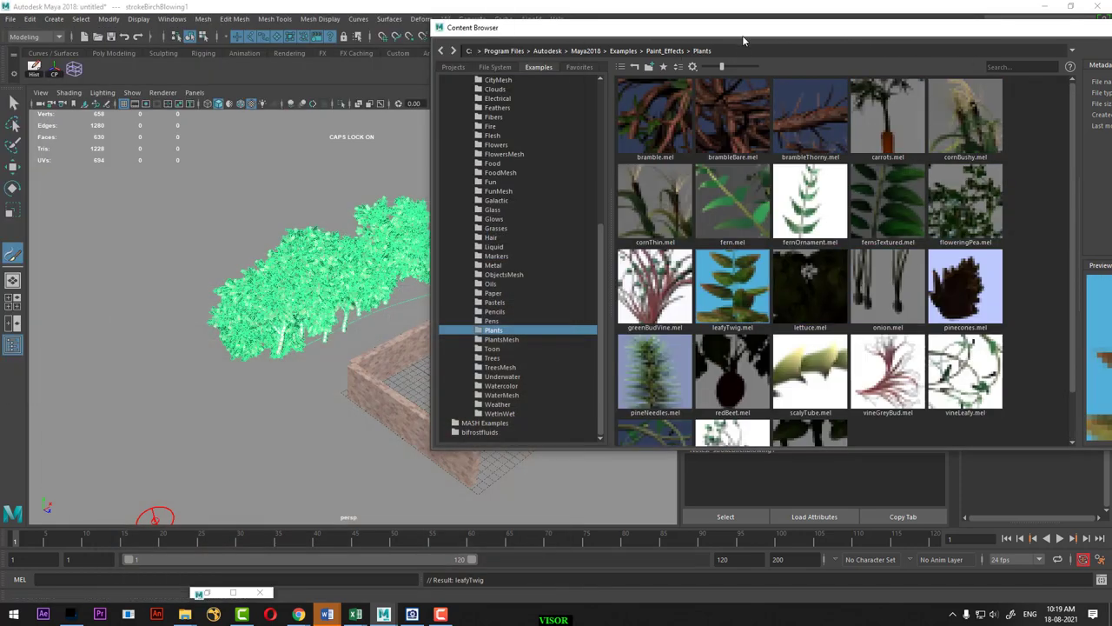
{"action": "left_click_drag", "start_coordinate": [765, 28], "coordinate": [1015, 273]}
{"action": "scroll", "coordinate": [478, 311], "scroll_direction": "up", "scroll_amount": 3}
{"action": "scroll", "coordinate": [360, 310], "scroll_direction": "up", "scroll_amount": 2}
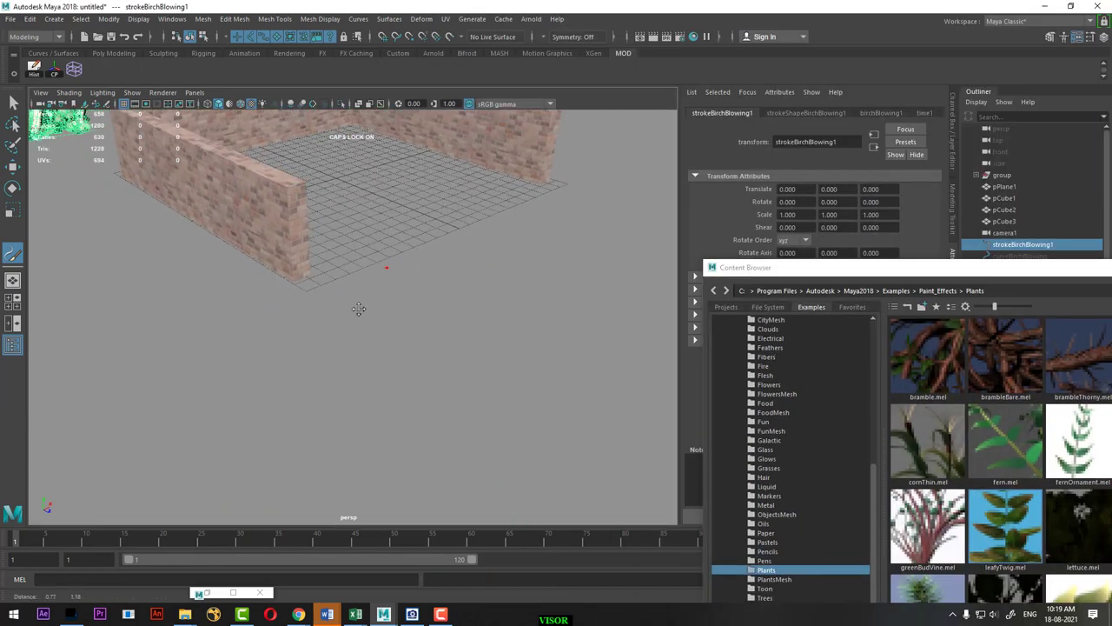
{"action": "scroll", "coordinate": [349, 316], "scroll_direction": "up", "scroll_amount": 2}
Paint a trial leafyTwig stroke across the floor, then undo it
{"action": "mouse_move", "coordinate": [350, 298]}
{"action": "left_mouse_down"}
{"action": "mouse_move", "coordinate": [370, 290]}
{"action": "mouse_move", "coordinate": [300, 321]}
{"action": "left_mouse_up"}
{"action": "scroll", "coordinate": [299, 322], "scroll_direction": "down", "scroll_amount": 5}
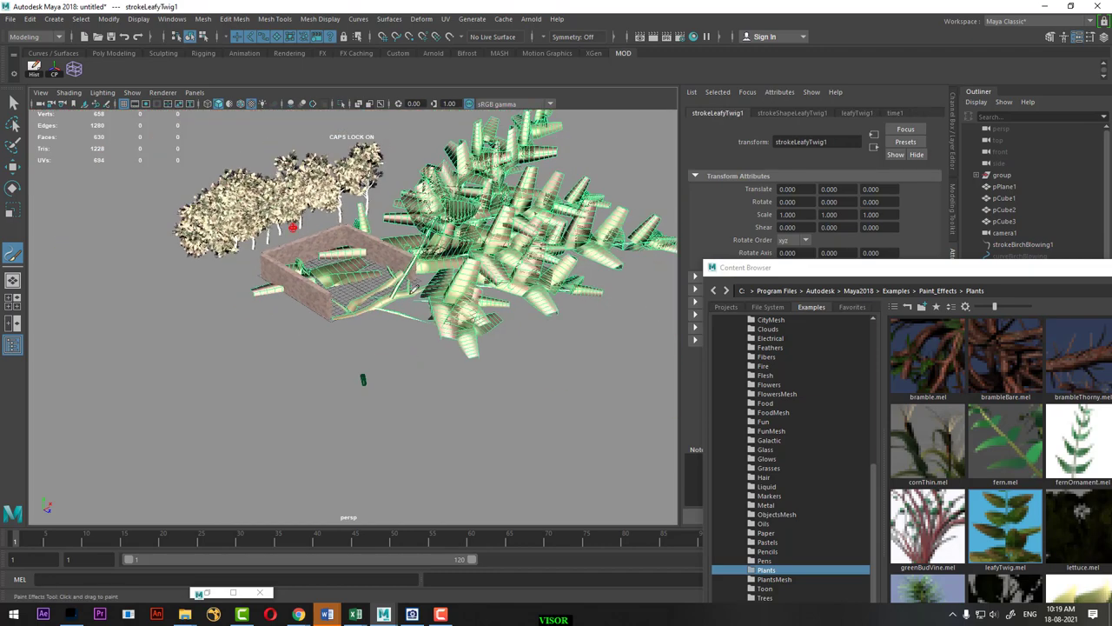
{"action": "scroll", "coordinate": [359, 378], "scroll_direction": "down", "scroll_amount": 2}
{"action": "key", "text": "ctrl+z"}
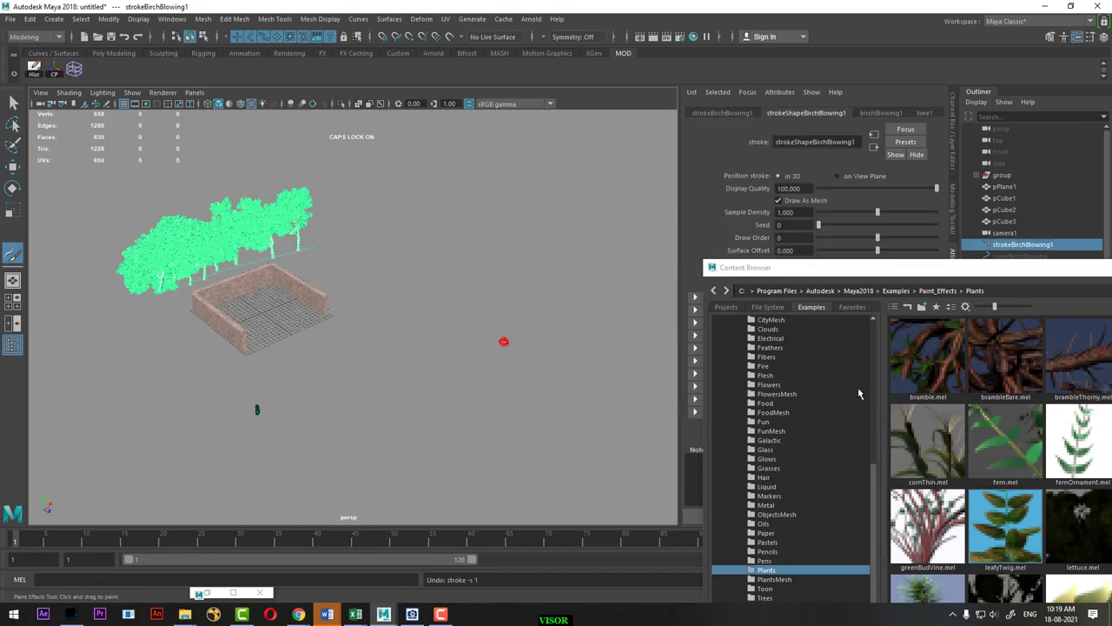
Load the bramble brush, paint a trial stroke on the ground, and undo it
{"action": "left_click", "coordinate": [947, 363]}
{"action": "scroll", "coordinate": [273, 385], "scroll_direction": "up", "scroll_amount": 2}
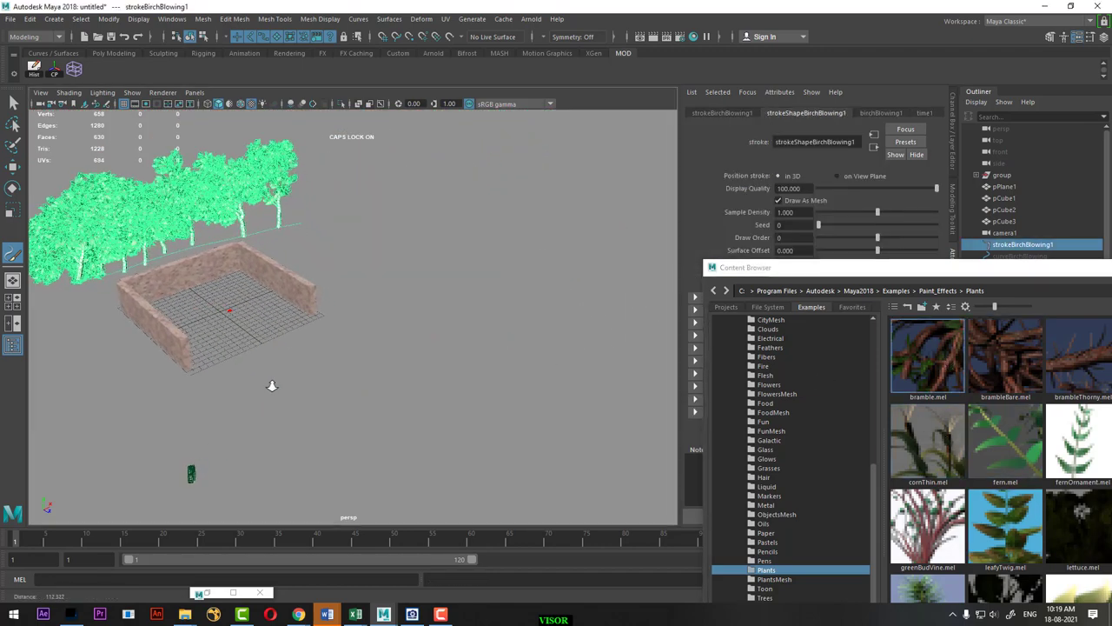
{"action": "scroll", "coordinate": [261, 365], "scroll_direction": "up", "scroll_amount": 3}
{"action": "left_click_drag", "start_coordinate": [351, 308], "coordinate": [370, 316]}
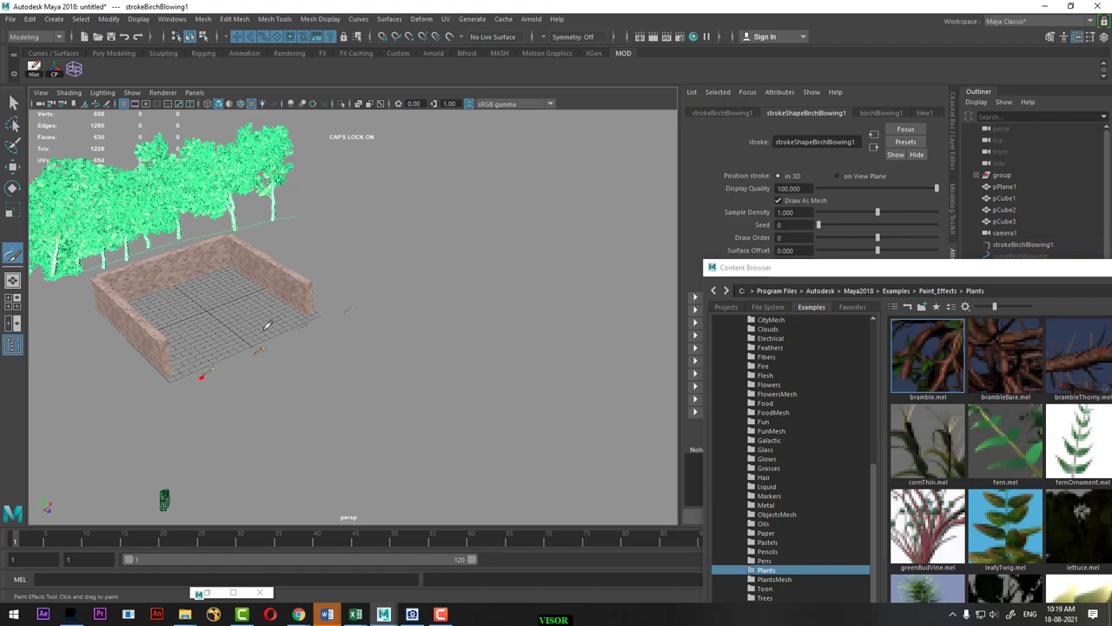
{"action": "scroll", "coordinate": [267, 325], "scroll_direction": "up", "scroll_amount": 3}
{"action": "scroll", "coordinate": [348, 409], "scroll_direction": "up", "scroll_amount": 2}
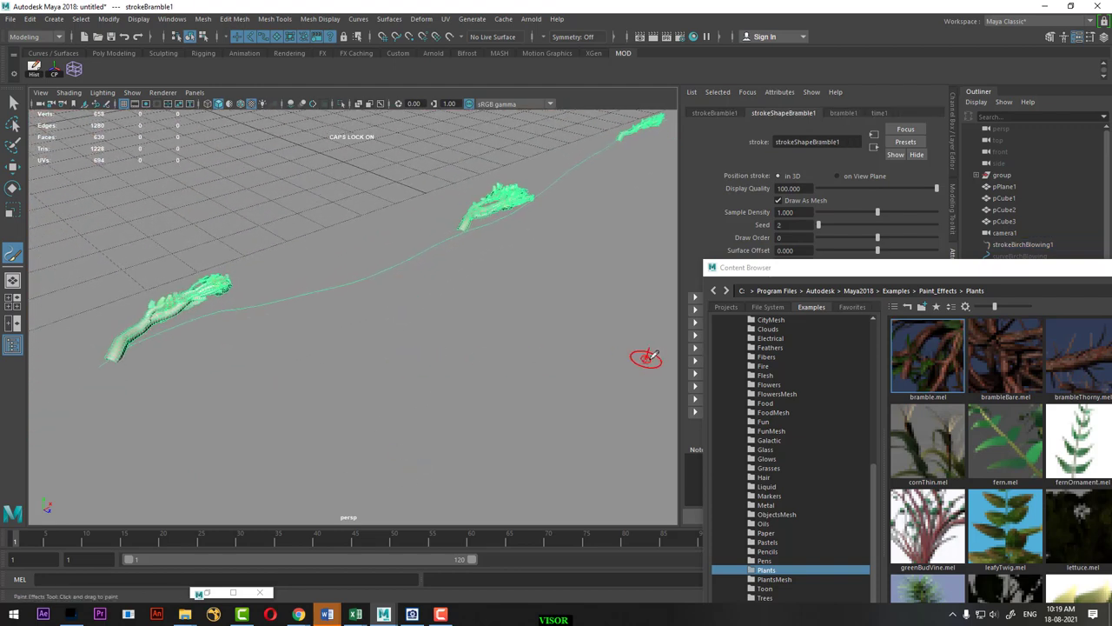
{"action": "key", "text": "ctrl+z"}
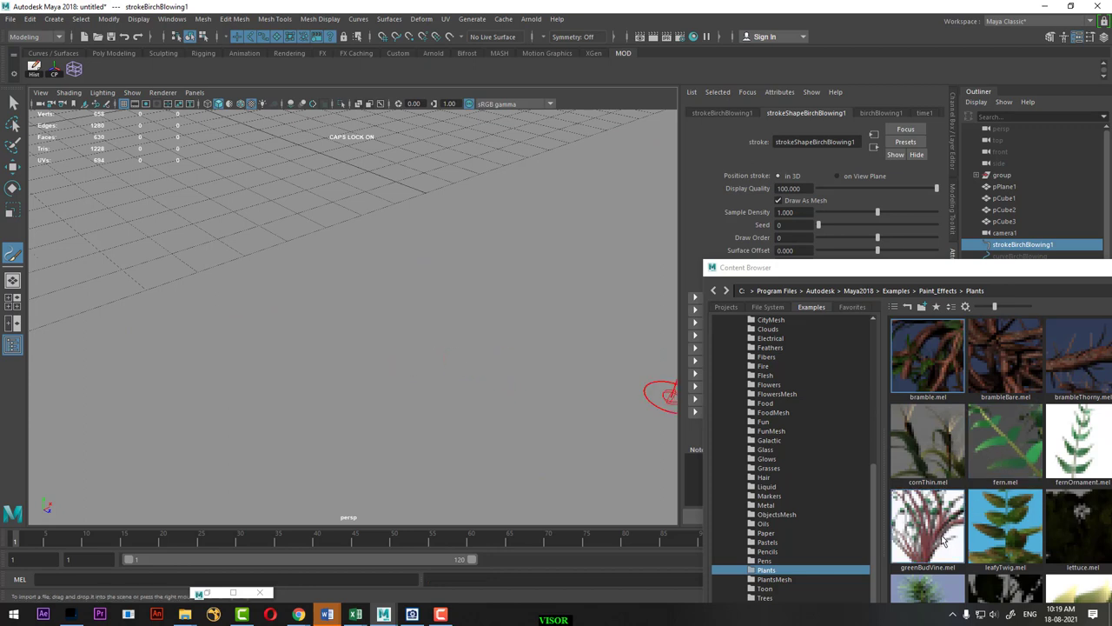
Try a greenBudVine stroke beside the walls, undo it, and enlarge the brush browser
{"action": "left_click", "coordinate": [928, 526]}
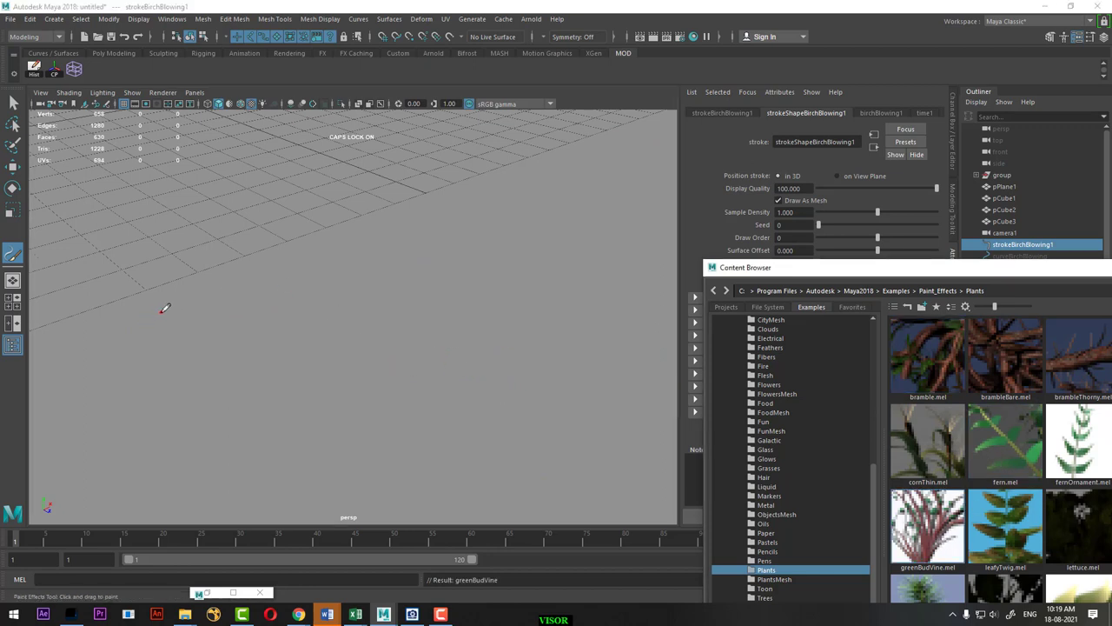
{"action": "left_click_drag", "start_coordinate": [130, 316], "coordinate": [128, 318]}
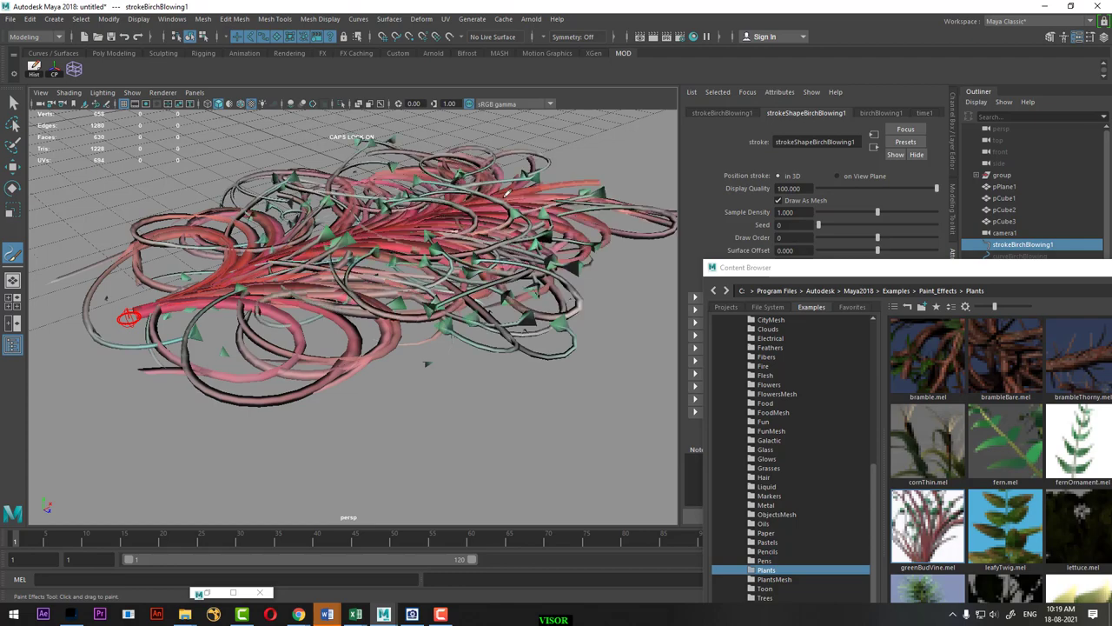
{"action": "scroll", "coordinate": [491, 353], "scroll_direction": "down", "scroll_amount": 5}
{"action": "left_click_drag", "start_coordinate": [492, 353], "coordinate": [411, 394], "text": "alt"}
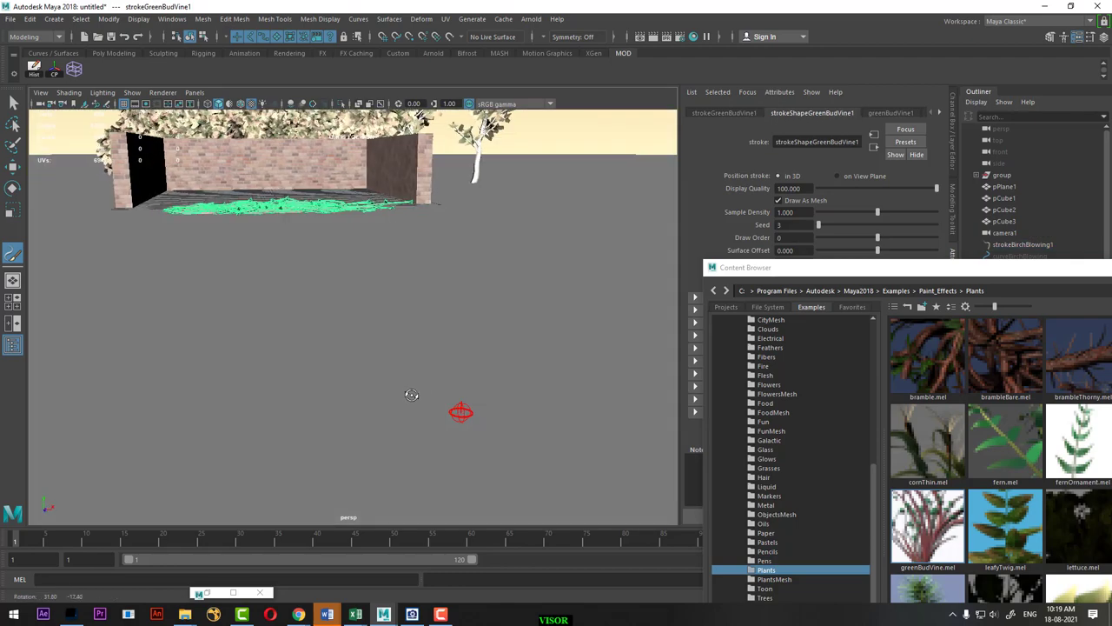
{"action": "key", "text": "ctrl+z"}
{"action": "key", "text": "ctrl+z"}
{"action": "key", "text": "ctrl+z"}
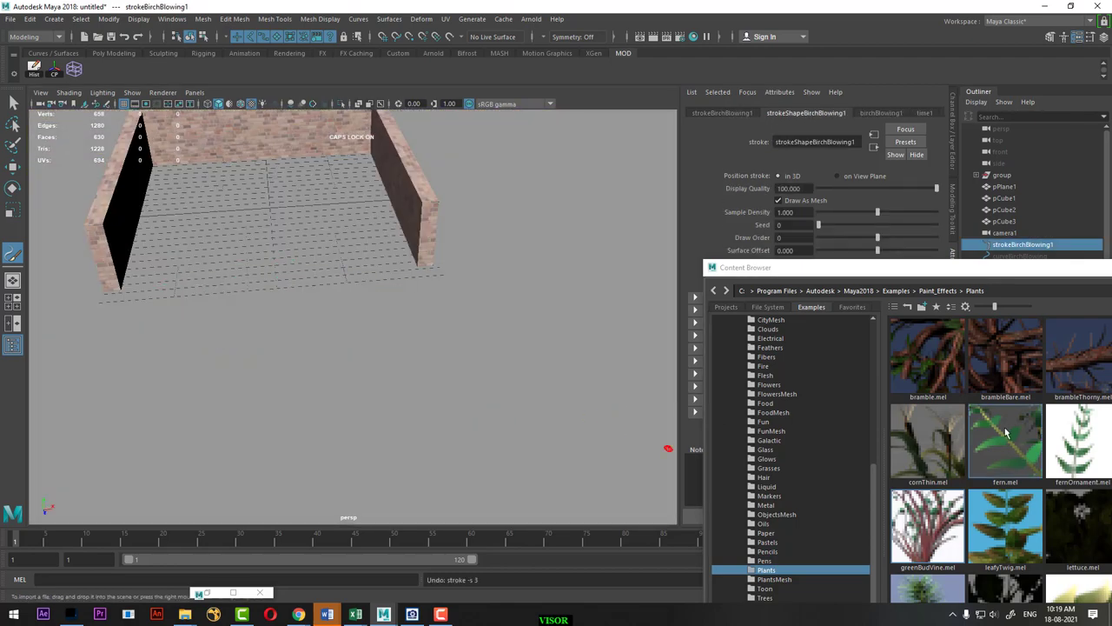
{"action": "left_click_drag", "start_coordinate": [782, 267], "coordinate": [580, 146]}
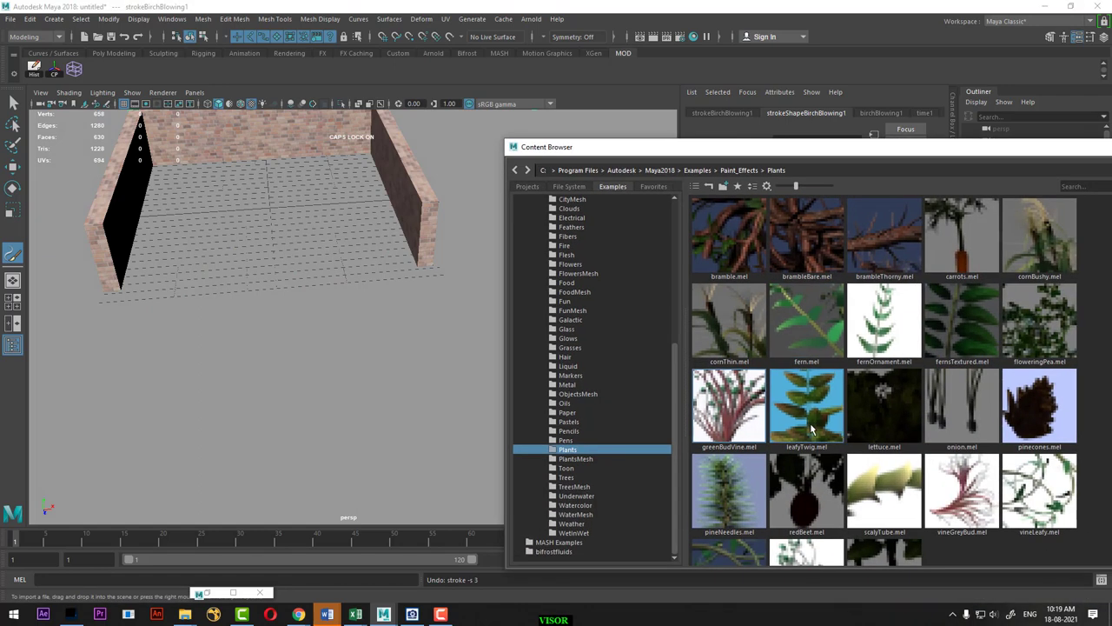
Pick the vineSpecular brush and paint a trial vine stroke across the floor
{"action": "left_click", "coordinate": [817, 435]}
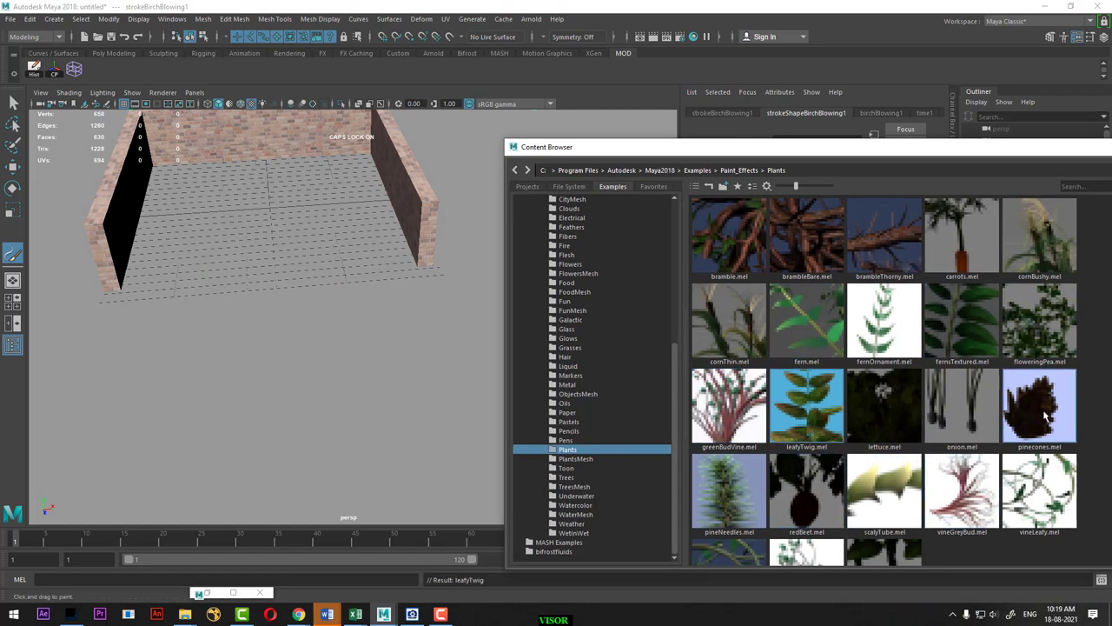
{"action": "scroll", "coordinate": [869, 478], "scroll_direction": "down", "scroll_amount": 1}
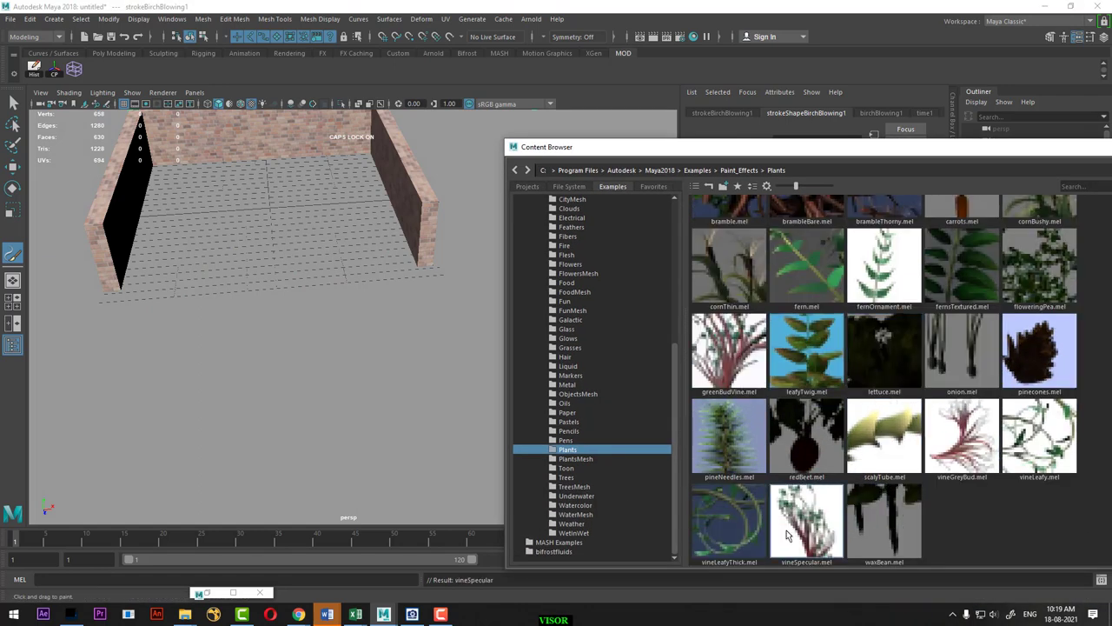
{"action": "left_click", "coordinate": [729, 521]}
{"action": "left_click_drag", "start_coordinate": [199, 372], "coordinate": [352, 354]}
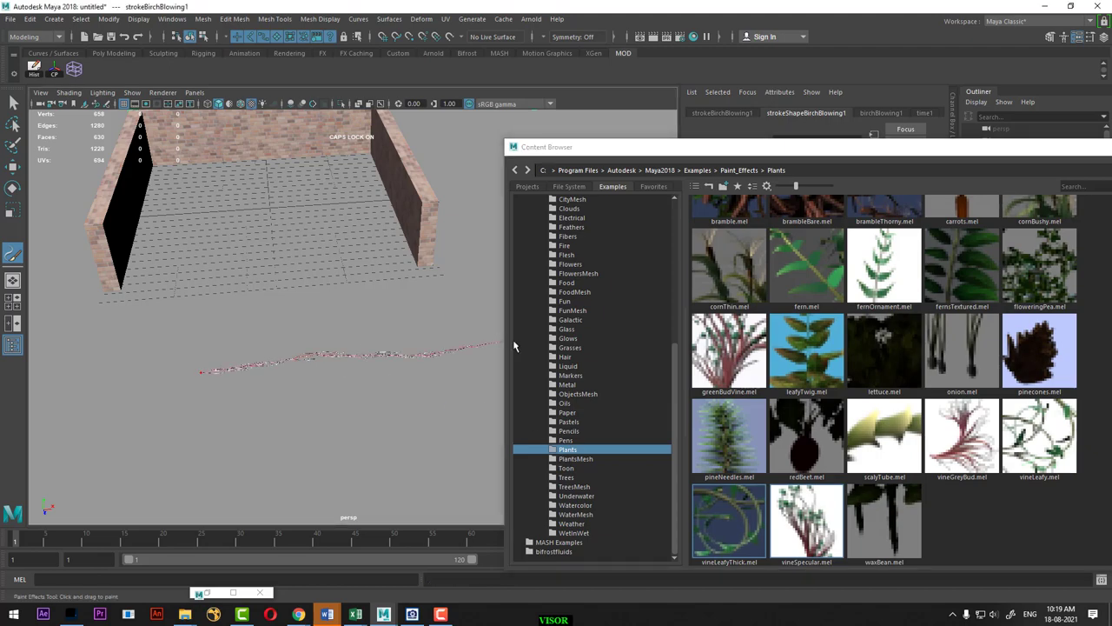
Undo the vineSpecular stroke and show the Glass brush examples
{"action": "scroll", "coordinate": [397, 439], "scroll_direction": "up", "scroll_amount": 3}
{"action": "scroll", "coordinate": [382, 414], "scroll_direction": "up", "scroll_amount": 2}
{"action": "scroll", "coordinate": [365, 400], "scroll_direction": "down", "scroll_amount": 2}
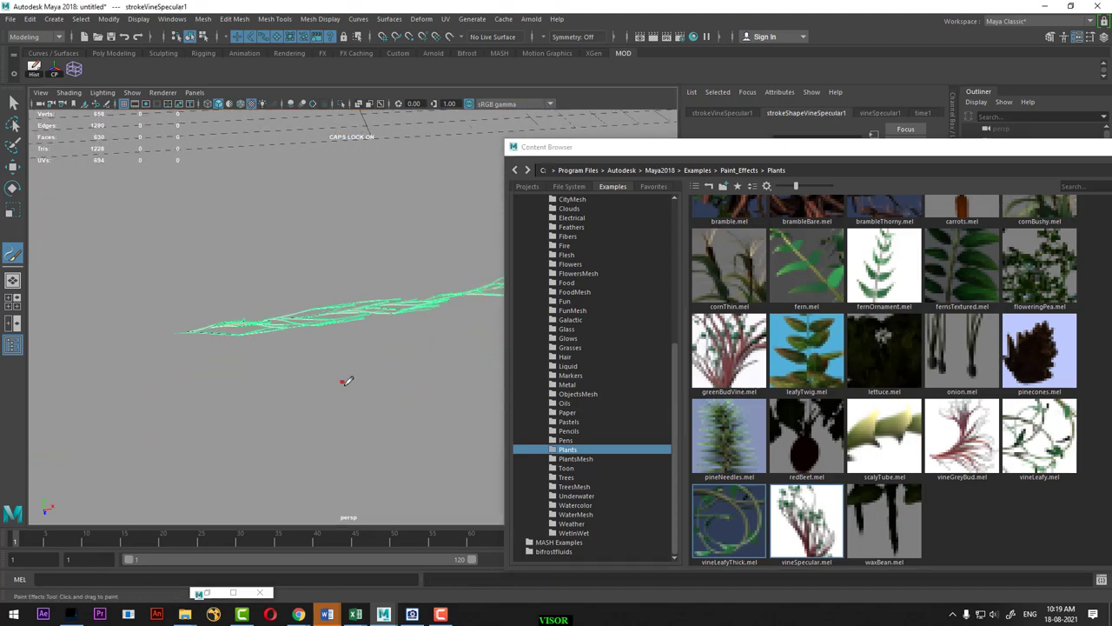
{"action": "scroll", "coordinate": [398, 385], "scroll_direction": "down", "scroll_amount": 3}
{"action": "scroll", "coordinate": [354, 397], "scroll_direction": "down", "scroll_amount": 2}
{"action": "scroll", "coordinate": [214, 370], "scroll_direction": "down", "scroll_amount": 2}
{"action": "key", "text": "ctrl+z"}
{"action": "key", "text": "ctrl+z"}
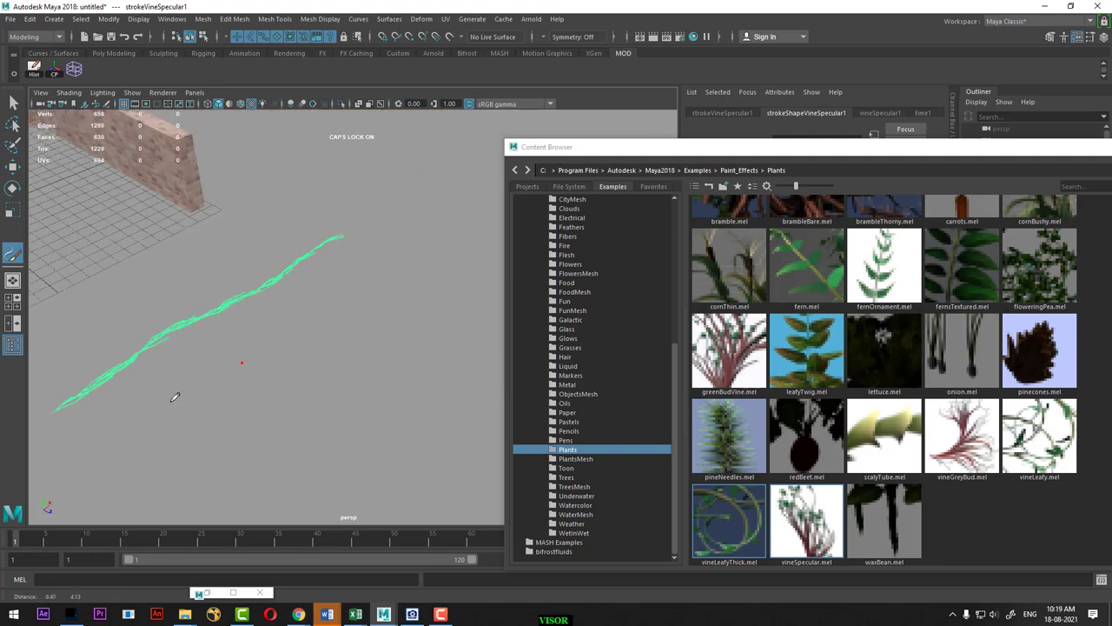
{"action": "key", "text": "ctrl+z"}
{"action": "key", "text": "ctrl+z"}
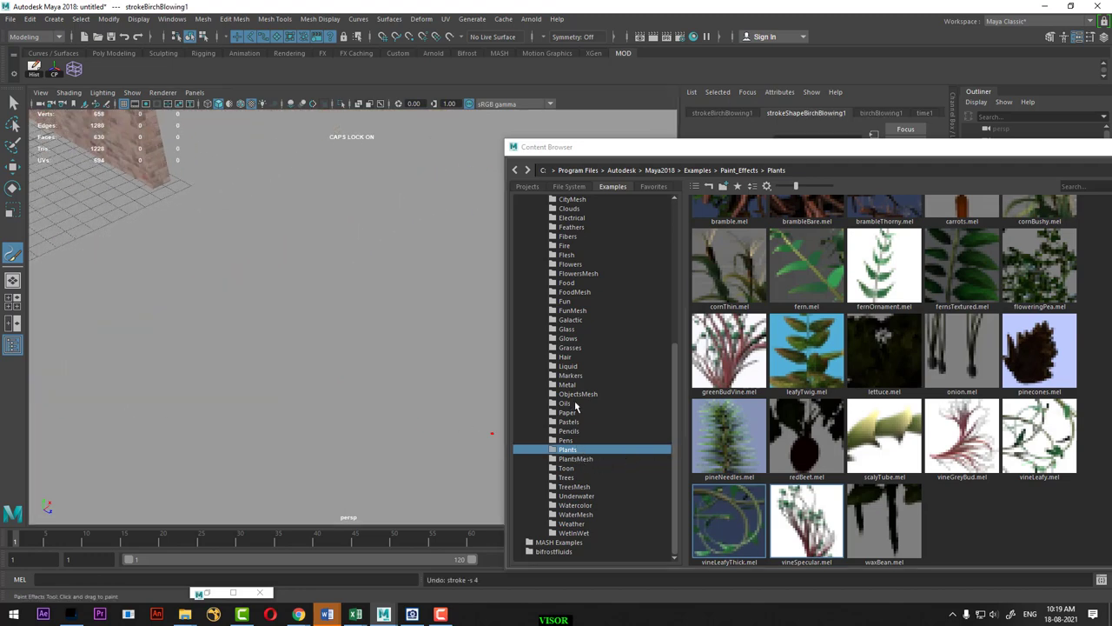
{"action": "left_click", "coordinate": [566, 330]}
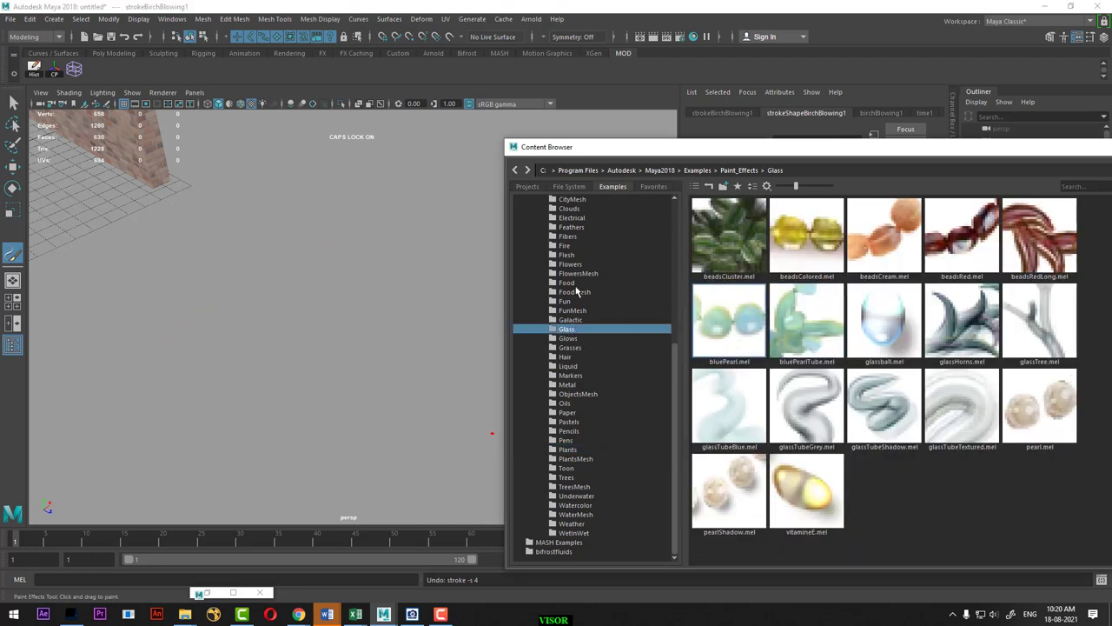
From the Grasses folder, paint a grassTexNarrow strip along the inner wall base
{"action": "left_click", "coordinate": [570, 348]}
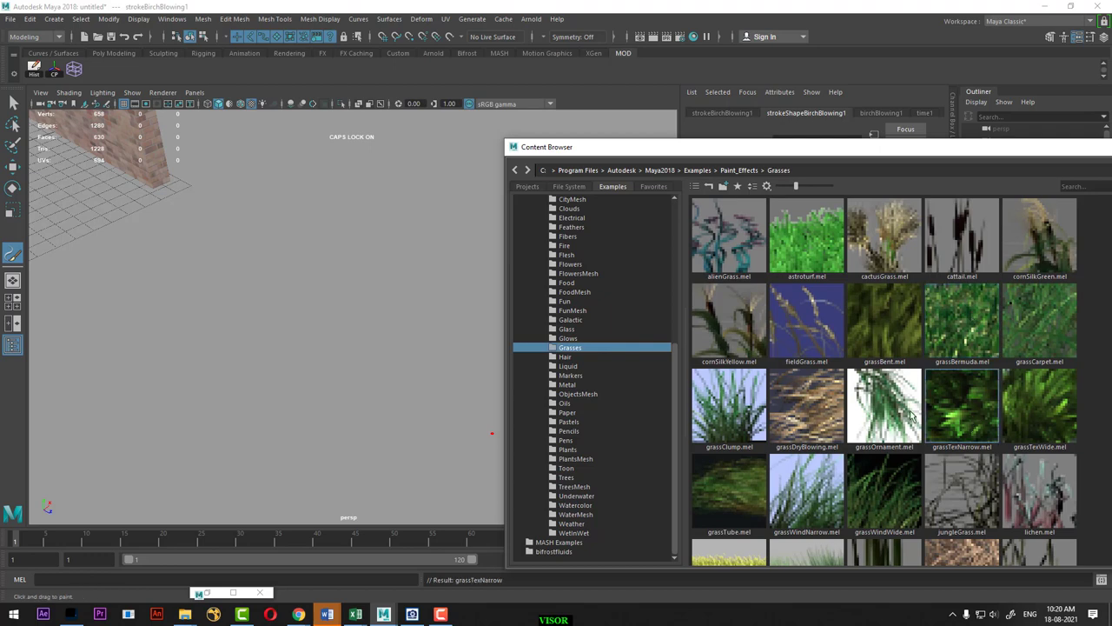
{"action": "left_click_drag", "start_coordinate": [144, 218], "coordinate": [246, 226], "text": "alt"}
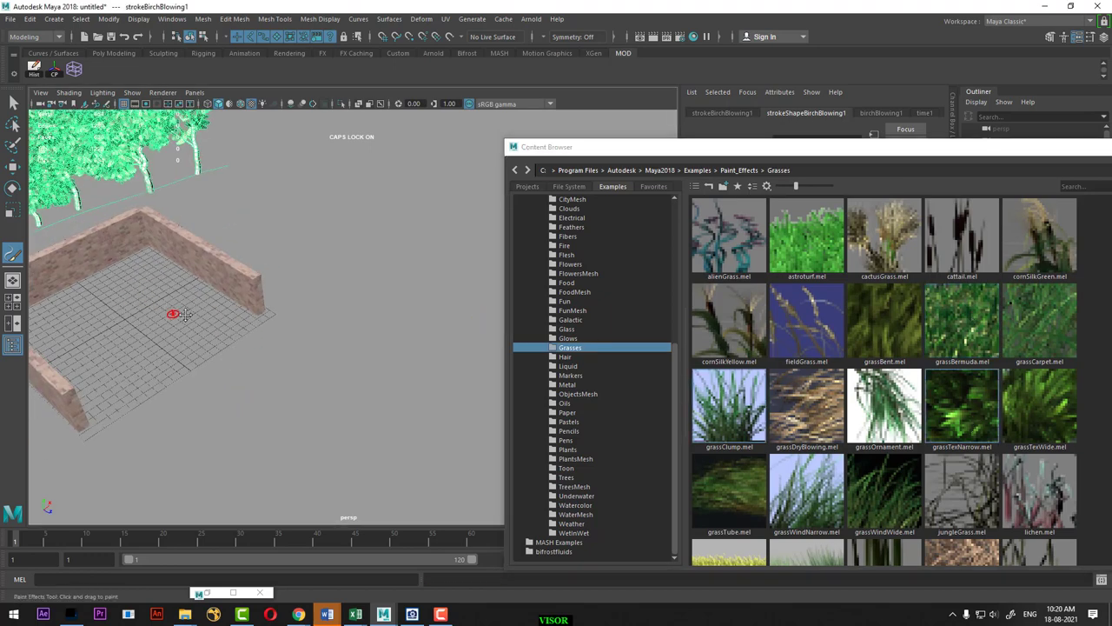
{"action": "mouse_move", "coordinate": [200, 369]}
{"action": "left_mouse_down", "text": "alt"}
{"action": "mouse_move", "coordinate": [256, 372]}
{"action": "mouse_move", "coordinate": [375, 290]}
{"action": "left_mouse_up", "text": "alt"}
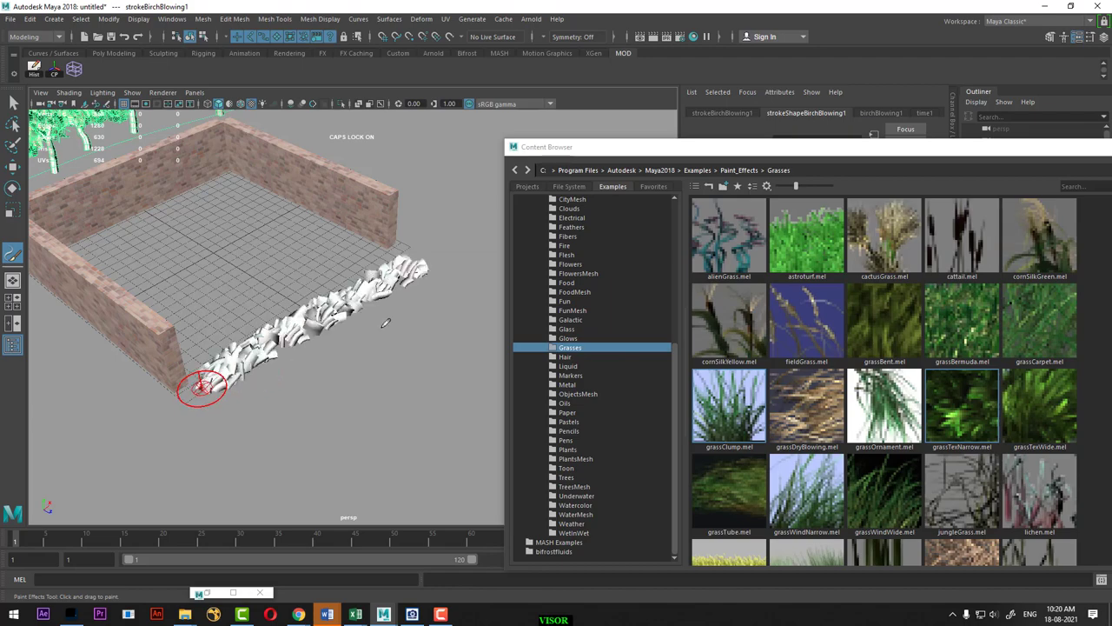
{"action": "mouse_move", "coordinate": [201, 386]}
{"action": "left_mouse_down", "text": "alt"}
{"action": "mouse_move", "coordinate": [318, 325]}
{"action": "mouse_move", "coordinate": [266, 300]}
{"action": "mouse_move", "coordinate": [323, 310]}
{"action": "left_mouse_up", "text": "alt"}
{"action": "right_click_drag", "start_coordinate": [322, 310], "coordinate": [322, 380], "text": "alt"}
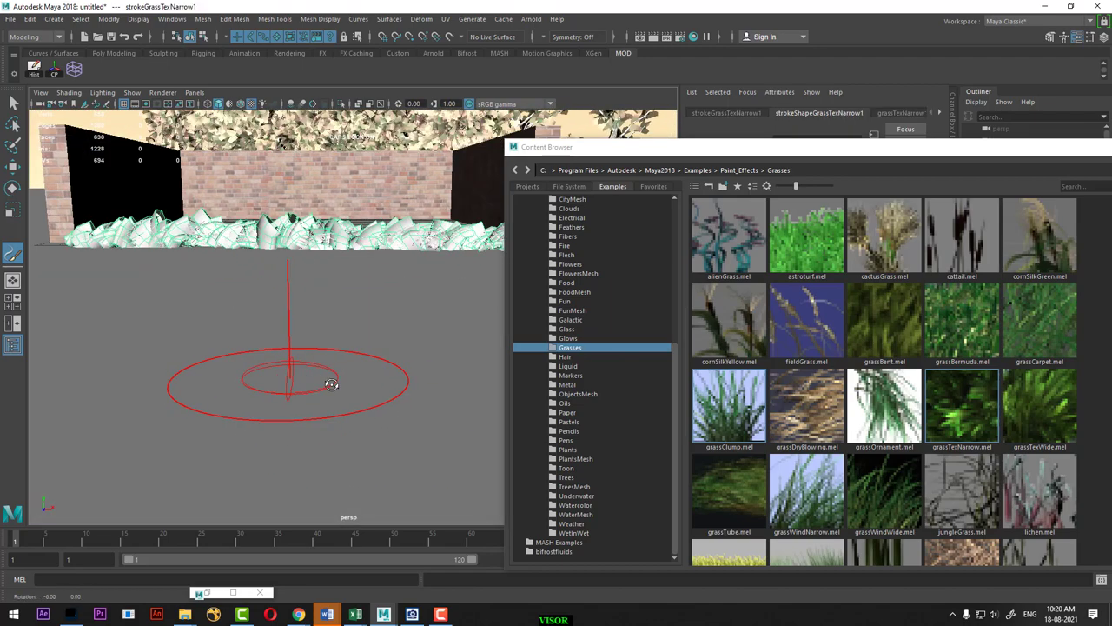
Paint grassBermuda across the enclosure floor and along the inner loop
{"action": "left_click", "coordinate": [981, 328]}
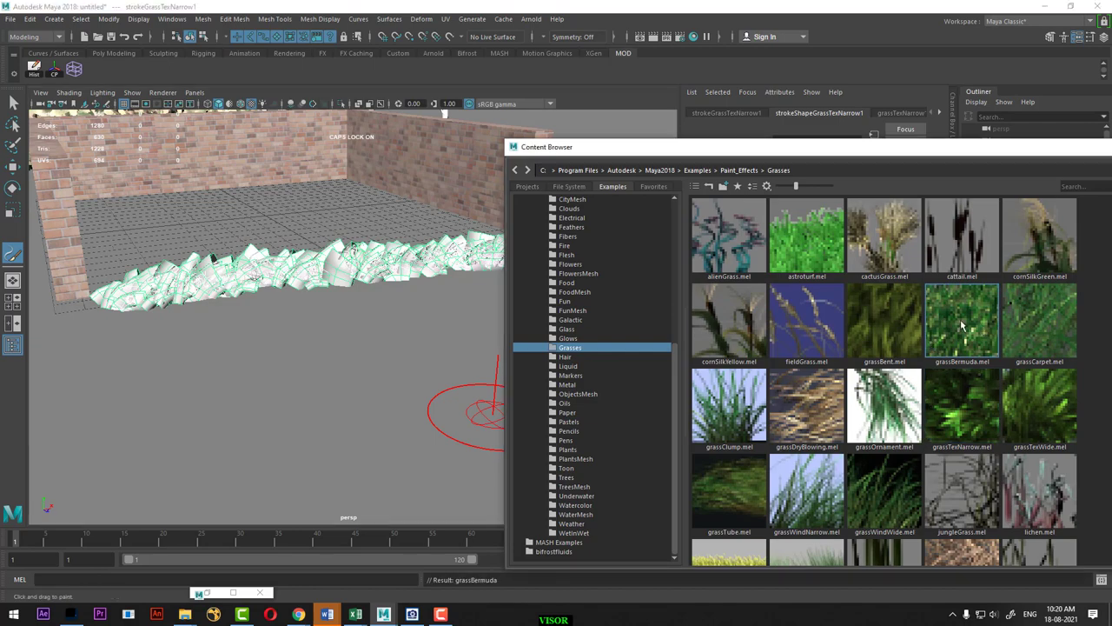
{"action": "left_click_drag", "start_coordinate": [290, 248], "coordinate": [231, 353], "text": "alt"}
{"action": "mouse_move", "coordinate": [154, 279]}
{"action": "left_mouse_down"}
{"action": "mouse_move", "coordinate": [274, 225]}
{"action": "mouse_move", "coordinate": [380, 211]}
{"action": "mouse_move", "coordinate": [365, 236]}
{"action": "mouse_move", "coordinate": [222, 264]}
{"action": "mouse_move", "coordinate": [121, 313]}
{"action": "mouse_move", "coordinate": [91, 265]}
{"action": "mouse_move", "coordinate": [84, 209]}
{"action": "mouse_move", "coordinate": [159, 164]}
{"action": "mouse_move", "coordinate": [311, 133]}
{"action": "mouse_move", "coordinate": [179, 193]}
{"action": "mouse_move", "coordinate": [404, 181]}
{"action": "mouse_move", "coordinate": [447, 194]}
{"action": "left_mouse_up"}
{"action": "middle_click_drag", "start_coordinate": [361, 369], "coordinate": [346, 367], "text": "alt"}
{"action": "mouse_move", "coordinate": [346, 366]}
{"action": "left_mouse_down", "text": "alt"}
{"action": "mouse_move", "coordinate": [336, 365]}
{"action": "mouse_move", "coordinate": [338, 390]}
{"action": "left_mouse_up", "text": "alt"}
Look through camera1 and paint Bermuda grass along the left front wall base
{"action": "left_click", "coordinate": [195, 94]}
{"action": "mouse_move", "coordinate": [213, 105]}
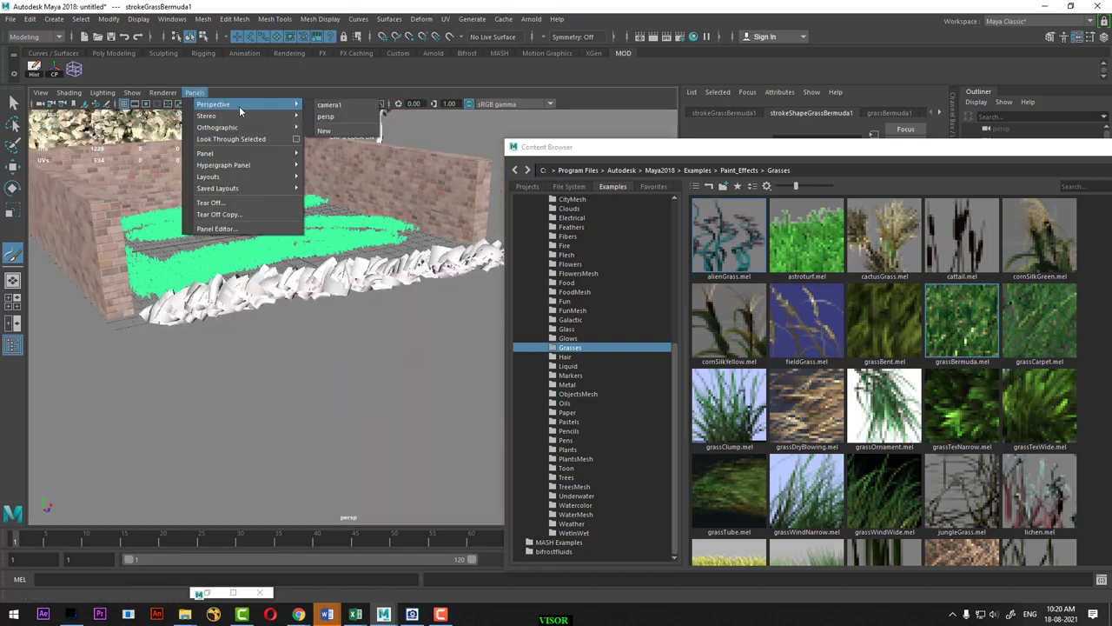
{"action": "left_click", "coordinate": [335, 112]}
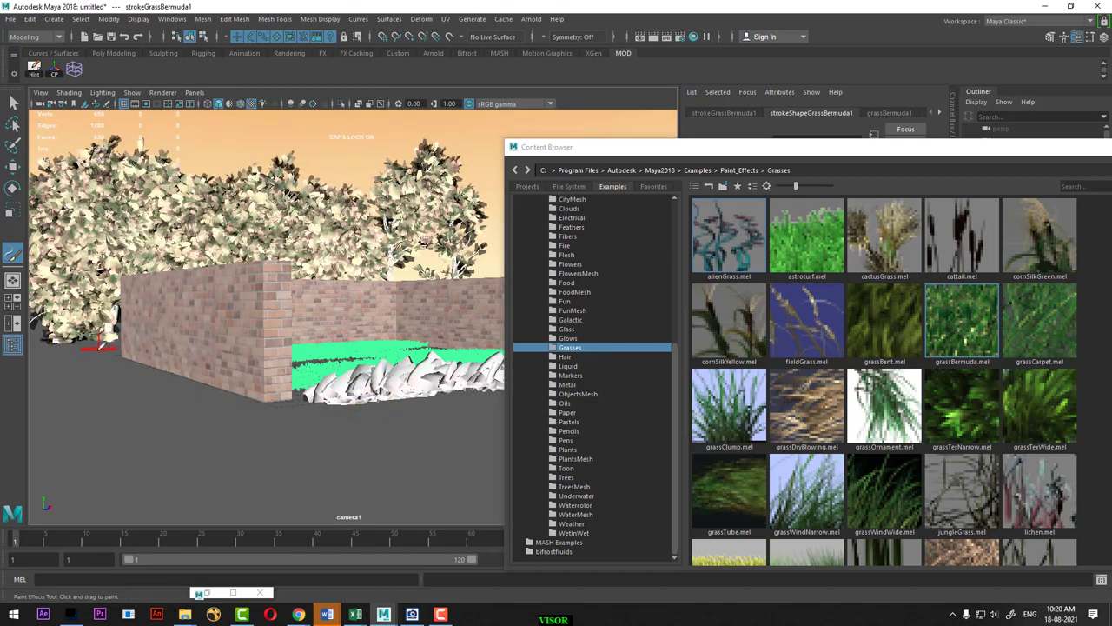
{"action": "mouse_move", "coordinate": [99, 344]}
{"action": "left_mouse_down"}
{"action": "mouse_move", "coordinate": [286, 409]}
{"action": "mouse_move", "coordinate": [502, 401]}
{"action": "left_mouse_up"}
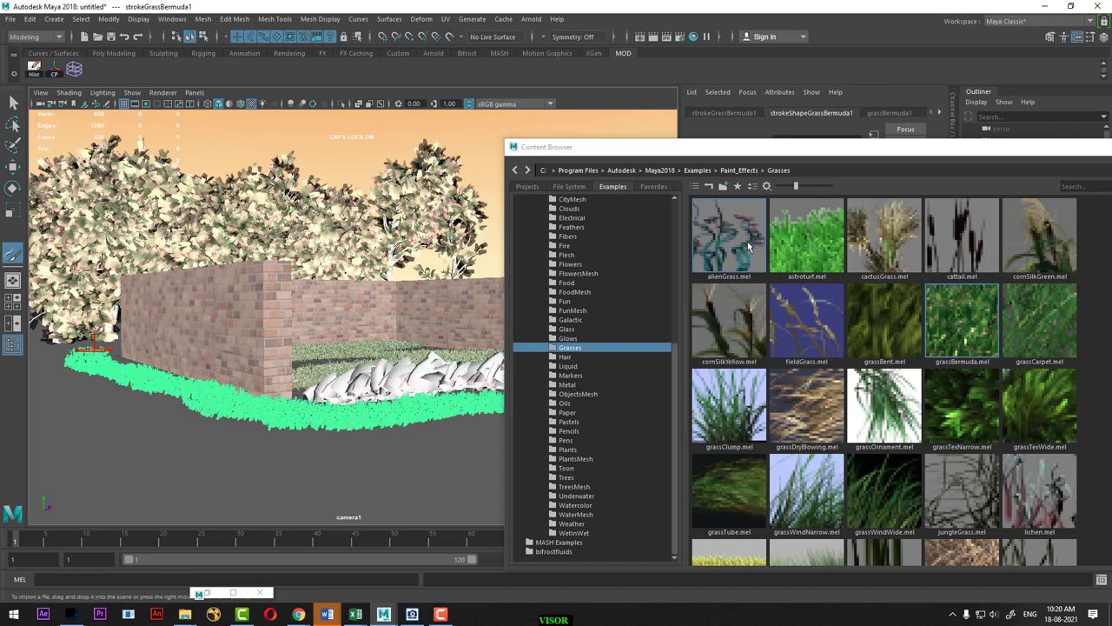
Move the Content Browser aside and paint Bermuda grass along the right wall base
{"action": "left_click_drag", "start_coordinate": [769, 157], "coordinate": [993, 200]}
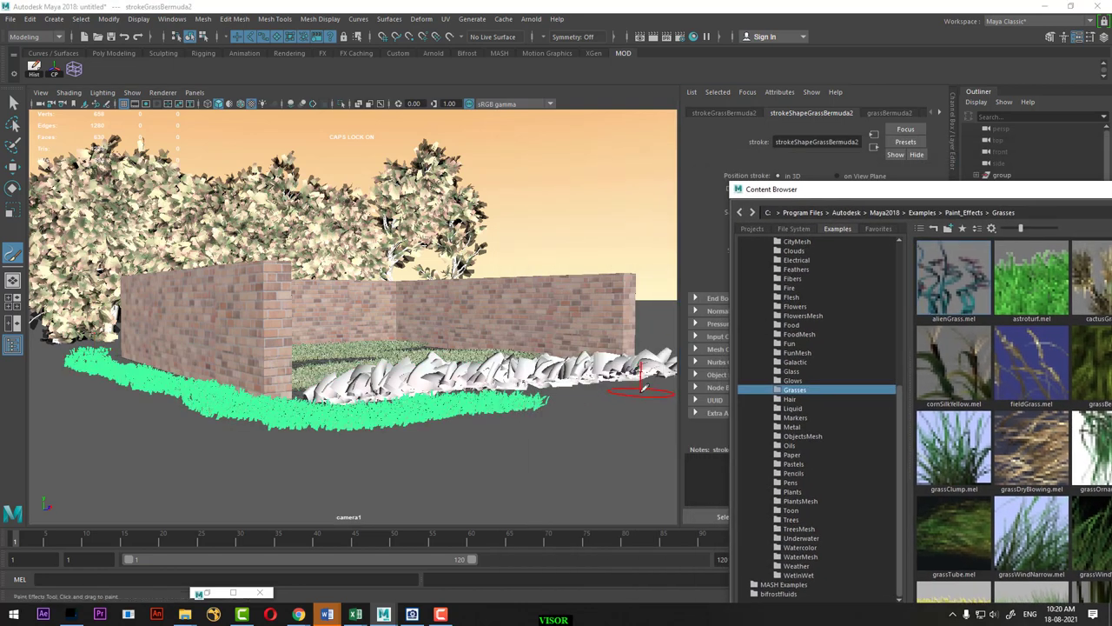
{"action": "left_click_drag", "start_coordinate": [643, 388], "coordinate": [662, 337]}
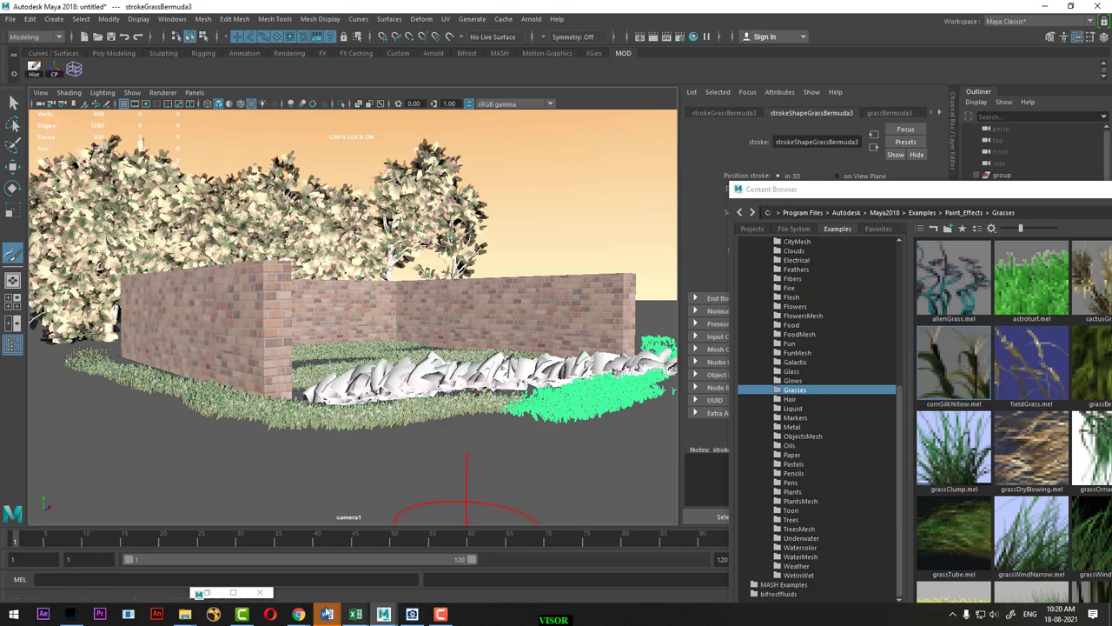
{"action": "key", "text": "super"}
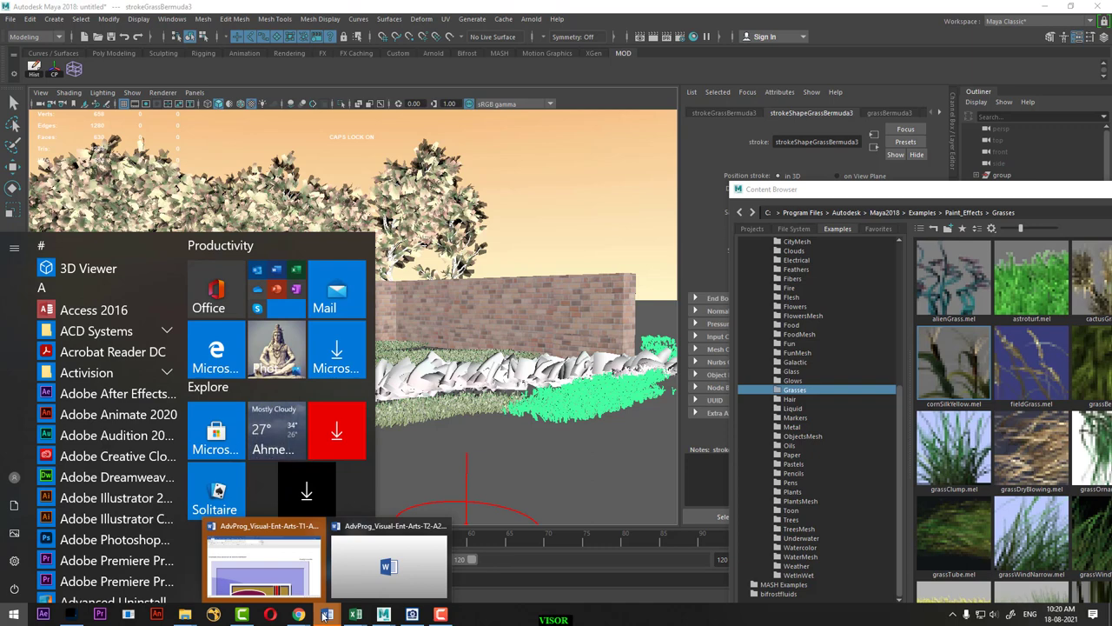
Search 'ch' in the Start menu and launch Google Chrome
{"action": "type", "text": "cH"}
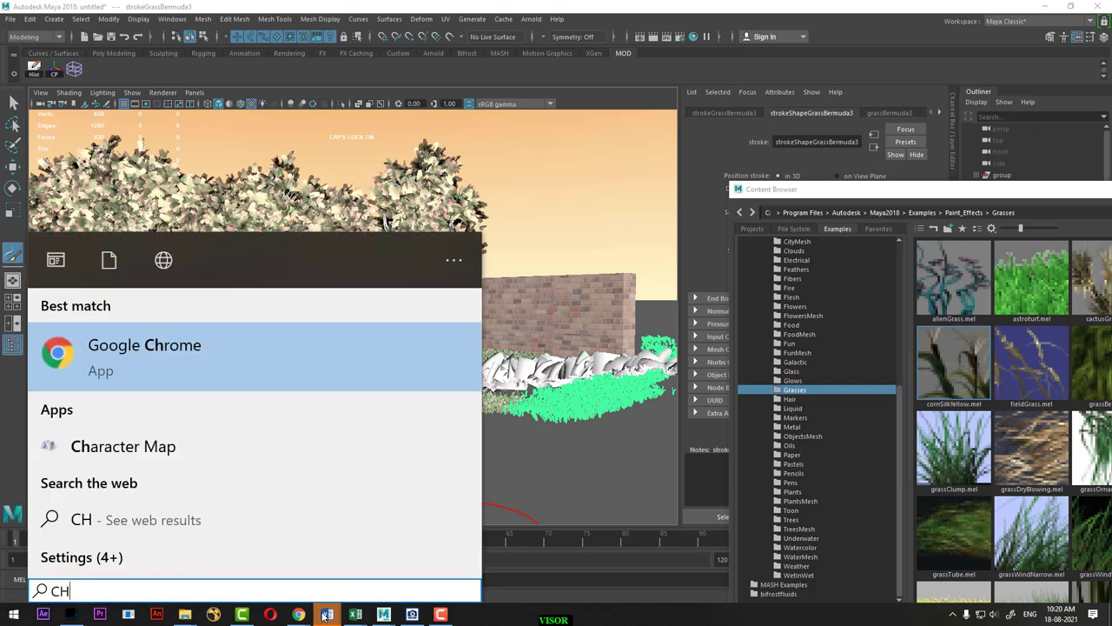
{"action": "left_click", "coordinate": [233, 363]}
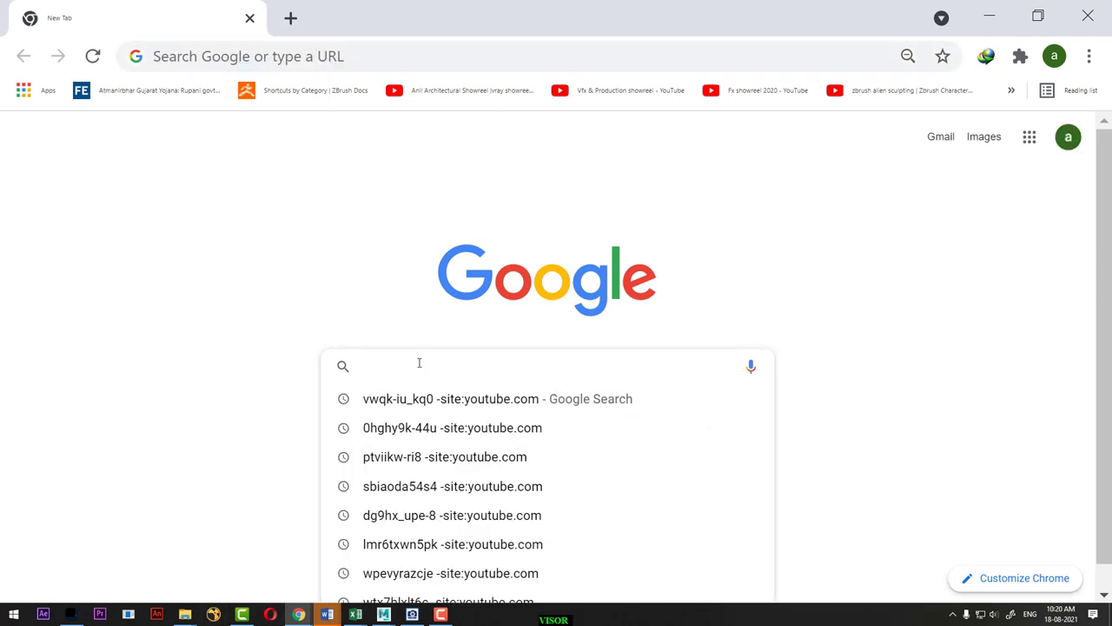
Search Google Images for 'ground seamless texture' and preview the sandy dirt texture
{"action": "type", "text": "GROUND"}
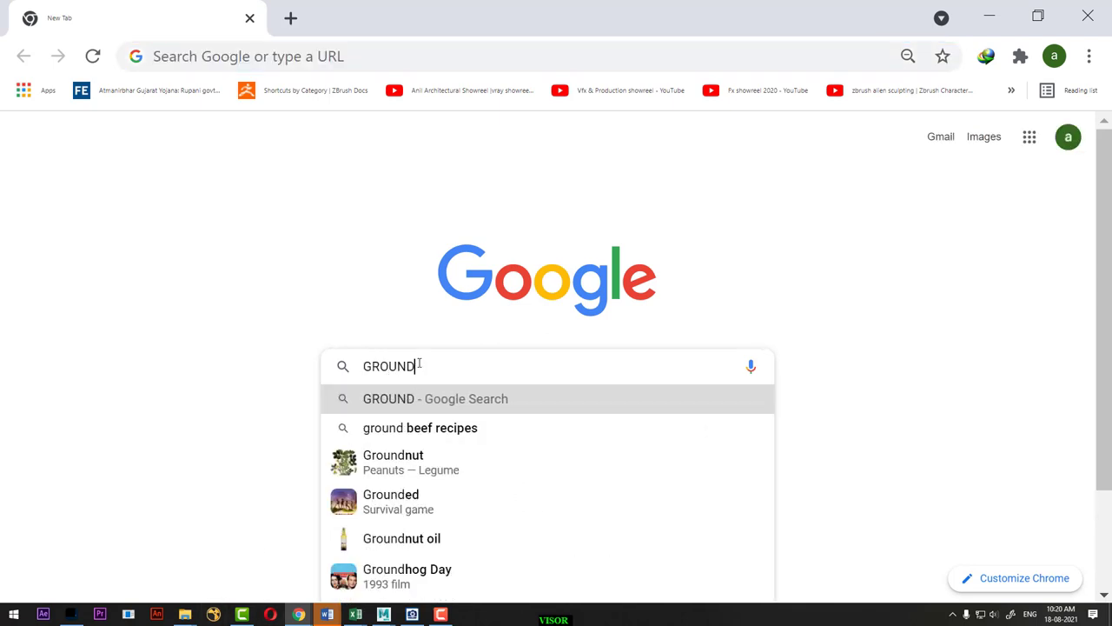
{"action": "key", "text": "Return"}
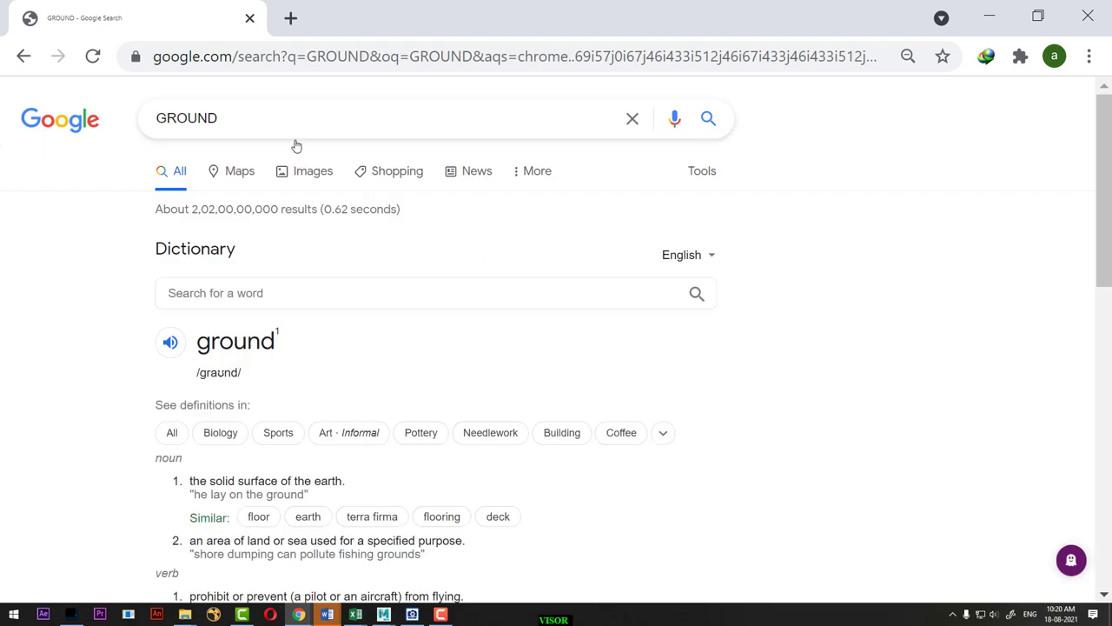
{"action": "type", "text": " SE"}
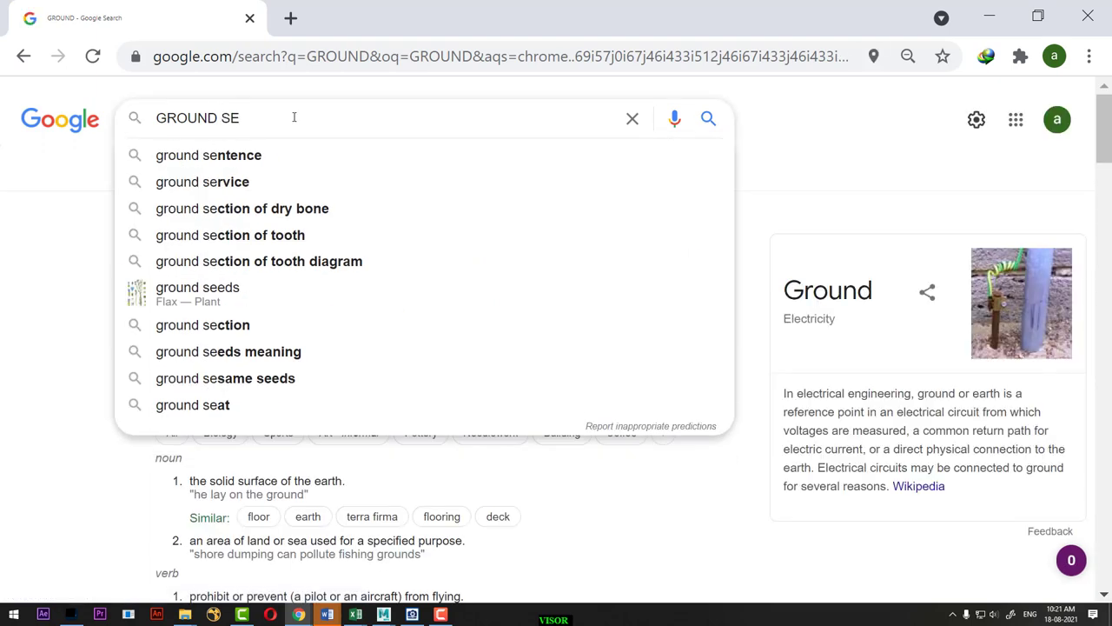
{"action": "type", "text": "AMLESS"}
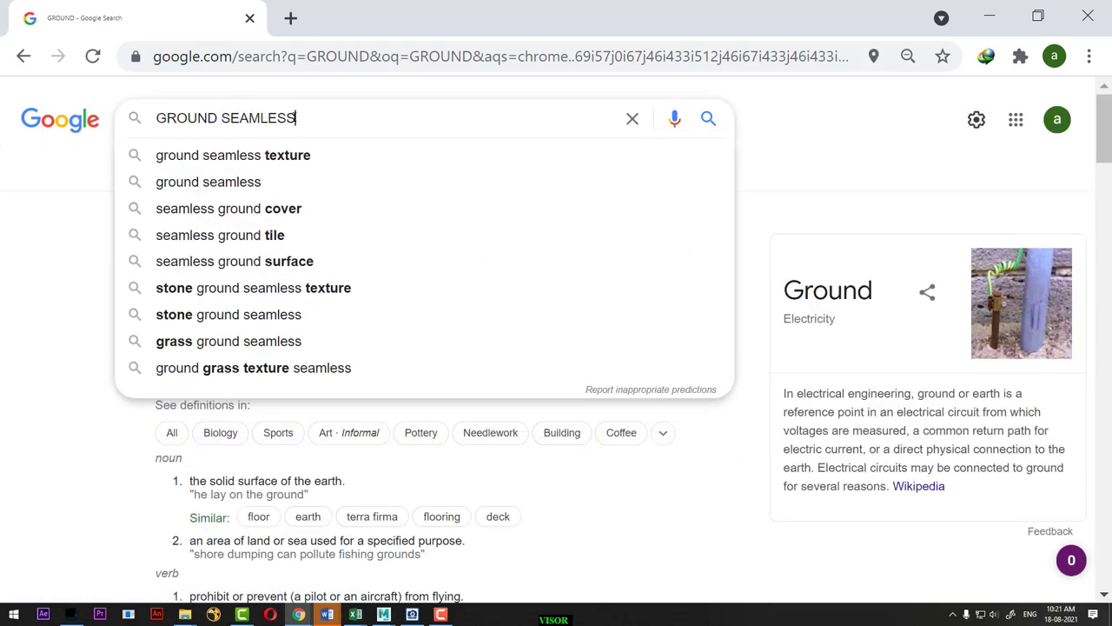
{"action": "key", "text": "Down"}
{"action": "key", "text": "Return"}
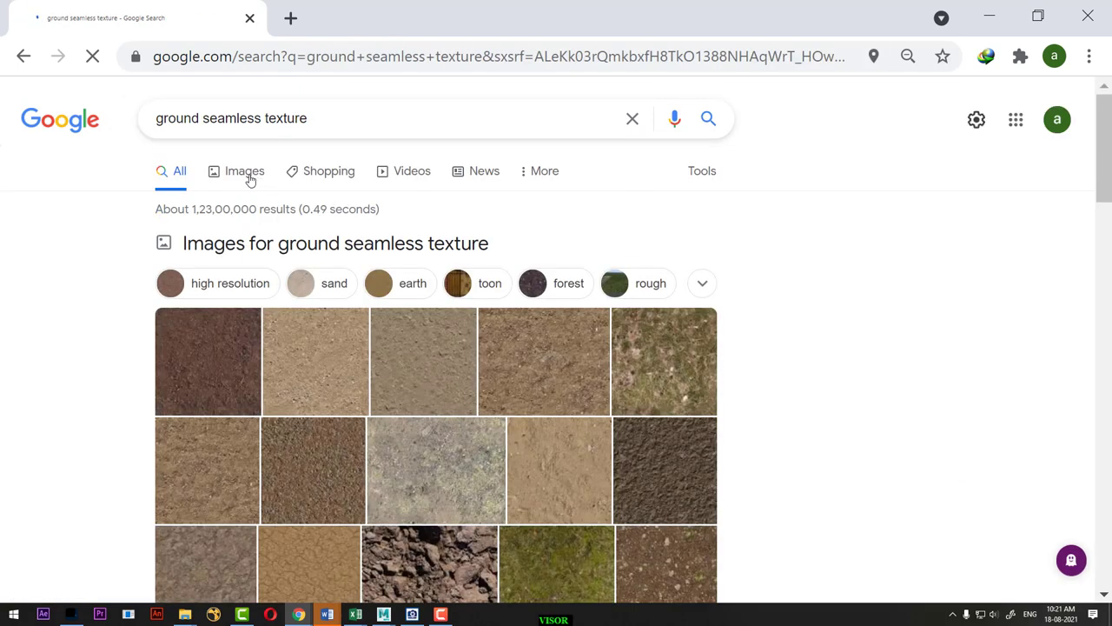
{"action": "left_click", "coordinate": [244, 173]}
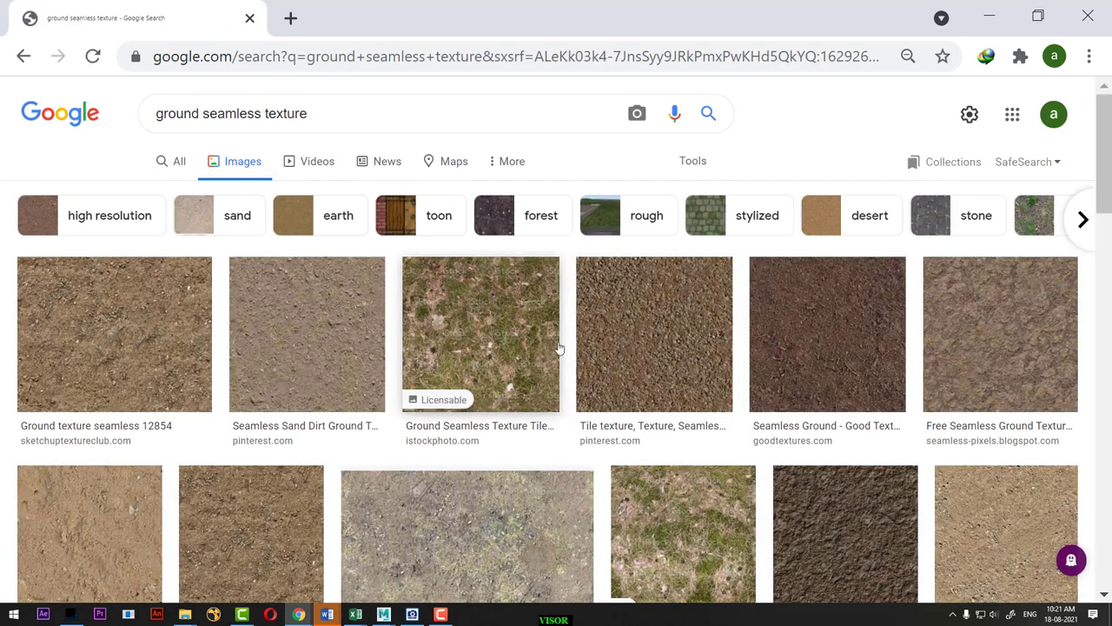
{"action": "left_click", "coordinate": [310, 341]}
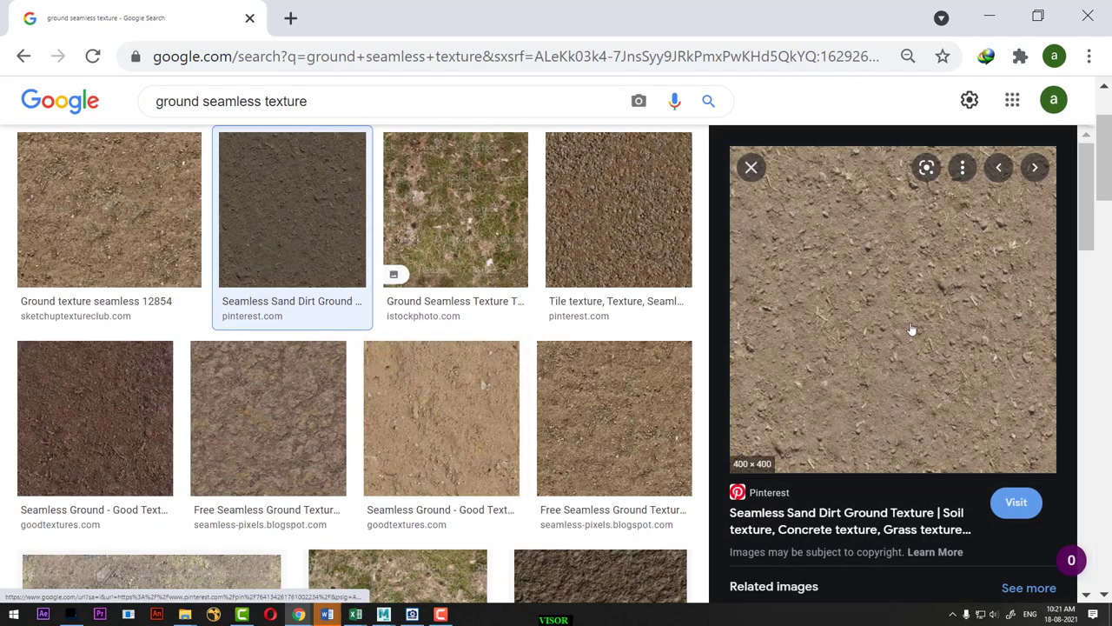
Save the sand-dirt image as a JPEG into the hauntedhallway_MB folder, then close Chrome
{"action": "right_click", "coordinate": [859, 282]}
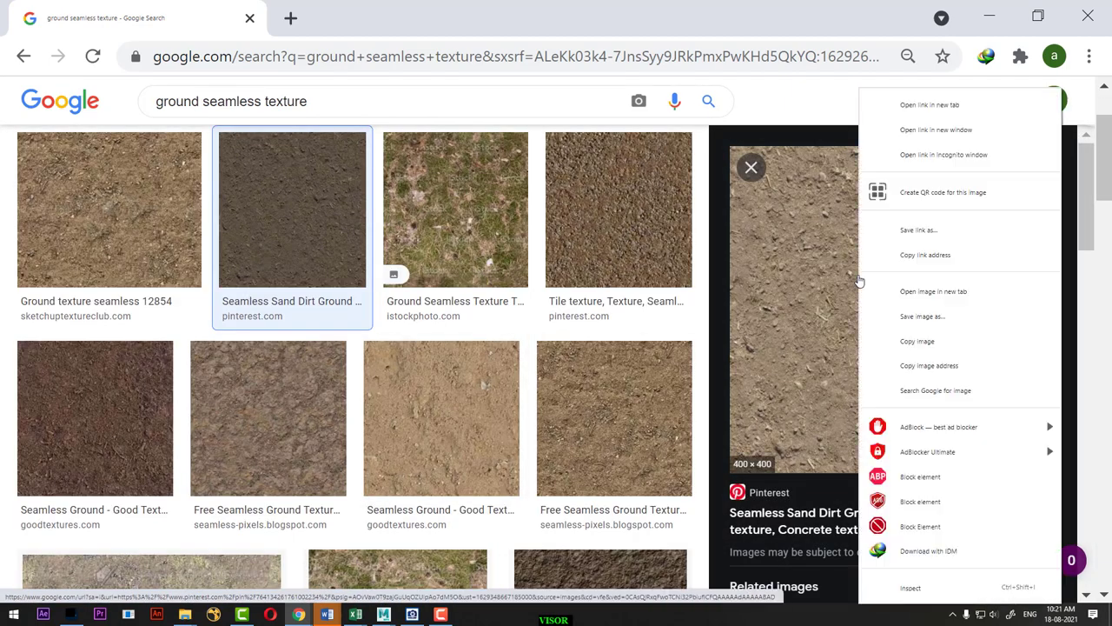
{"action": "left_click", "coordinate": [930, 319]}
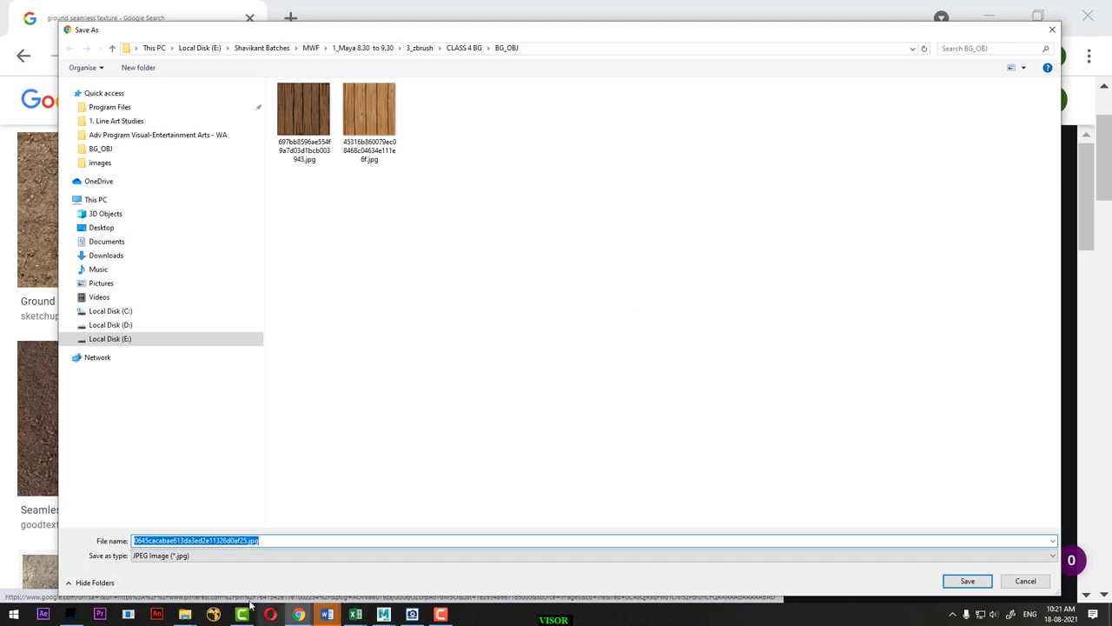
{"action": "left_click", "coordinate": [185, 614]}
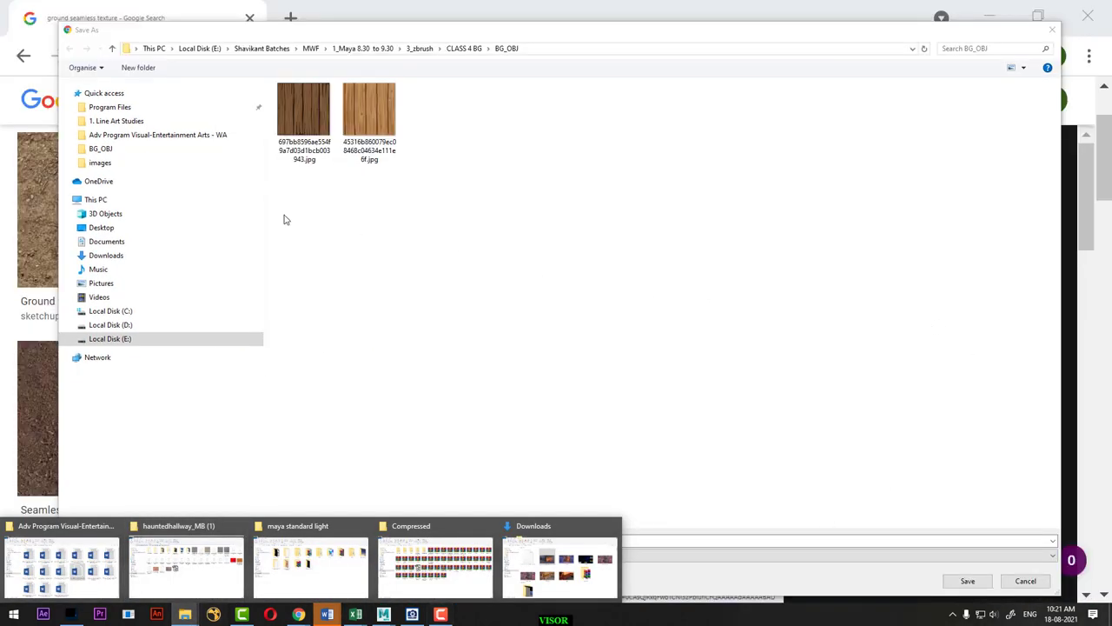
{"action": "mouse_move", "coordinate": [186, 560]}
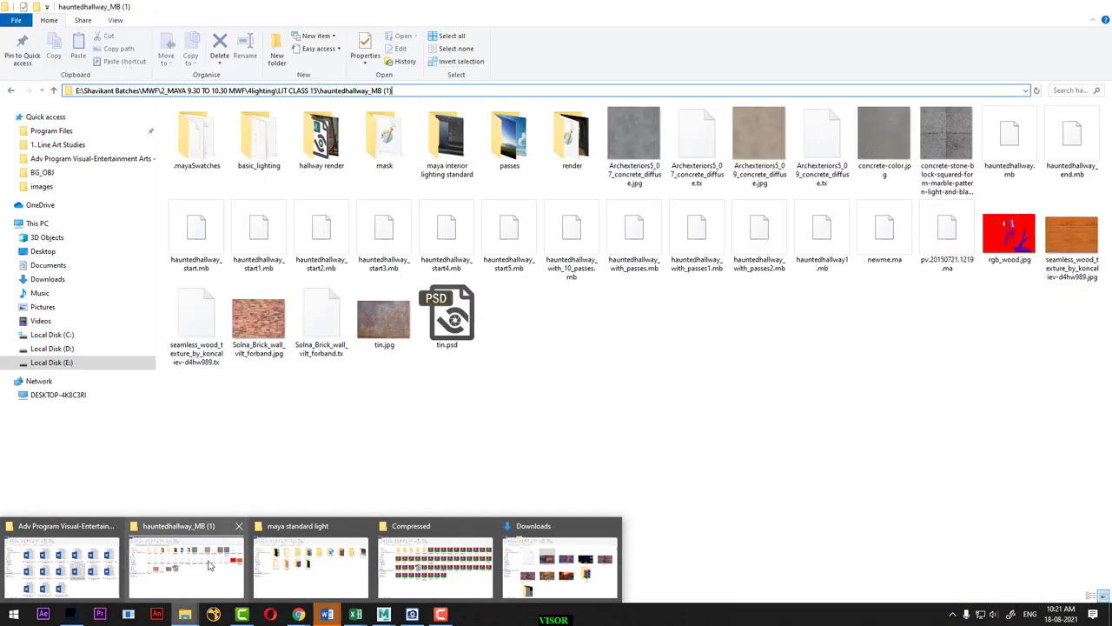
{"action": "left_click", "coordinate": [208, 565]}
{"action": "left_click", "coordinate": [569, 89]}
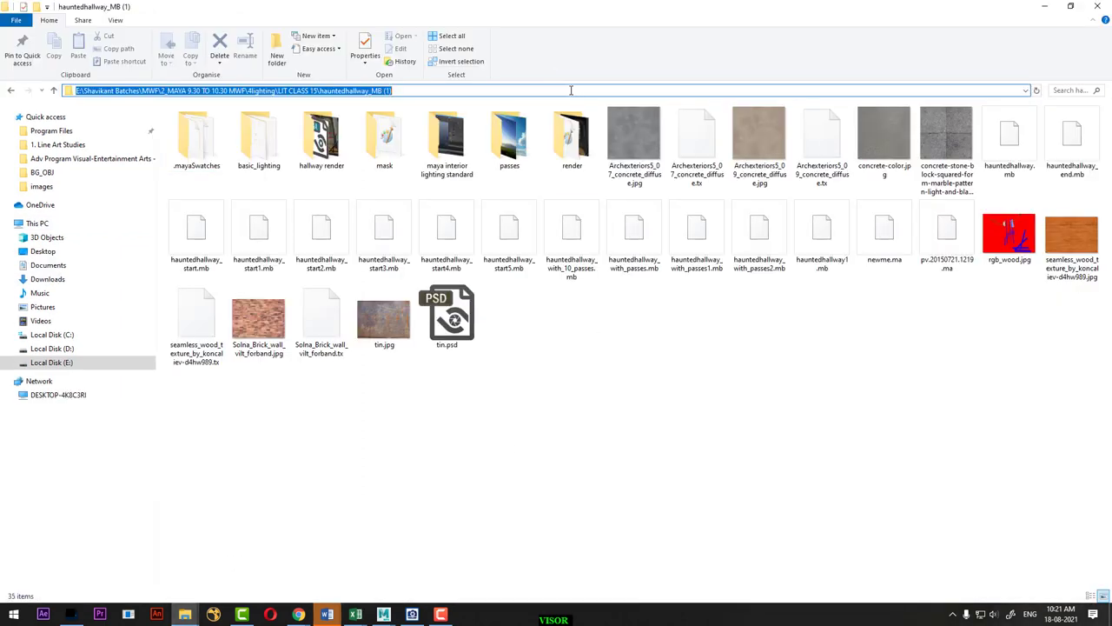
{"action": "key", "text": "alt+Tab"}
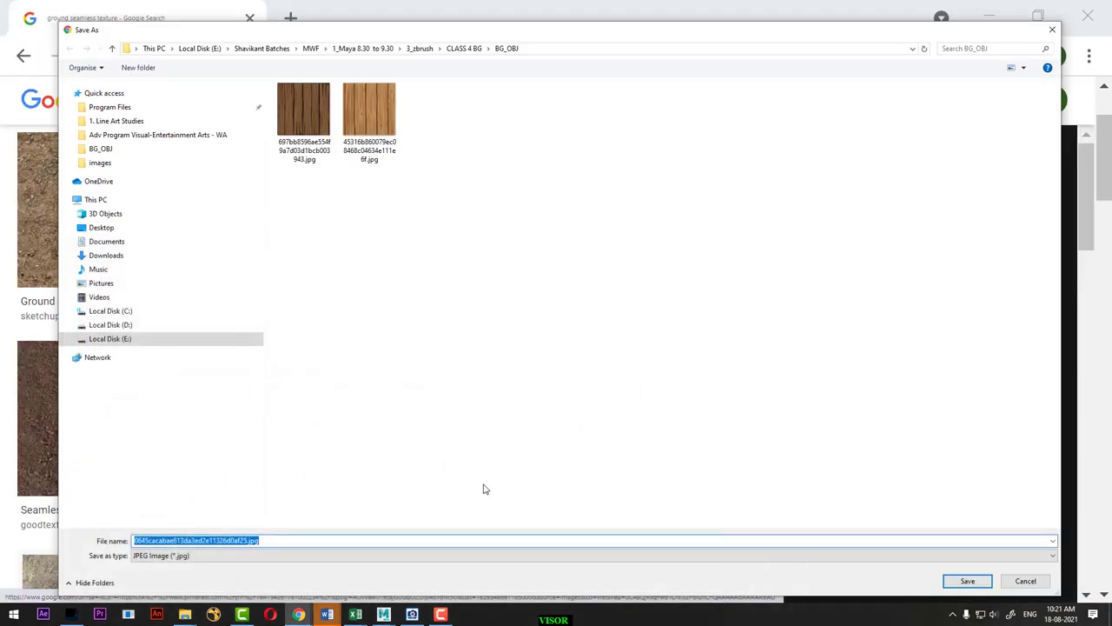
{"action": "type", "text": "E:\\Shavikant Batches\\MWF\\2_MAYA 9.30 TO 10.30 MWF\\4lighting\\LIT CLASS 15\\hauntedhallway_MB (1)"}
{"action": "key", "text": "Return"}
{"action": "key", "text": "Return"}
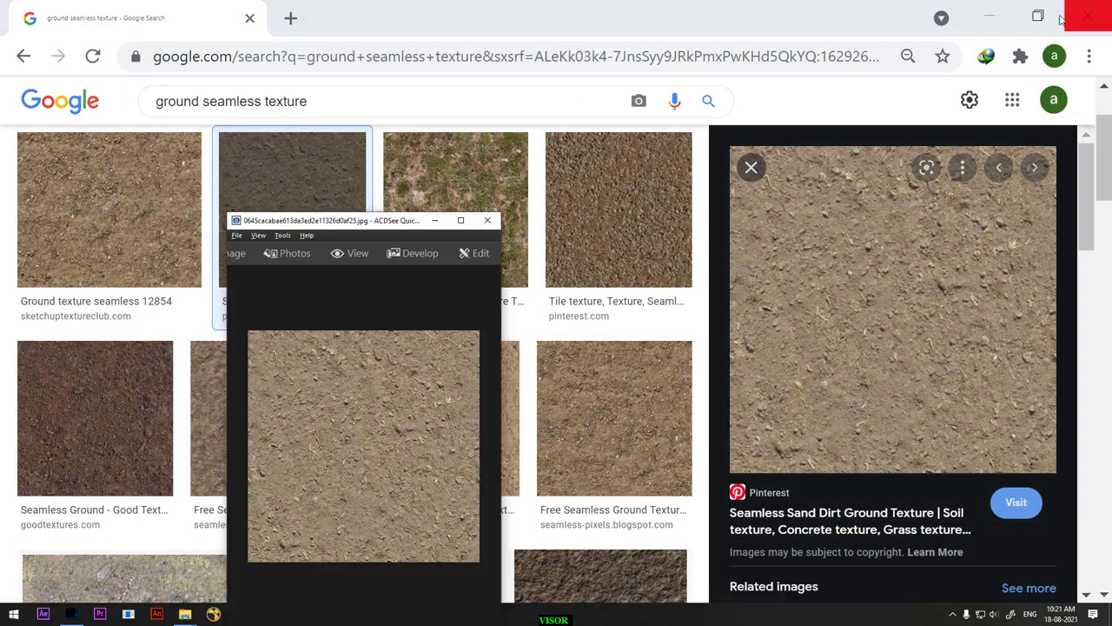
{"action": "left_click", "coordinate": [1062, 19]}
Select the ground plane pPlane1 and assign it a new Lambert material
{"action": "left_click", "coordinate": [434, 220]}
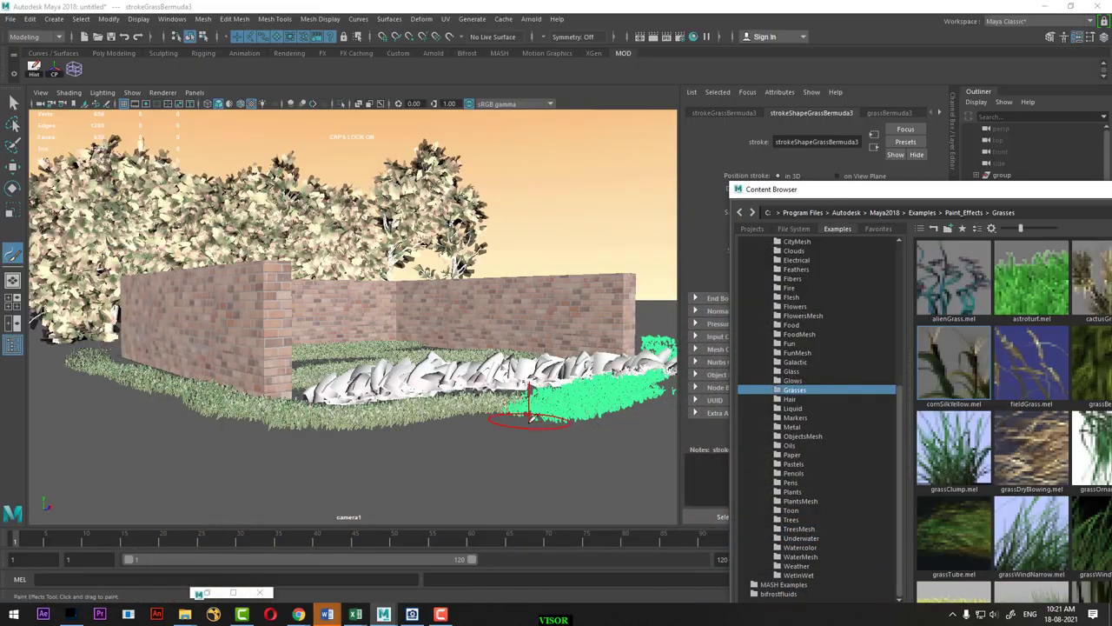
{"action": "key", "text": "w"}
{"action": "mouse_move", "coordinate": [521, 460]}
{"action": "left_mouse_down"}
{"action": "mouse_move", "coordinate": [449, 384]}
{"action": "mouse_move", "coordinate": [445, 435]}
{"action": "left_mouse_up"}
{"action": "left_click", "coordinate": [445, 435]}
{"action": "right_click", "coordinate": [493, 280]}
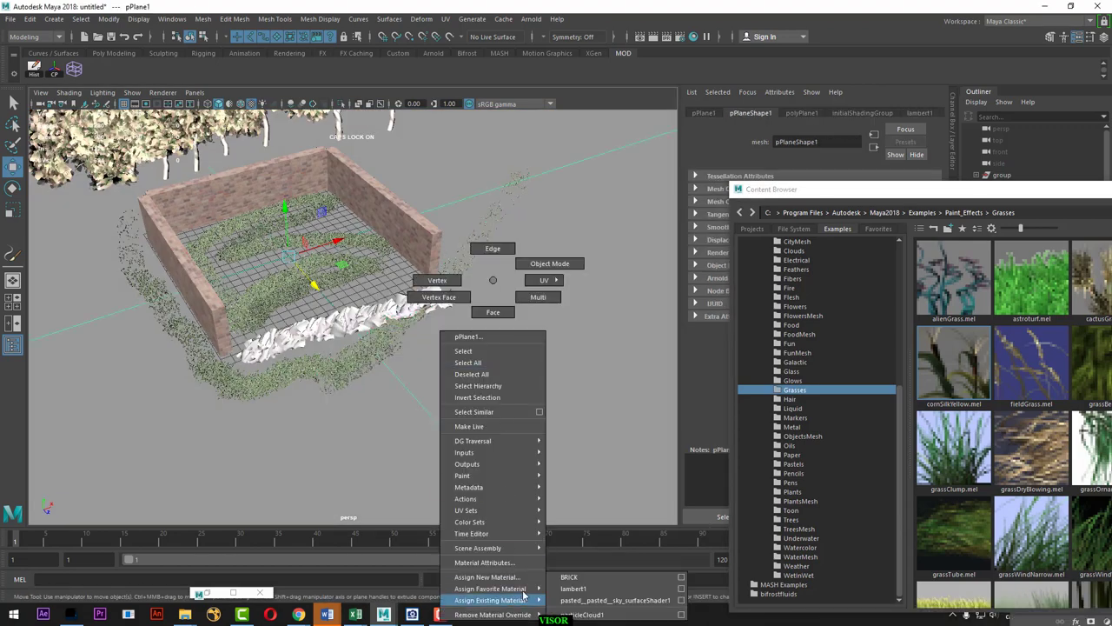
{"action": "mouse_move", "coordinate": [487, 577]}
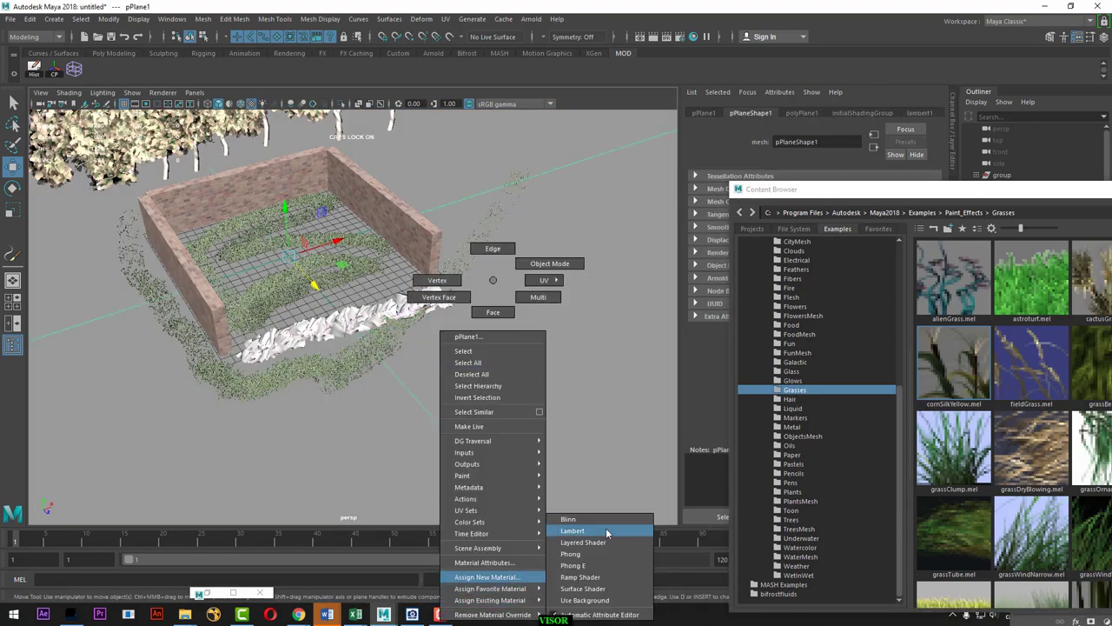
{"action": "left_click", "coordinate": [607, 531]}
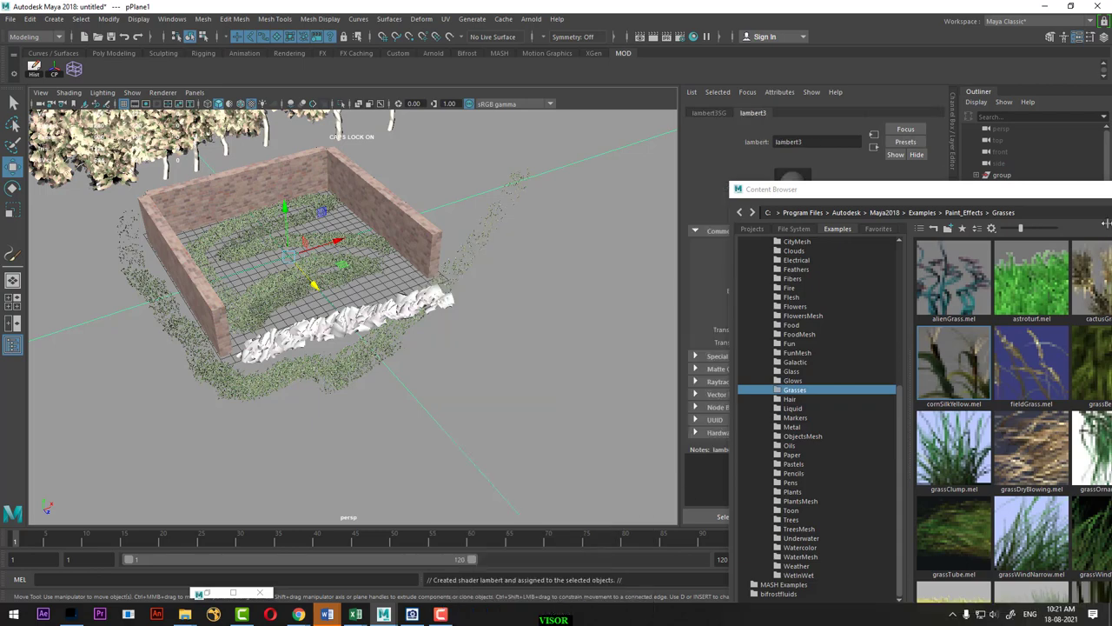
Move the Content Browser aside and rename lambert3 to GROUND
{"action": "left_click_drag", "start_coordinate": [1104, 193], "coordinate": [987, 239]}
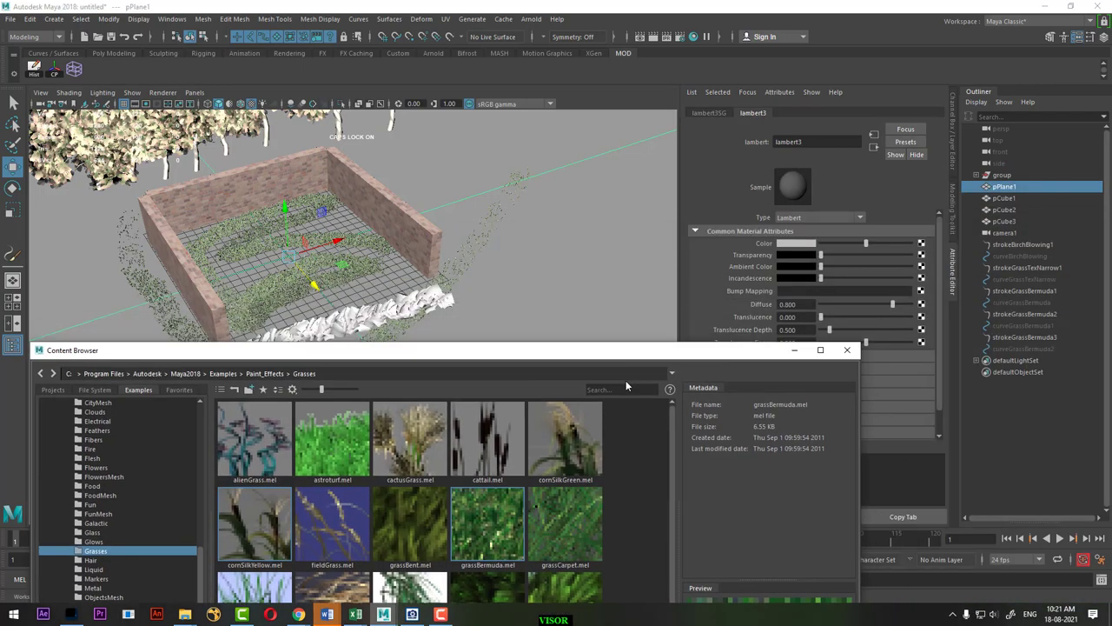
{"action": "left_click_drag", "start_coordinate": [1071, 248], "coordinate": [626, 386]}
{"action": "left_click", "coordinate": [779, 382]}
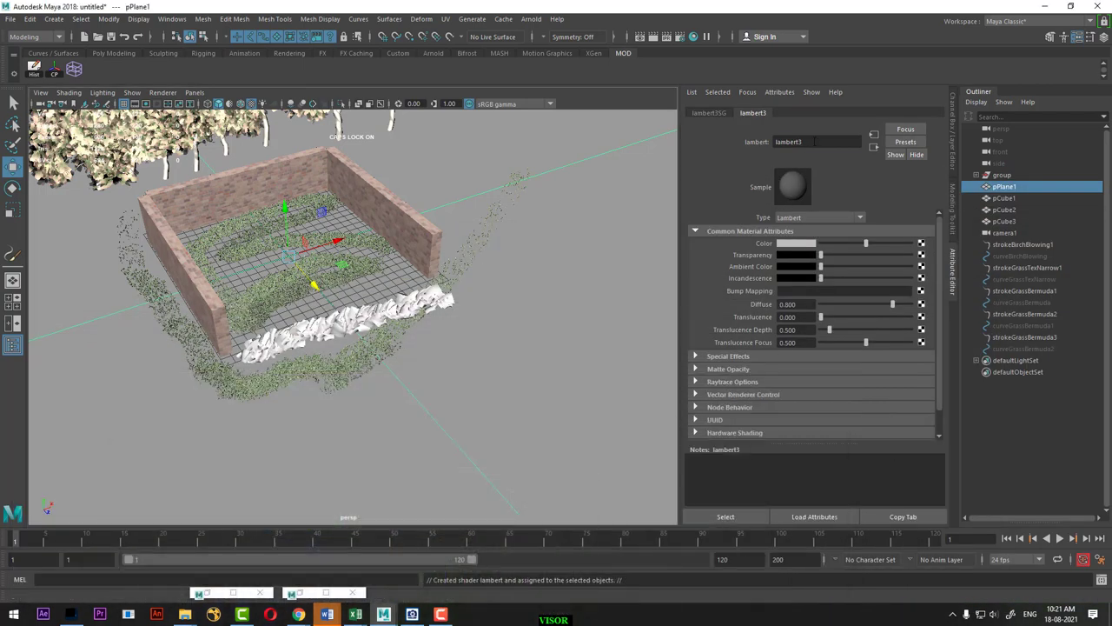
{"action": "double_click", "coordinate": [815, 140]}
{"action": "type", "text": "GROUND"}
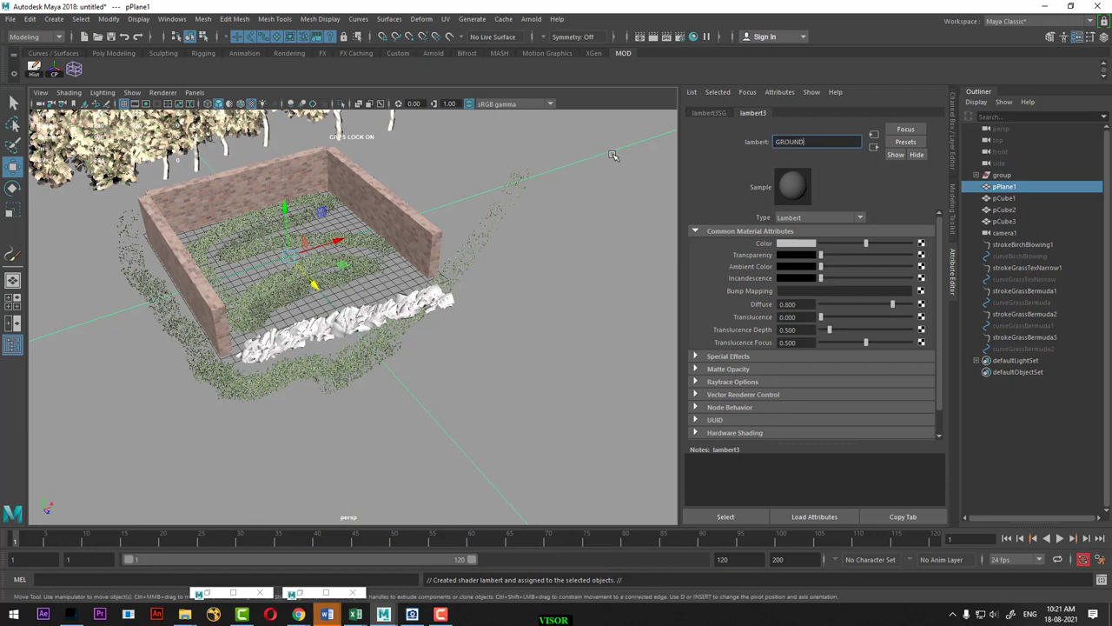
{"action": "key", "text": "Return"}
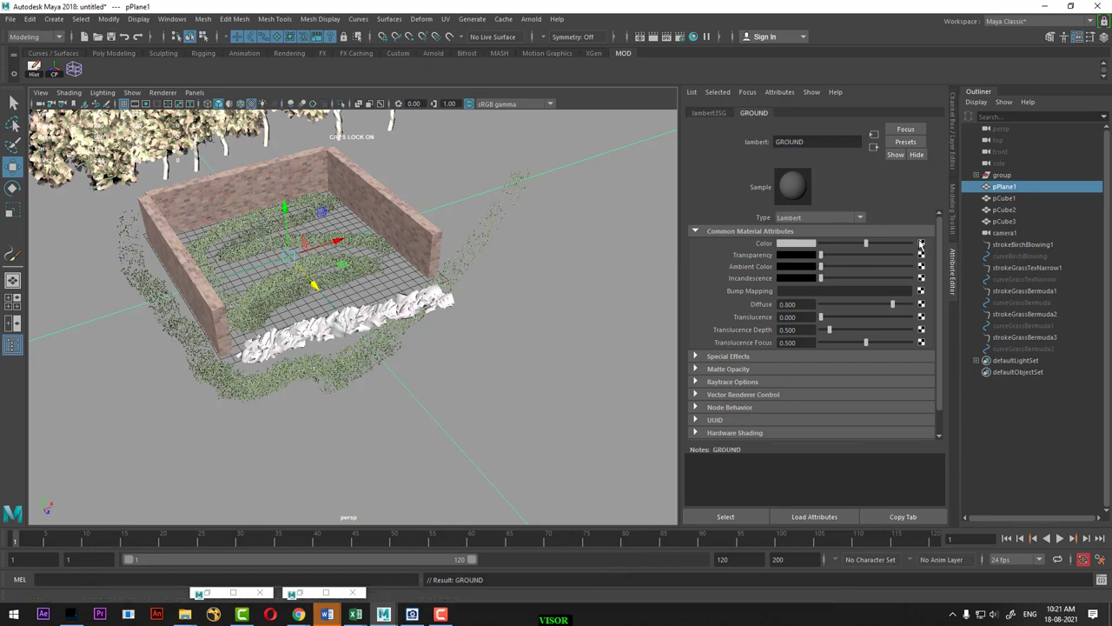
{"action": "left_click", "coordinate": [921, 244]}
Map a File texture to GROUND's colour using the downloaded 0645cacabae dirt JPEG
{"action": "left_click", "coordinate": [496, 308]}
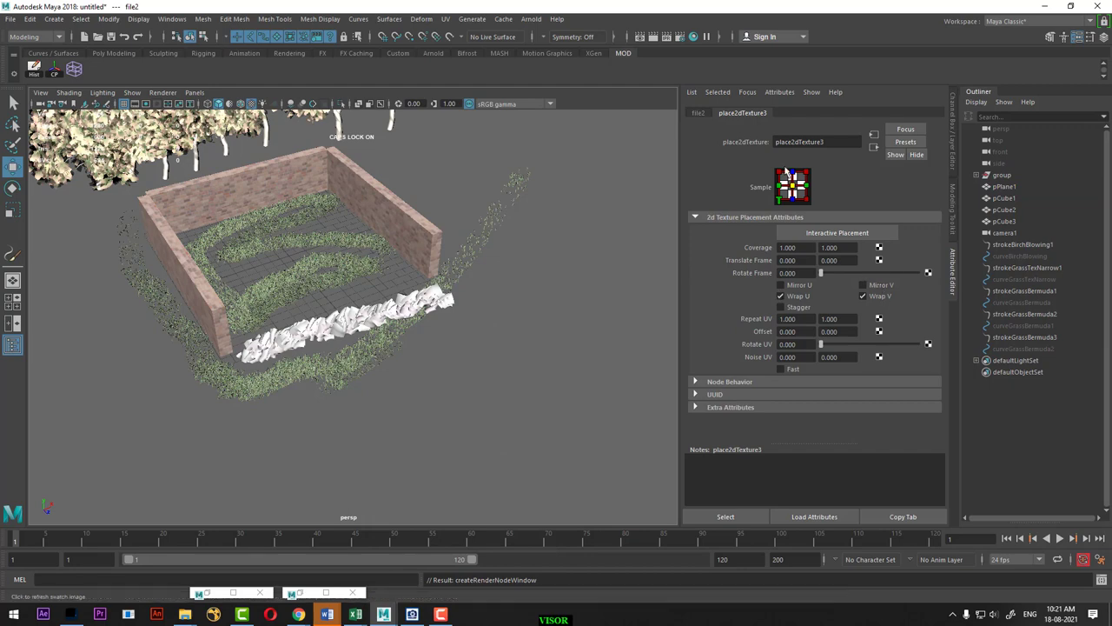
{"action": "left_click", "coordinate": [924, 271]}
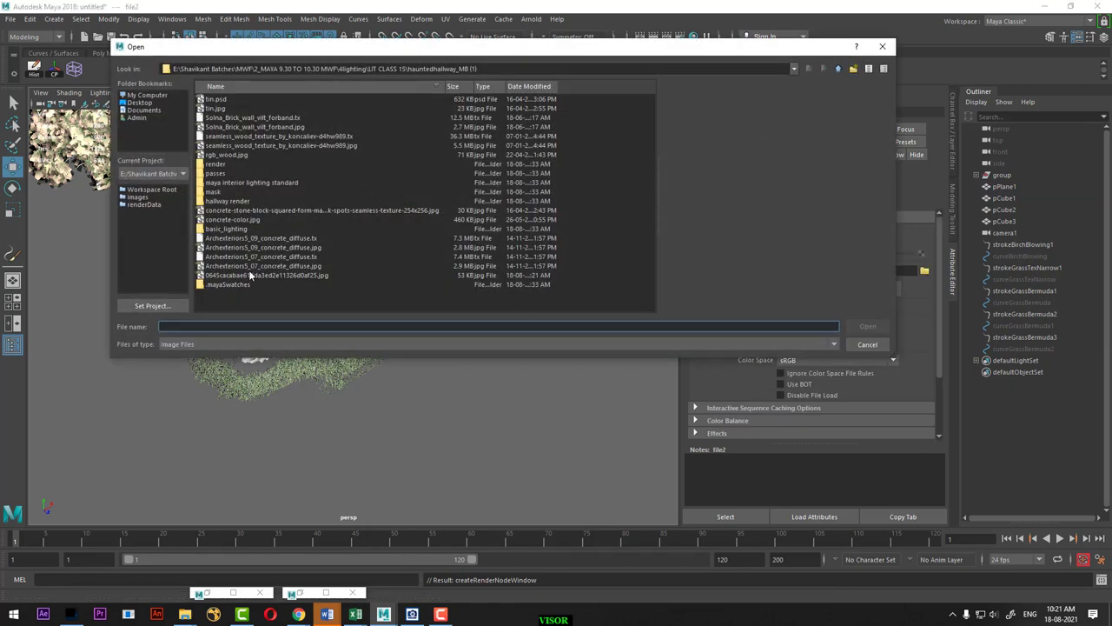
{"action": "left_click", "coordinate": [250, 276]}
{"action": "double_click", "coordinate": [250, 275]}
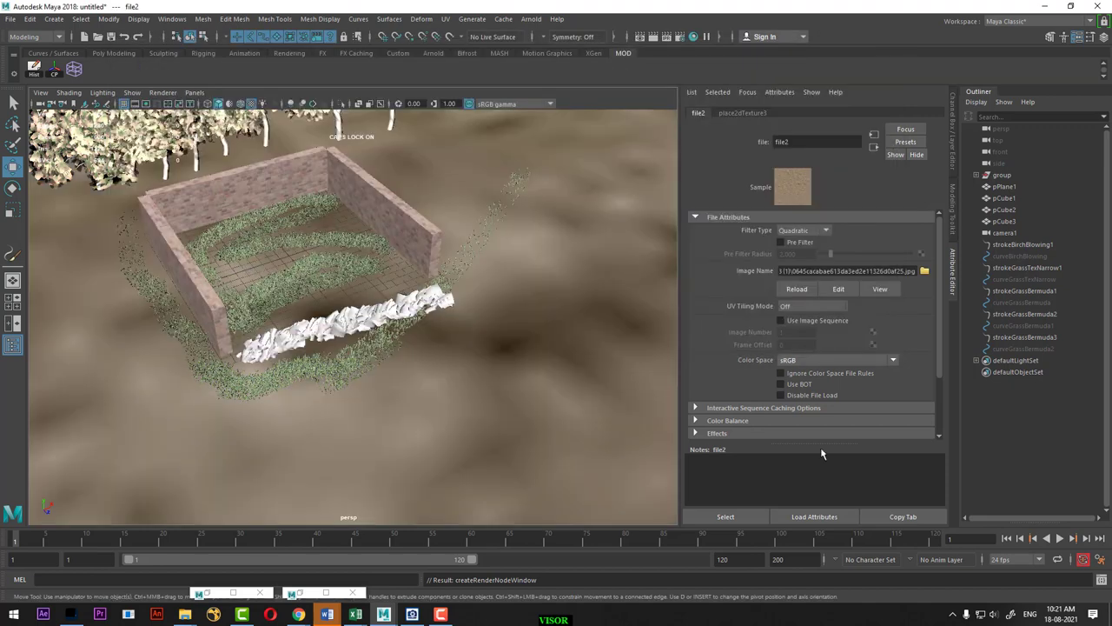
{"action": "right_click_drag", "start_coordinate": [587, 341], "coordinate": [380, 346], "text": "alt"}
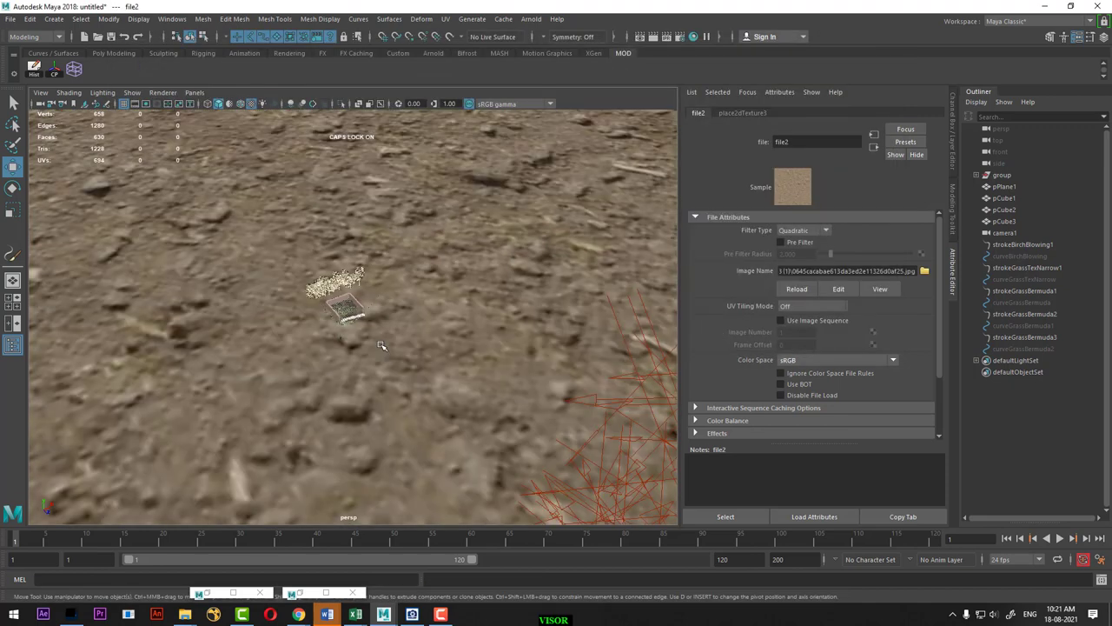
Set place2dTexture3 Repeat UV to 10 × 10, then 20 × 20, viewing through camera1
{"action": "left_click", "coordinate": [743, 113]}
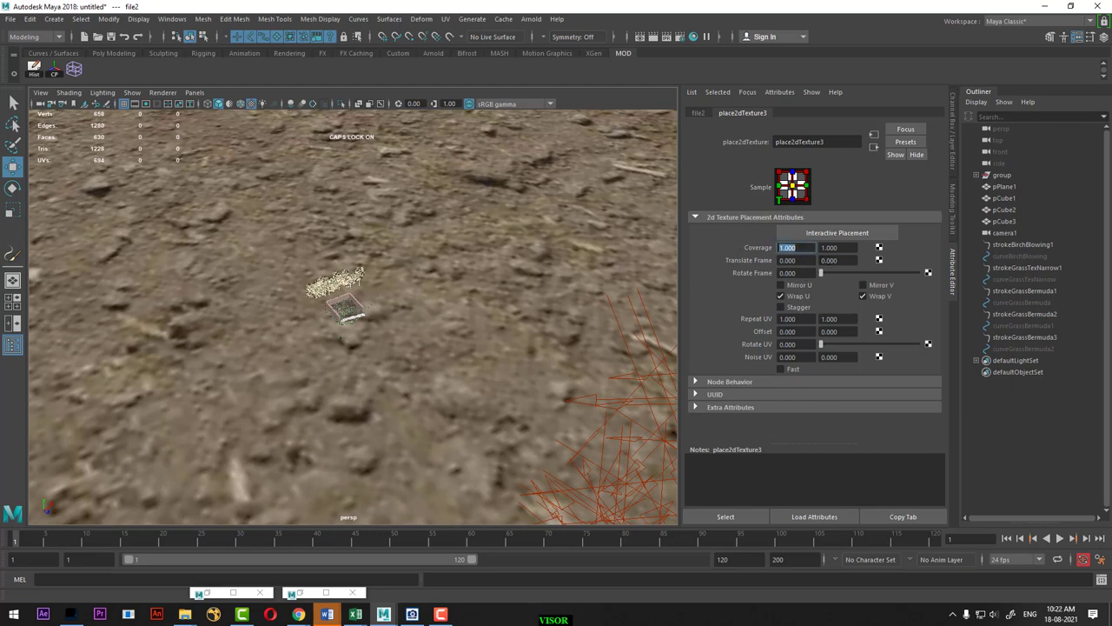
{"action": "left_click", "coordinate": [795, 319]}
{"action": "key", "text": "Tab"}
{"action": "type", "text": "10"}
{"action": "key", "text": "Return"}
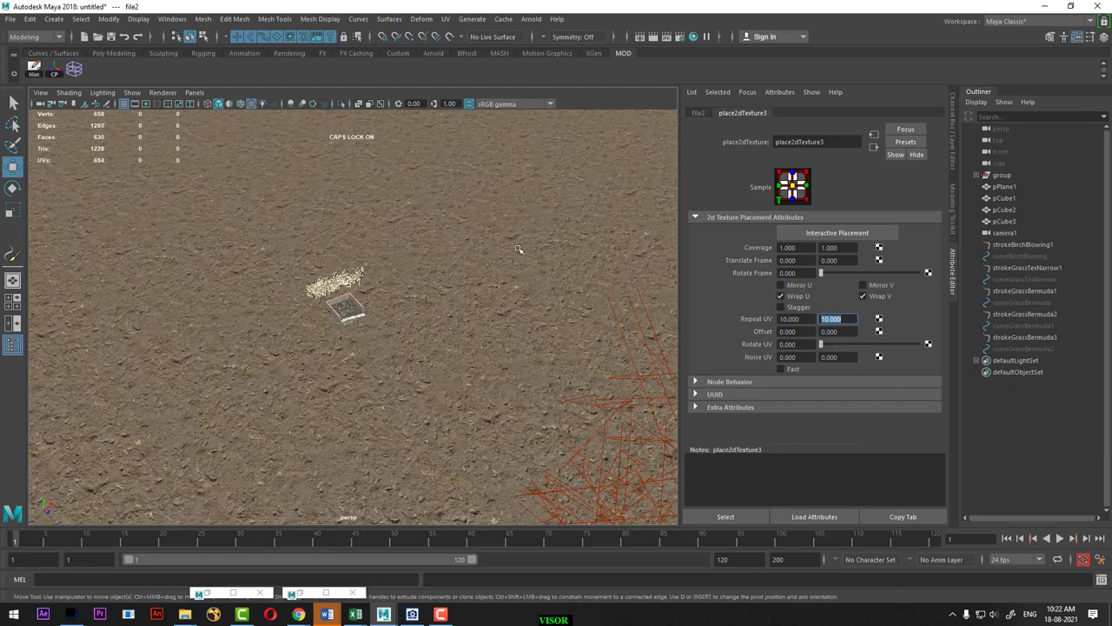
{"action": "left_click", "coordinate": [196, 93]}
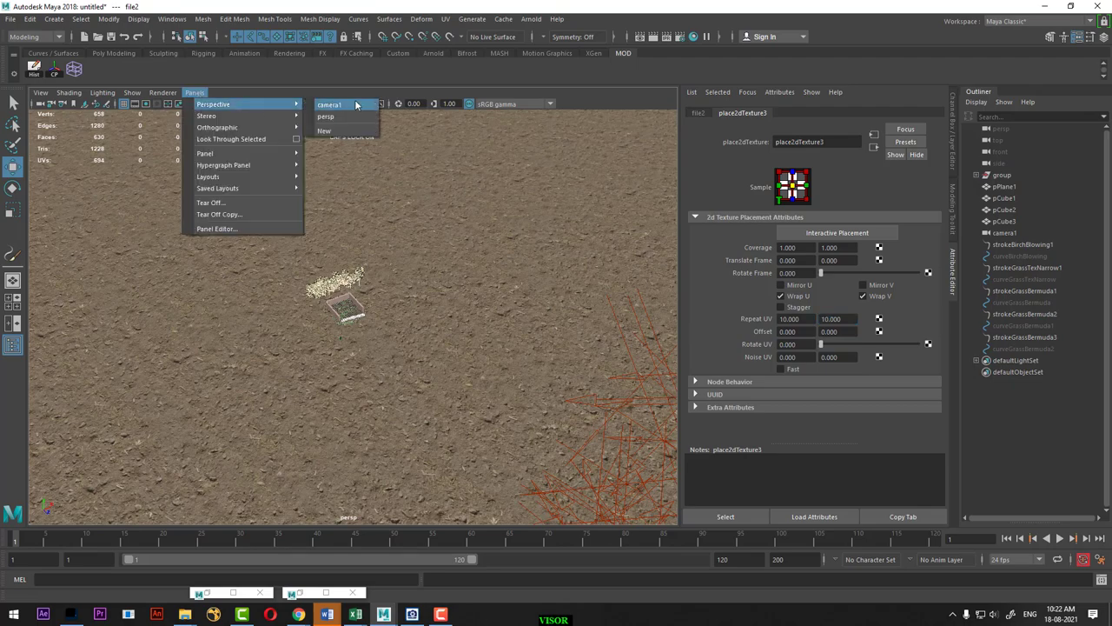
{"action": "left_click", "coordinate": [352, 106]}
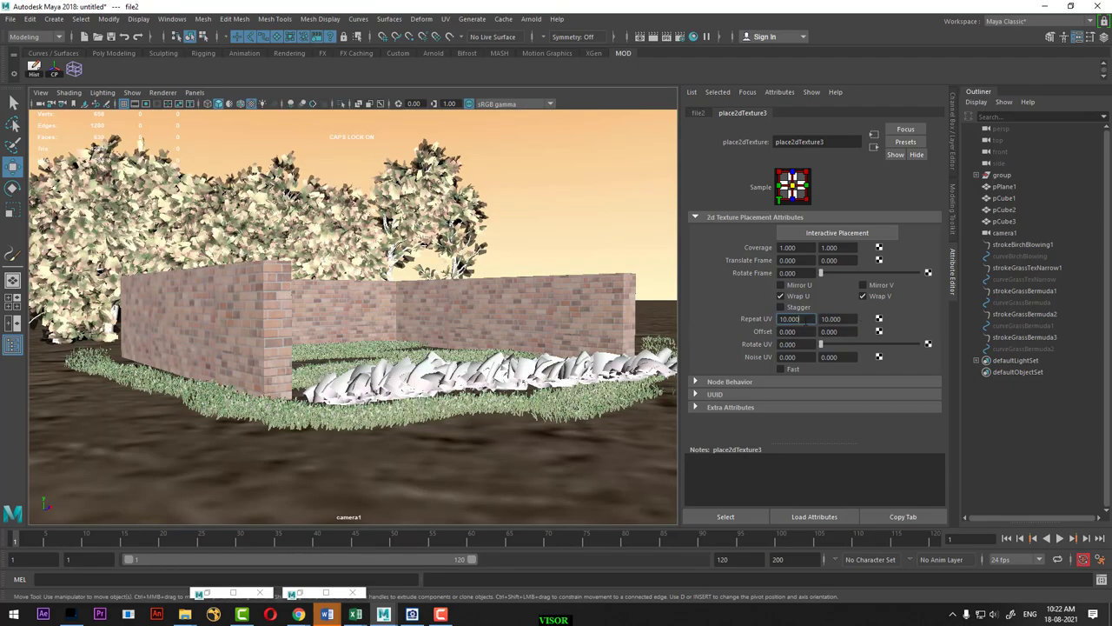
{"action": "left_click", "coordinate": [796, 318]}
{"action": "type", "text": "20"}
{"action": "key", "text": "Tab"}
{"action": "type", "text": "20"}
{"action": "key", "text": "Return"}
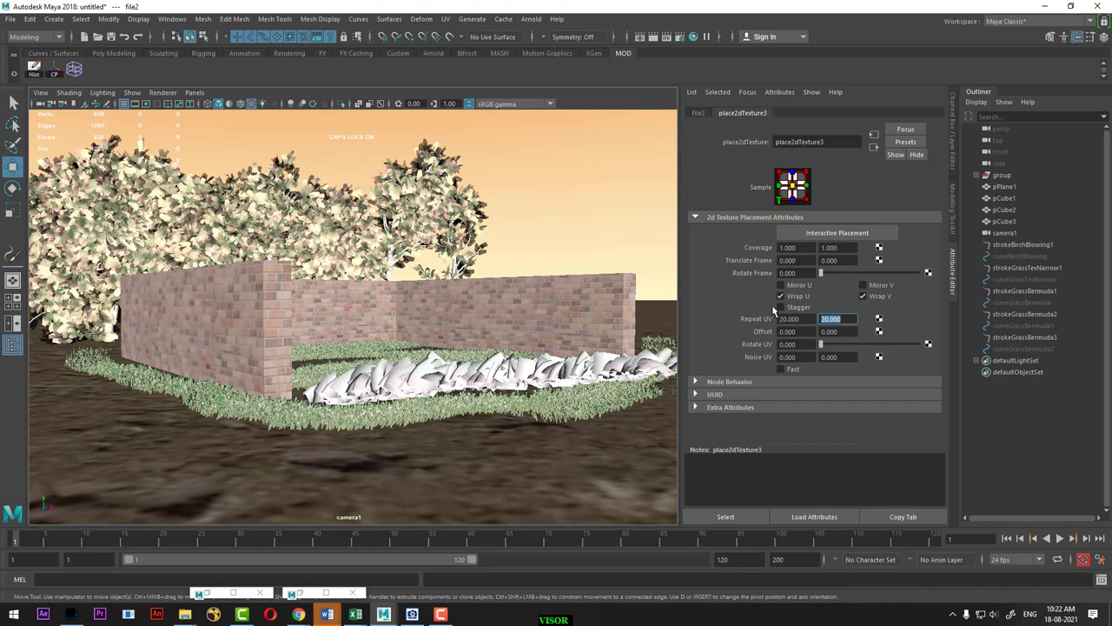
Raise the Repeat UV to 50 × 50 and finally 100 × 100
{"action": "key", "text": "shift+Tab"}
{"action": "type", "text": "50"}
{"action": "key", "text": "Tab"}
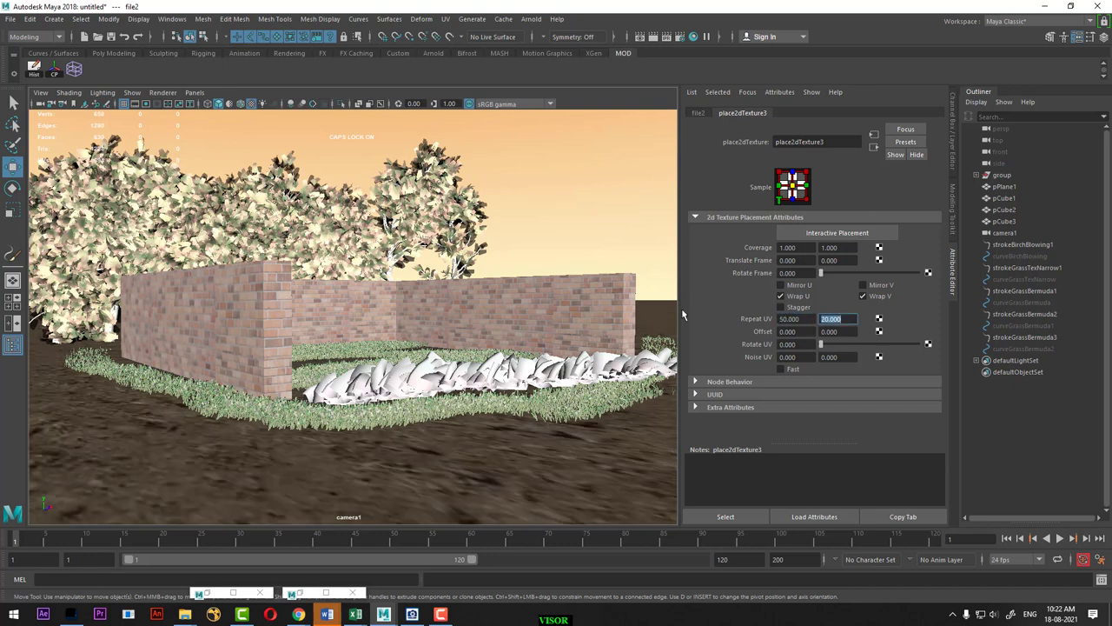
{"action": "type", "text": "50"}
{"action": "key", "text": "Return"}
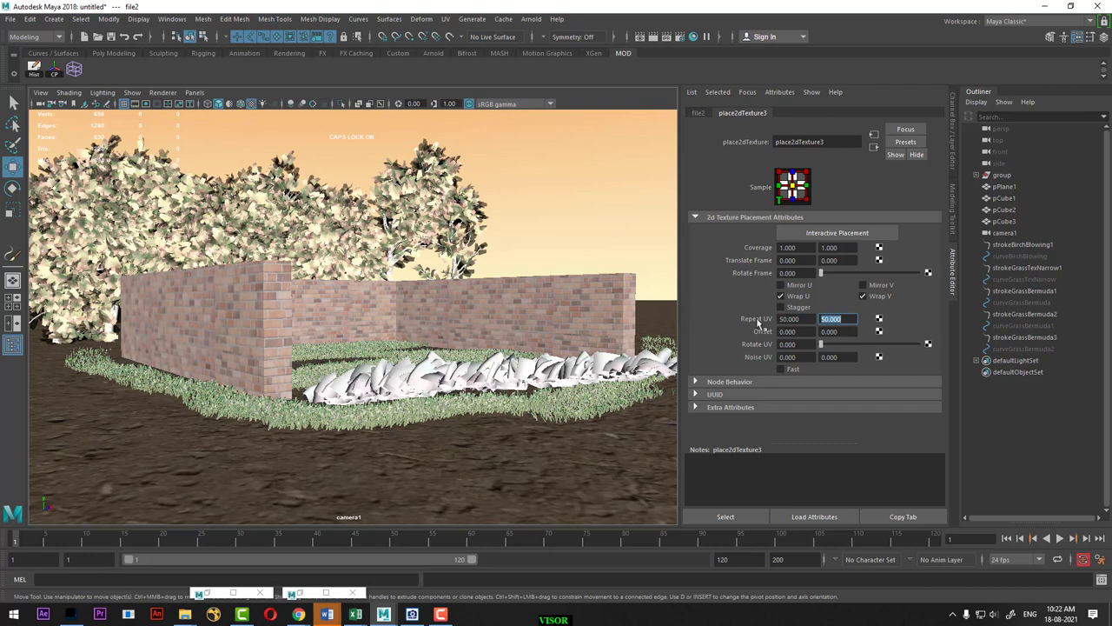
{"action": "key", "text": "shift+Tab"}
{"action": "type", "text": "100"}
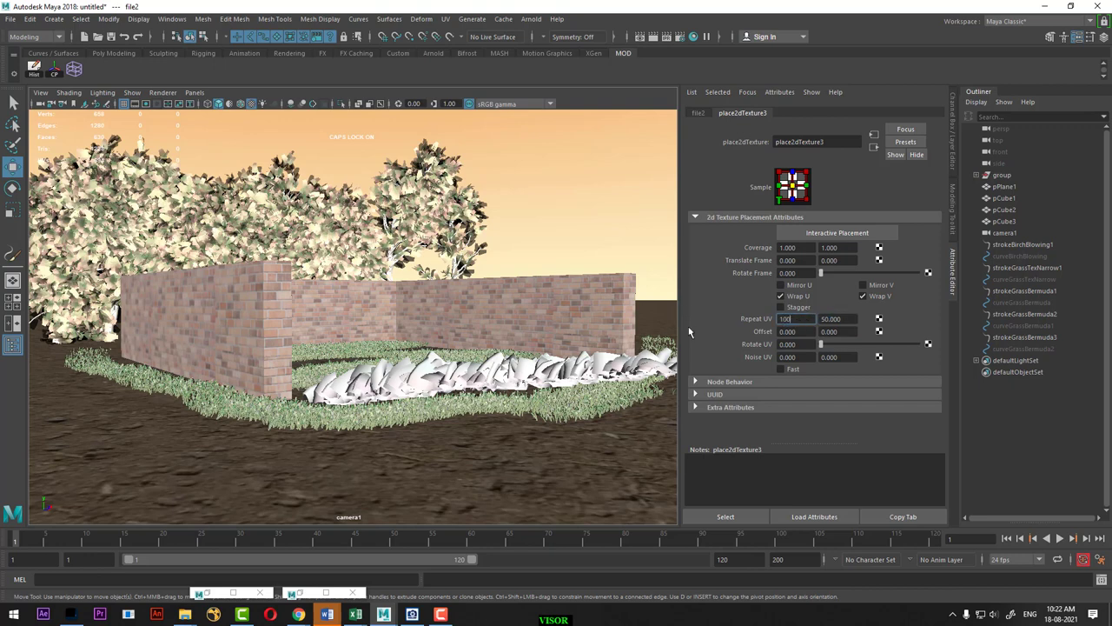
{"action": "key", "text": "Tab"}
{"action": "type", "text": "1"}
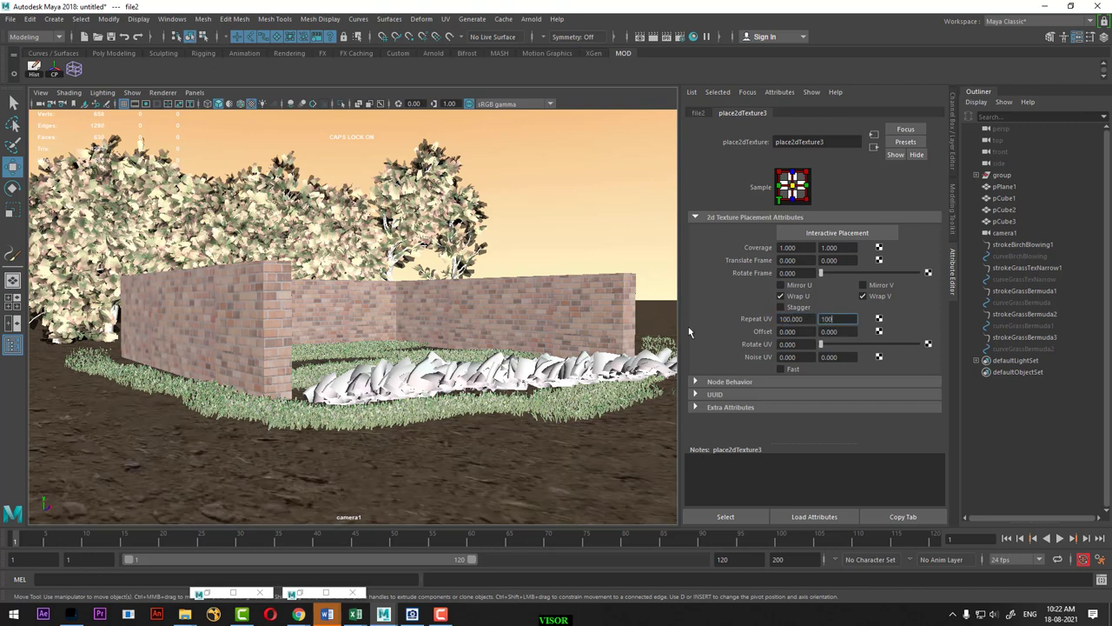
{"action": "key", "text": "Return"}
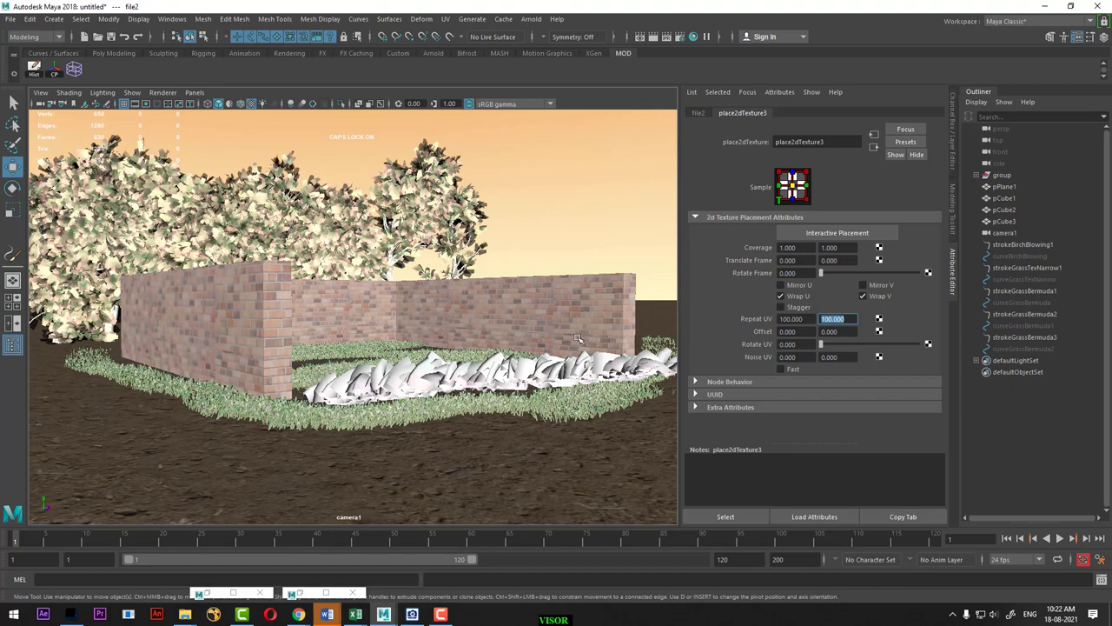
Render the camera1 frame with Maya Software, then re-render it to show the new tiled dirt ground
{"action": "left_click", "coordinate": [640, 37]}
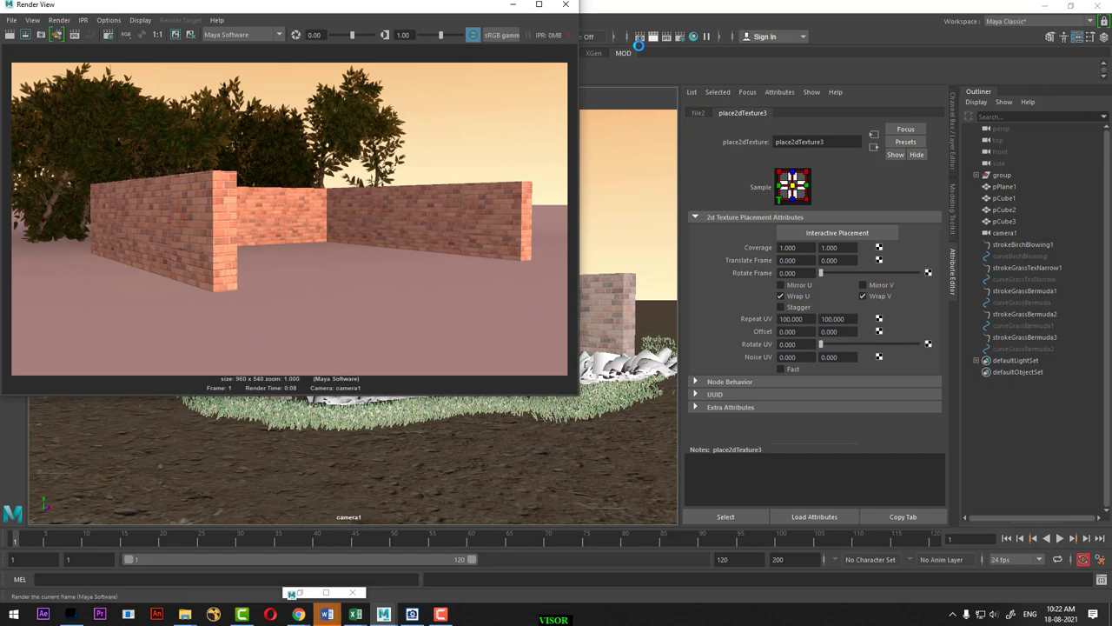
{"action": "left_click", "coordinate": [639, 40]}
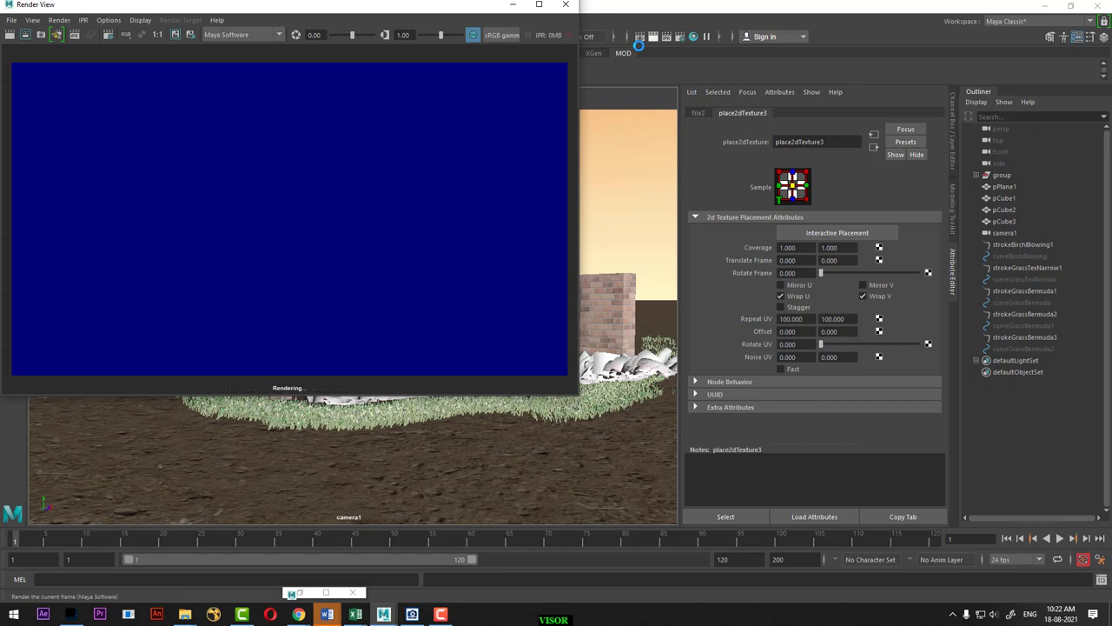
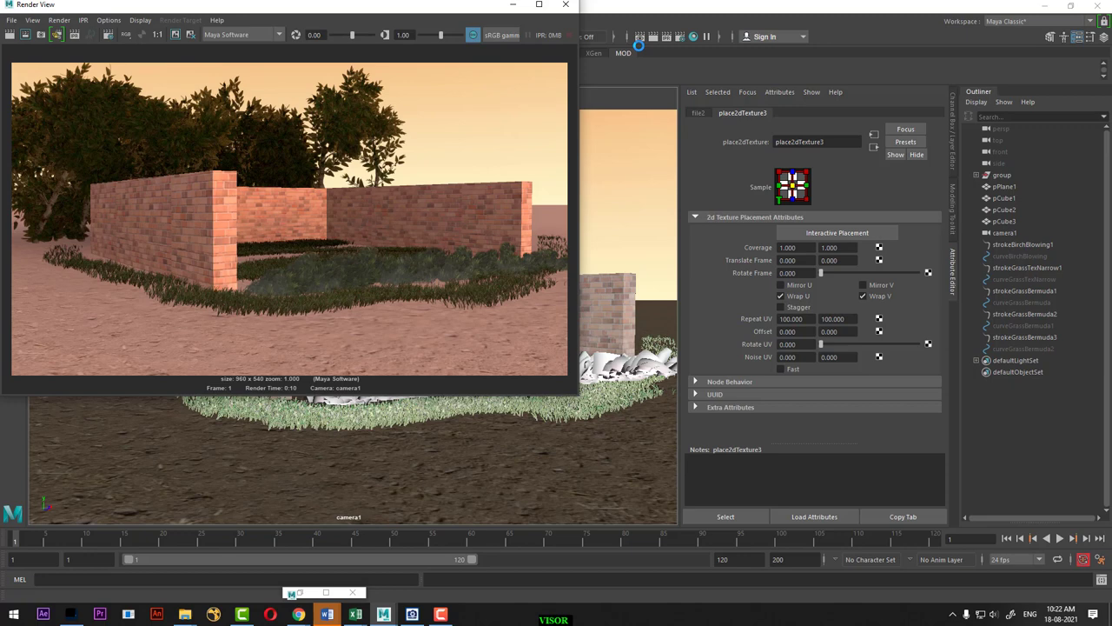
Switch the viewport to the perspective camera and arrange the render and brush browser windows side by side
{"action": "left_click", "coordinate": [514, 6]}
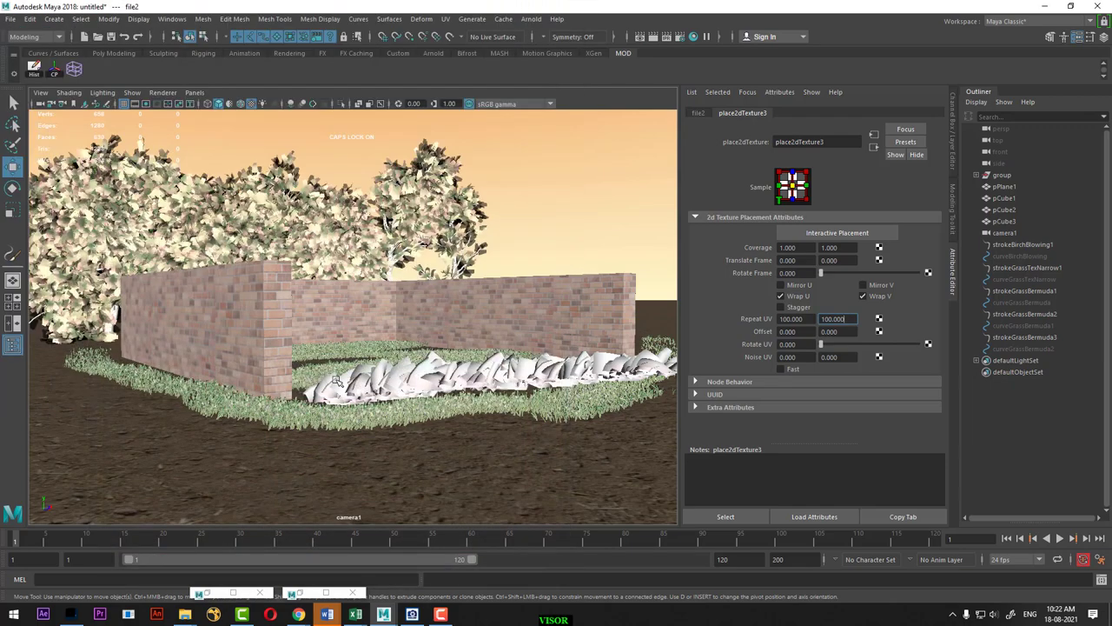
{"action": "key", "text": "space"}
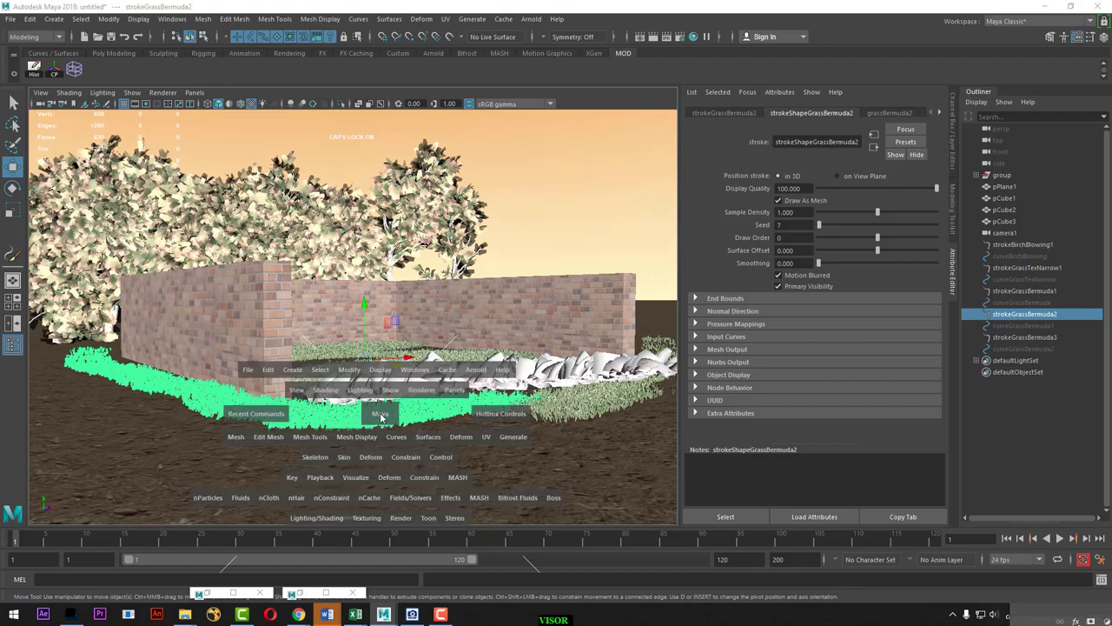
{"action": "left_click_drag", "start_coordinate": [371, 403], "coordinate": [322, 346]}
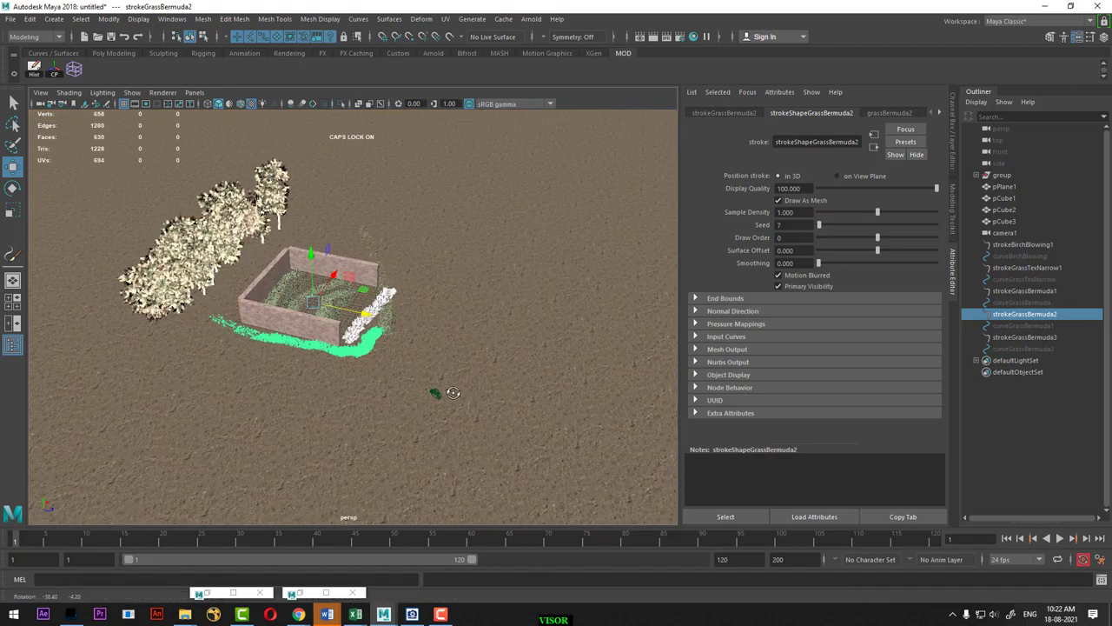
{"action": "right_click_drag", "start_coordinate": [322, 346], "coordinate": [281, 574], "text": "alt"}
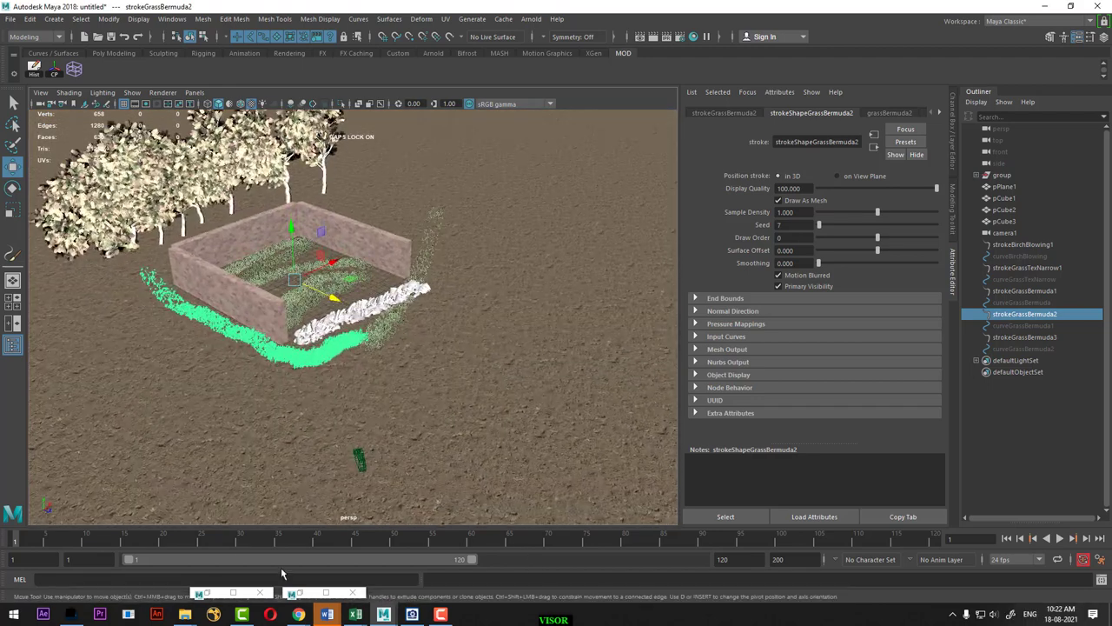
{"action": "left_click", "coordinate": [224, 593]}
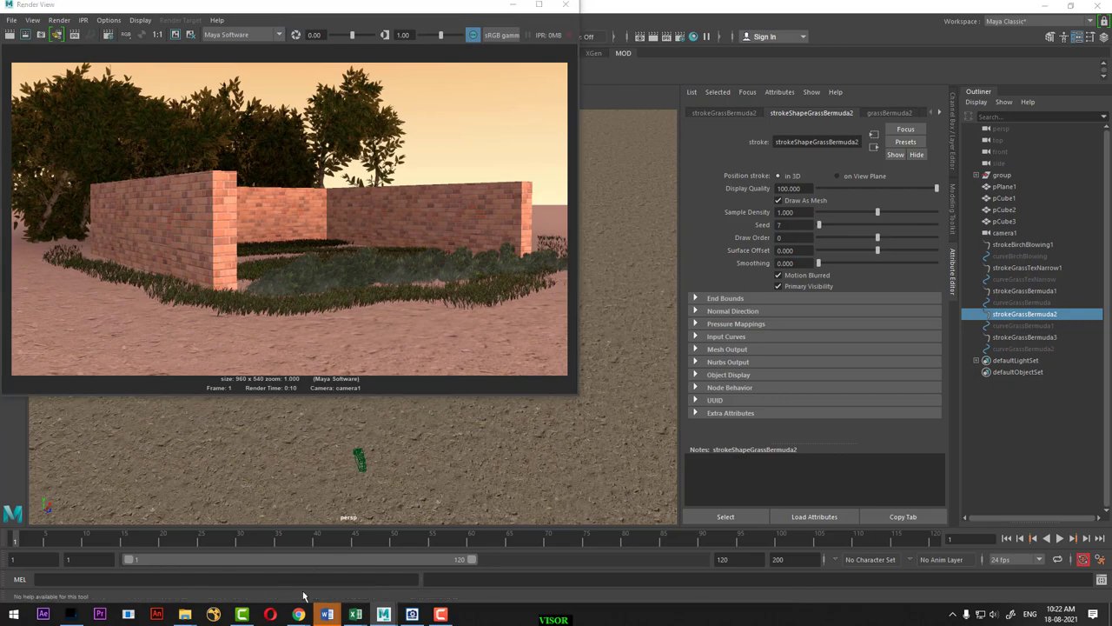
{"action": "left_click", "coordinate": [296, 593]}
{"action": "left_click_drag", "start_coordinate": [452, 382], "coordinate": [823, 102]}
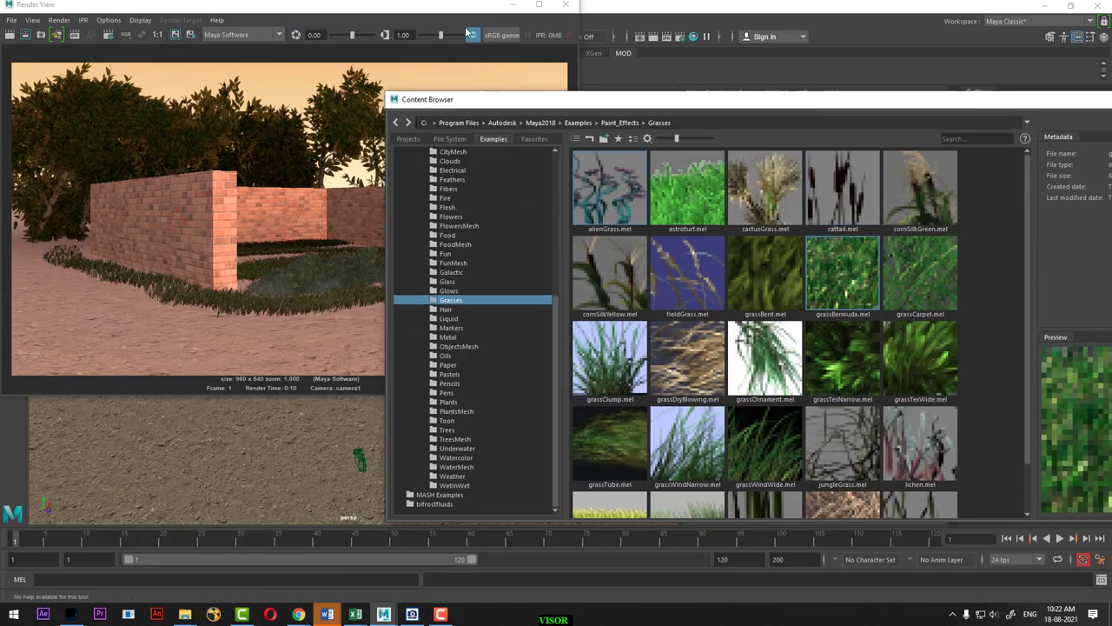
{"action": "left_click_drag", "start_coordinate": [347, 4], "coordinate": [169, 421]}
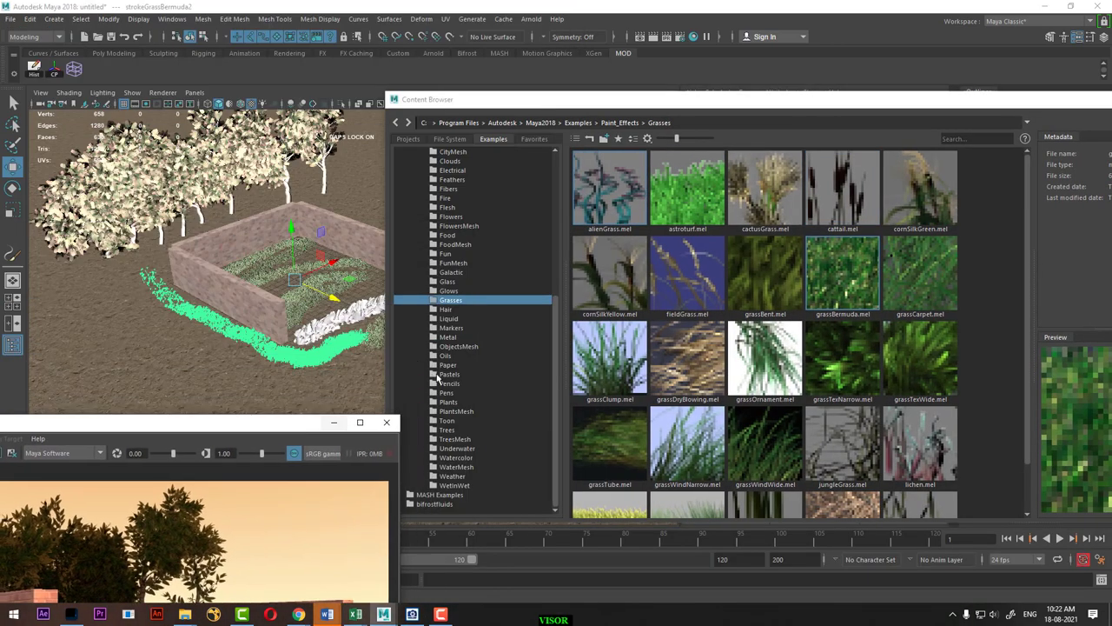
Load the birchBlowingLight brush from the Trees presets and close the browser
{"action": "left_click", "coordinate": [448, 430]}
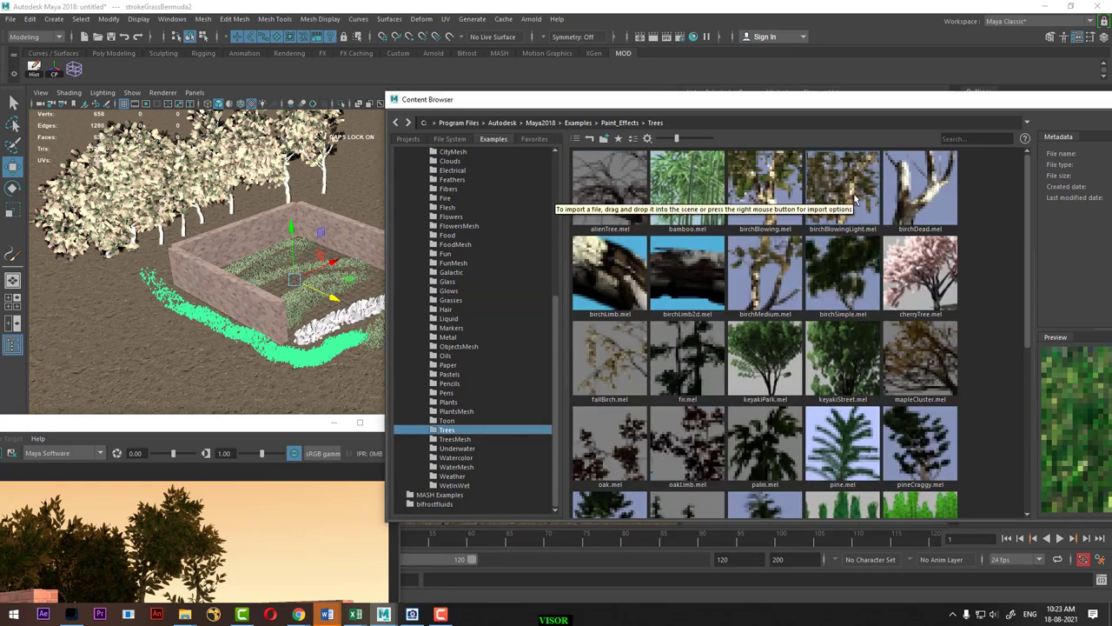
{"action": "left_click", "coordinate": [856, 198]}
{"action": "scroll", "coordinate": [840, 374], "scroll_direction": "down", "scroll_amount": 4}
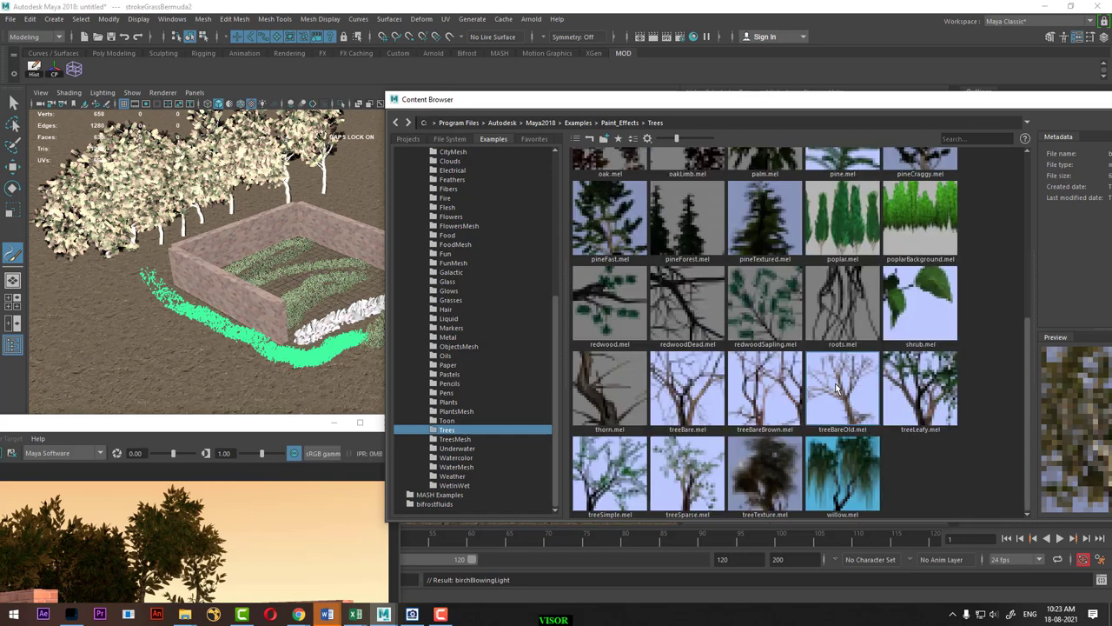
{"action": "scroll", "coordinate": [837, 389], "scroll_direction": "up", "scroll_amount": 4}
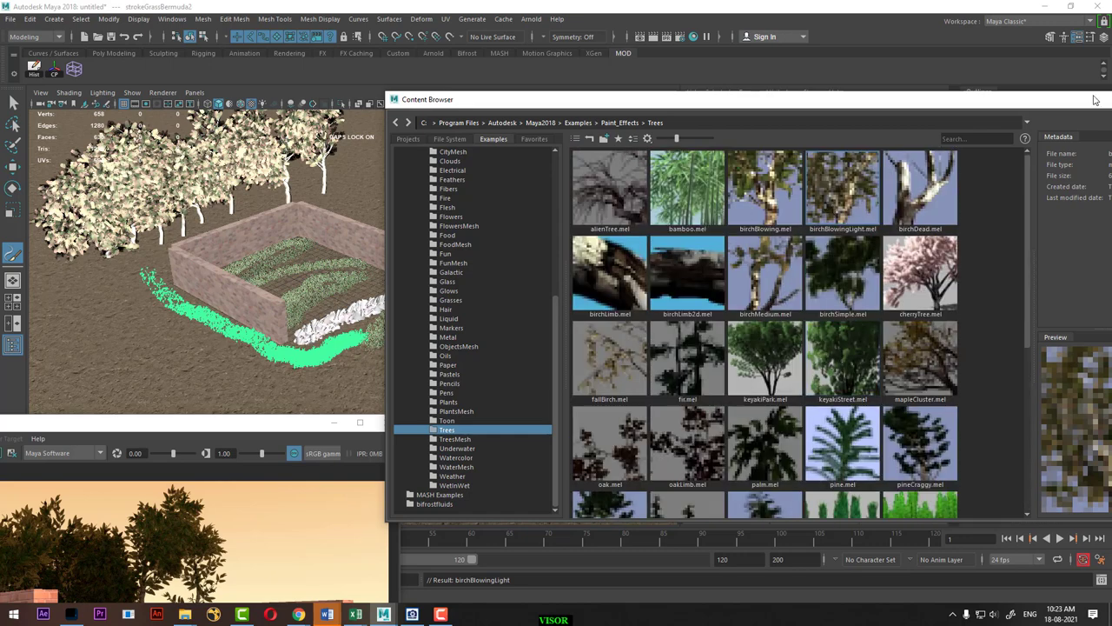
{"action": "left_click_drag", "start_coordinate": [1095, 100], "coordinate": [740, 157]}
{"action": "left_click", "coordinate": [852, 156]}
Enlarge the brush and paint birch trees behind the walled box in top view
{"action": "scroll", "coordinate": [461, 287], "scroll_direction": "up", "scroll_amount": 5}
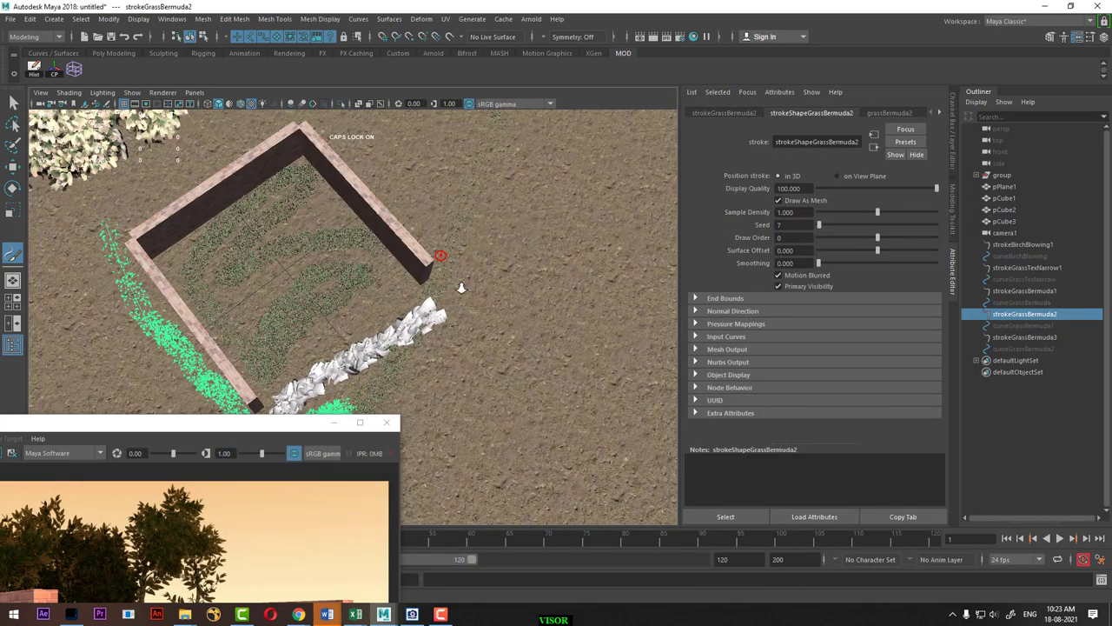
{"action": "left_click_drag", "start_coordinate": [516, 246], "coordinate": [539, 246]}
{"action": "middle_click_drag", "start_coordinate": [476, 270], "coordinate": [491, 350], "text": "alt"}
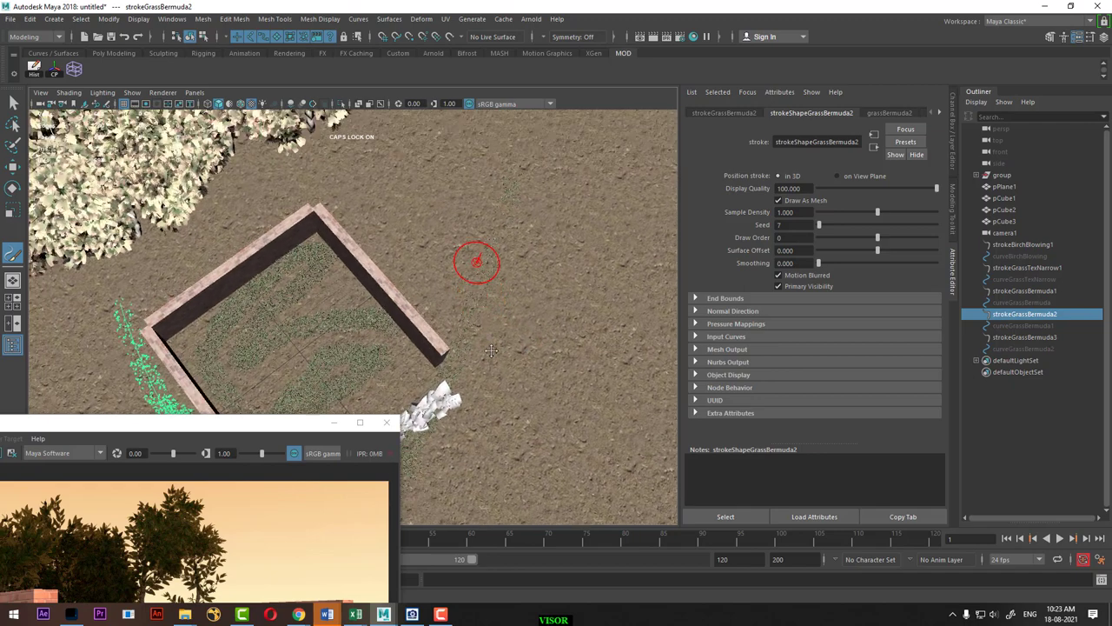
{"action": "left_click_drag", "start_coordinate": [491, 351], "coordinate": [435, 281], "text": "alt"}
{"action": "left_click_drag", "start_coordinate": [385, 248], "coordinate": [382, 236]}
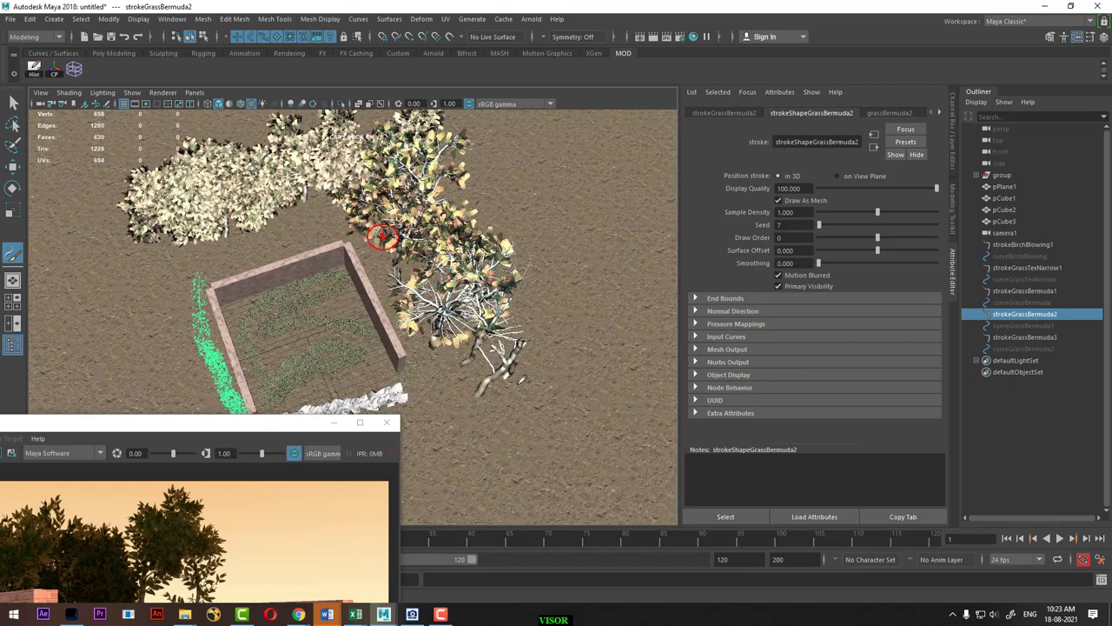
{"action": "left_click_drag", "start_coordinate": [598, 378], "coordinate": [603, 318], "text": "alt"}
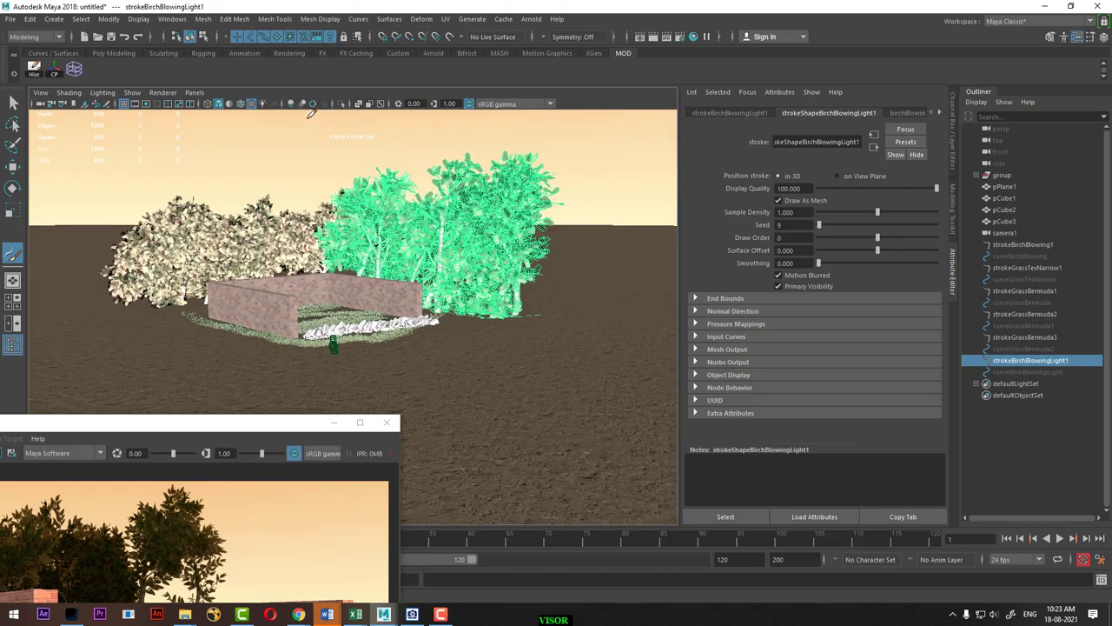
Render the frame through camera1 and maximize Render View to inspect the birches
{"action": "left_click", "coordinate": [195, 93]}
{"action": "mouse_move", "coordinate": [226, 114]}
{"action": "left_click", "coordinate": [356, 124]}
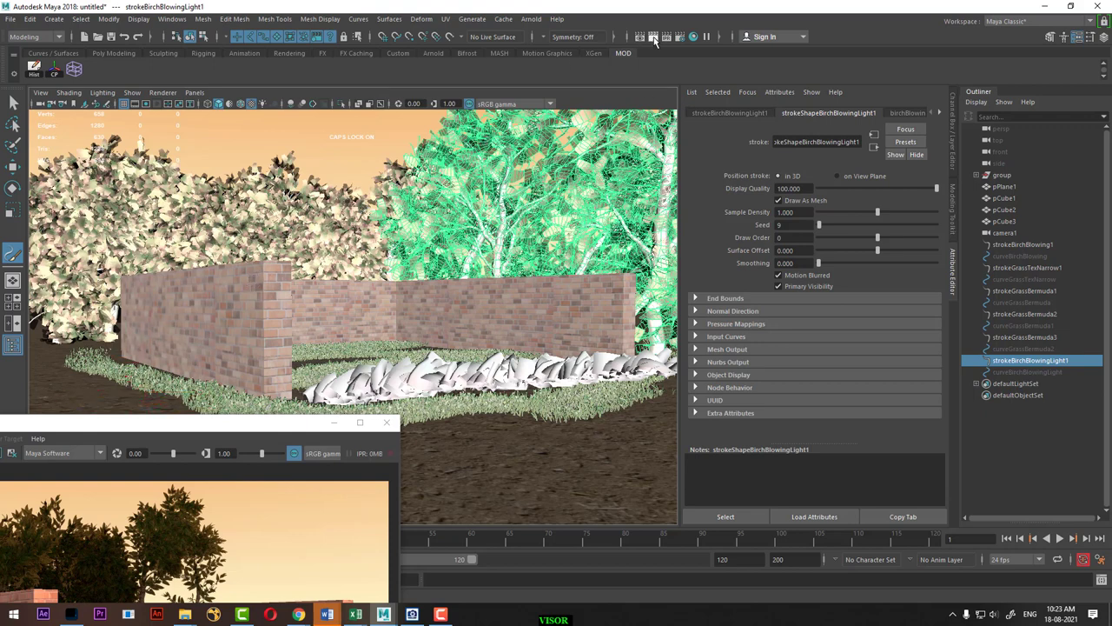
{"action": "left_click", "coordinate": [655, 38]}
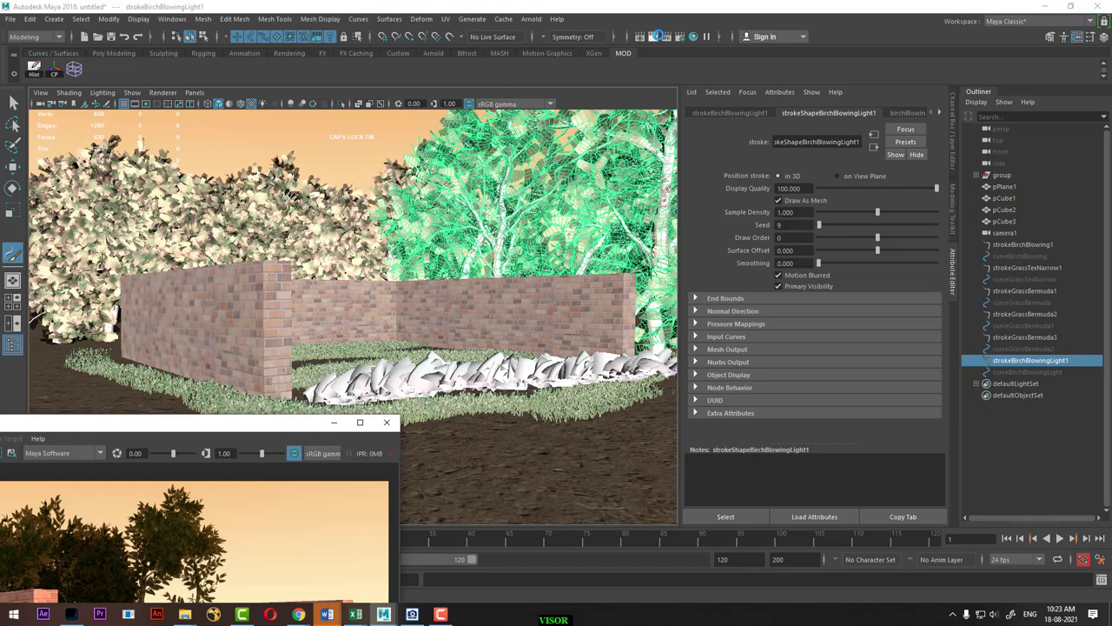
{"action": "left_click", "coordinate": [657, 36]}
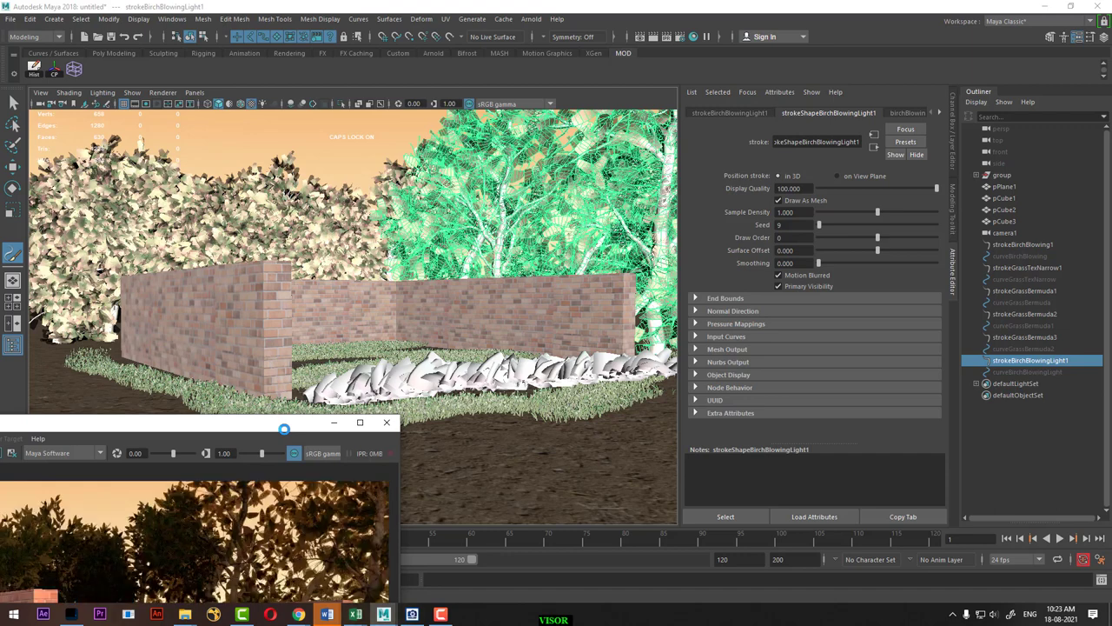
{"action": "double_click", "coordinate": [381, 423]}
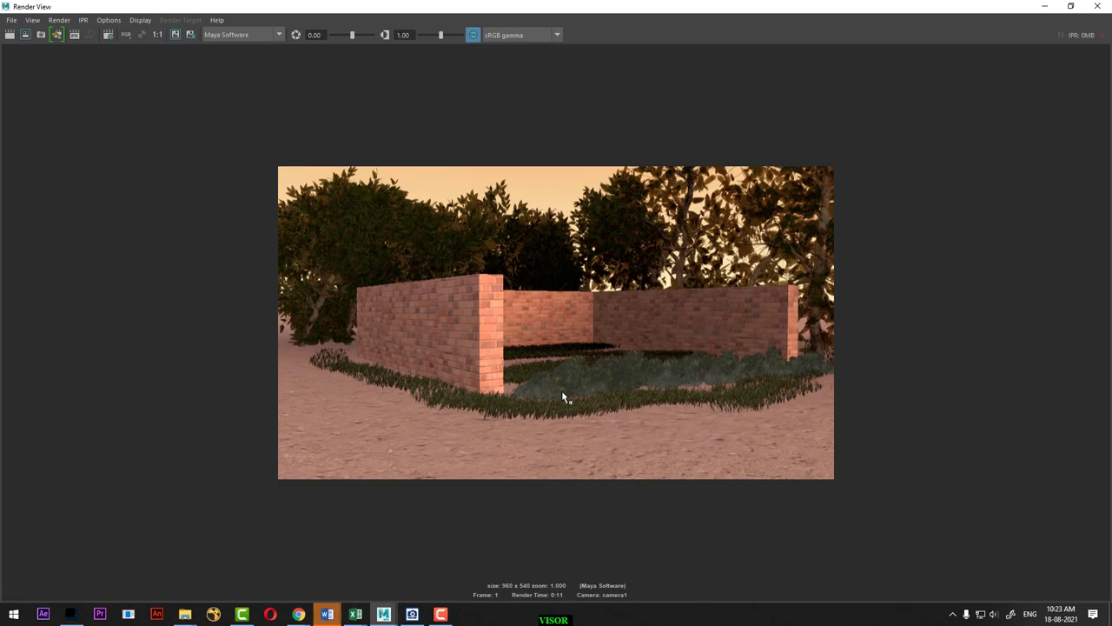
Return to the perspective view and select the directional sun light
{"action": "left_click", "coordinate": [1044, 6]}
{"action": "key", "text": "w"}
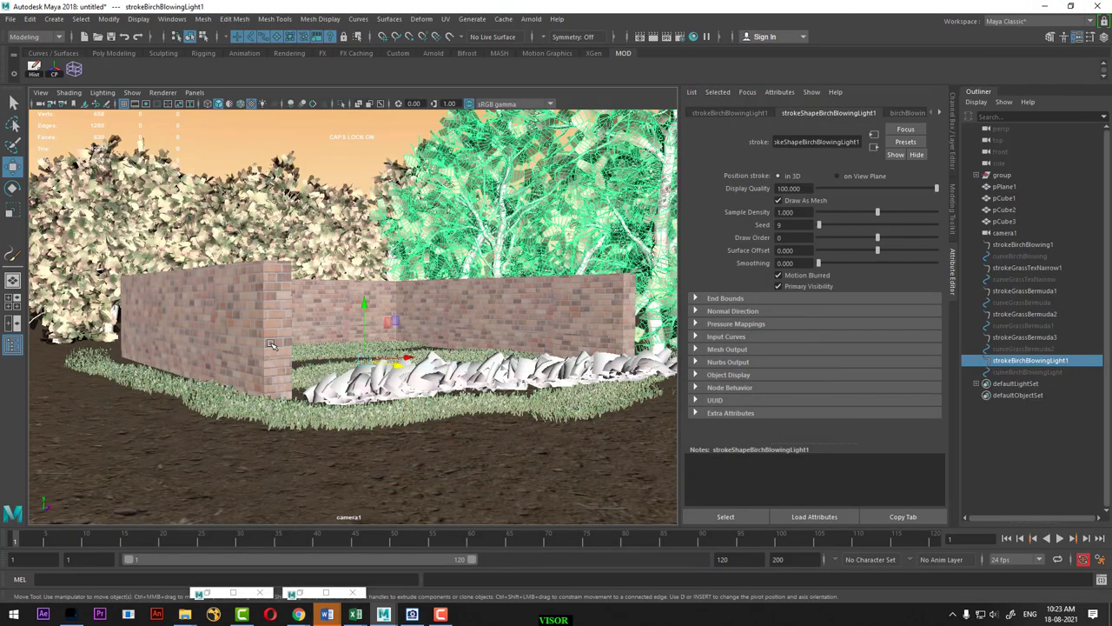
{"action": "key", "text": "space"}
{"action": "left_click_drag", "start_coordinate": [261, 343], "coordinate": [186, 198]}
{"action": "key", "text": "f"}
{"action": "mouse_move", "coordinate": [236, 240]}
{"action": "left_mouse_down", "text": "alt"}
{"action": "mouse_move", "coordinate": [280, 281]}
{"action": "mouse_move", "coordinate": [472, 249]}
{"action": "left_mouse_up", "text": "alt"}
{"action": "left_click", "coordinate": [478, 259]}
{"action": "mouse_move", "coordinate": [458, 286]}
{"action": "left_mouse_down", "text": "alt"}
{"action": "mouse_move", "coordinate": [578, 340]}
{"action": "mouse_move", "coordinate": [382, 367]}
{"action": "mouse_move", "coordinate": [536, 374]}
{"action": "mouse_move", "coordinate": [397, 343]}
{"action": "mouse_move", "coordinate": [405, 377]}
{"action": "mouse_move", "coordinate": [383, 360]}
{"action": "left_mouse_up", "text": "alt"}
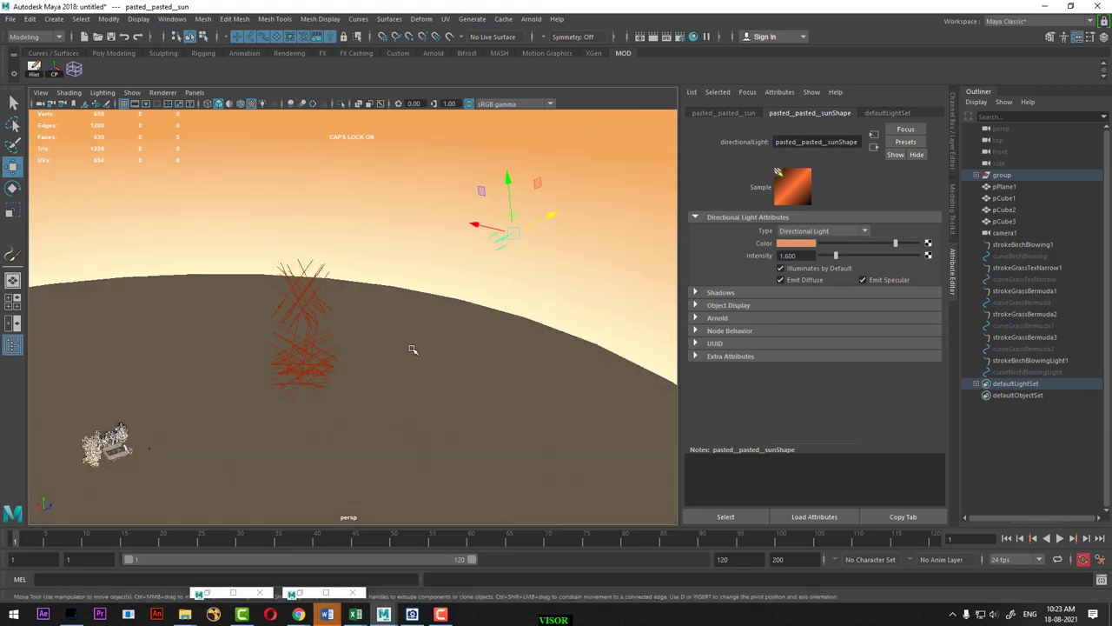
Drag the sun light's aim point to a new spot, then look through camera1
{"action": "key", "text": "t"}
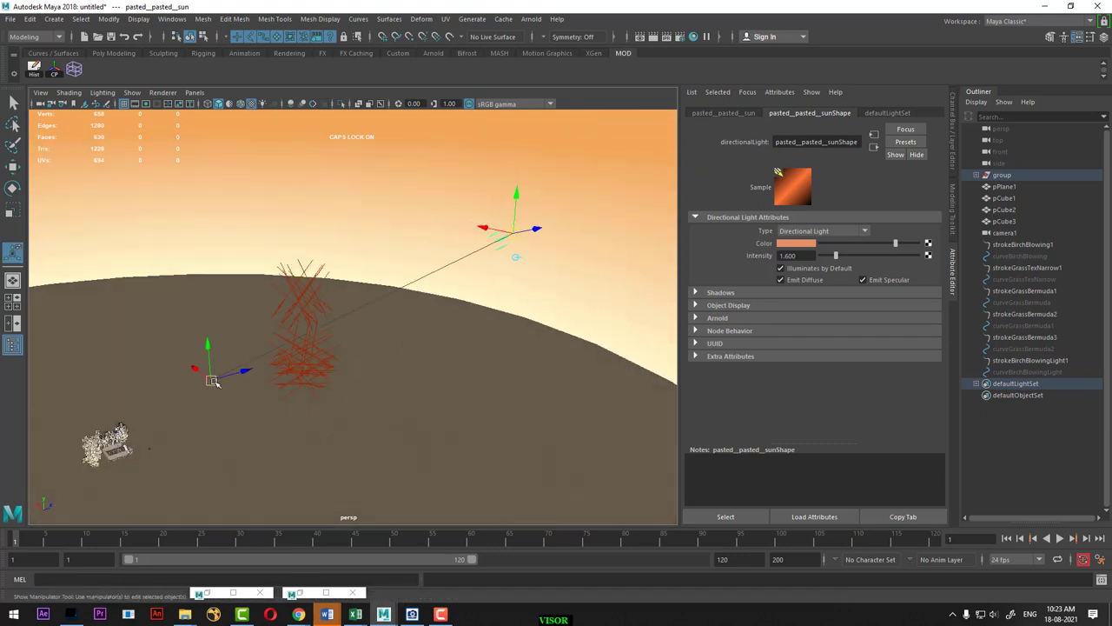
{"action": "mouse_move", "coordinate": [513, 232]}
{"action": "left_mouse_down"}
{"action": "mouse_move", "coordinate": [48, 191]}
{"action": "mouse_move", "coordinate": [269, 311]}
{"action": "mouse_move", "coordinate": [239, 328]}
{"action": "mouse_move", "coordinate": [388, 331]}
{"action": "mouse_move", "coordinate": [360, 292]}
{"action": "mouse_move", "coordinate": [308, 293]}
{"action": "left_mouse_up"}
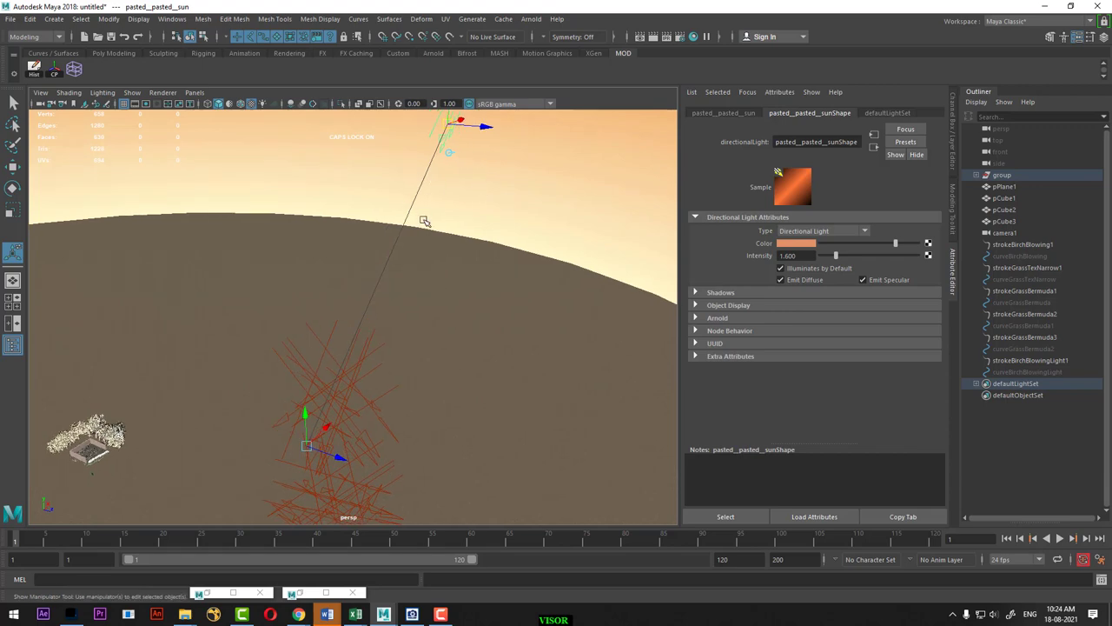
{"action": "left_click", "coordinate": [195, 92]}
{"action": "mouse_move", "coordinate": [212, 104]}
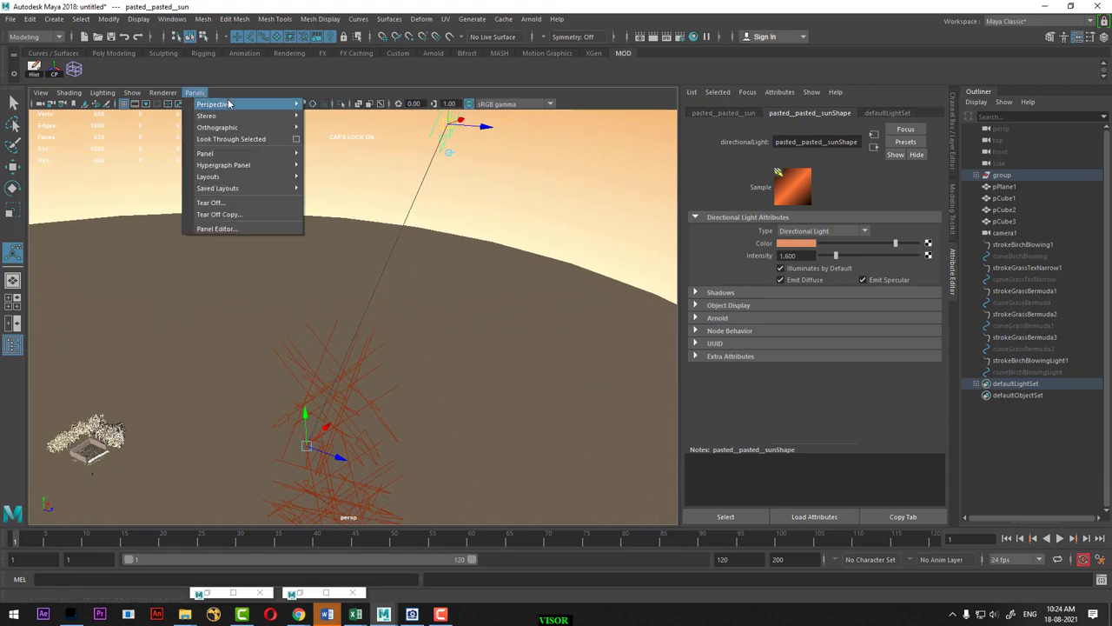
{"action": "left_click", "coordinate": [341, 106]}
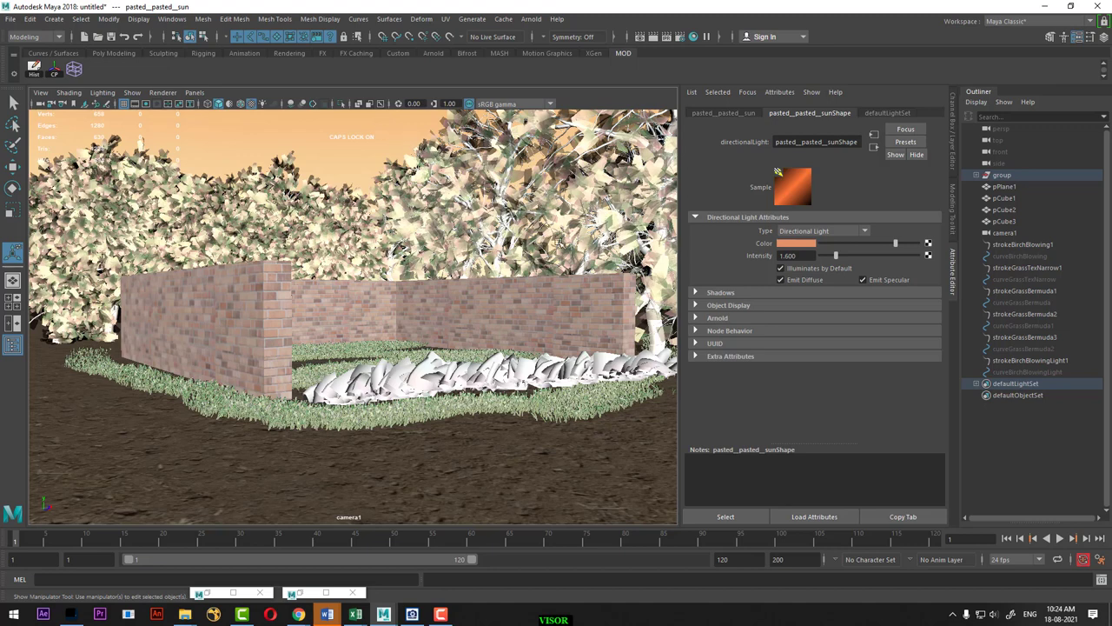
Render camera1 with the re-aimed sun, inspect it enlarged, then minimize Render View
{"action": "left_click", "coordinate": [652, 37]}
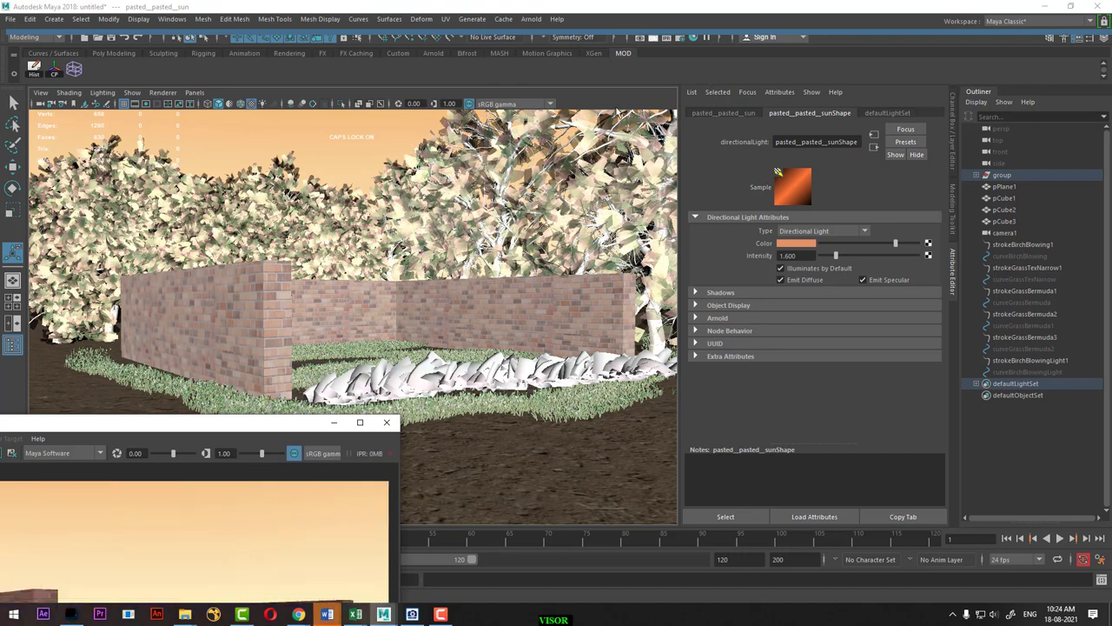
{"action": "double_click", "coordinate": [207, 425]}
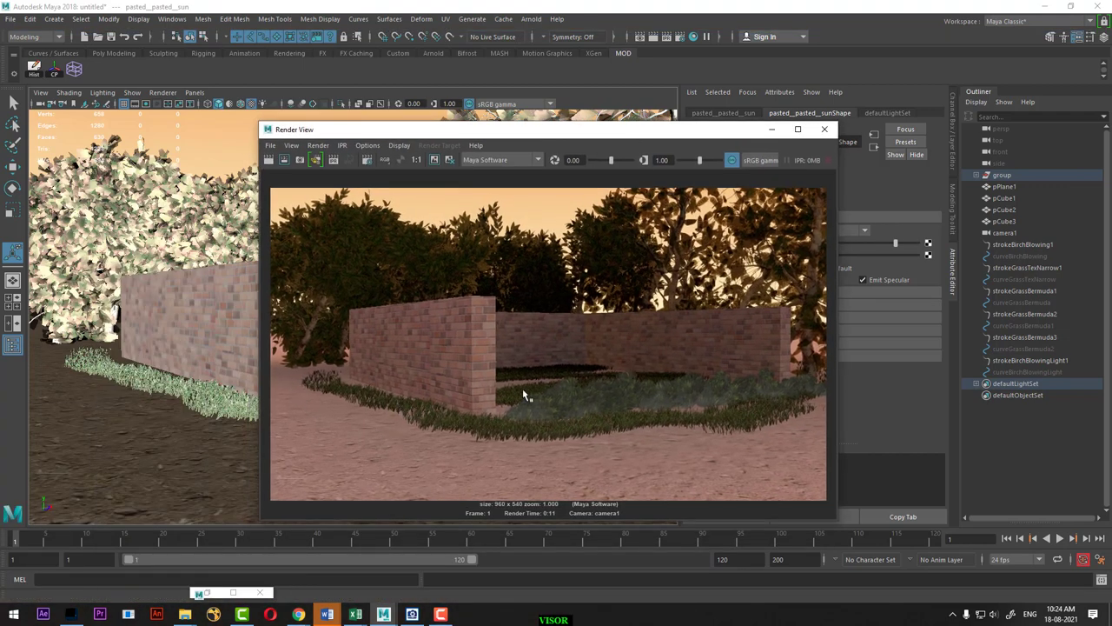
{"action": "left_click", "coordinate": [772, 130]}
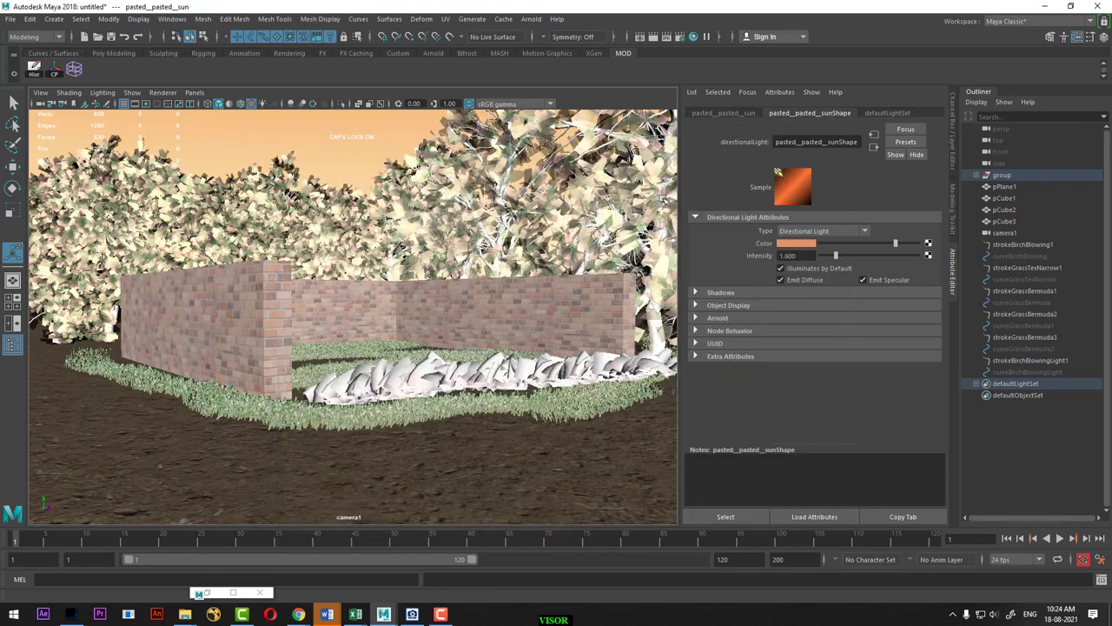
Expand the sun's shadow settings and inspect the lights and grass groups by selecting them
{"action": "left_click", "coordinate": [735, 292]}
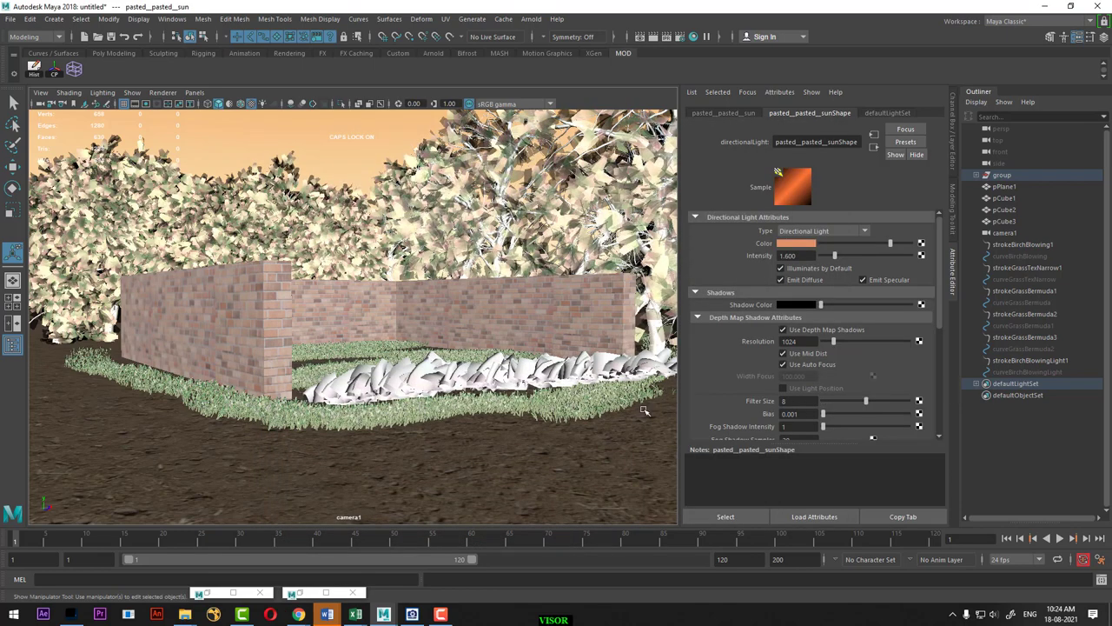
{"action": "right_click_drag", "start_coordinate": [525, 396], "coordinate": [486, 365]}
{"action": "scroll", "coordinate": [471, 428], "scroll_direction": "down", "scroll_amount": 2}
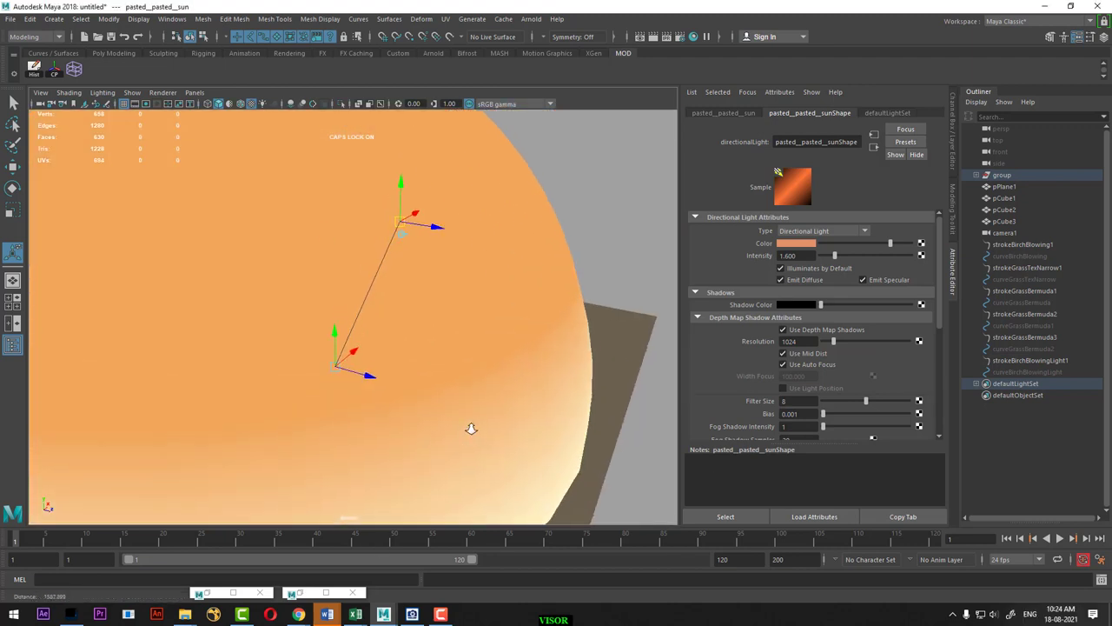
{"action": "scroll", "coordinate": [471, 428], "scroll_direction": "down", "scroll_amount": 2}
{"action": "left_click", "coordinate": [509, 346]}
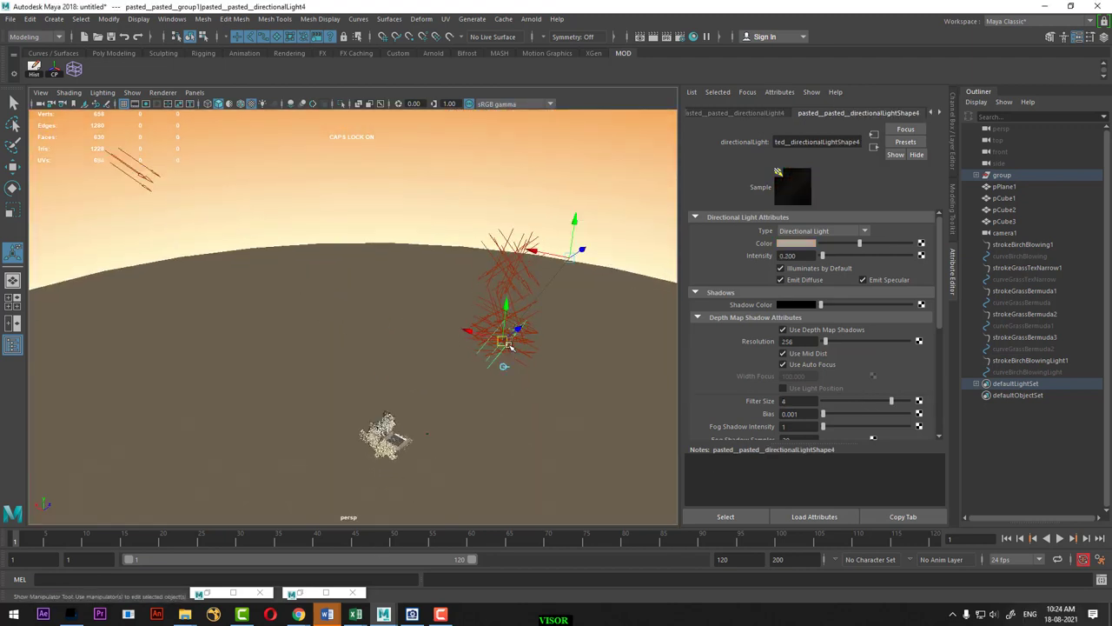
{"action": "left_click", "coordinate": [509, 346]}
{"action": "key", "text": "Up"}
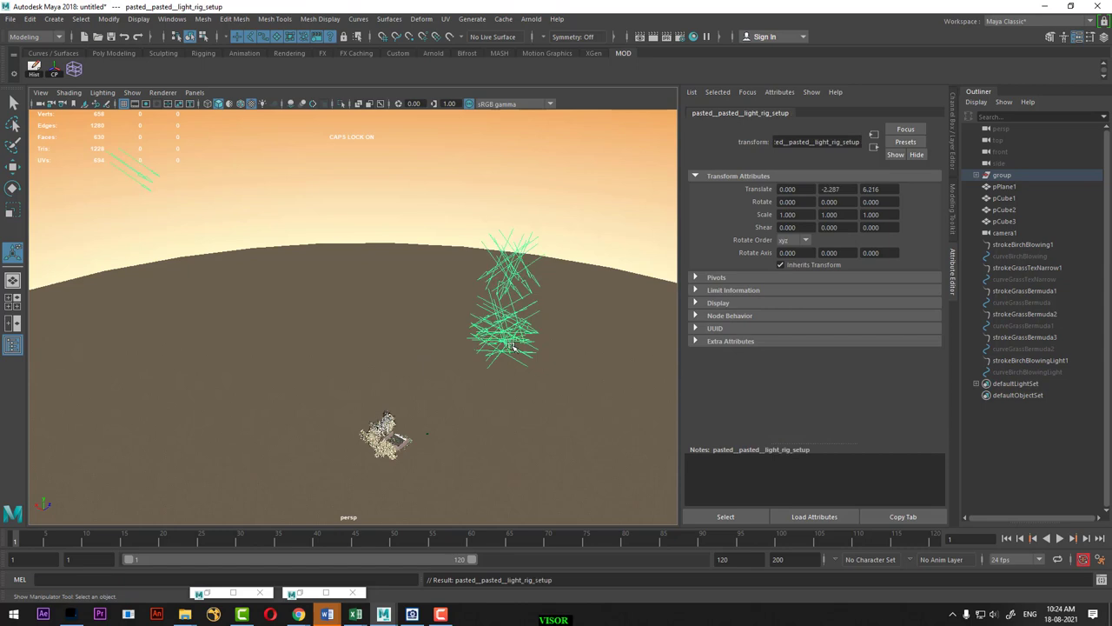
{"action": "left_click_drag", "start_coordinate": [472, 213], "coordinate": [591, 405]}
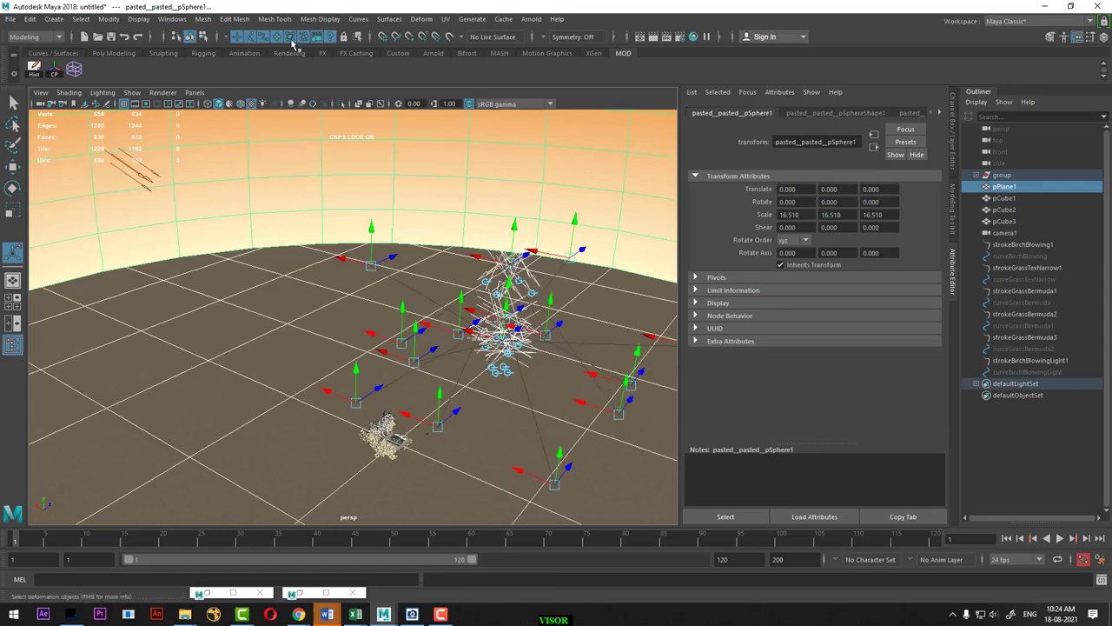
{"action": "left_click", "coordinate": [530, 250]}
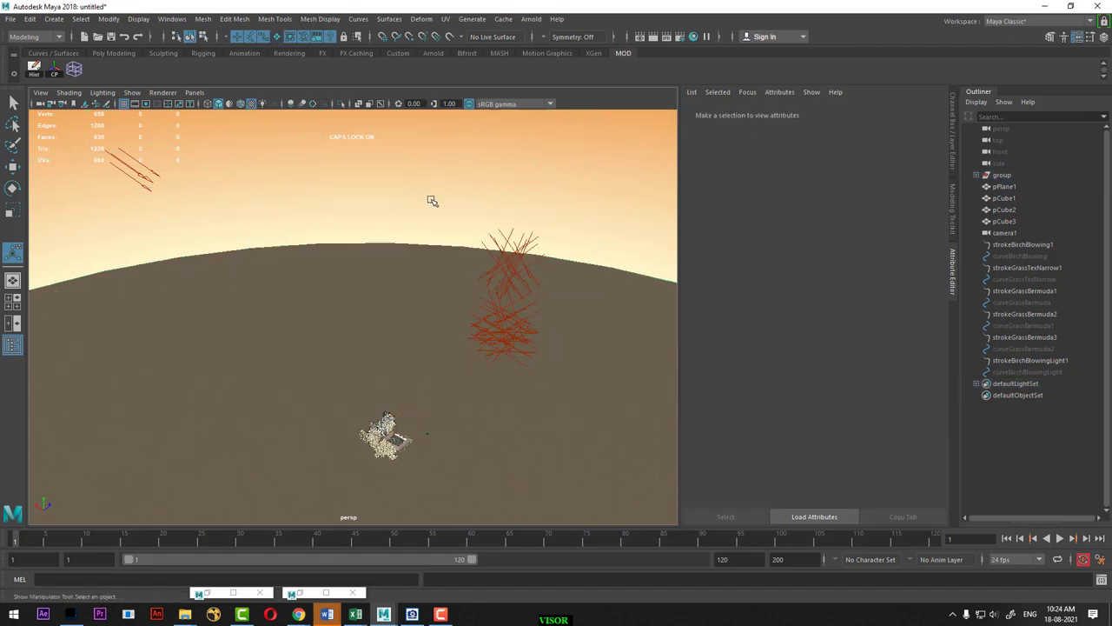
Move the upper grass group left as a trial, then undo the move
{"action": "key", "text": "w"}
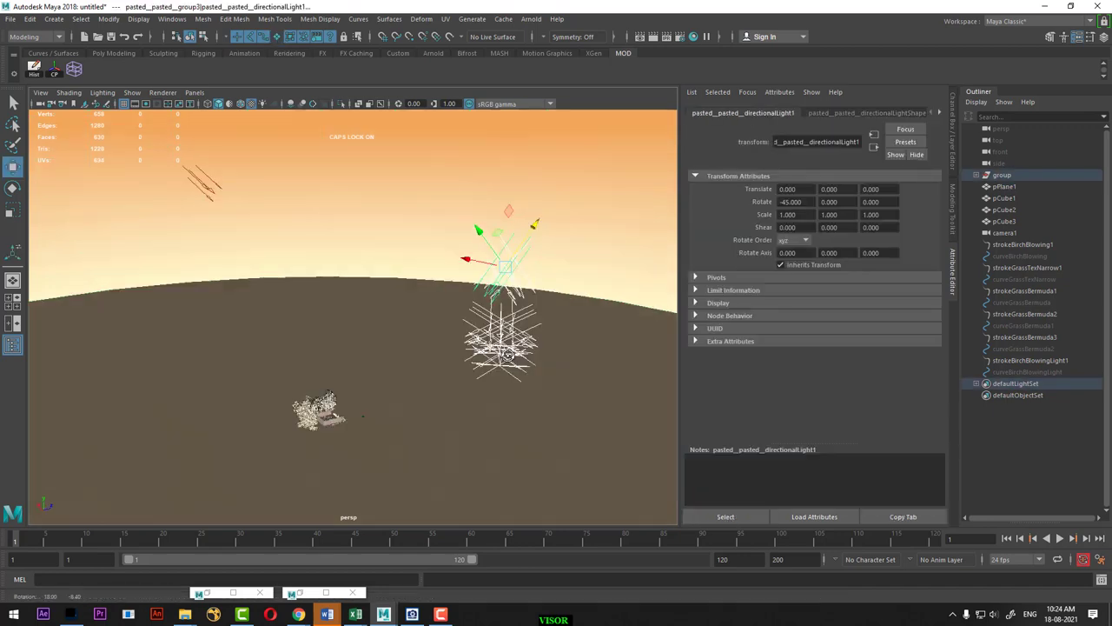
{"action": "mouse_move", "coordinate": [592, 415]}
{"action": "left_mouse_down", "text": "alt"}
{"action": "mouse_move", "coordinate": [534, 264]}
{"action": "mouse_move", "coordinate": [399, 313]}
{"action": "left_mouse_up", "text": "alt"}
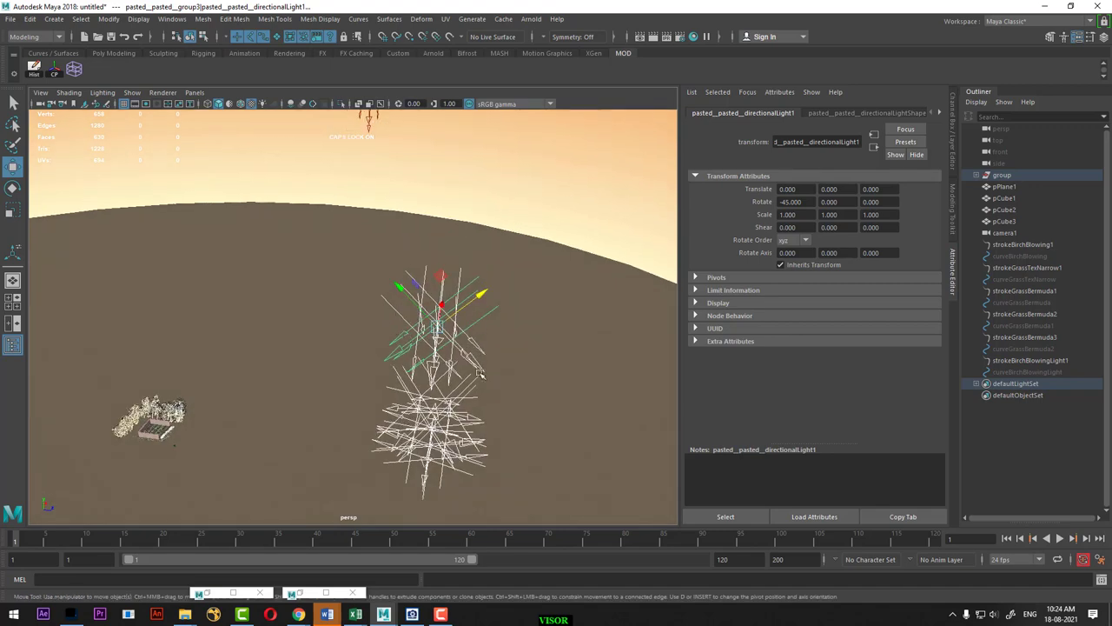
{"action": "mouse_move", "coordinate": [458, 417]}
{"action": "left_mouse_down", "text": "alt"}
{"action": "mouse_move", "coordinate": [475, 443]}
{"action": "mouse_move", "coordinate": [469, 278]}
{"action": "left_mouse_up", "text": "alt"}
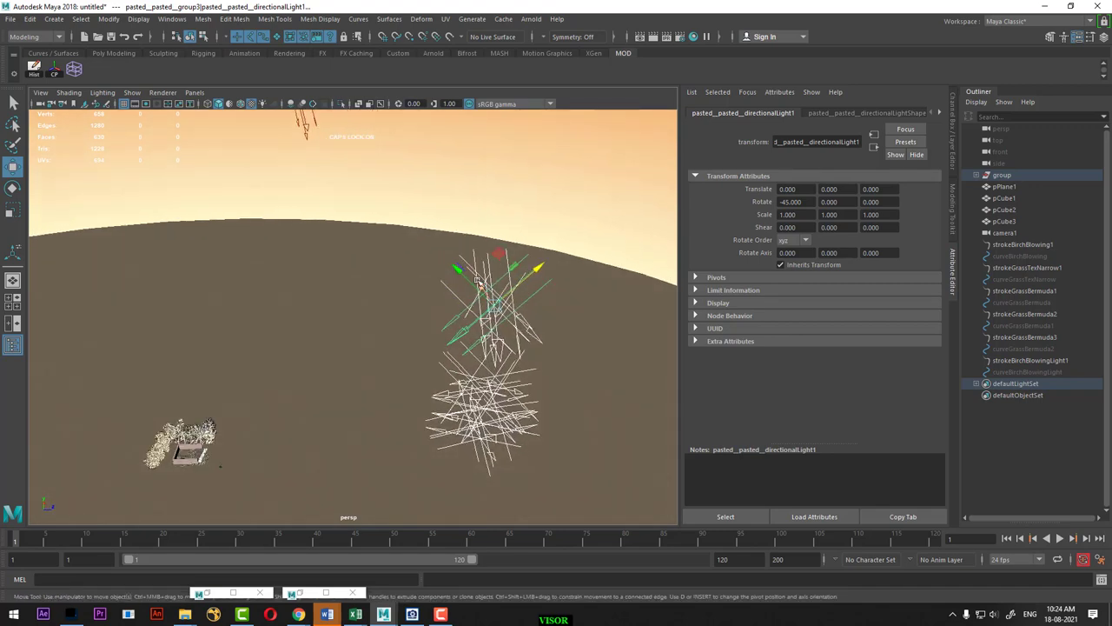
{"action": "left_click", "coordinate": [524, 383]}
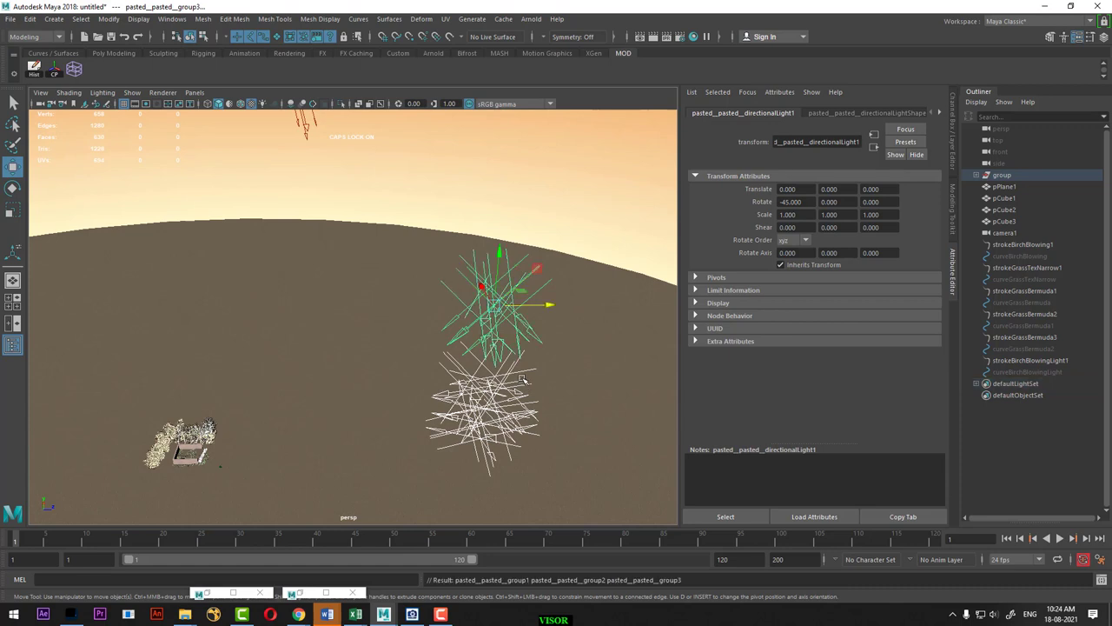
{"action": "left_click_drag", "start_coordinate": [549, 308], "coordinate": [300, 322]}
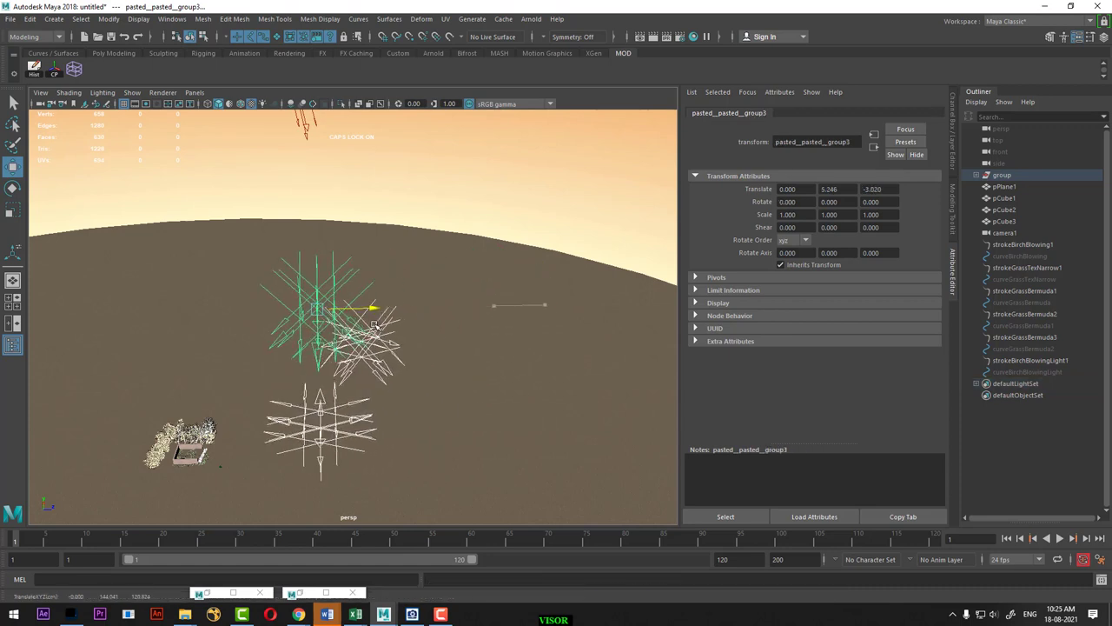
{"action": "key", "text": "ctrl+z"}
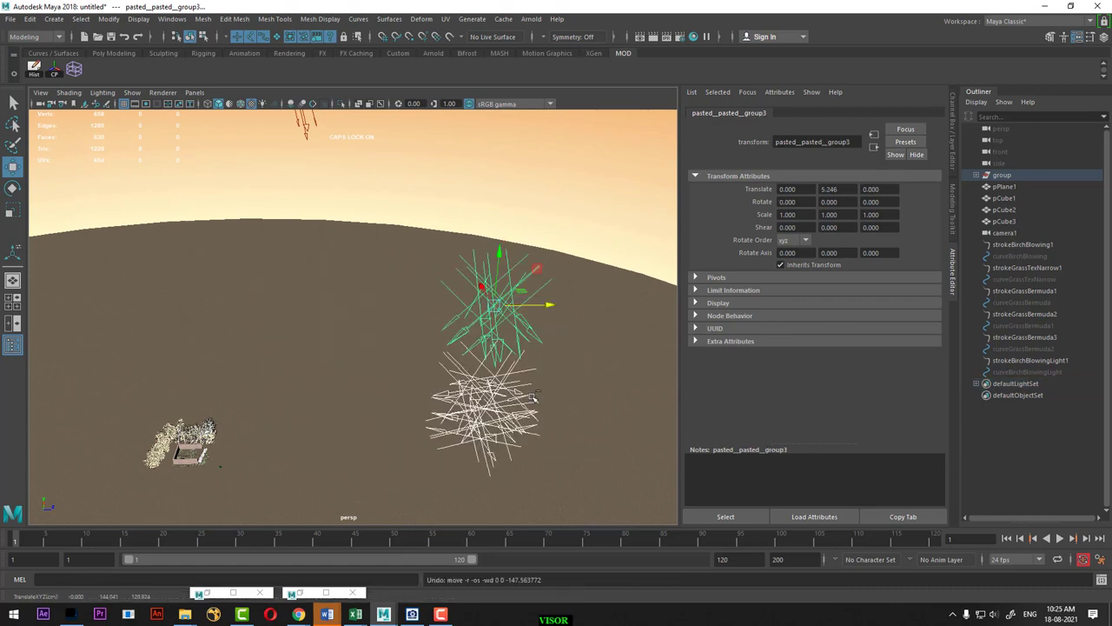
Select the lower grass group, orbit to bring the sun into view, and select it
{"action": "left_click", "coordinate": [534, 398]}
{"action": "mouse_move", "coordinate": [513, 435]}
{"action": "left_mouse_down", "text": "alt"}
{"action": "mouse_move", "coordinate": [535, 455]}
{"action": "mouse_move", "coordinate": [277, 439]}
{"action": "left_mouse_up", "text": "alt"}
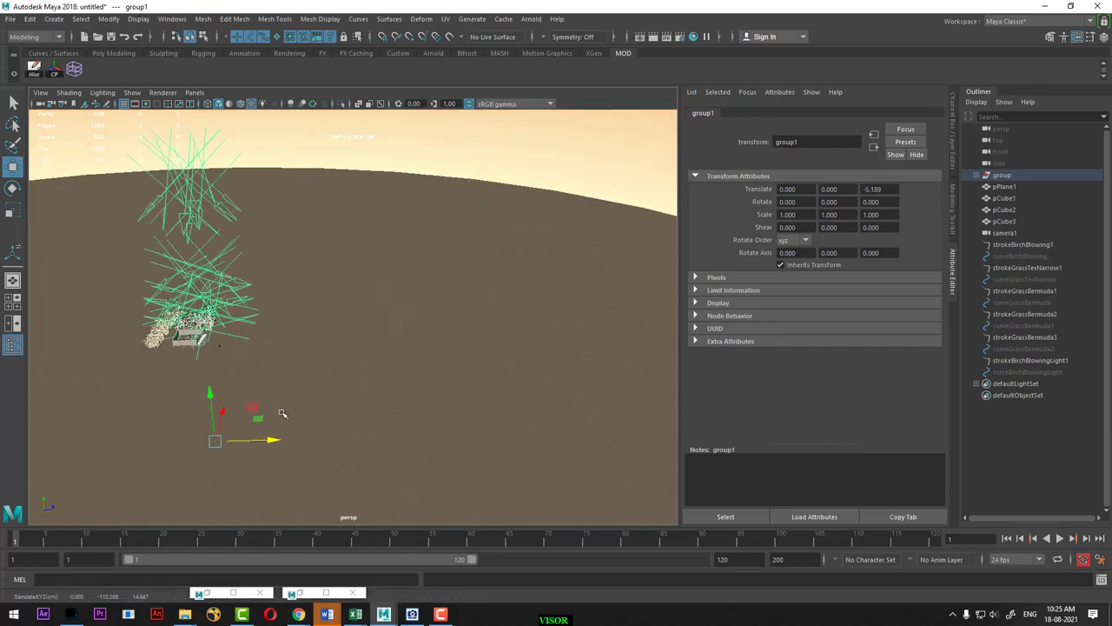
{"action": "left_click_drag", "start_coordinate": [316, 359], "coordinate": [343, 327], "text": "alt"}
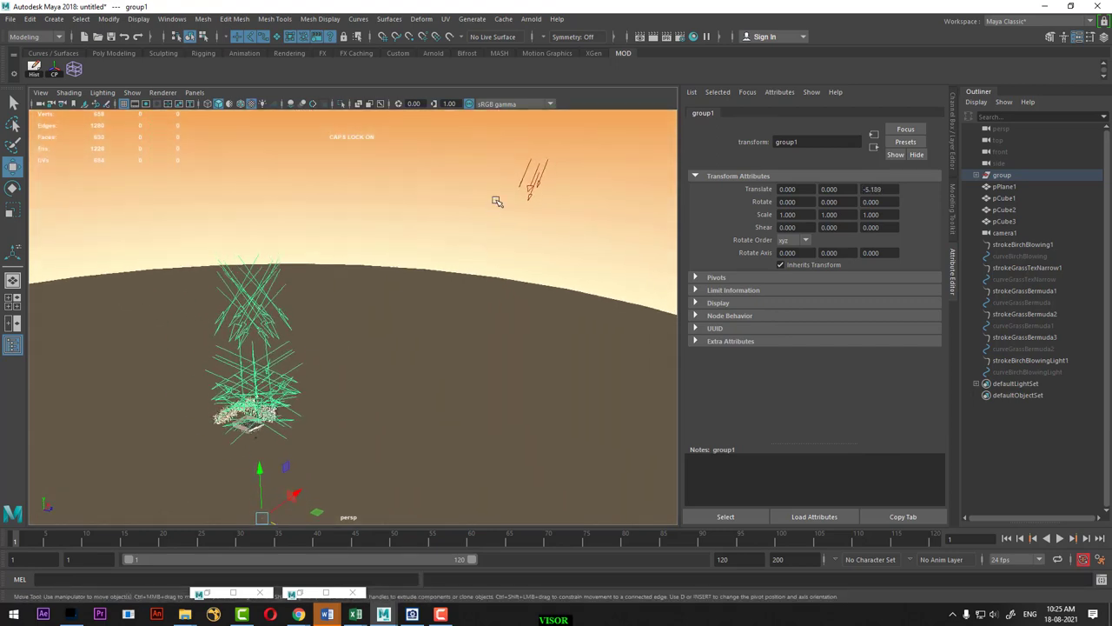
{"action": "left_click", "coordinate": [530, 189]}
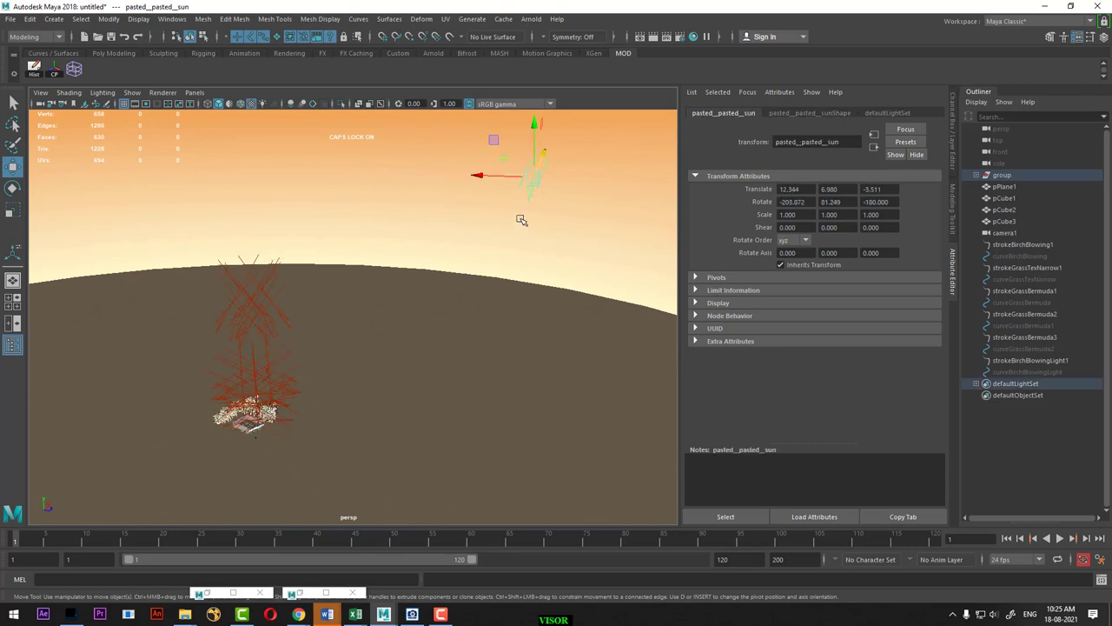
Raise the sunShape light intensity from 1.6 to 2.6
{"action": "key", "text": "ctrl+a"}
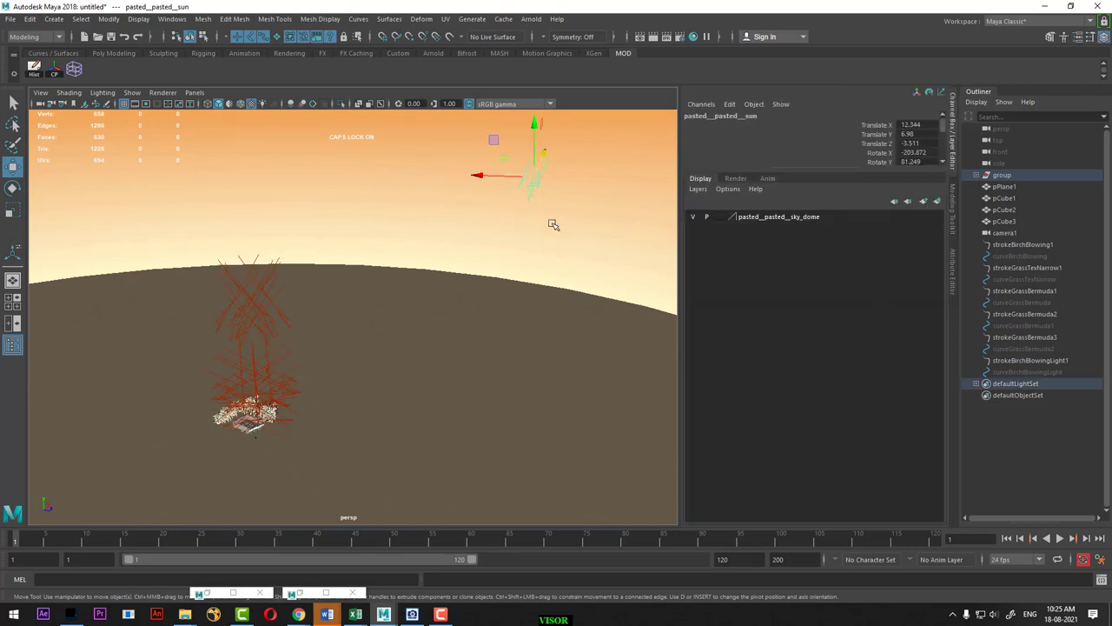
{"action": "key", "text": "ctrl+a"}
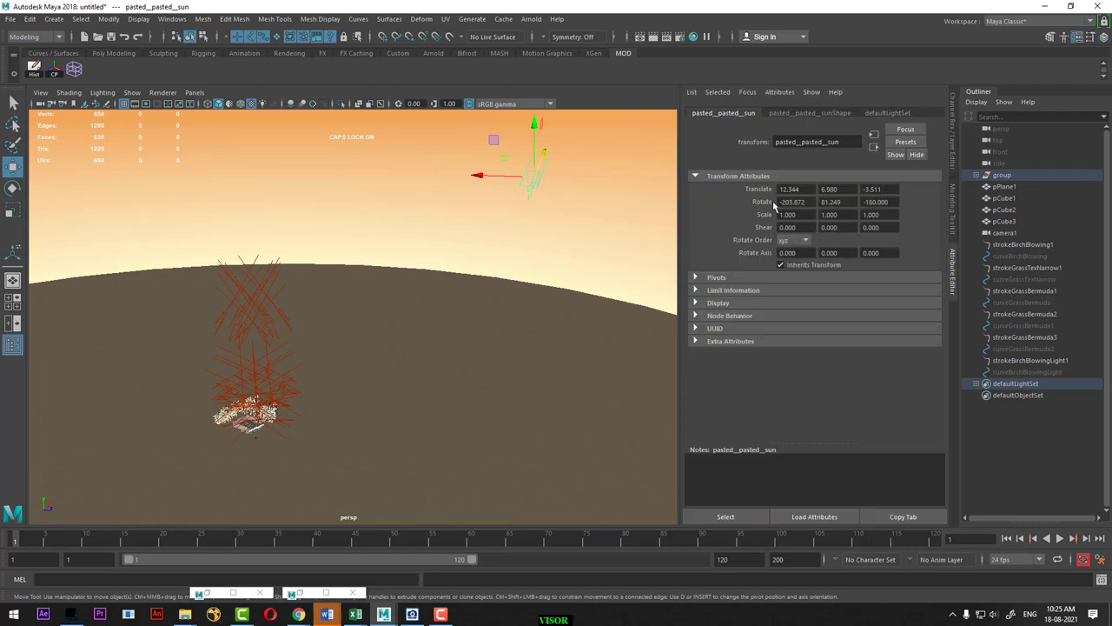
{"action": "left_click", "coordinate": [804, 112]}
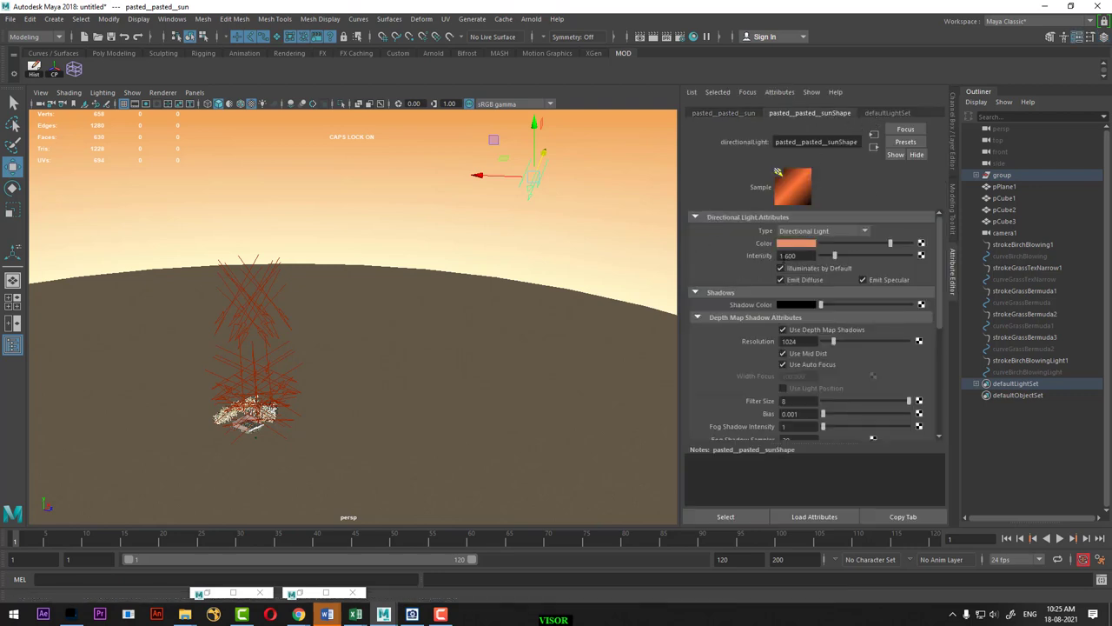
{"action": "double_click", "coordinate": [784, 255]}
{"action": "type", "text": "2"}
{"action": "key", "text": "Return"}
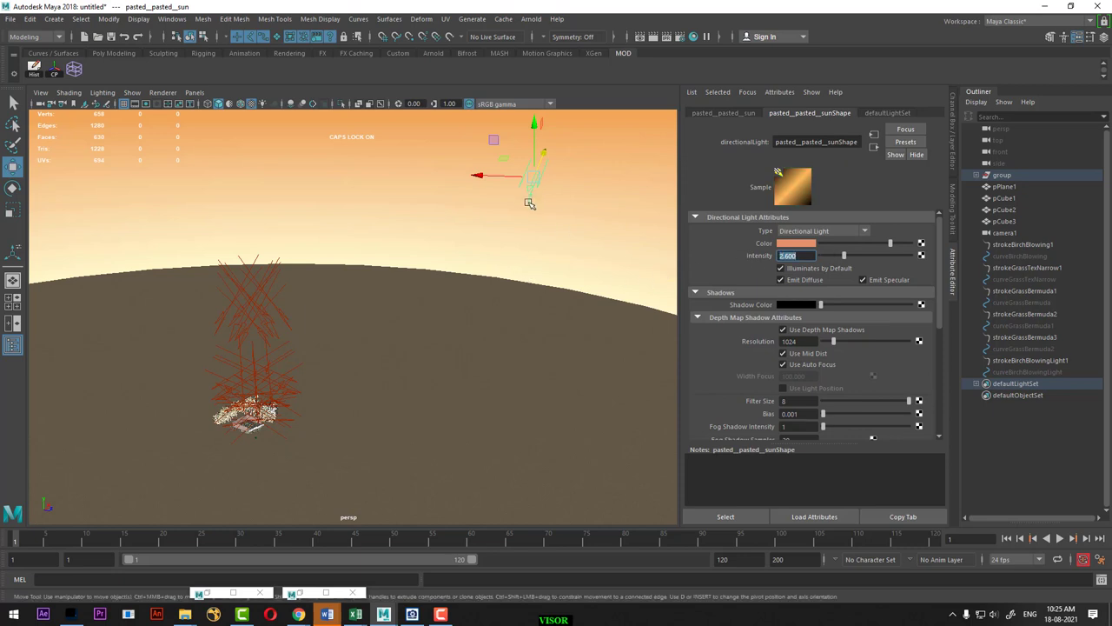
Aim the sun light at the walled garden with its manipulator and orbit to check
{"action": "left_click", "coordinate": [548, 272]}
{"action": "left_click", "coordinate": [530, 186]}
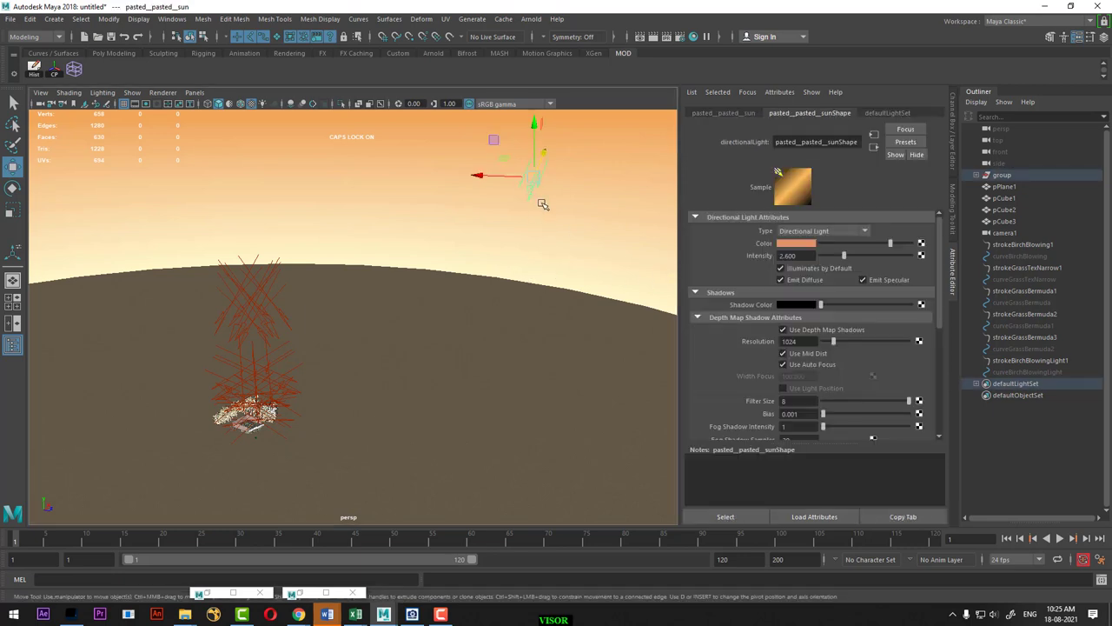
{"action": "key", "text": "t"}
{"action": "mouse_move", "coordinate": [434, 426]}
{"action": "left_mouse_down"}
{"action": "mouse_move", "coordinate": [263, 425]}
{"action": "mouse_move", "coordinate": [388, 280]}
{"action": "mouse_move", "coordinate": [354, 341]}
{"action": "left_mouse_up"}
{"action": "right_click_drag", "start_coordinate": [355, 341], "coordinate": [371, 428], "text": "alt"}
{"action": "mouse_move", "coordinate": [371, 428]}
{"action": "left_mouse_down", "text": "alt"}
{"action": "mouse_move", "coordinate": [464, 286]}
{"action": "mouse_move", "coordinate": [397, 458]}
{"action": "mouse_move", "coordinate": [495, 381]}
{"action": "left_mouse_up", "text": "alt"}
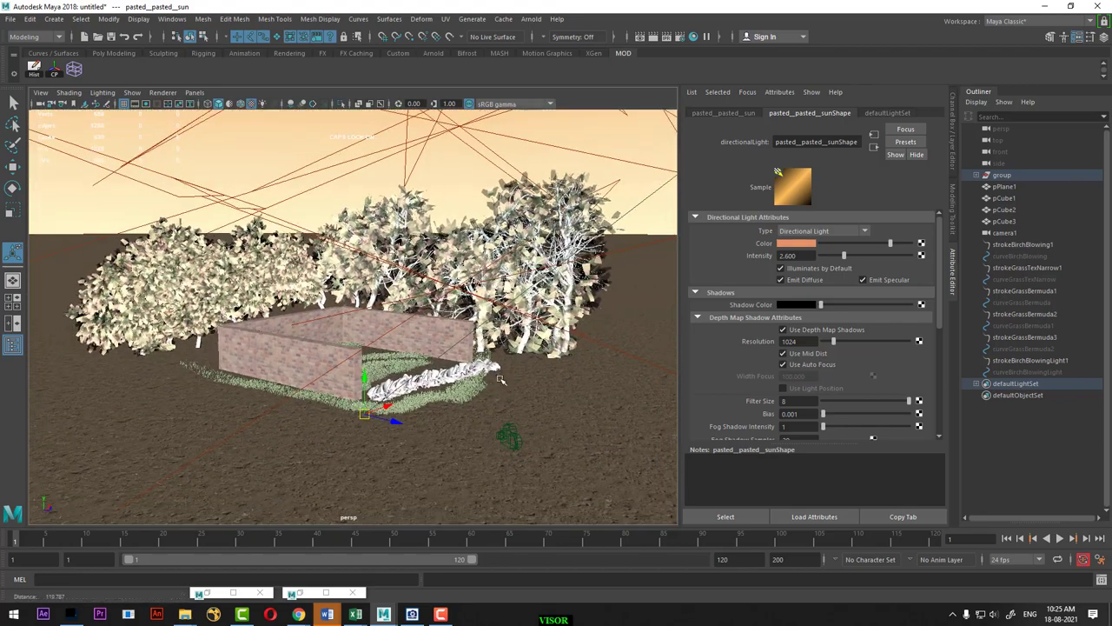
Render the brighter sunset garden twice, then minimize Render View
{"action": "left_click", "coordinate": [652, 39]}
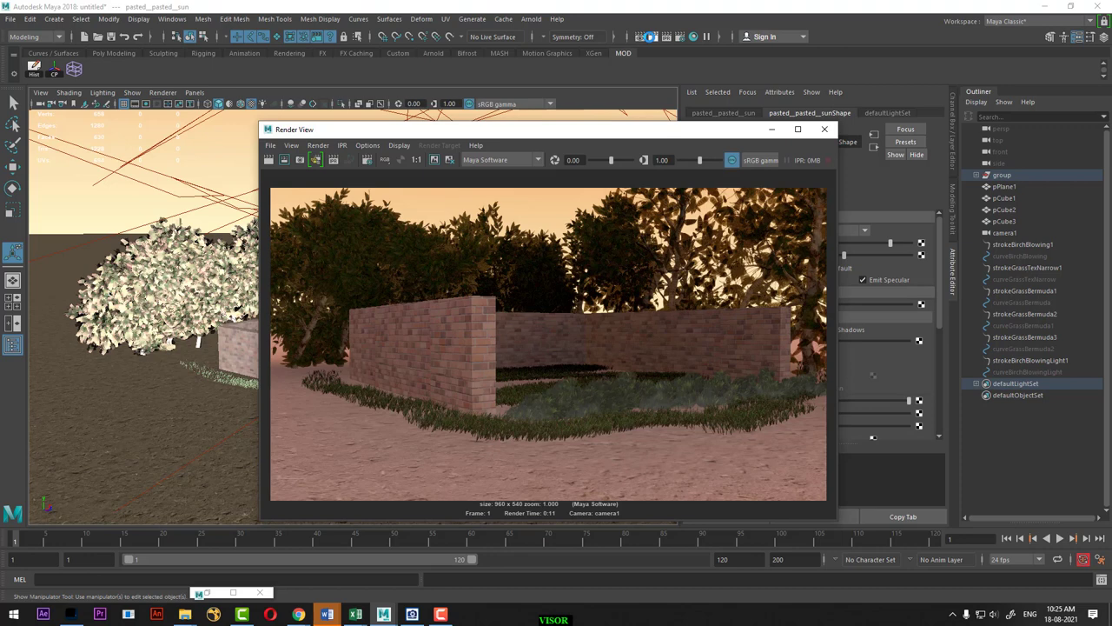
{"action": "left_click", "coordinate": [653, 39]}
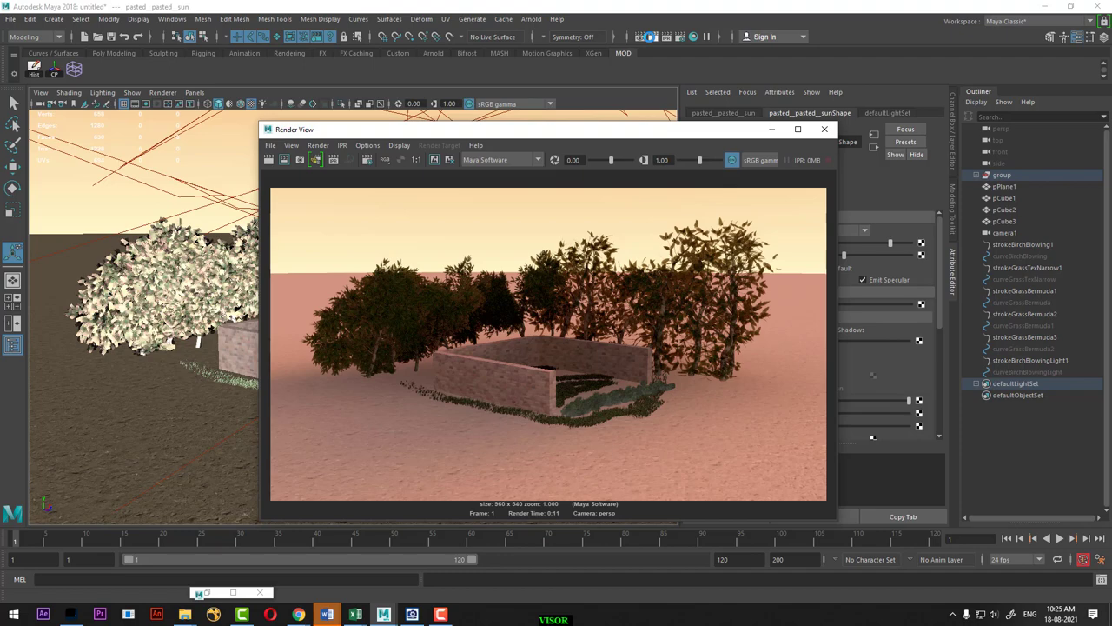
{"action": "left_click", "coordinate": [771, 128]}
Set the sun's shadow Filter Size to 4, re-render, and minimize Render View
{"action": "left_click", "coordinate": [803, 401]}
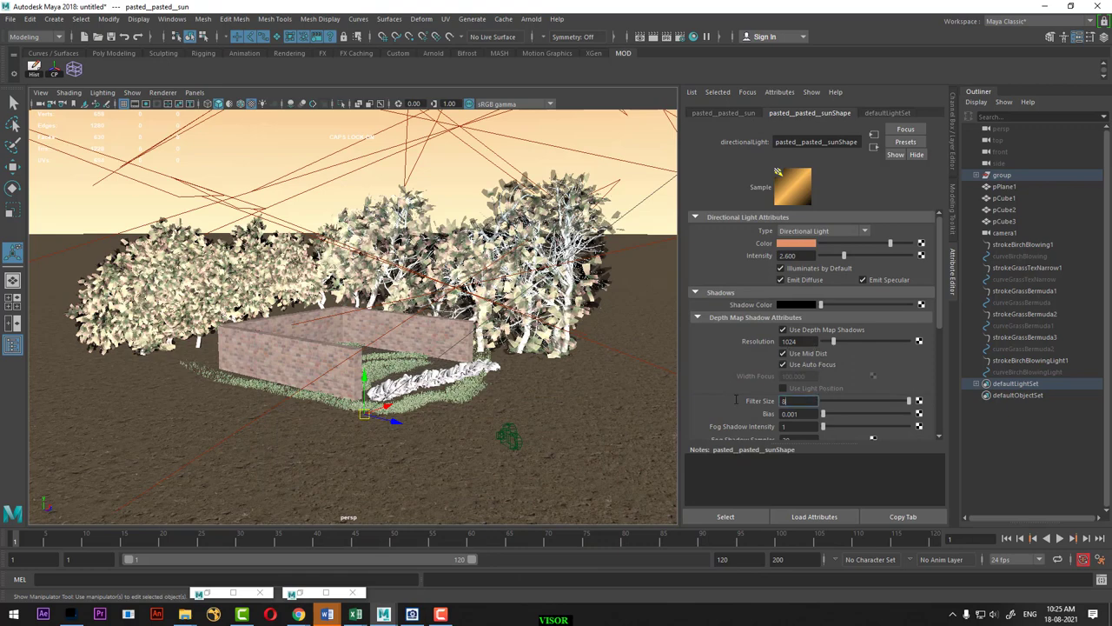
{"action": "key", "text": "Return"}
{"action": "left_click", "coordinate": [653, 37]}
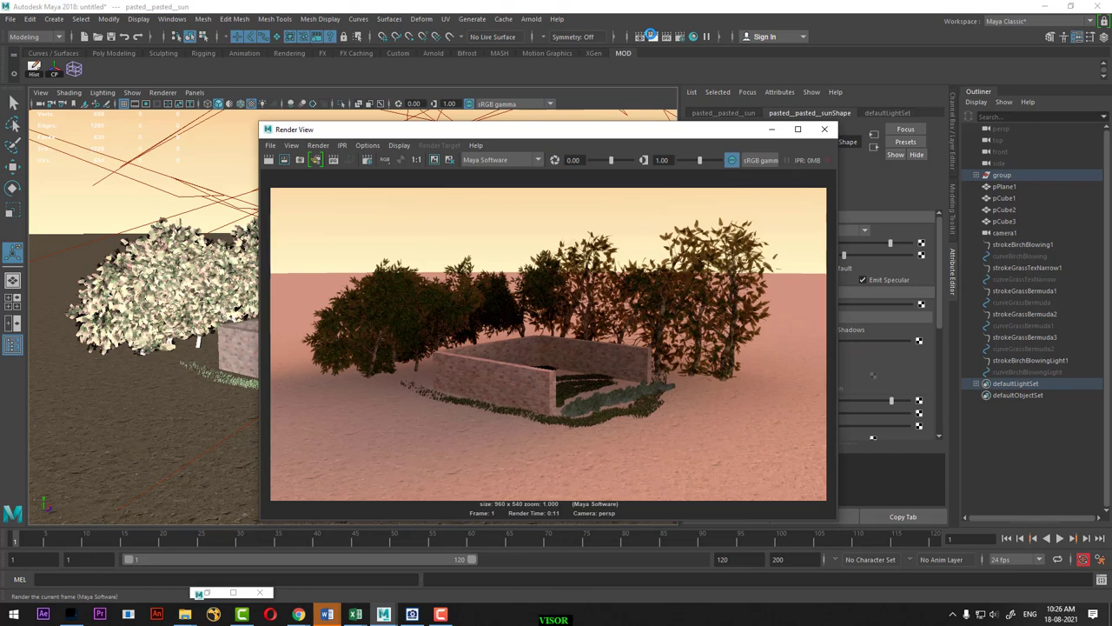
{"action": "left_click", "coordinate": [651, 36]}
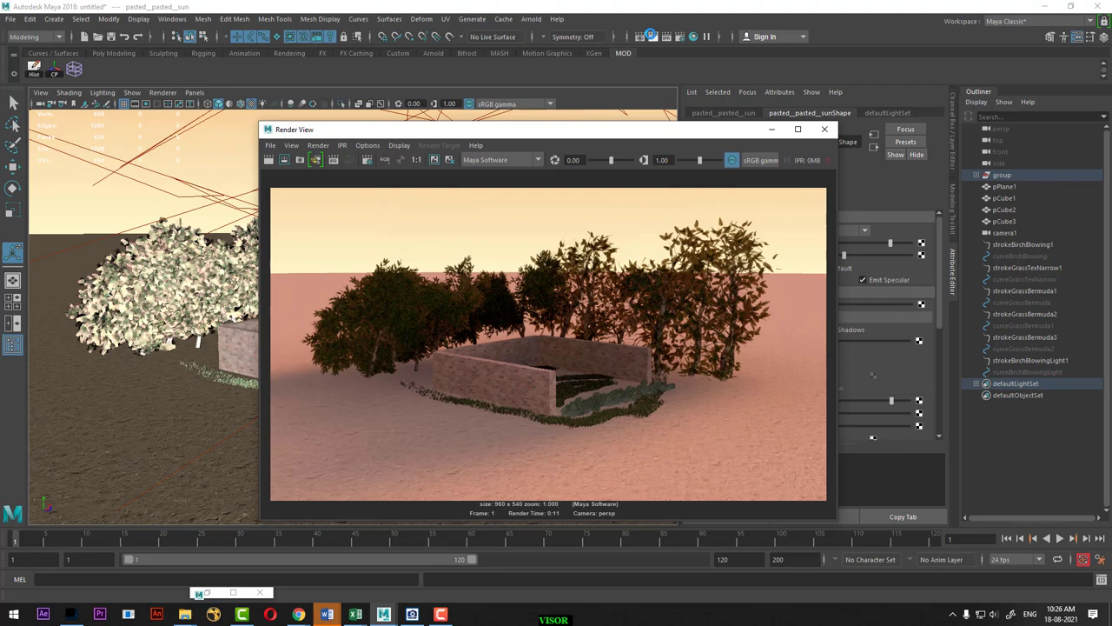
{"action": "left_click", "coordinate": [771, 130]}
{"action": "mouse_move", "coordinate": [434, 348]}
{"action": "left_mouse_down", "text": "alt"}
{"action": "mouse_move", "coordinate": [545, 441]}
{"action": "mouse_move", "coordinate": [293, 377]}
{"action": "left_mouse_up", "text": "alt"}
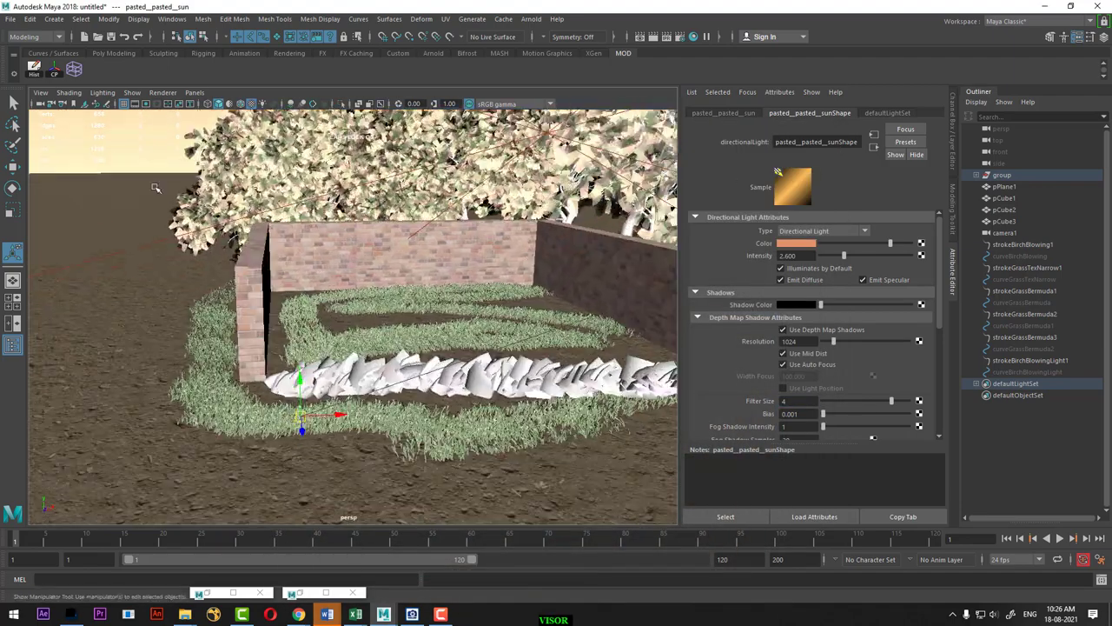
Create a polygon sphere, lift and enlarge it on the grass, then duplicate it
{"action": "left_click", "coordinate": [111, 54]}
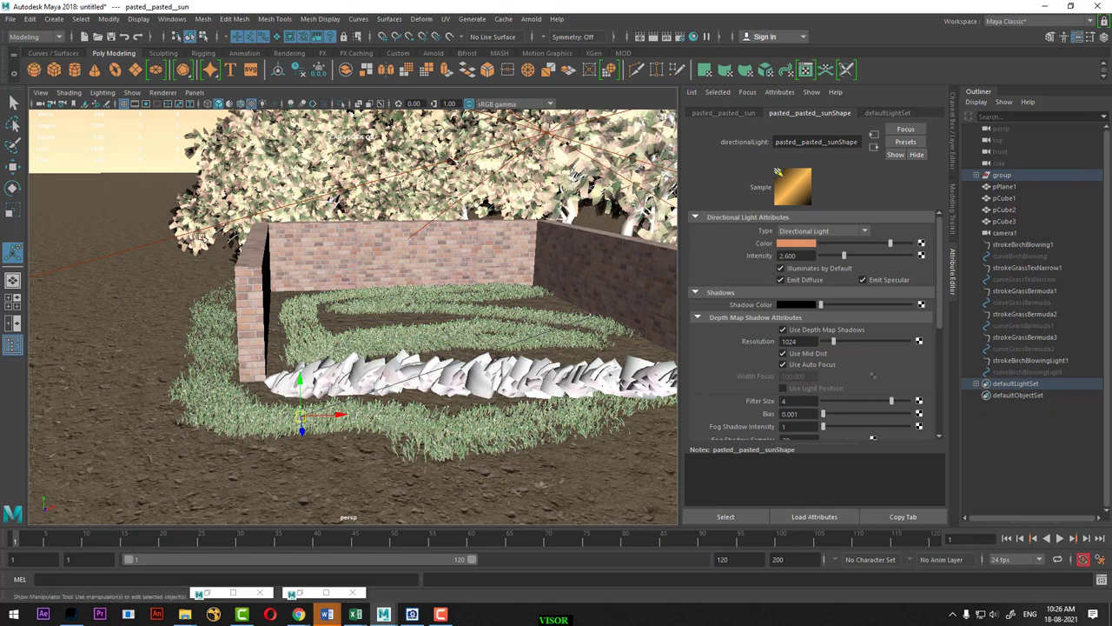
{"action": "left_click", "coordinate": [34, 70]}
{"action": "key", "text": "w"}
{"action": "left_click_drag", "start_coordinate": [417, 337], "coordinate": [576, 245], "text": "alt"}
{"action": "key", "text": "r"}
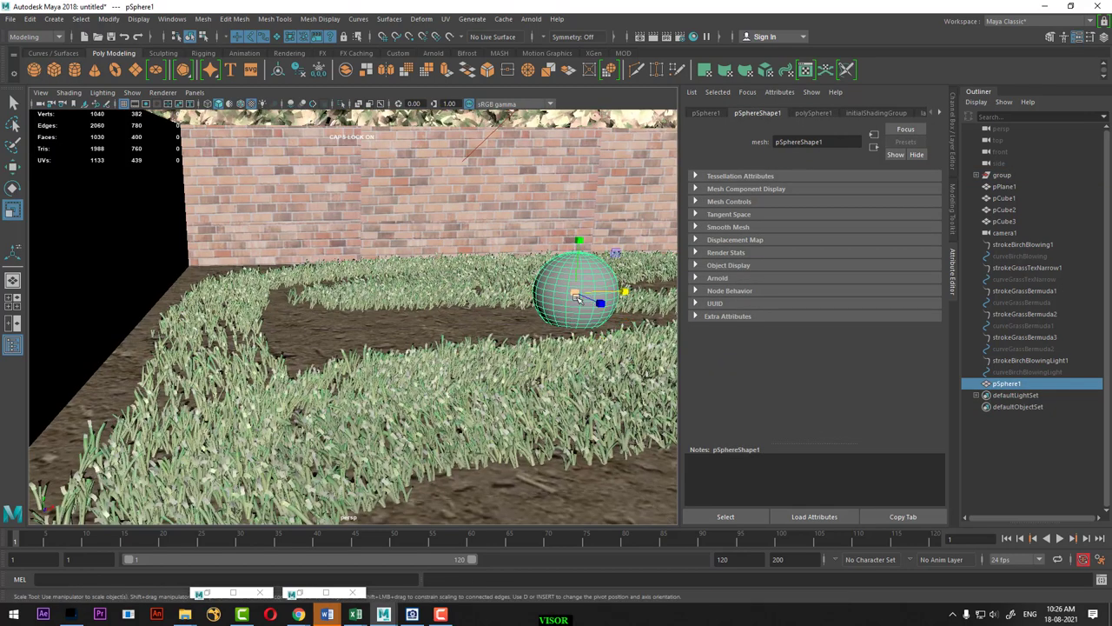
{"action": "mouse_move", "coordinate": [576, 297]}
{"action": "left_mouse_down"}
{"action": "mouse_move", "coordinate": [619, 294]}
{"action": "mouse_move", "coordinate": [534, 324]}
{"action": "mouse_move", "coordinate": [292, 344]}
{"action": "left_mouse_up"}
{"action": "key", "text": "w"}
{"action": "key", "text": "ctrl+d"}
{"action": "left_click_drag", "start_coordinate": [414, 369], "coordinate": [330, 348], "text": "alt"}
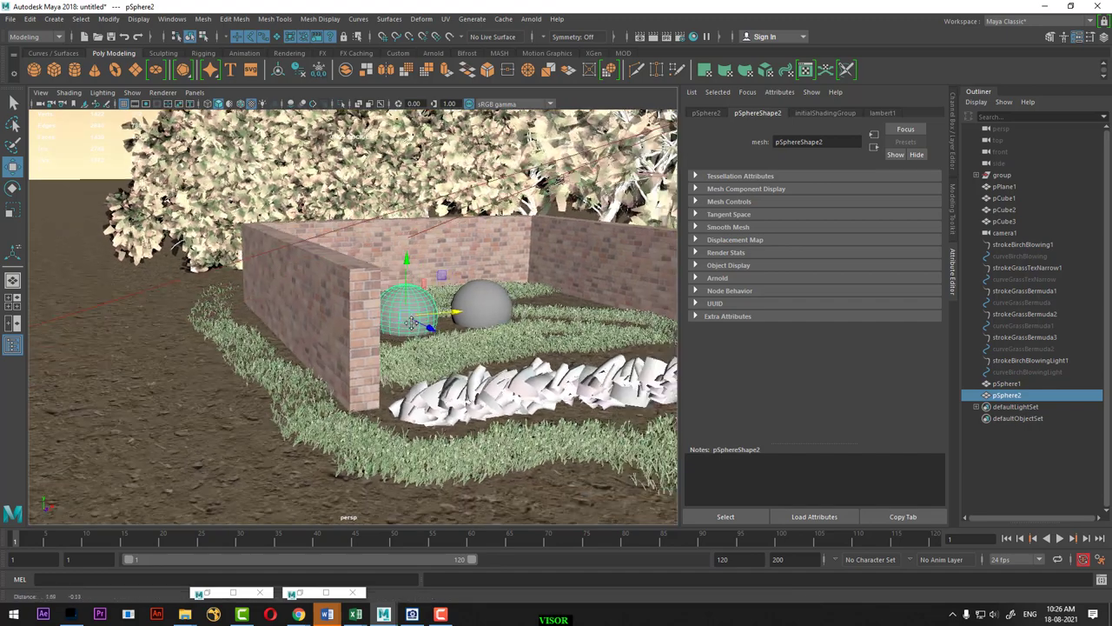
{"action": "scroll", "coordinate": [291, 335], "scroll_direction": "up", "scroll_amount": 3}
Give a sphere a new Blinn material with a File texture on its colour
{"action": "right_click", "coordinate": [273, 232]}
{"action": "mouse_move", "coordinate": [270, 552]}
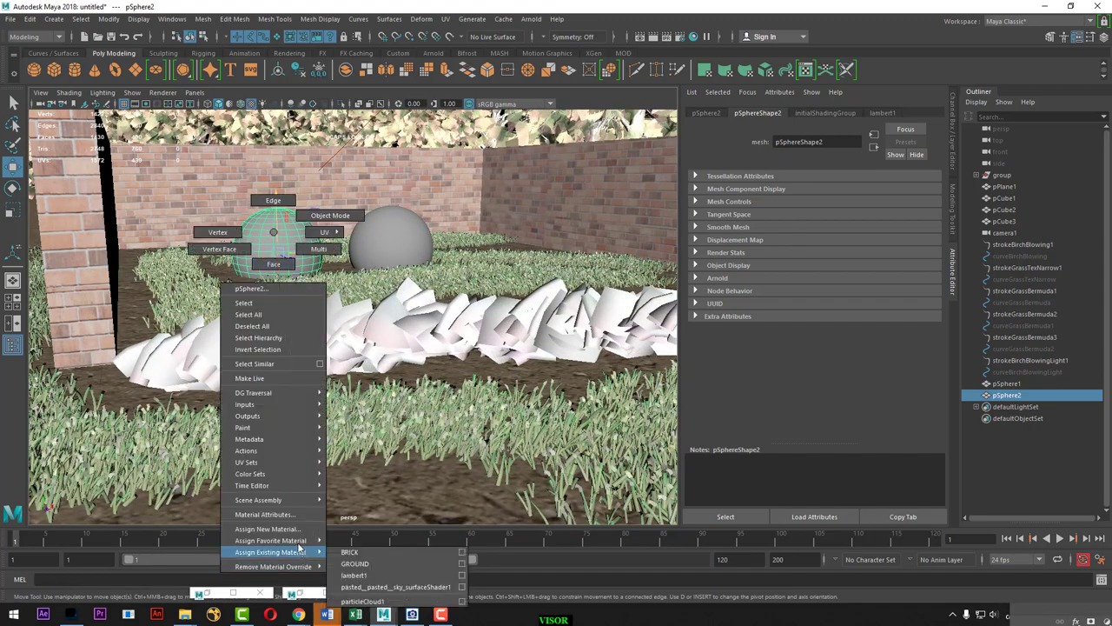
{"action": "left_click", "coordinate": [361, 520]}
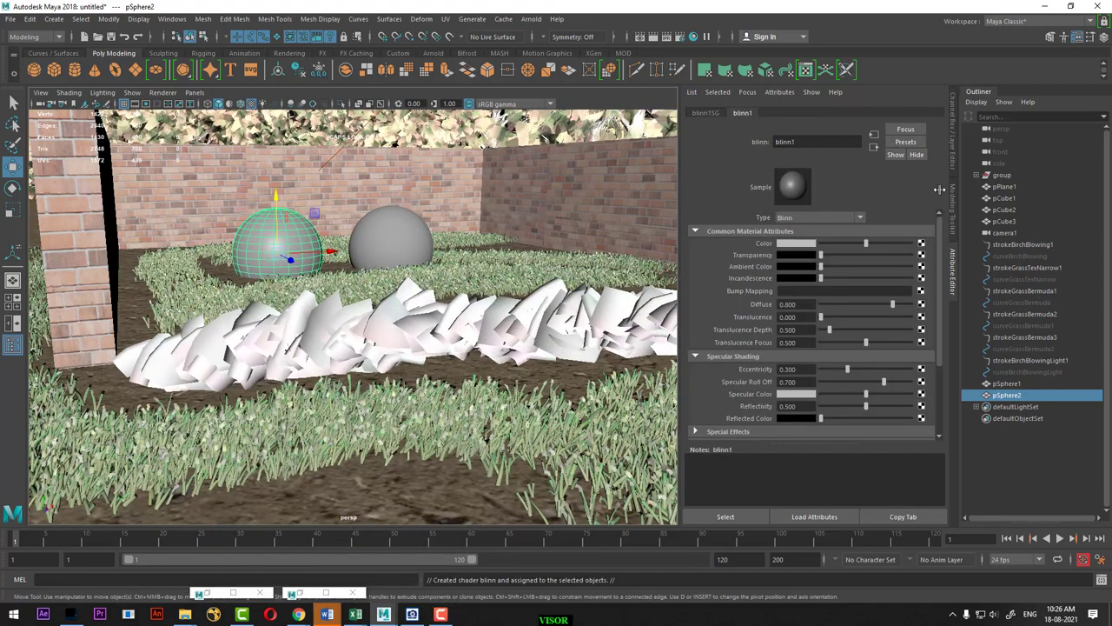
{"action": "left_click", "coordinate": [922, 243]}
{"action": "left_click", "coordinate": [480, 305]}
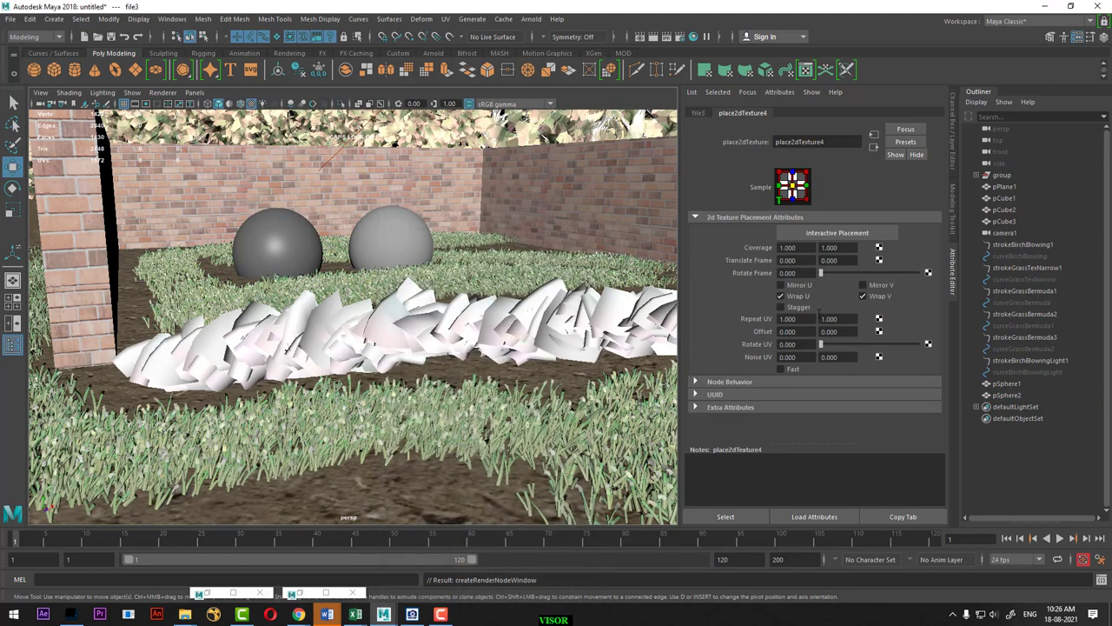
{"action": "left_click", "coordinate": [698, 113]}
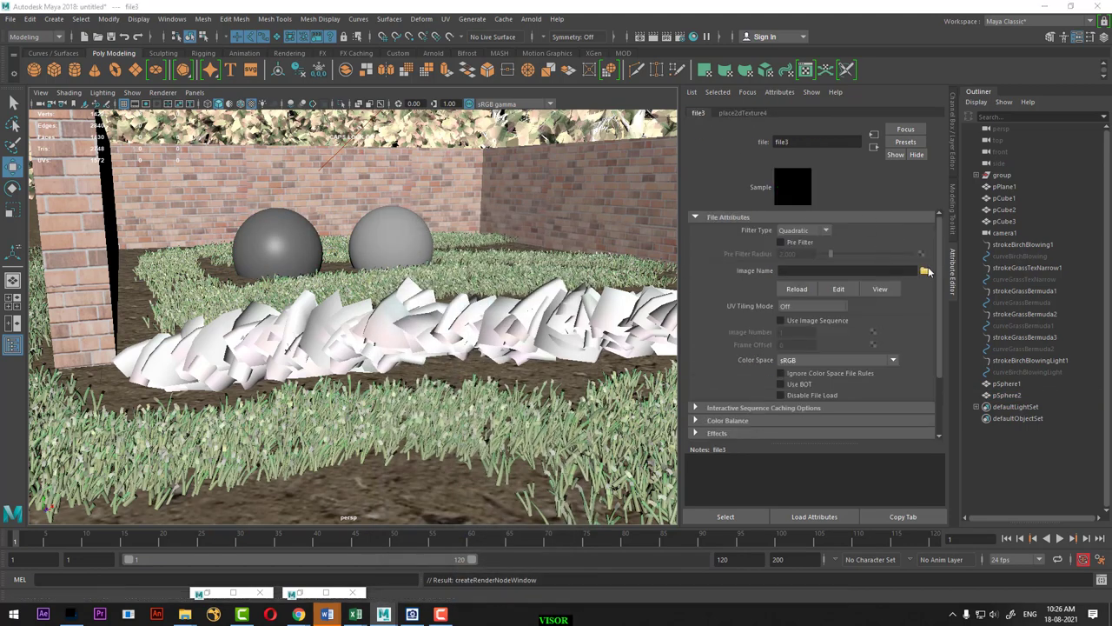
Browse through the texture images and load tin.jpg as the file image
{"action": "left_click", "coordinate": [924, 270]}
{"action": "left_click", "coordinate": [270, 275]}
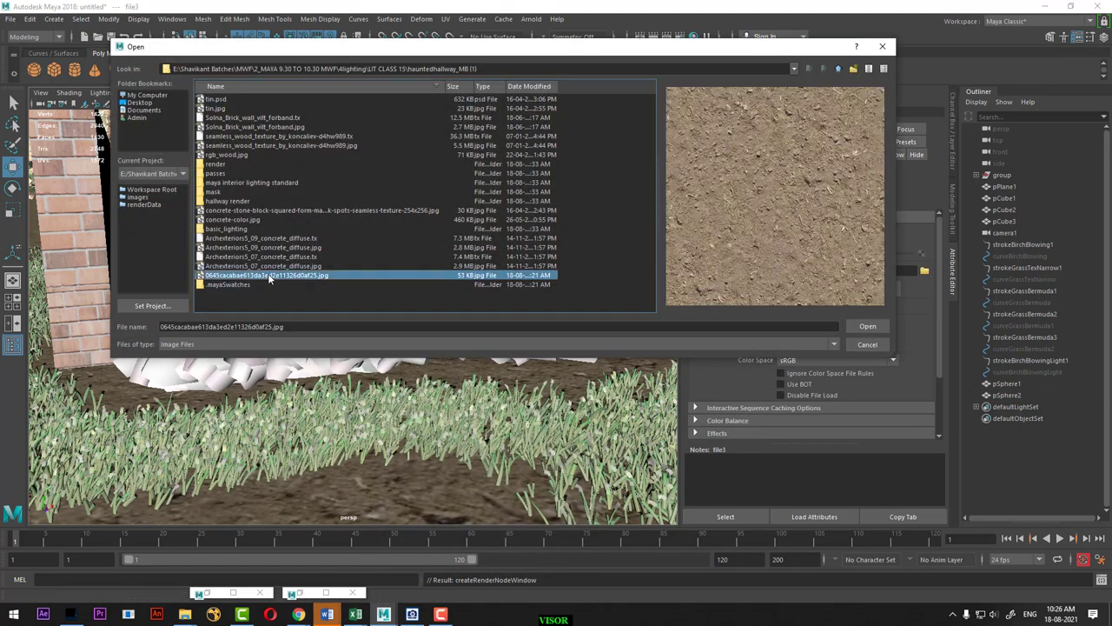
{"action": "key", "text": "Up"}
{"action": "key", "text": "Up"}
{"action": "key", "text": "Up"}
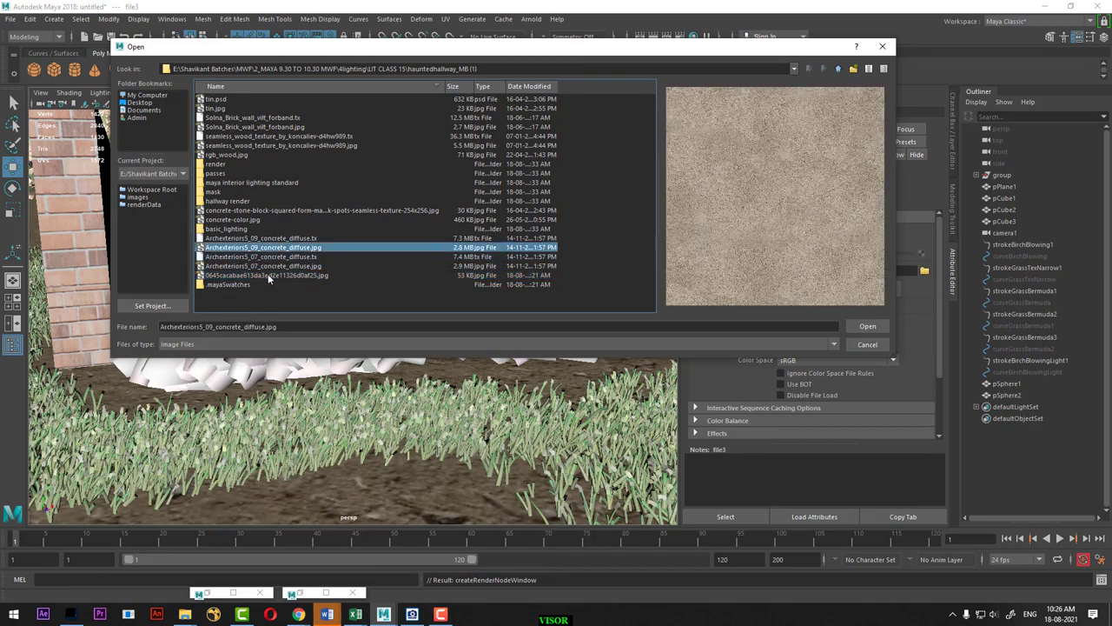
{"action": "key", "text": "Up"}
{"action": "key", "text": "Up"}
{"action": "key", "text": "Up"}
{"action": "key", "text": "Up"}
{"action": "key", "text": "Up"}
{"action": "key", "text": "Up"}
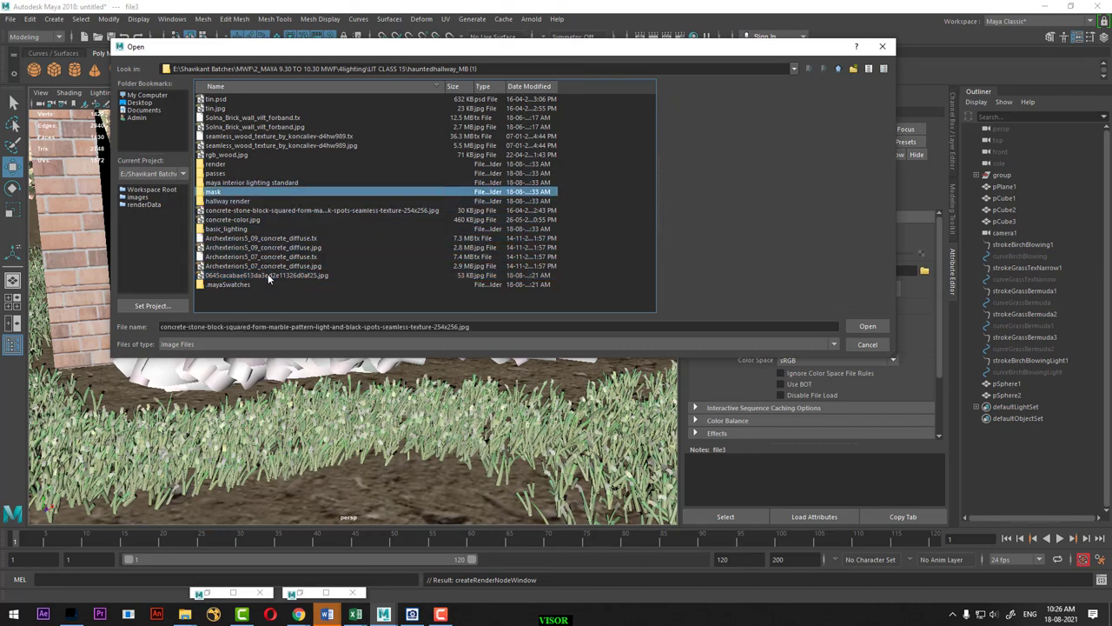
{"action": "key", "text": "Up"}
{"action": "key", "text": "Down"}
{"action": "key", "text": "Down"}
{"action": "key", "text": "Down"}
{"action": "key", "text": "Up"}
{"action": "key", "text": "Up"}
{"action": "key", "text": "Up"}
{"action": "key", "text": "Up"}
{"action": "key", "text": "Up"}
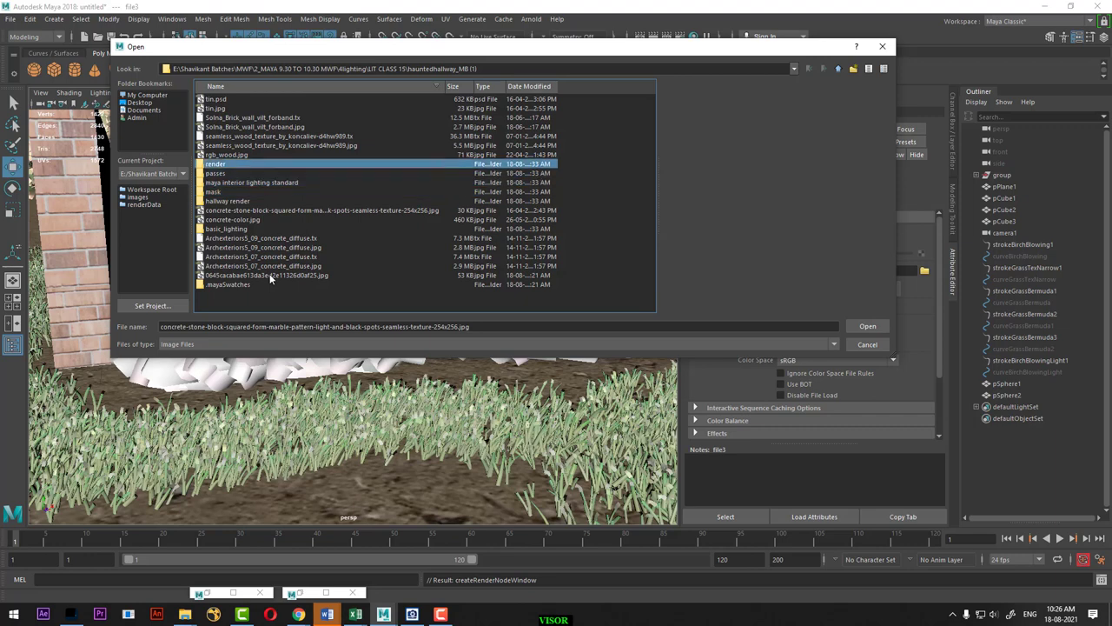
{"action": "key", "text": "Up"}
{"action": "key", "text": "Up"}
{"action": "key", "text": "Up"}
{"action": "key", "text": "Up"}
{"action": "key", "text": "Up"}
{"action": "key", "text": "Up"}
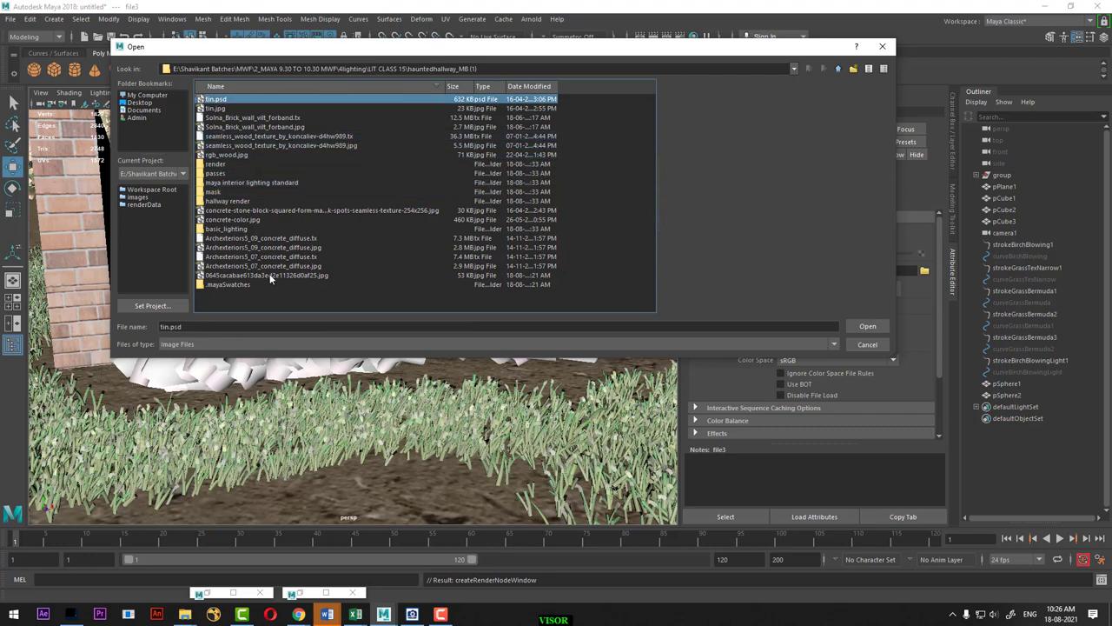
{"action": "key", "text": "Down"}
{"action": "key", "text": "Down"}
{"action": "key", "text": "Down"}
{"action": "key", "text": "Up"}
{"action": "key", "text": "Down"}
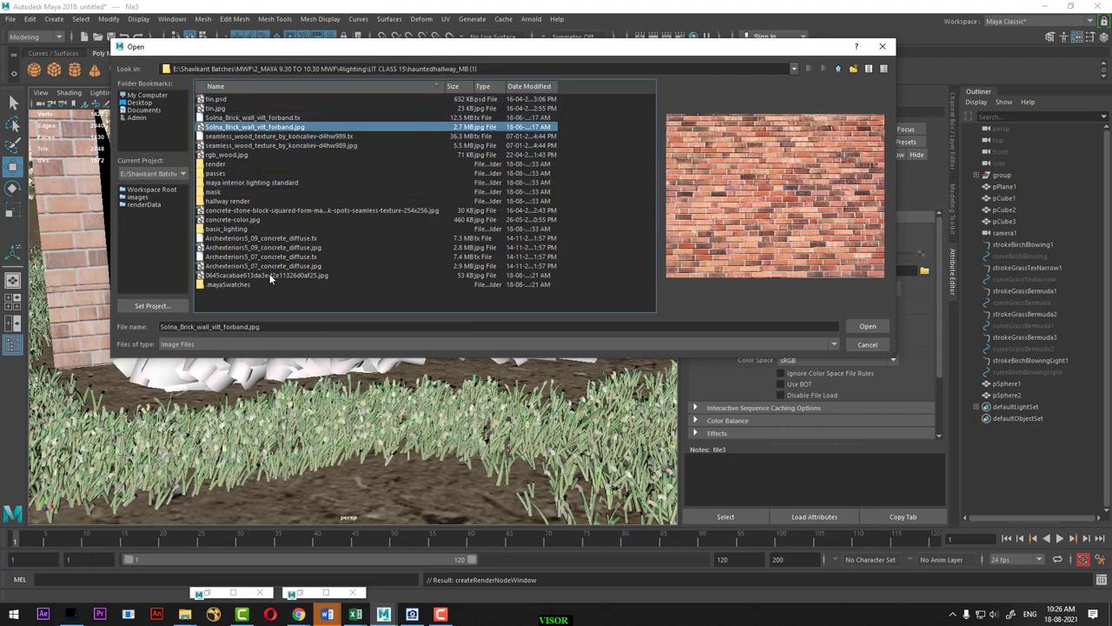
{"action": "key", "text": "Up"}
{"action": "key", "text": "Up"}
{"action": "key", "text": "Return"}
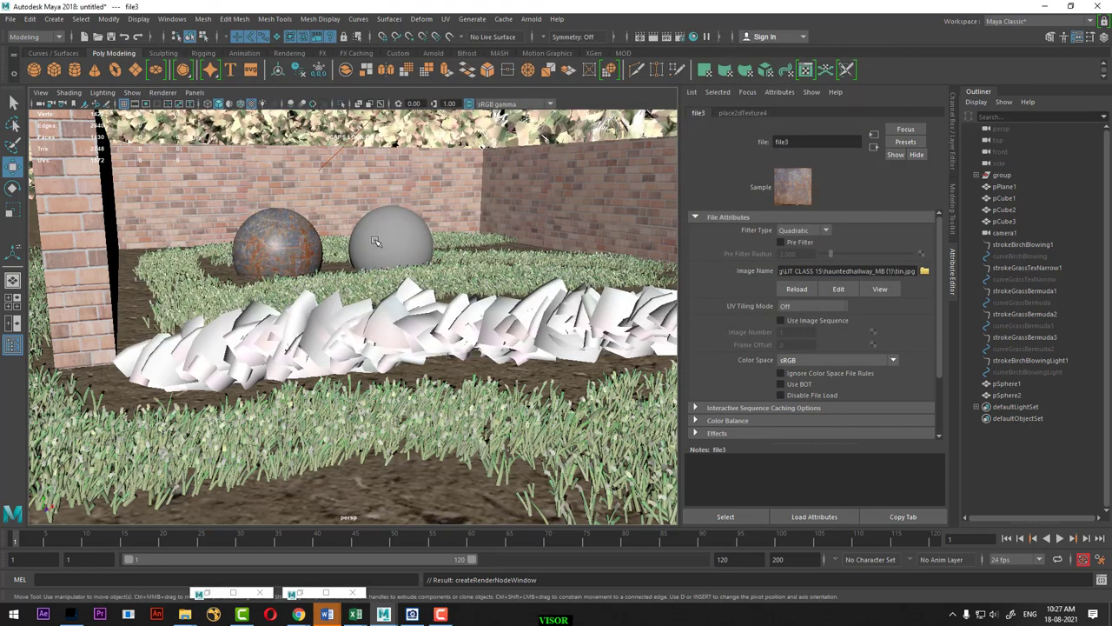
Orbit closer to the two spheres and clear the stray grass stroke selection
{"action": "left_click", "coordinate": [376, 242]}
{"action": "left_click", "coordinate": [382, 224]}
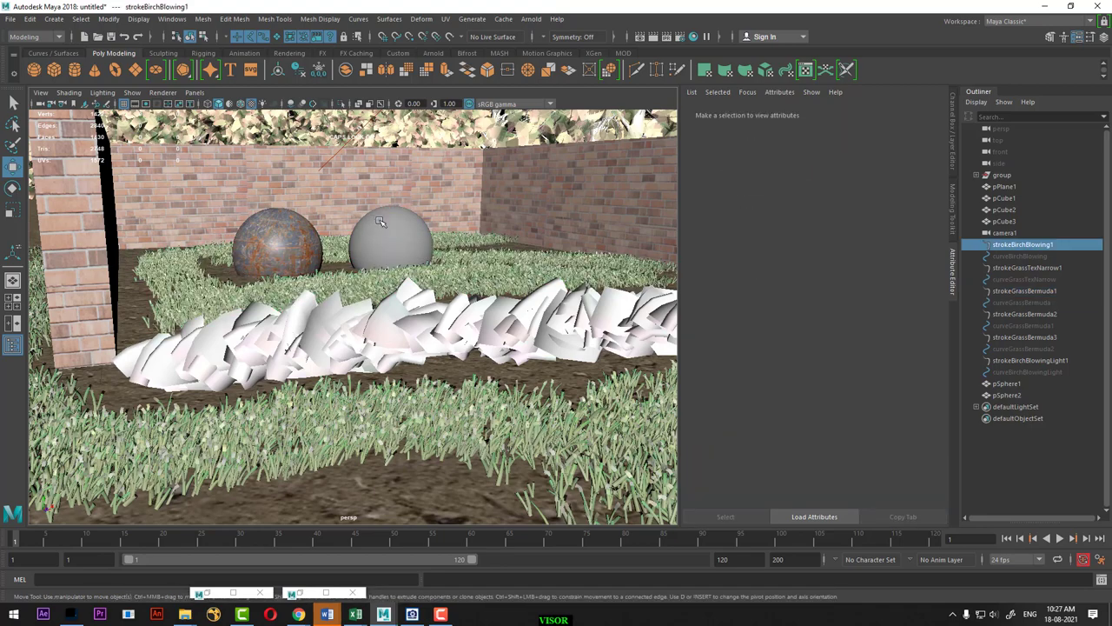
{"action": "left_click_drag", "start_coordinate": [380, 222], "coordinate": [356, 274], "text": "alt"}
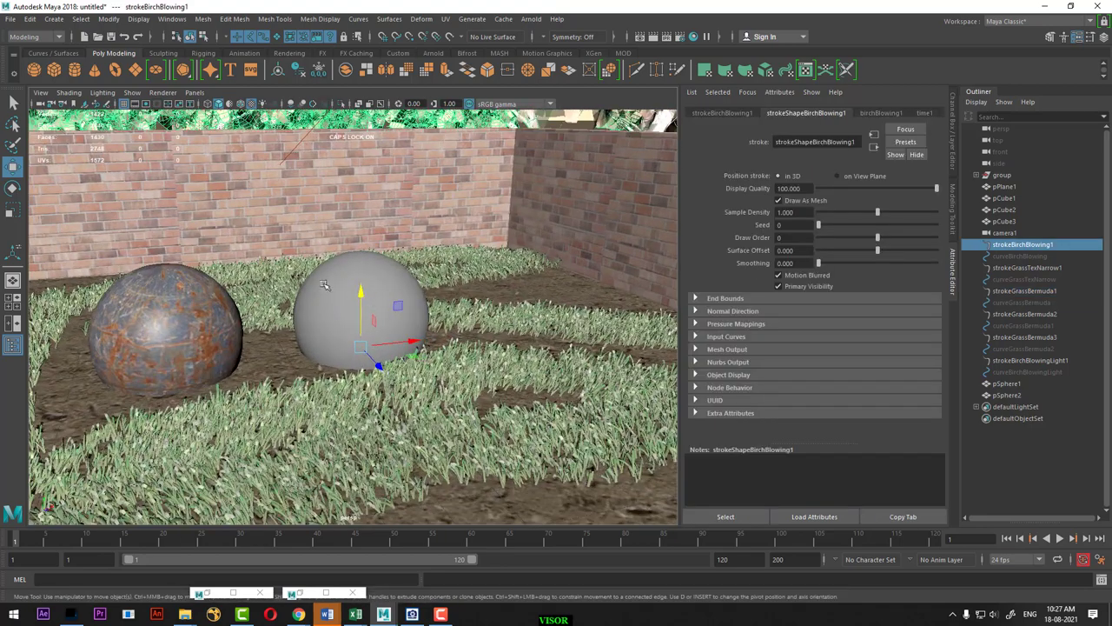
{"action": "left_click", "coordinate": [357, 274]}
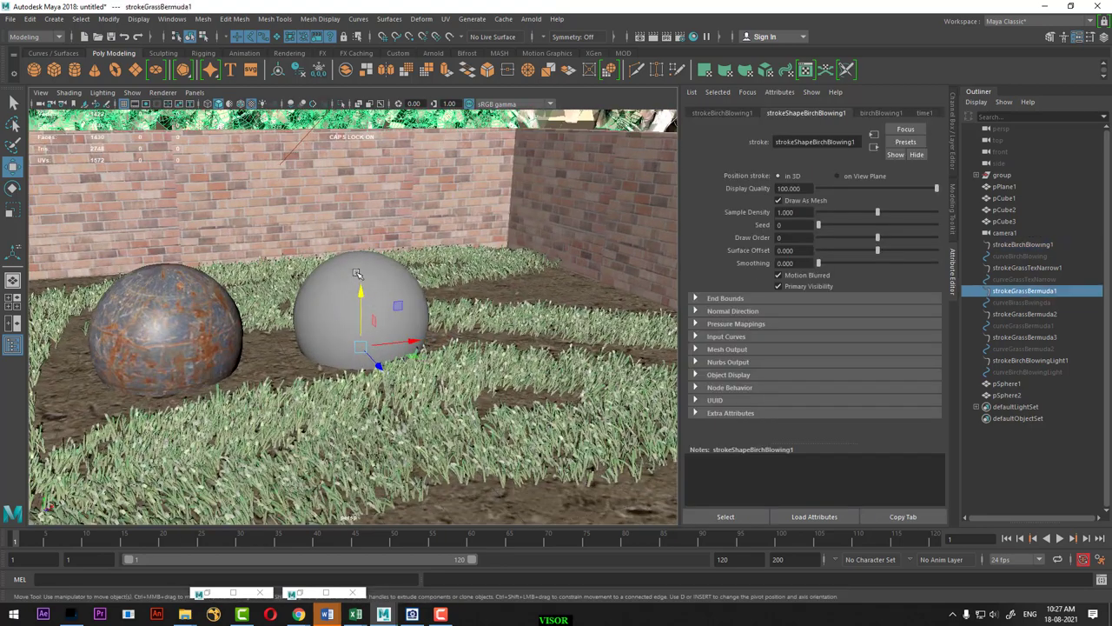
{"action": "mouse_move", "coordinate": [369, 269]}
{"action": "right_mouse_down", "text": "alt"}
{"action": "mouse_move", "coordinate": [441, 241]}
{"action": "mouse_move", "coordinate": [382, 323]}
{"action": "right_mouse_up", "text": "alt"}
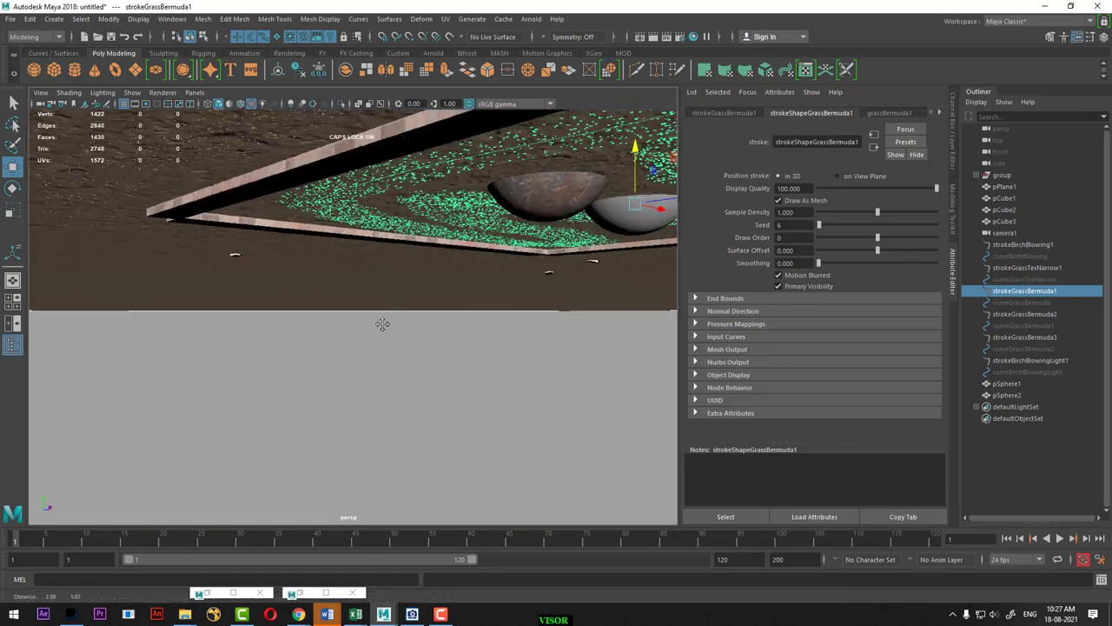
{"action": "mouse_move", "coordinate": [382, 323]}
{"action": "left_mouse_down", "text": "alt"}
{"action": "mouse_move", "coordinate": [405, 316]}
{"action": "mouse_move", "coordinate": [524, 400]}
{"action": "left_mouse_up", "text": "alt"}
{"action": "left_click", "coordinate": [524, 400]}
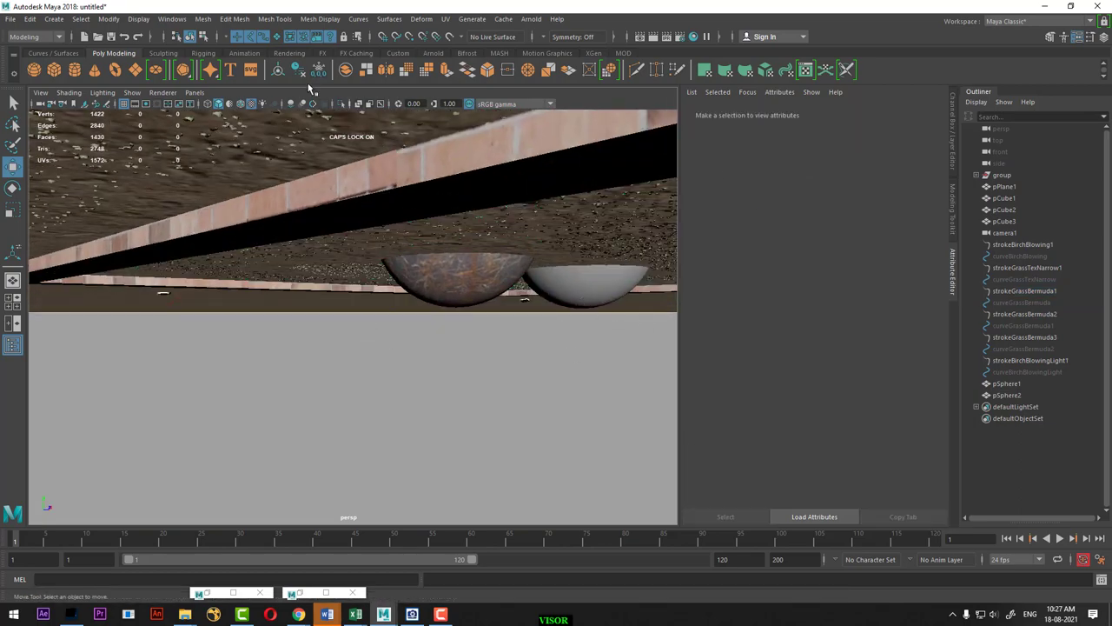
Assign the existing blinn1 material to the untextured sphere
{"action": "left_click", "coordinate": [580, 294]}
{"action": "left_click_drag", "start_coordinate": [547, 308], "coordinate": [517, 323], "text": "alt"}
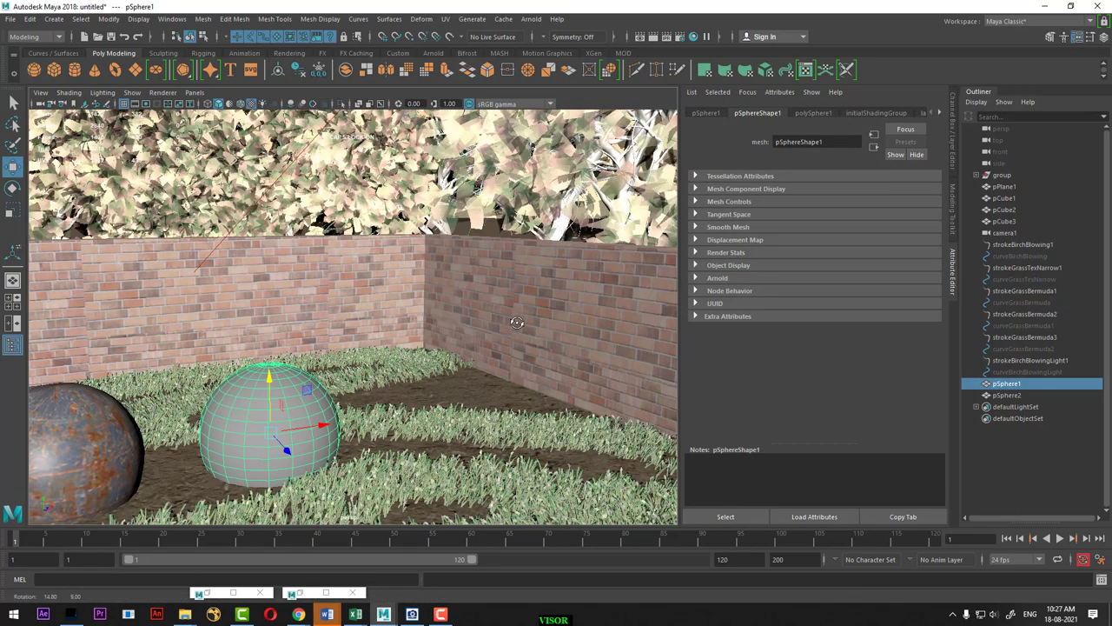
{"action": "mouse_move", "coordinate": [287, 402]}
{"action": "right_mouse_down"}
{"action": "mouse_move", "coordinate": [318, 604]}
{"action": "mouse_move", "coordinate": [382, 554]}
{"action": "right_mouse_up"}
{"action": "left_click_drag", "start_coordinate": [387, 501], "coordinate": [396, 395], "text": "alt"}
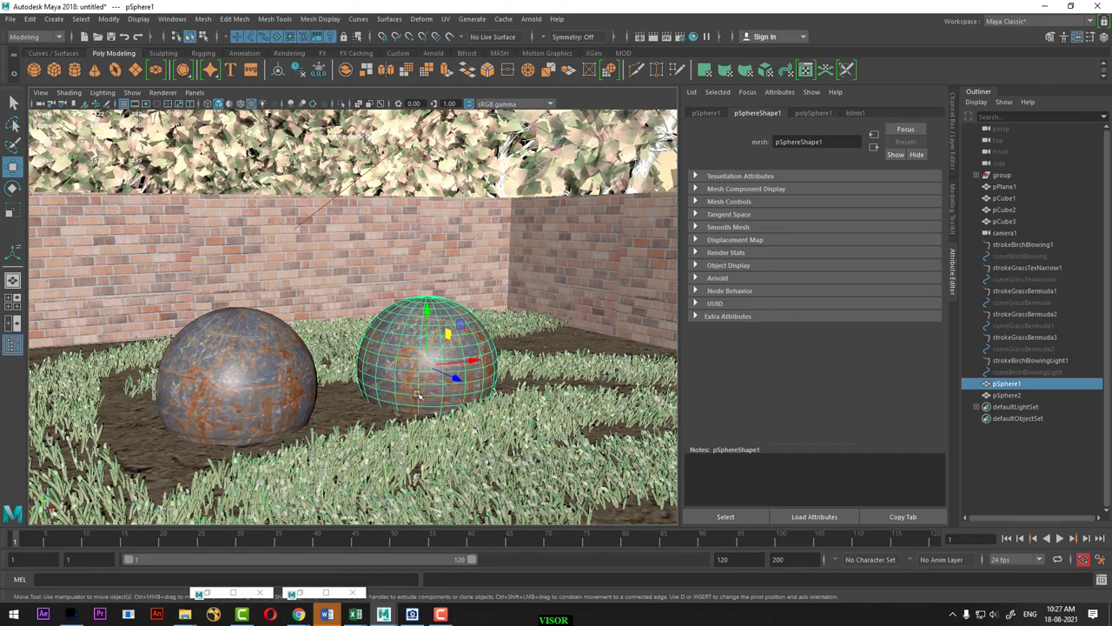
{"action": "right_click_drag", "start_coordinate": [418, 359], "coordinate": [470, 552]}
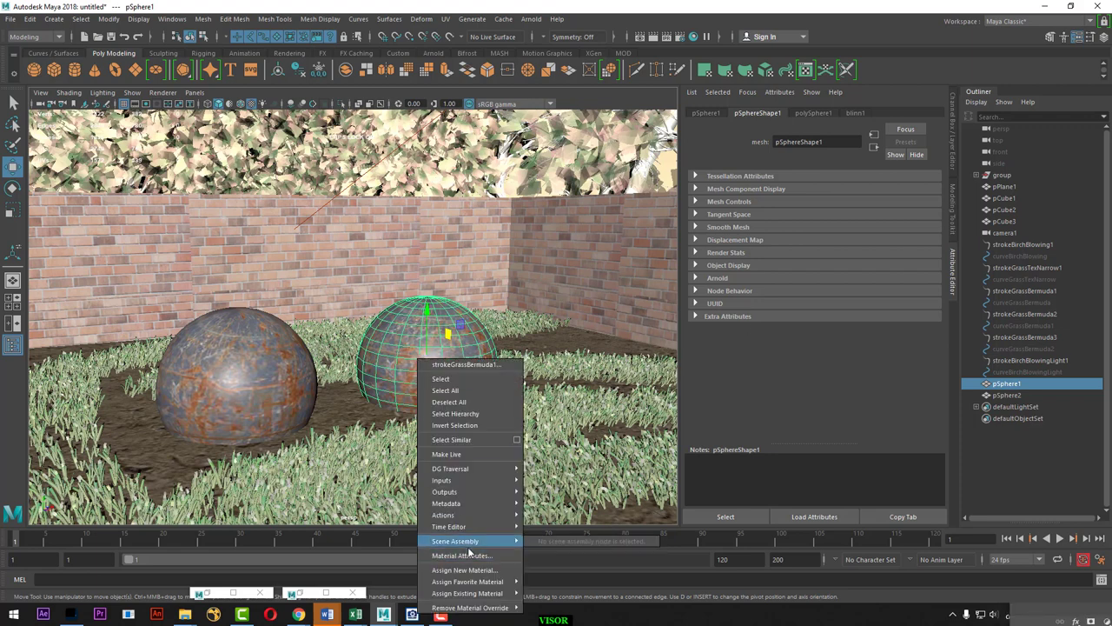
Add a File texture loaded with tin.jpg as blinn1's bump map
{"action": "right_click_drag", "start_coordinate": [435, 339], "coordinate": [478, 540]}
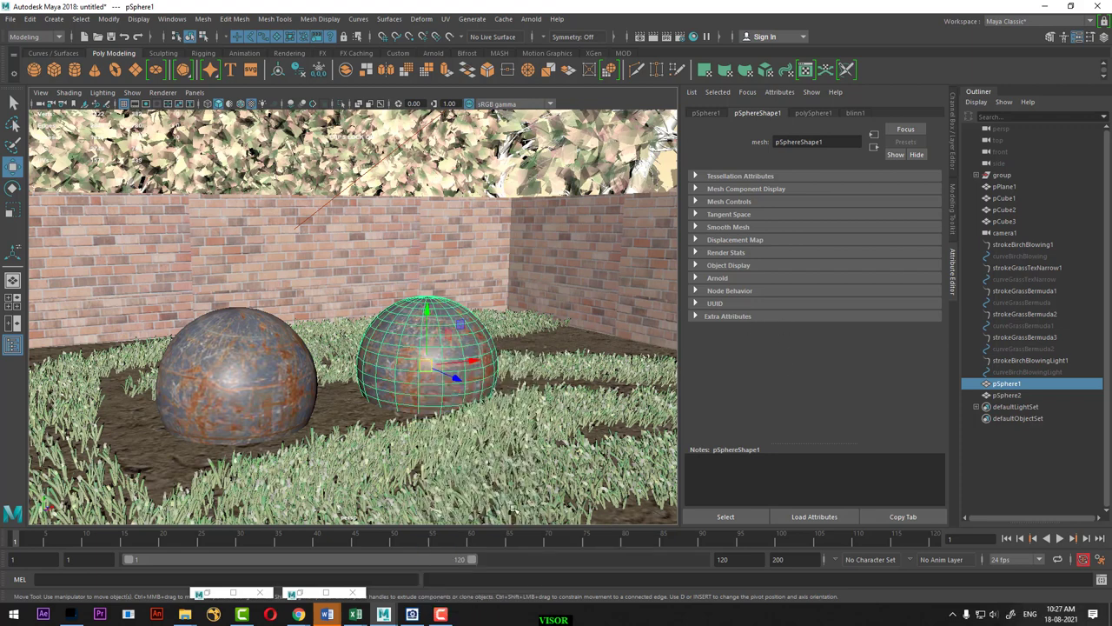
{"action": "left_click", "coordinate": [819, 113]}
{"action": "left_click", "coordinate": [855, 112]}
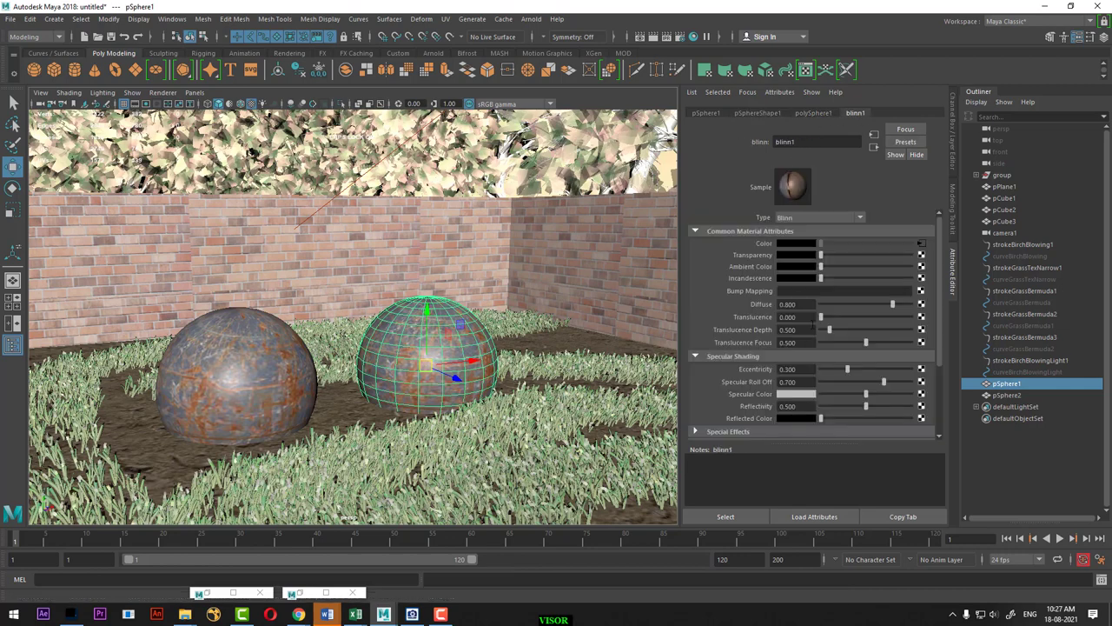
{"action": "left_click", "coordinate": [921, 291]}
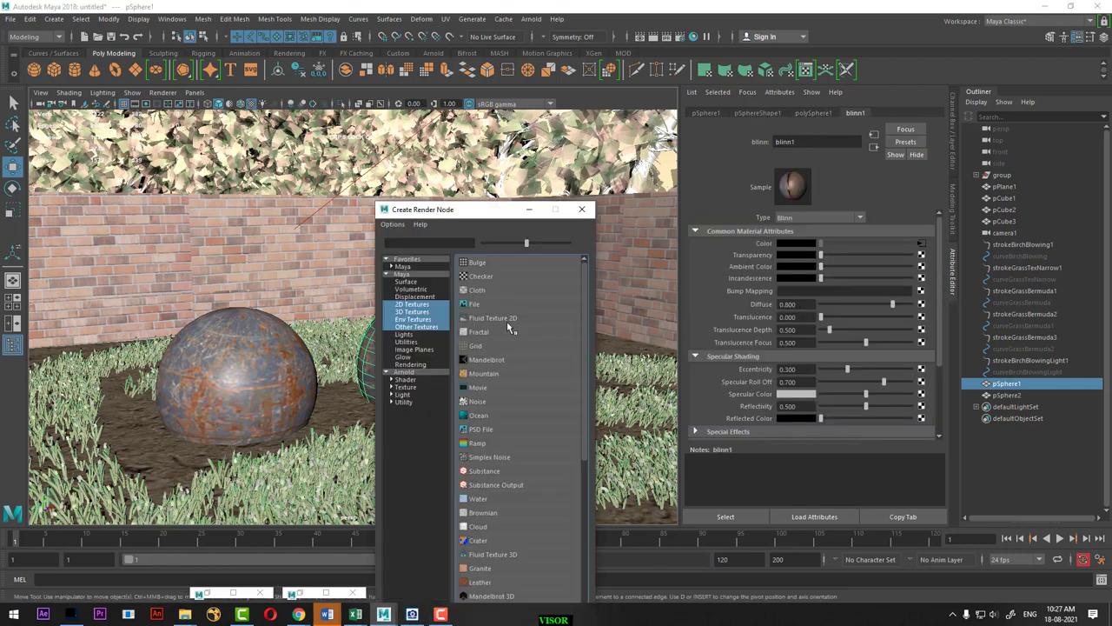
{"action": "left_click", "coordinate": [490, 311]}
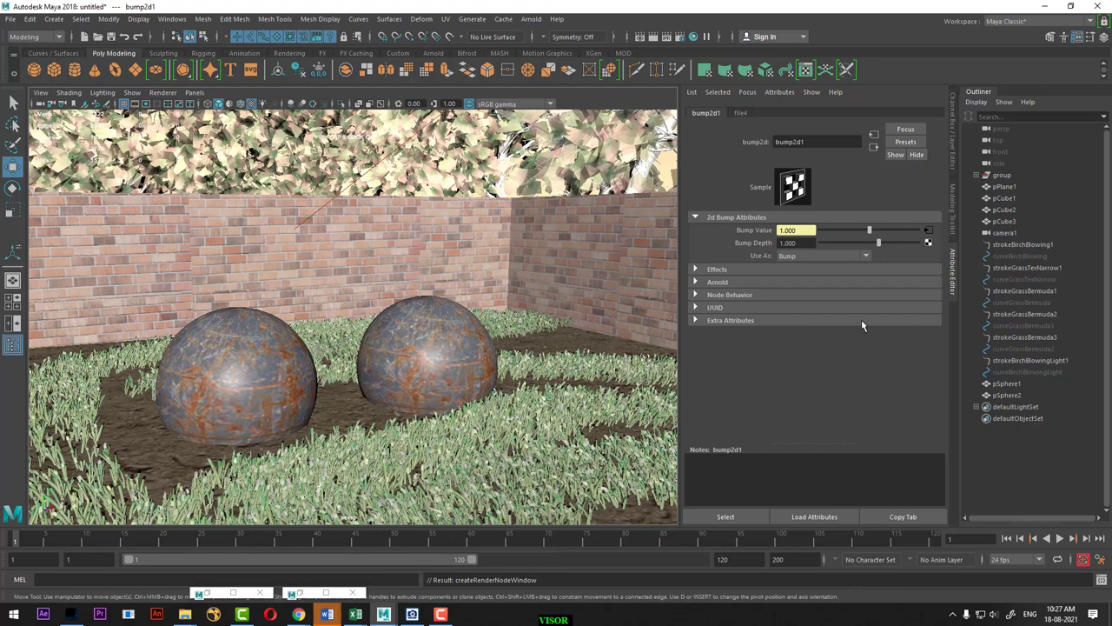
{"action": "left_click", "coordinate": [928, 241]}
{"action": "left_click", "coordinate": [925, 270]}
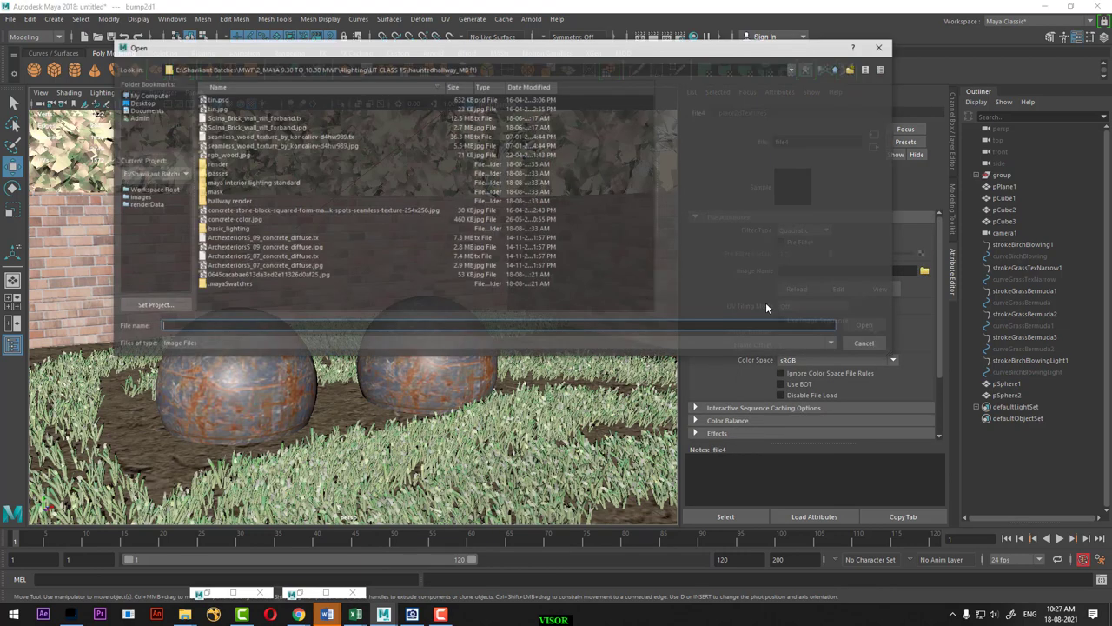
{"action": "left_click", "coordinate": [243, 136]}
{"action": "left_click", "coordinate": [224, 107]}
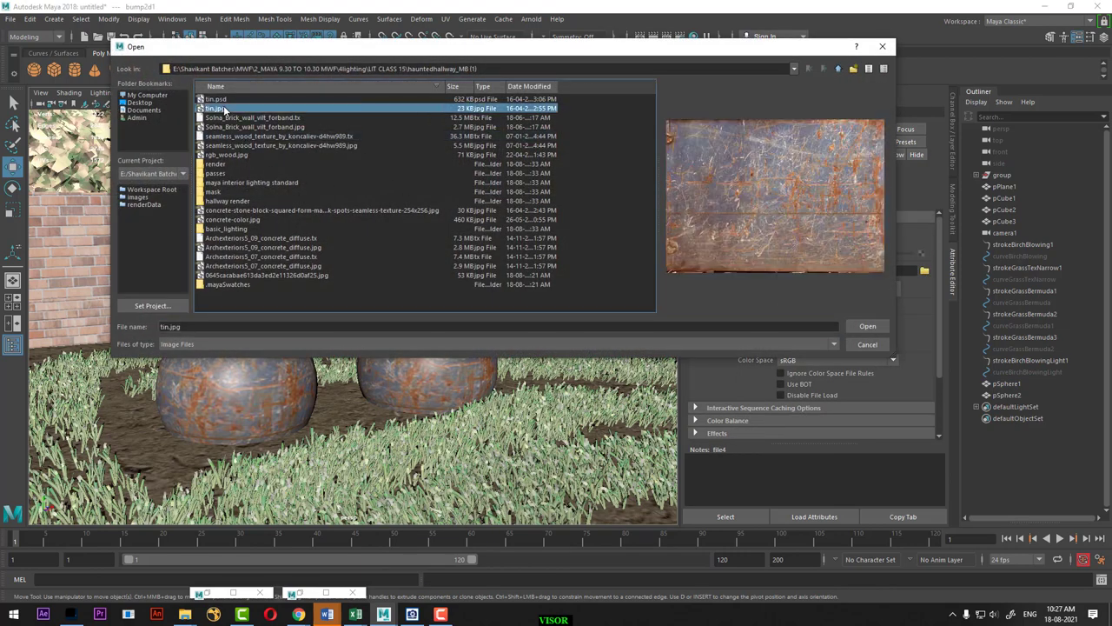
{"action": "key", "text": "Return"}
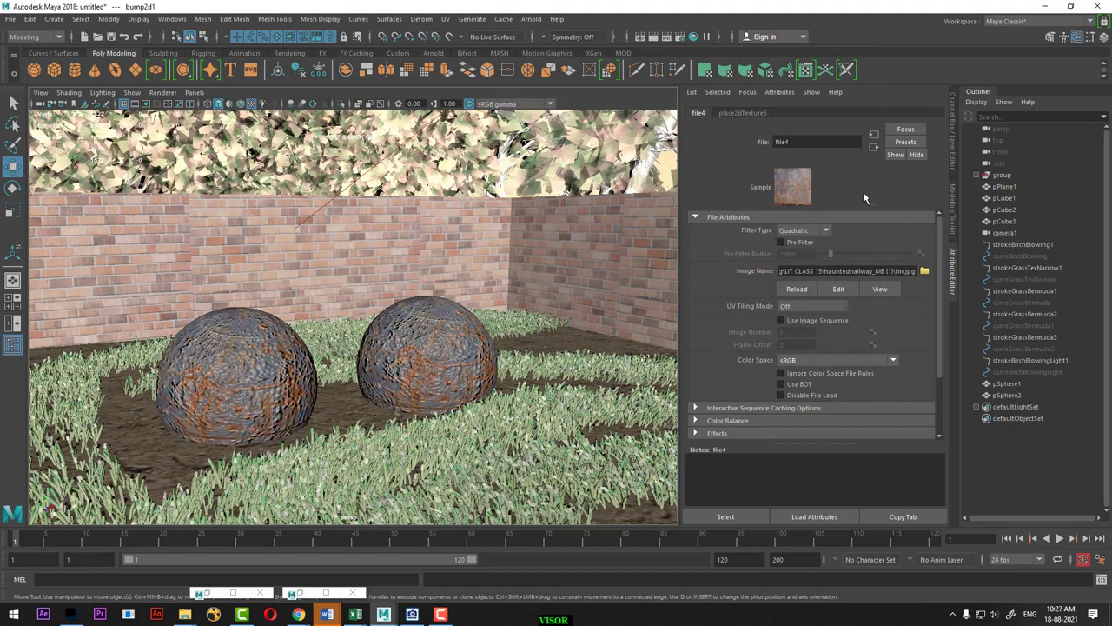
Set bump2d1's Bump Depth to 0.1
{"action": "left_click", "coordinate": [873, 146]}
{"action": "left_click", "coordinate": [795, 242]}
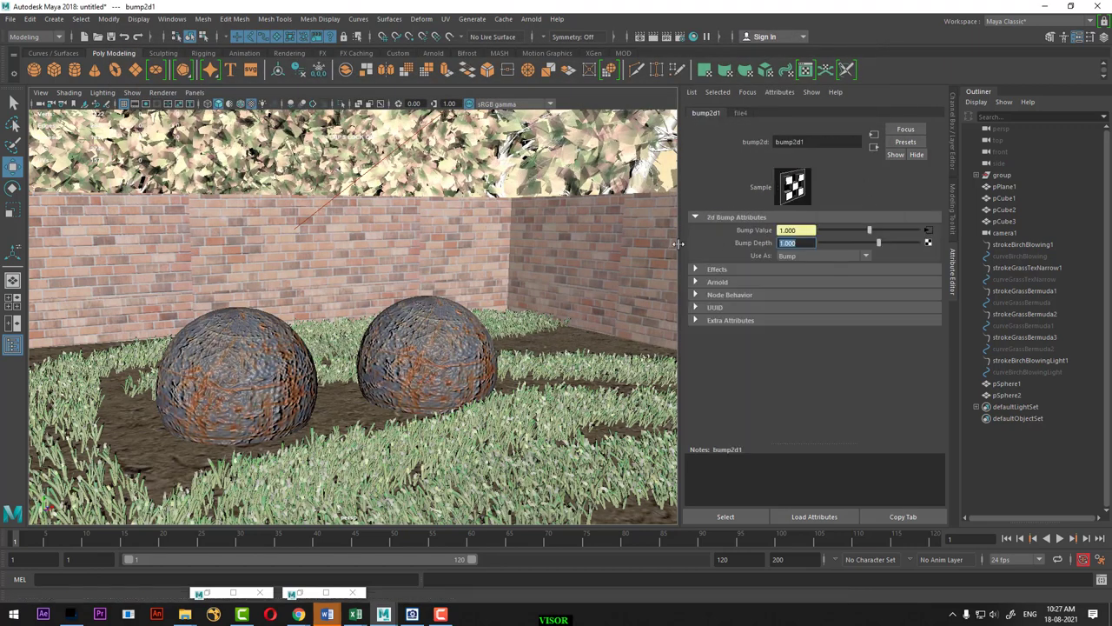
{"action": "type", "text": "0.1"}
{"action": "key", "text": "Return"}
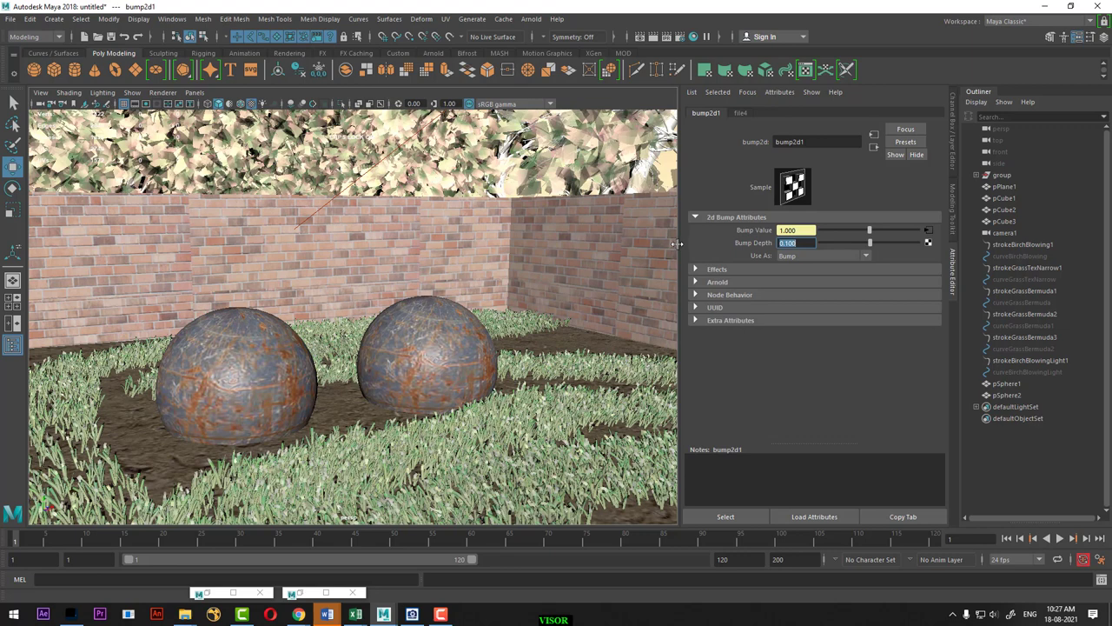
Select the brick wall and bring up its BRICK material's attributes
{"action": "left_click", "coordinate": [601, 245]}
{"action": "right_click", "coordinate": [601, 247]}
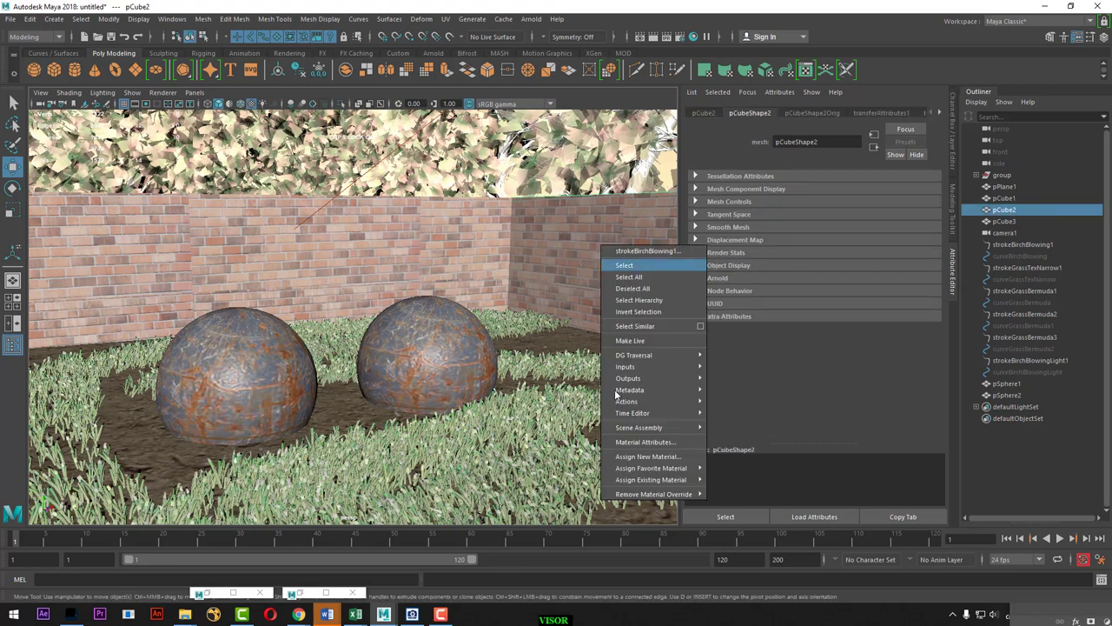
{"action": "left_click", "coordinate": [666, 443]}
{"action": "left_click", "coordinate": [817, 113]}
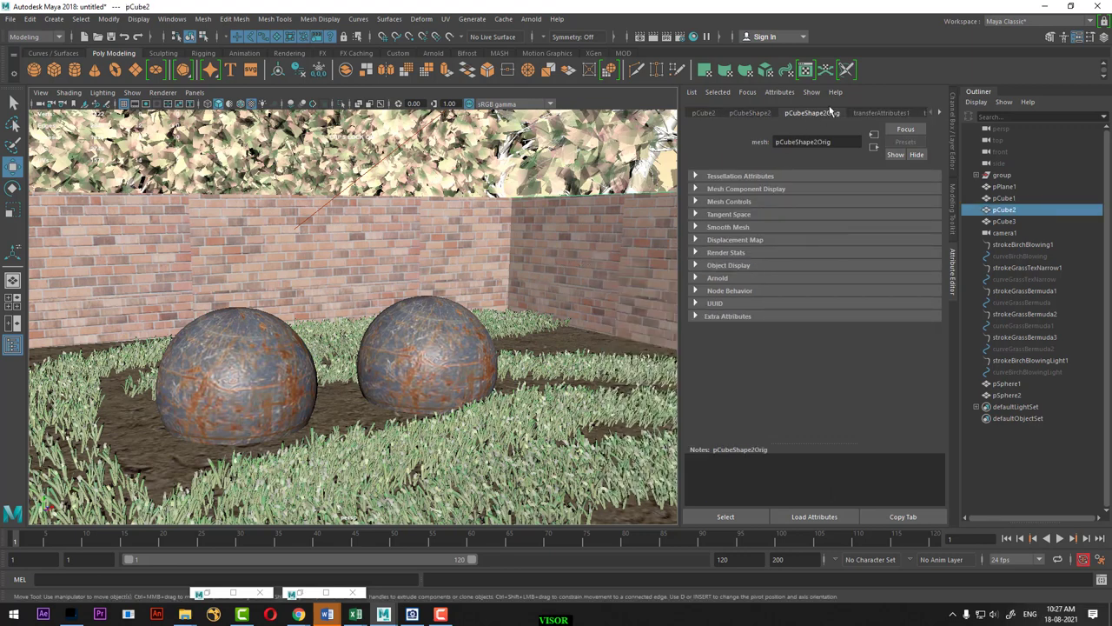
{"action": "left_click", "coordinate": [887, 113]}
{"action": "left_click", "coordinate": [939, 113]}
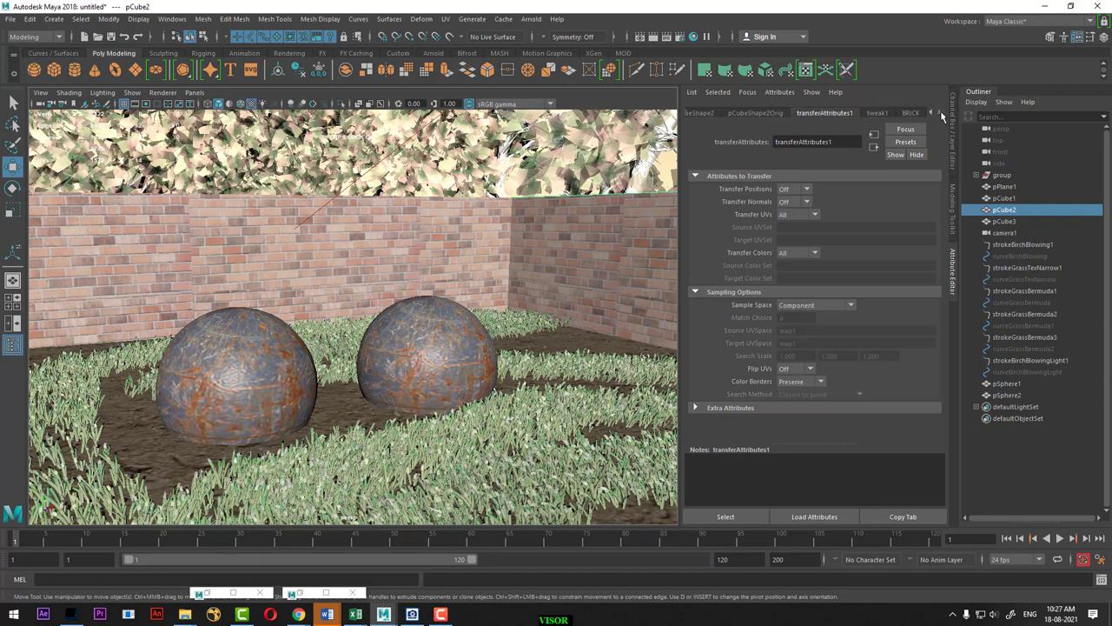
{"action": "left_click", "coordinate": [909, 113]}
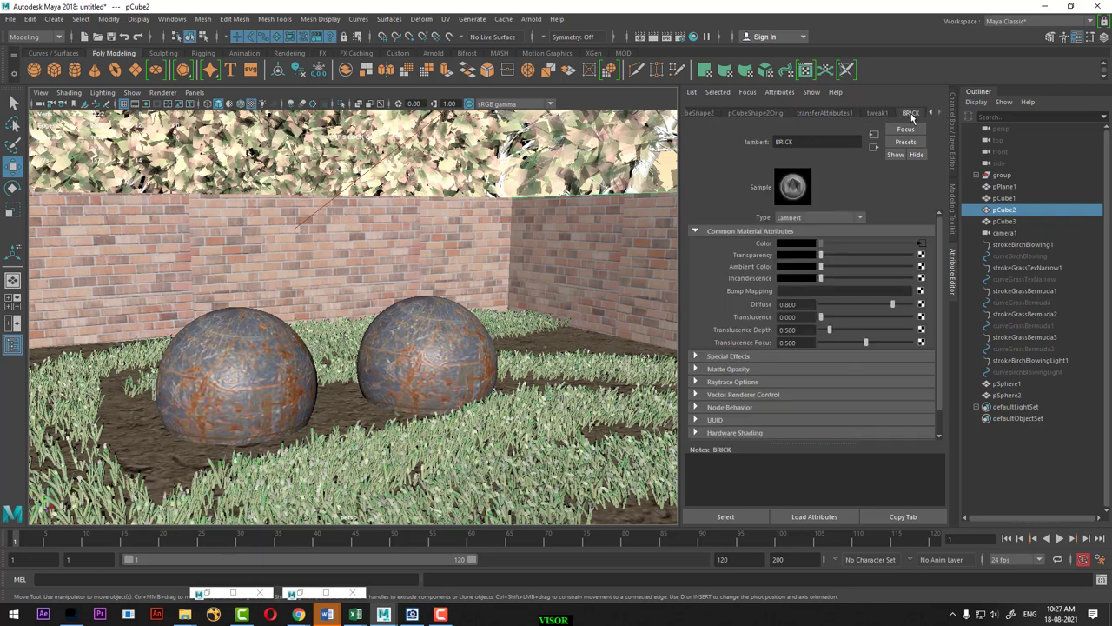
Create a bump texture for BRICK and load Solna_Brick_wall_vilt_forband.jpg into file5
{"action": "left_click", "coordinate": [920, 293]}
{"action": "left_click", "coordinate": [516, 311]}
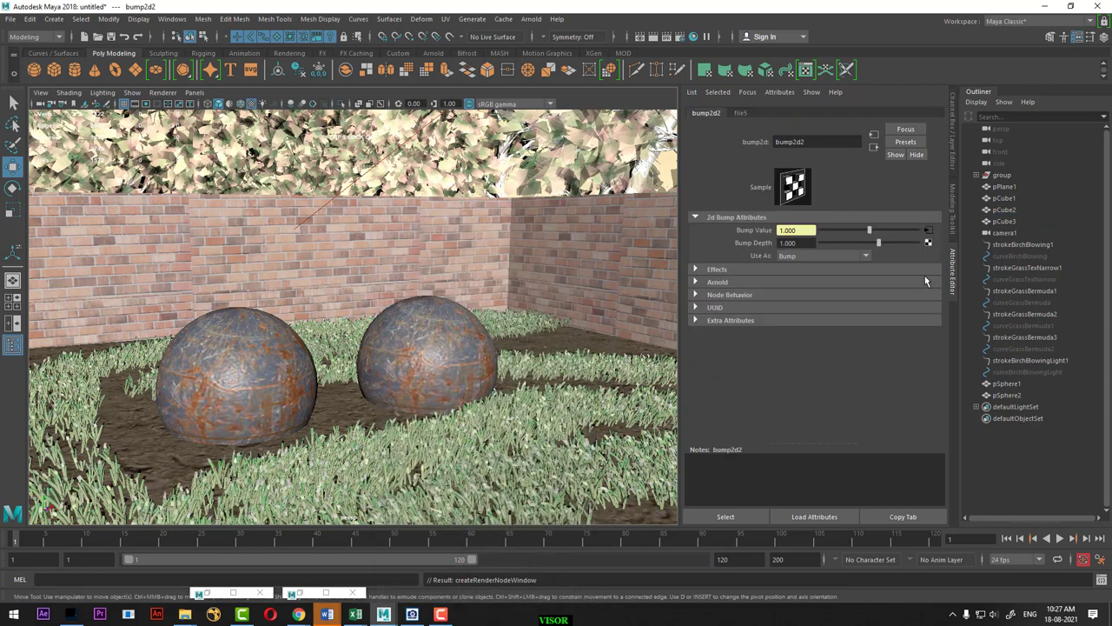
{"action": "left_click", "coordinate": [927, 229]}
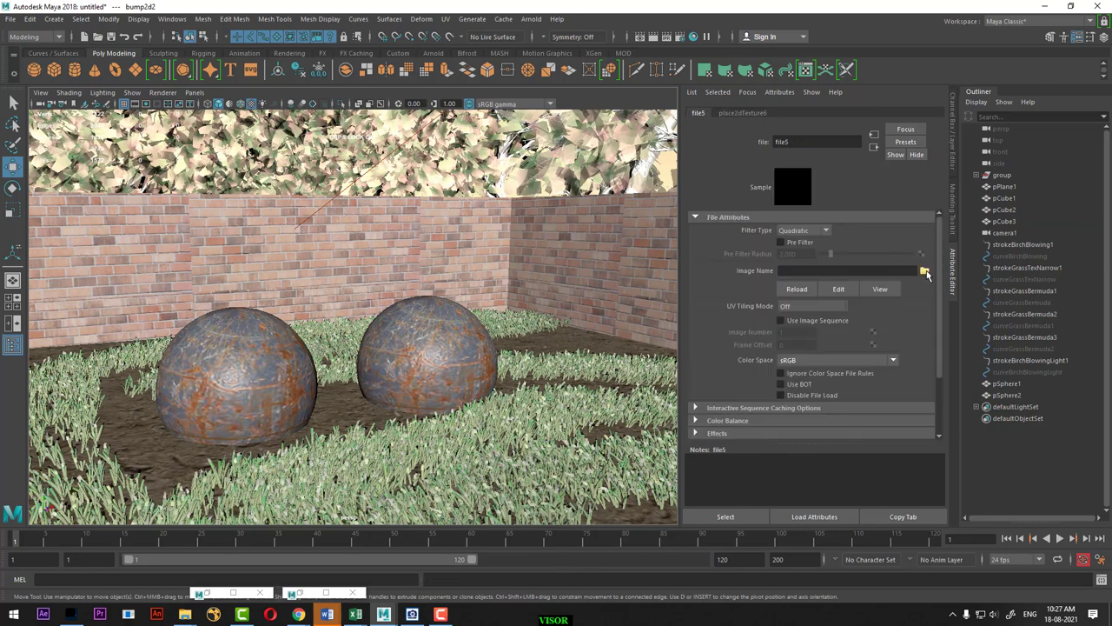
{"action": "left_click", "coordinate": [924, 271]}
{"action": "left_click", "coordinate": [278, 276]}
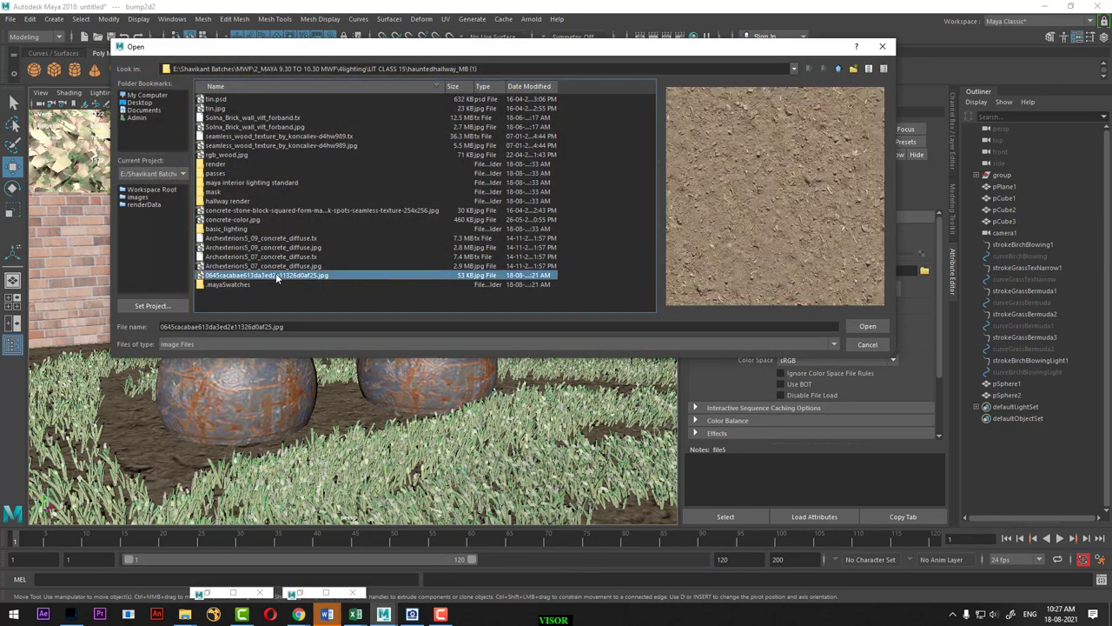
{"action": "key", "text": "Up"}
{"action": "key", "text": "Up"}
{"action": "key", "text": "Up"}
{"action": "key", "text": "Up"}
{"action": "key", "text": "Up"}
{"action": "key", "text": "Up"}
{"action": "key", "text": "Up"}
{"action": "key", "text": "Up"}
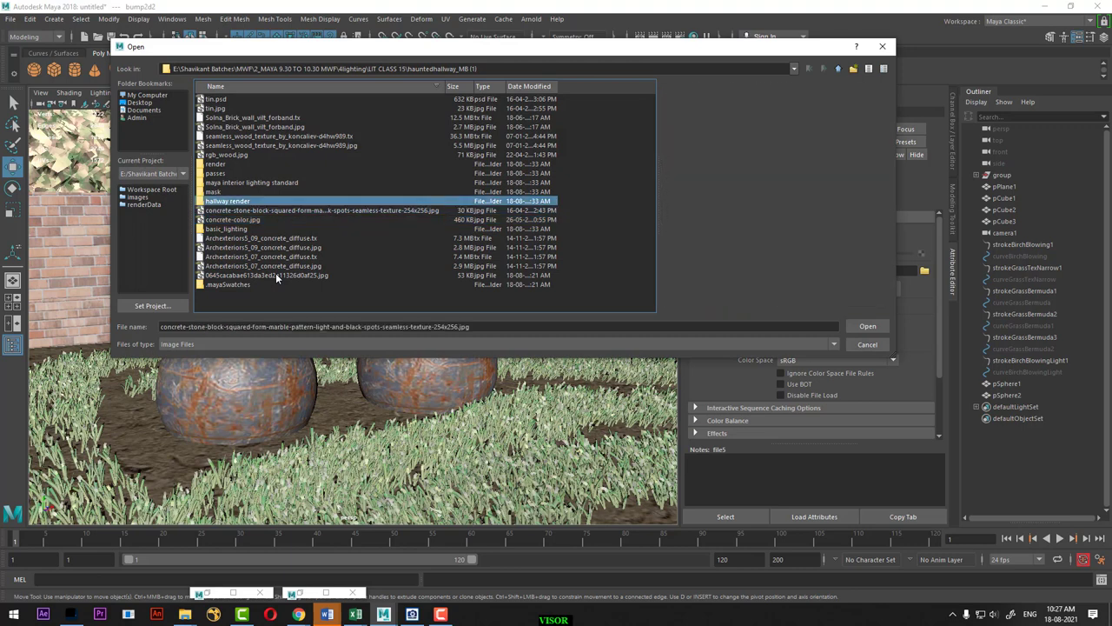
{"action": "key", "text": "Up"}
{"action": "key", "text": "Up"}
{"action": "key", "text": "Up"}
{"action": "key", "text": "Up"}
{"action": "key", "text": "Up"}
{"action": "key", "text": "Up"}
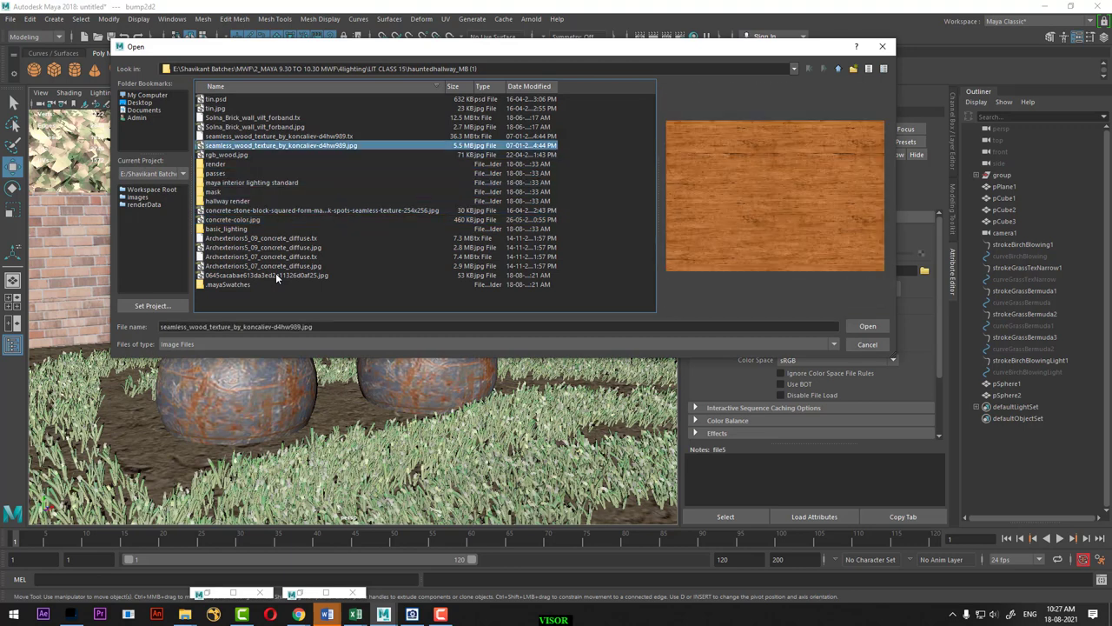
{"action": "key", "text": "Up"}
{"action": "key", "text": "Up"}
{"action": "key", "text": "Up"}
{"action": "key", "text": "Down"}
{"action": "key", "text": "Down"}
{"action": "key", "text": "Down"}
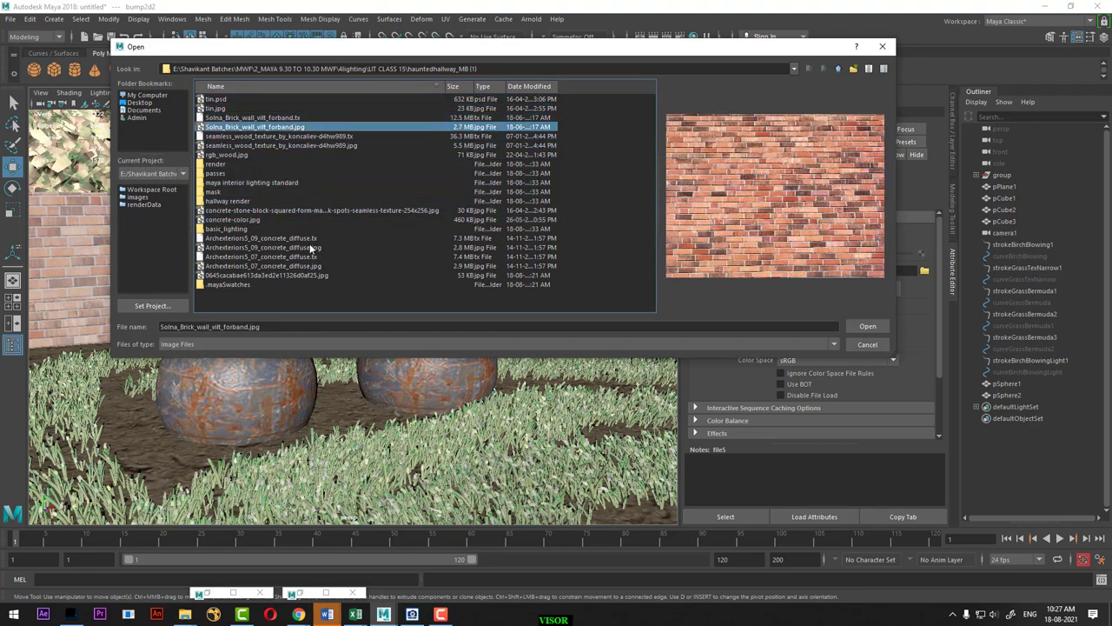
{"action": "key", "text": "Return"}
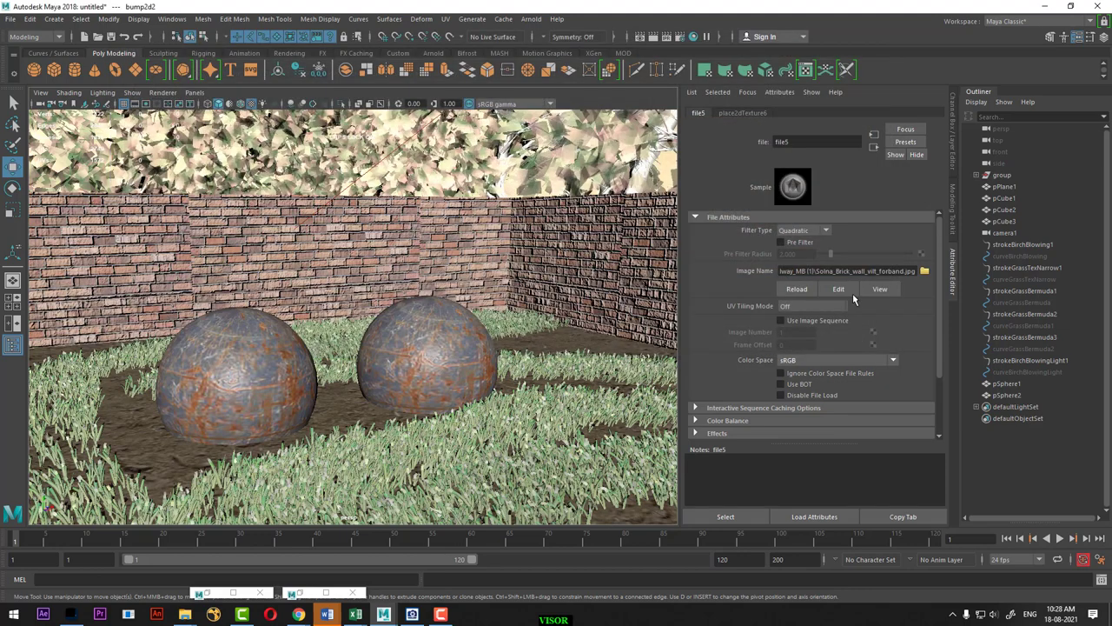
Set bump2d2's Bump Depth to 0.1
{"action": "left_click", "coordinate": [874, 148]}
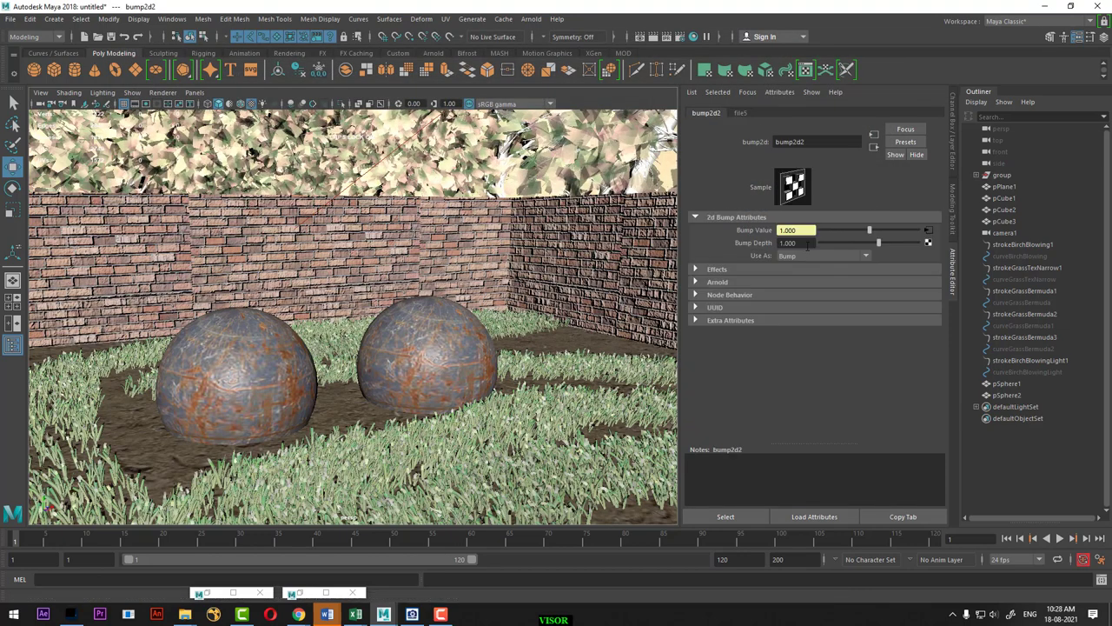
{"action": "left_click", "coordinate": [805, 244]}
{"action": "type", "text": "0.1"}
{"action": "key", "text": "Return"}
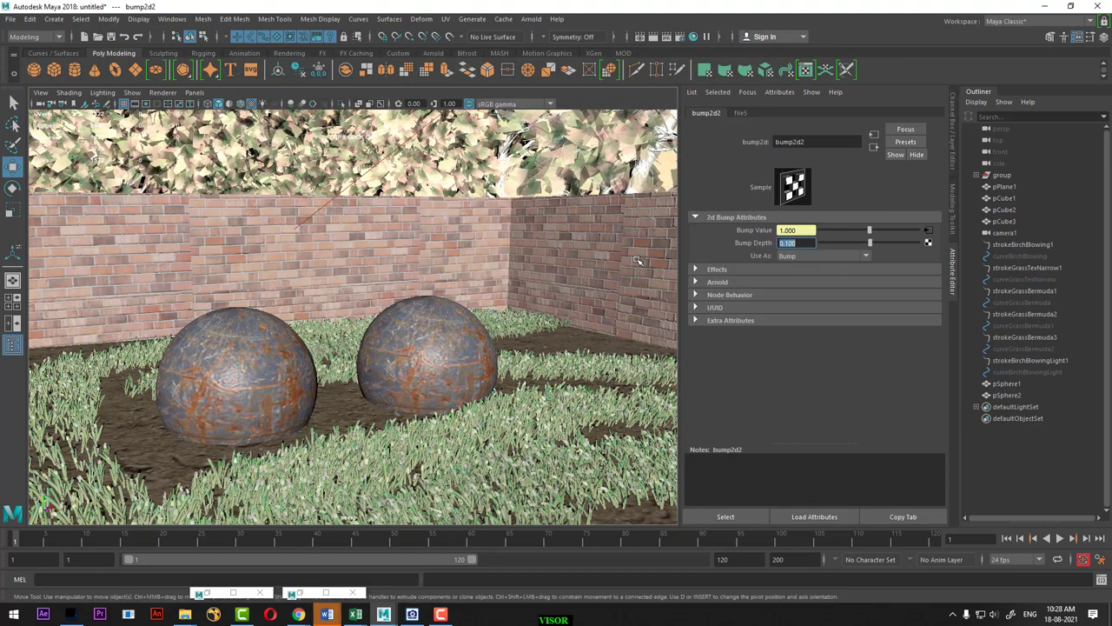
Look through camera1 and render the current frame twice in Render View
{"action": "left_click", "coordinate": [194, 92]}
{"action": "left_click", "coordinate": [347, 108]}
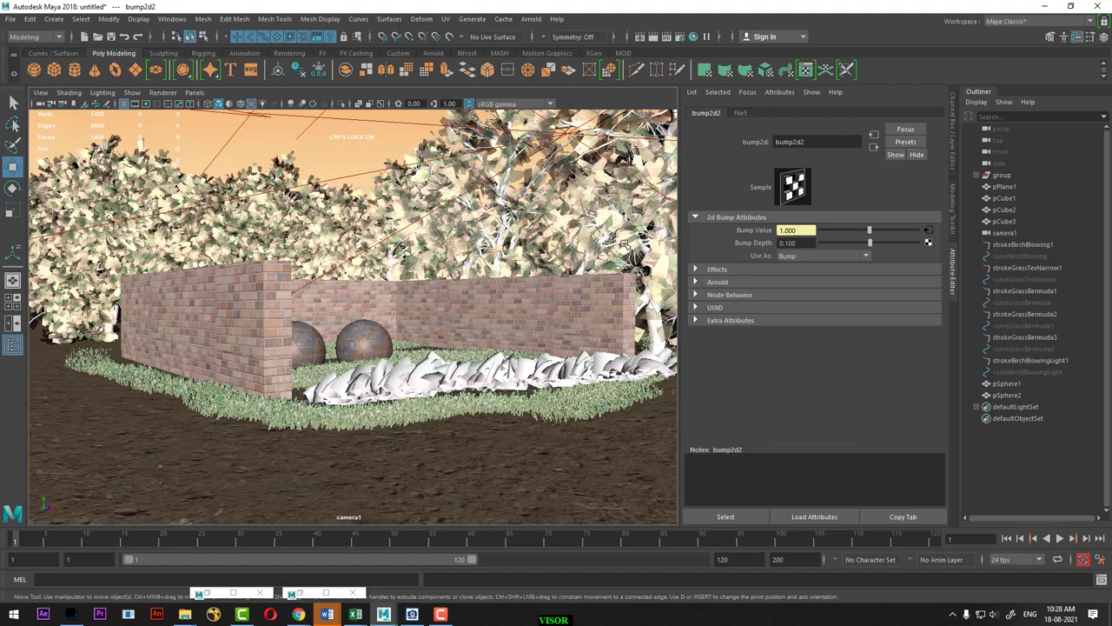
{"action": "left_click", "coordinate": [654, 37]}
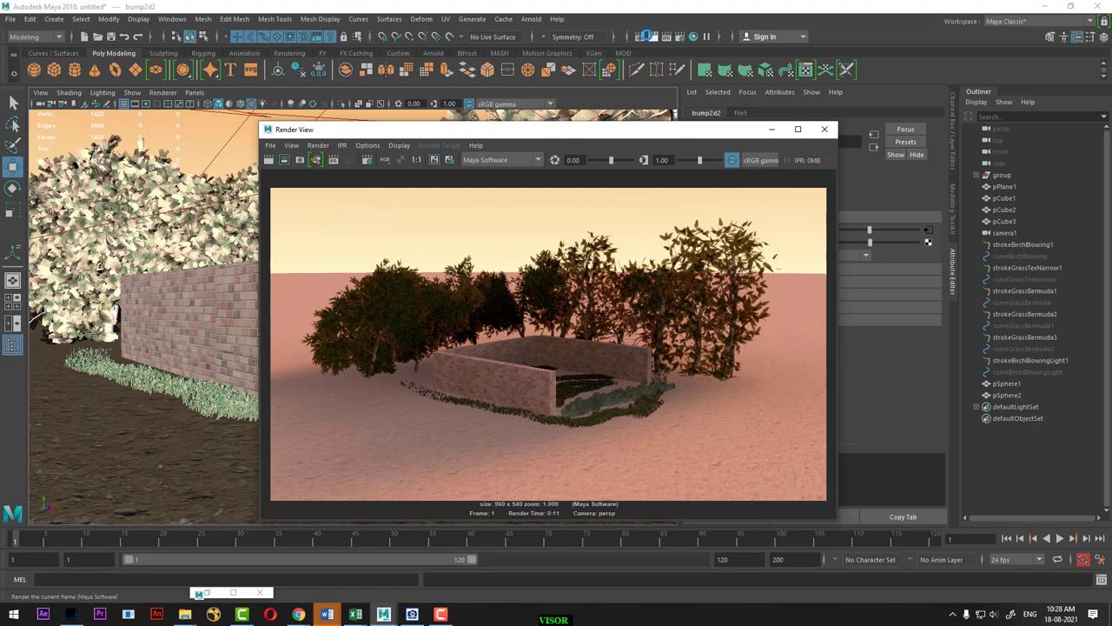
{"action": "left_click", "coordinate": [647, 37]}
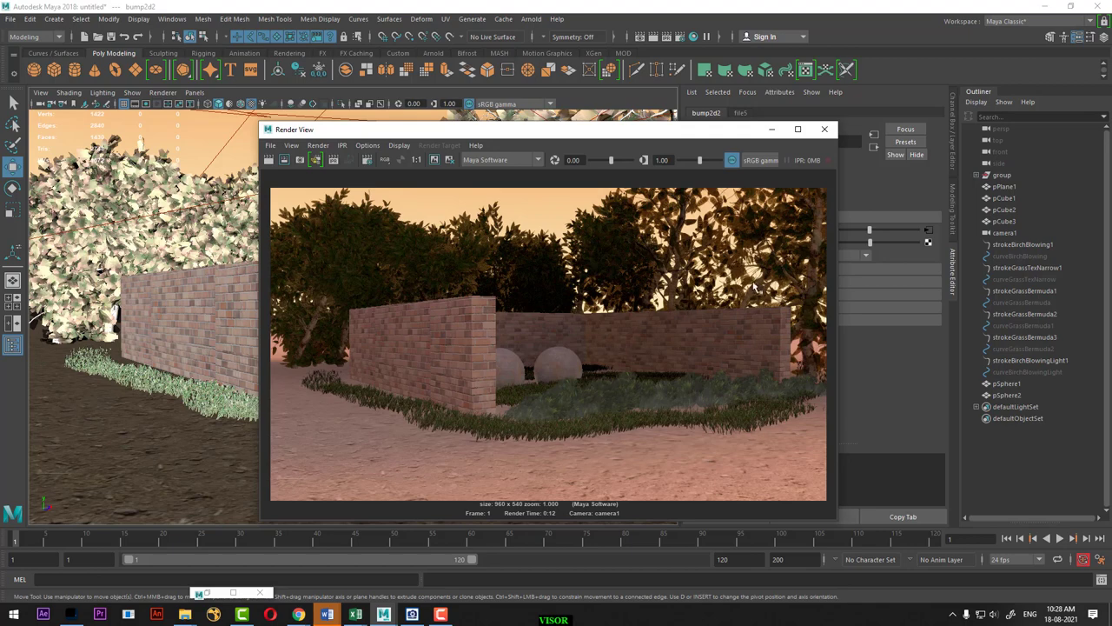
{"action": "left_click", "coordinate": [772, 133]}
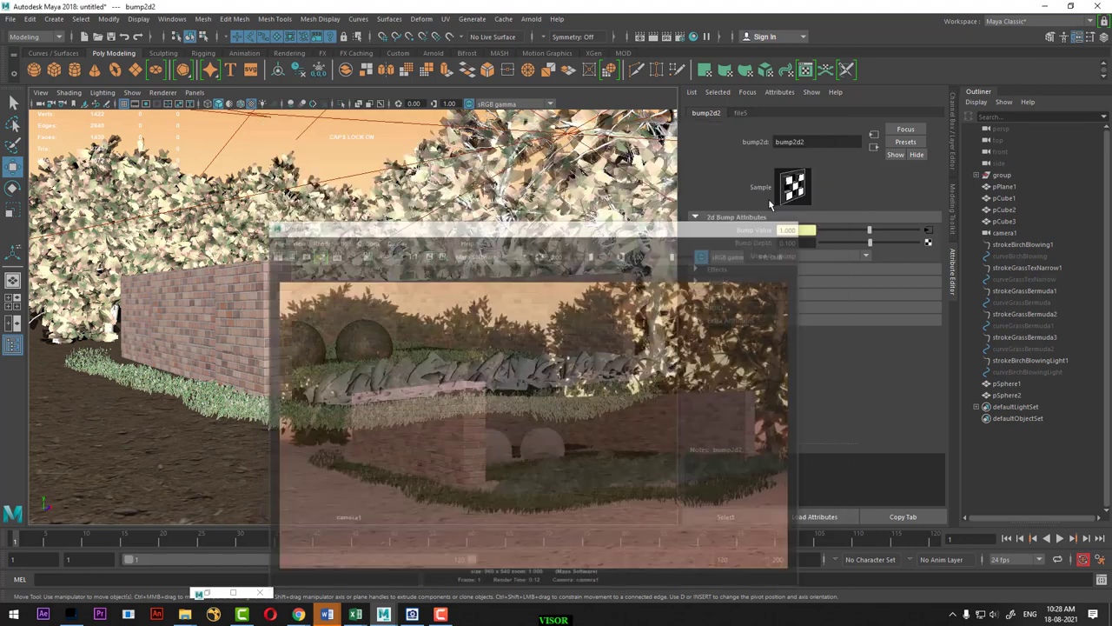
Convert the strokeGrassBermuda2 Paint Effects grass stroke to polygons
{"action": "left_click", "coordinate": [395, 409]}
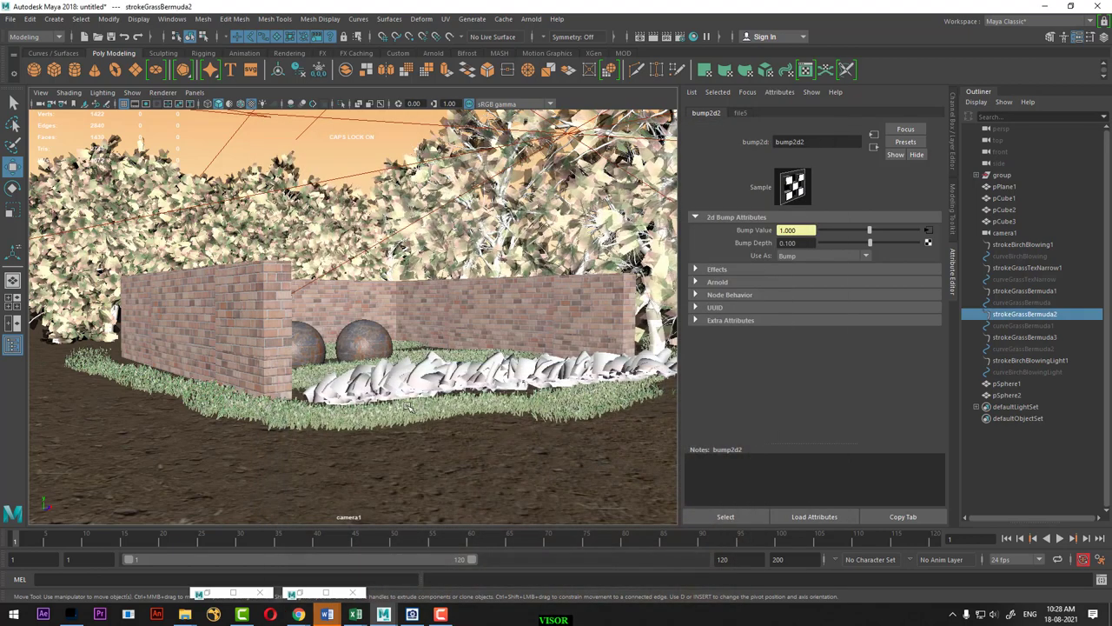
{"action": "left_click", "coordinate": [108, 18]}
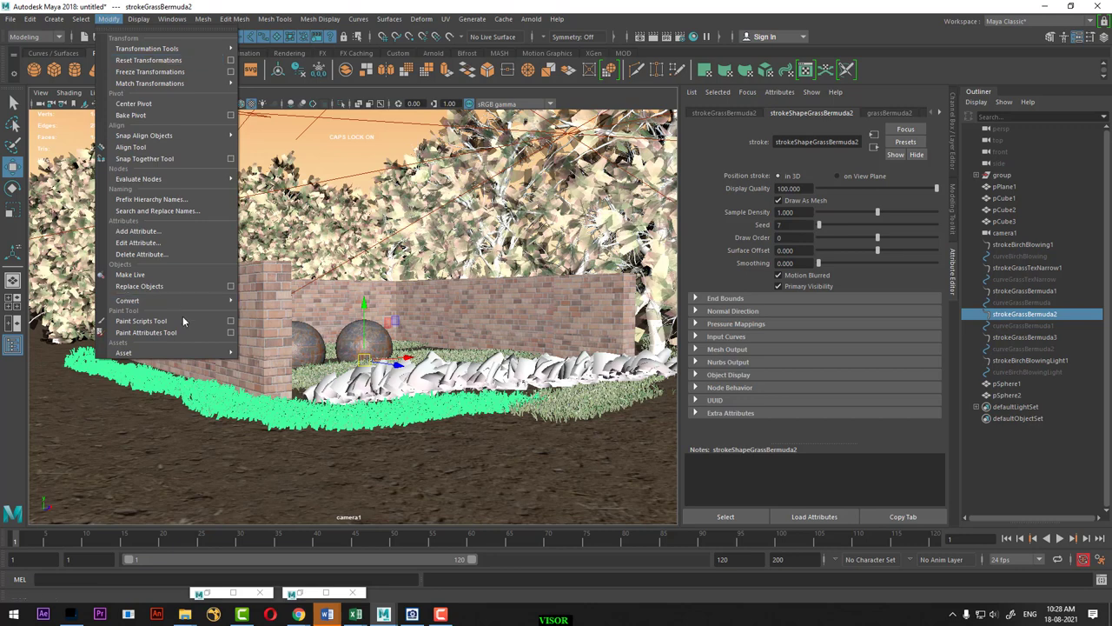
{"action": "mouse_move", "coordinate": [128, 300]}
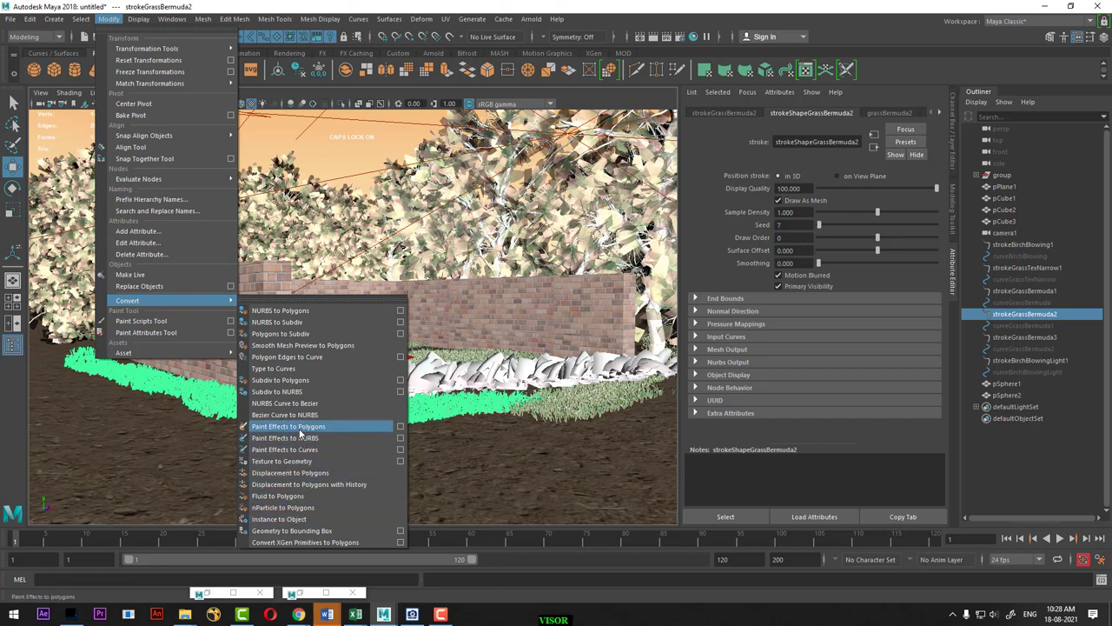
{"action": "left_click", "coordinate": [401, 428]}
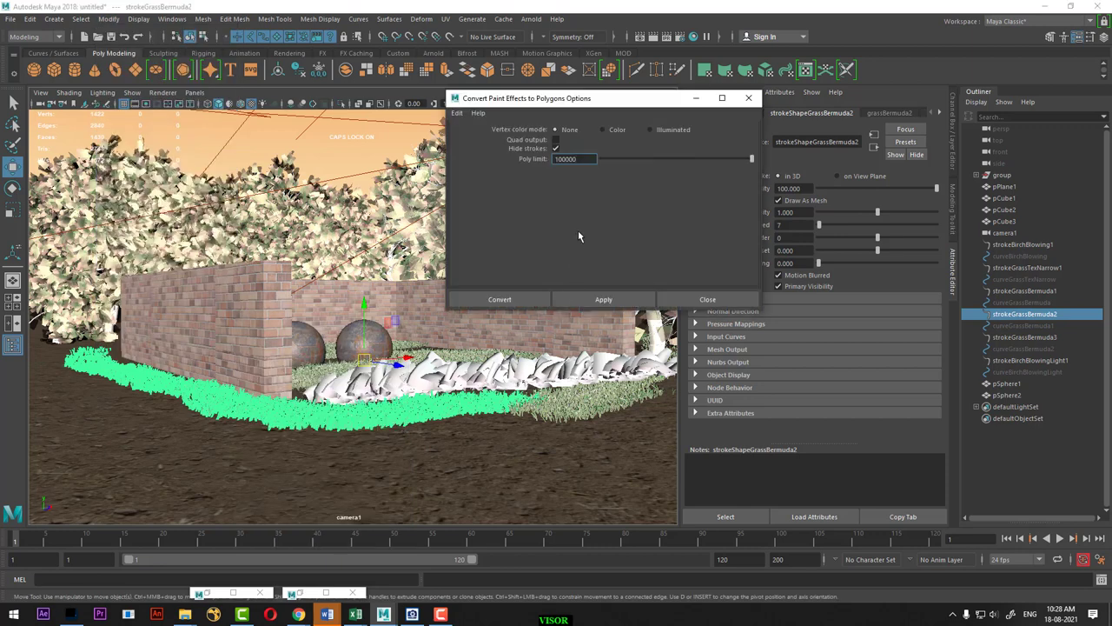
{"action": "left_click", "coordinate": [492, 301]}
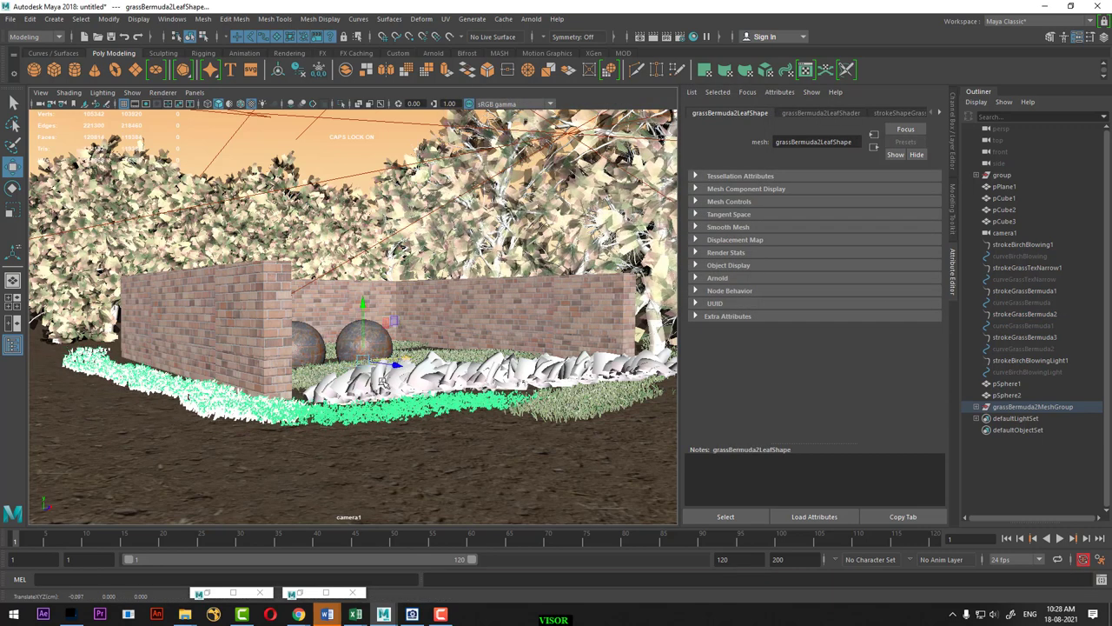
Nudge the grass mesh slightly forward and render the frame again
{"action": "left_click_drag", "start_coordinate": [401, 361], "coordinate": [356, 398]}
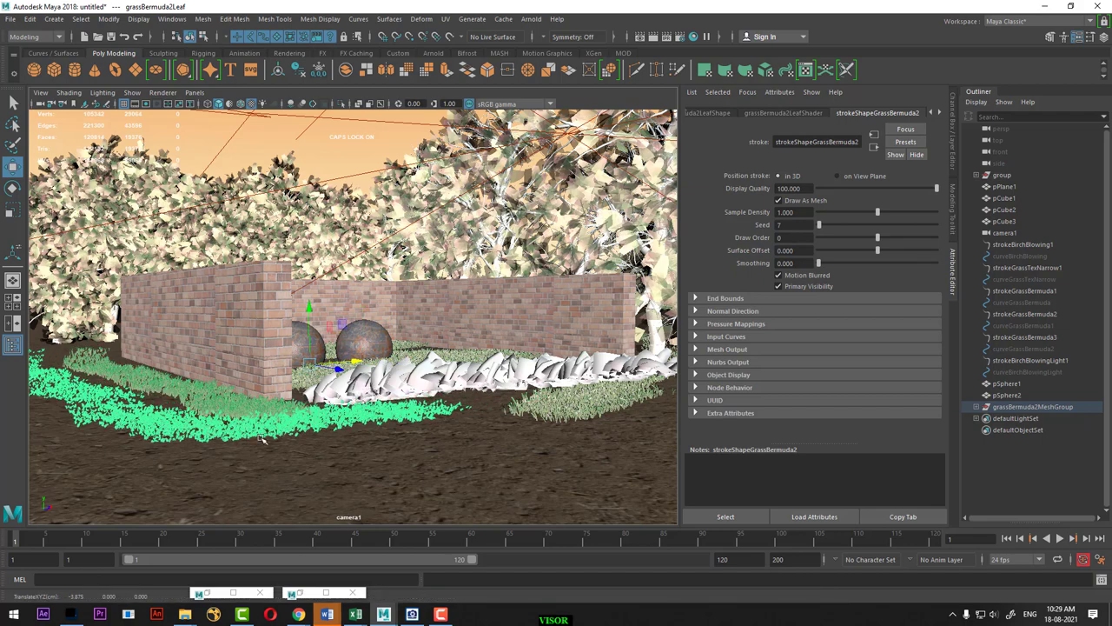
{"action": "key", "text": "ctrl+z"}
{"action": "left_click_drag", "start_coordinate": [400, 361], "coordinate": [389, 376]}
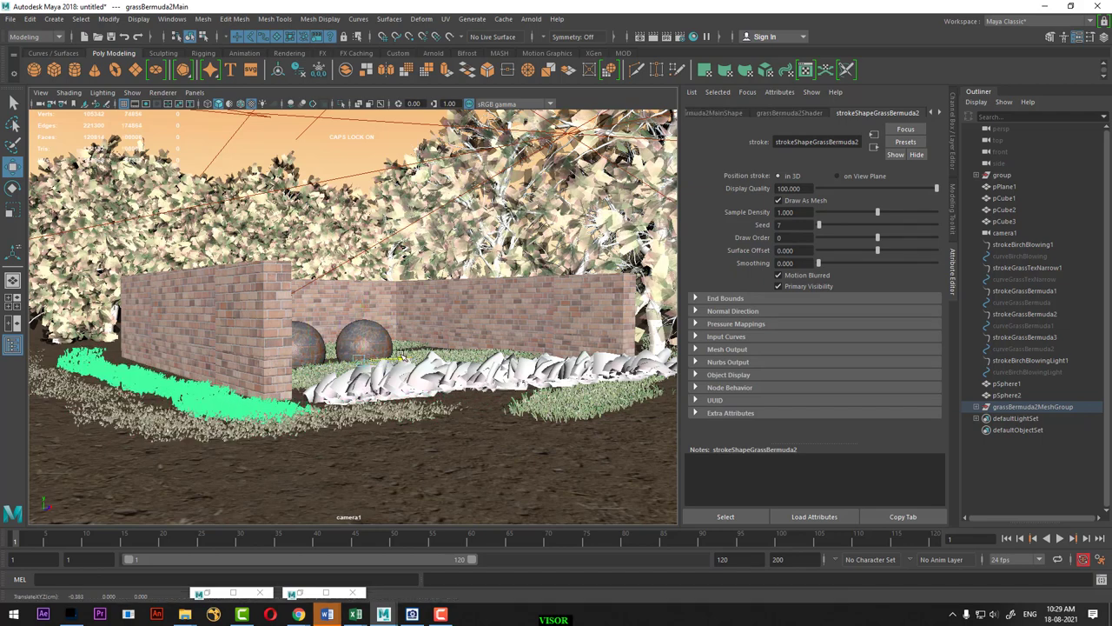
{"action": "left_click", "coordinate": [649, 37]}
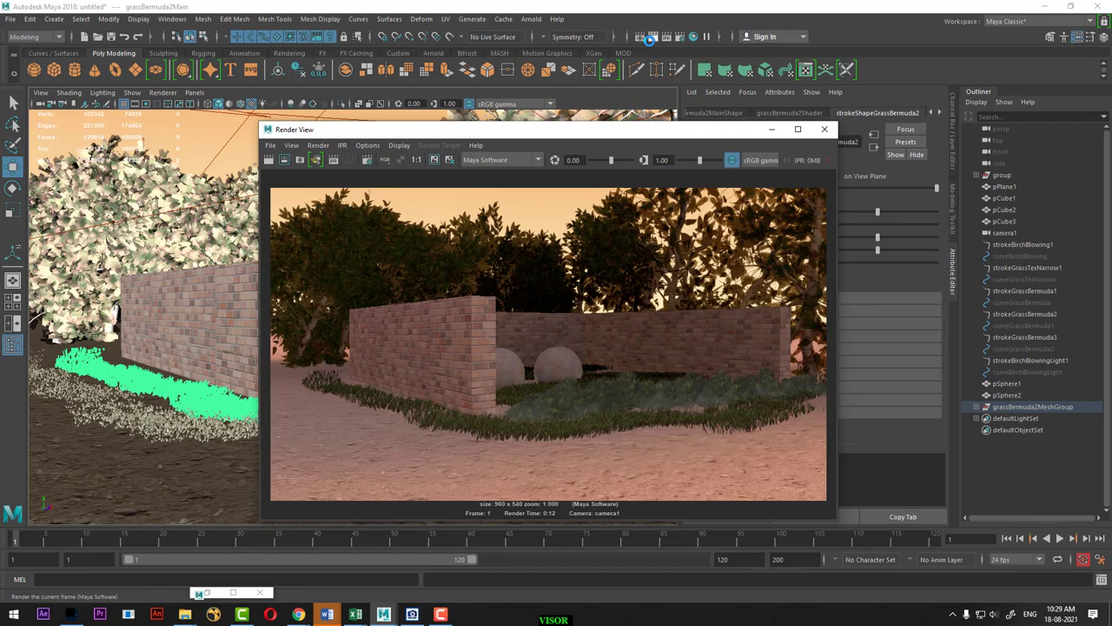
Re-render the camera1 frame to show the converted grass strip
{"action": "left_click", "coordinate": [649, 37]}
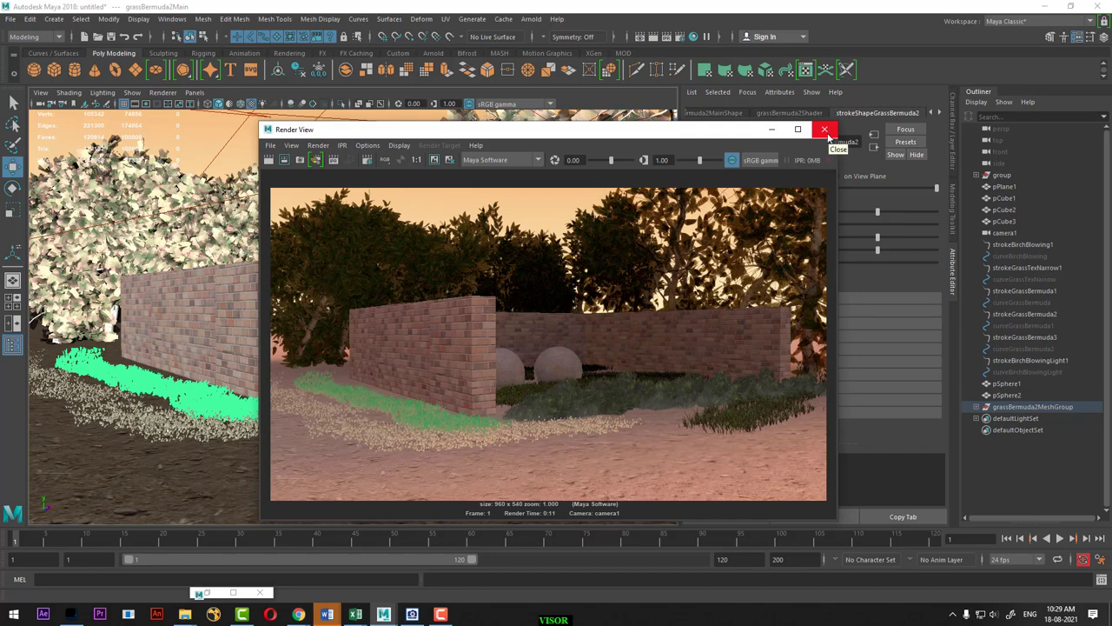
Close Render View and maximize a perspective view zoomed out over the whole garden
{"action": "left_click", "coordinate": [824, 129]}
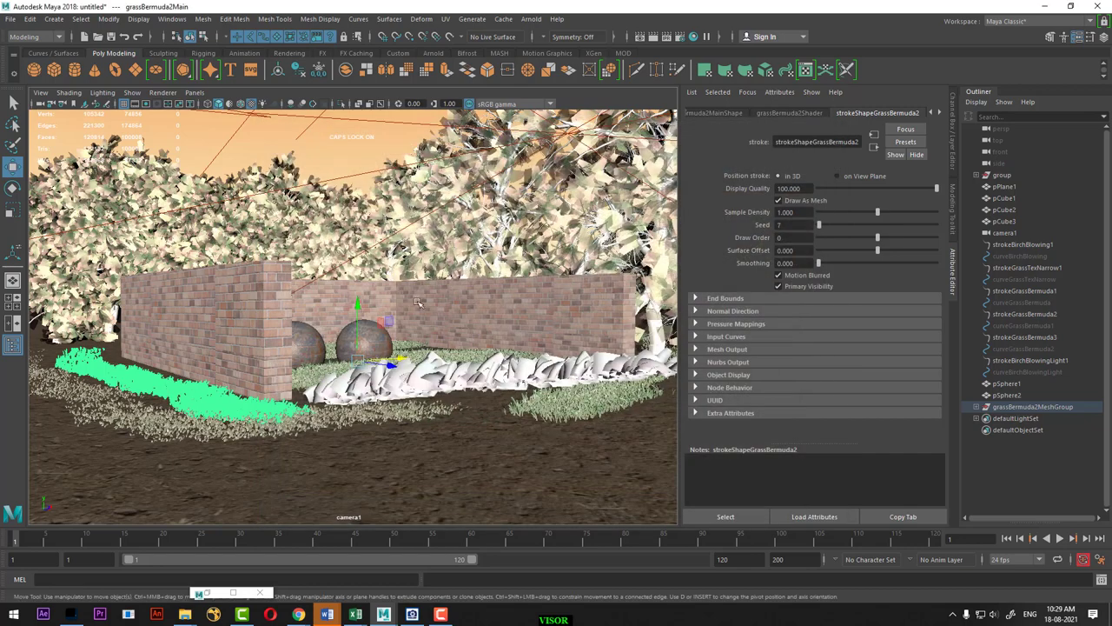
{"action": "key", "text": "space"}
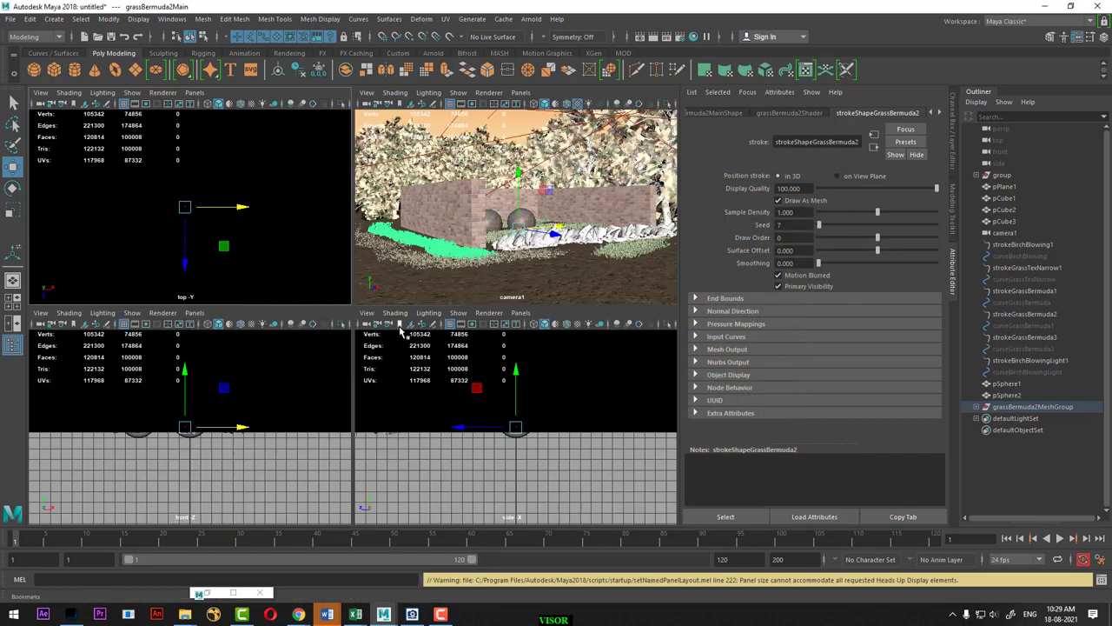
{"action": "key", "text": "space"}
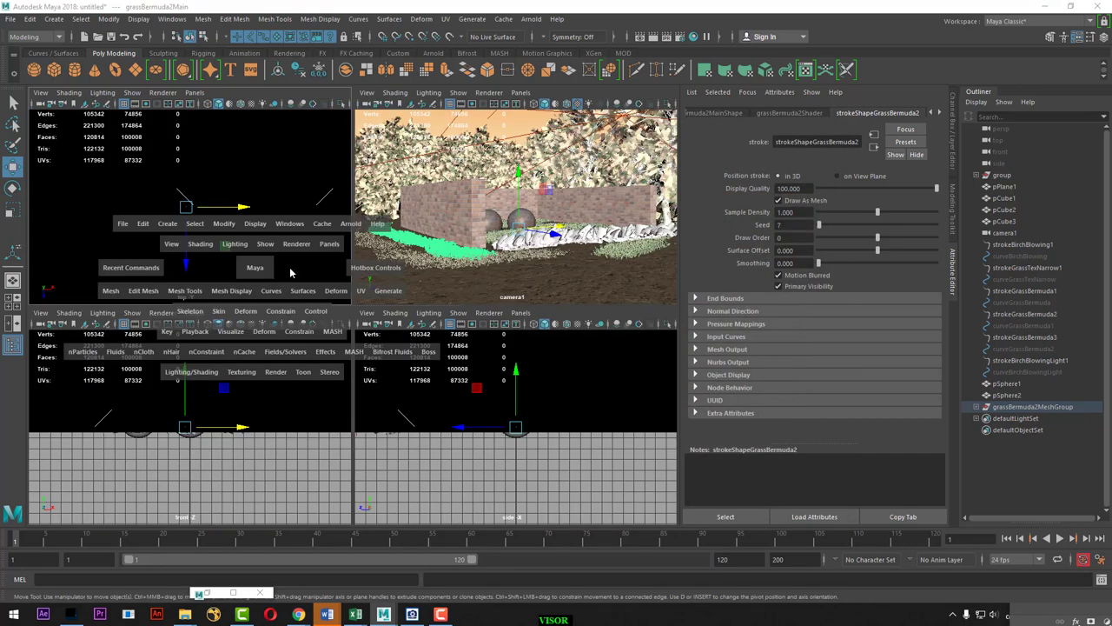
{"action": "key", "text": "space"}
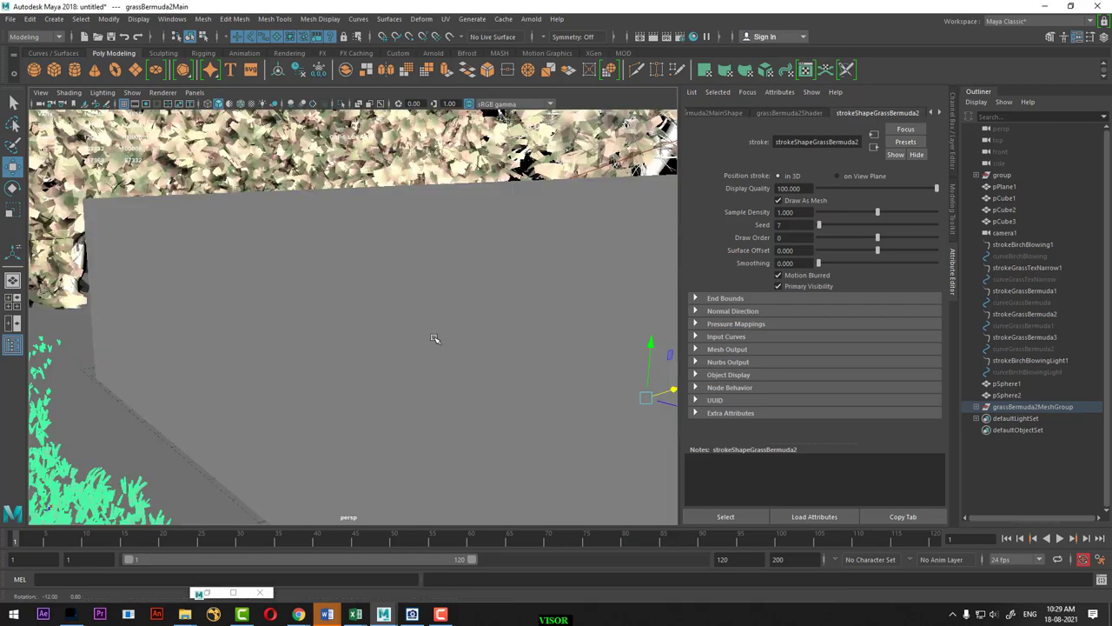
{"action": "scroll", "coordinate": [435, 343], "scroll_direction": "down", "scroll_amount": 5}
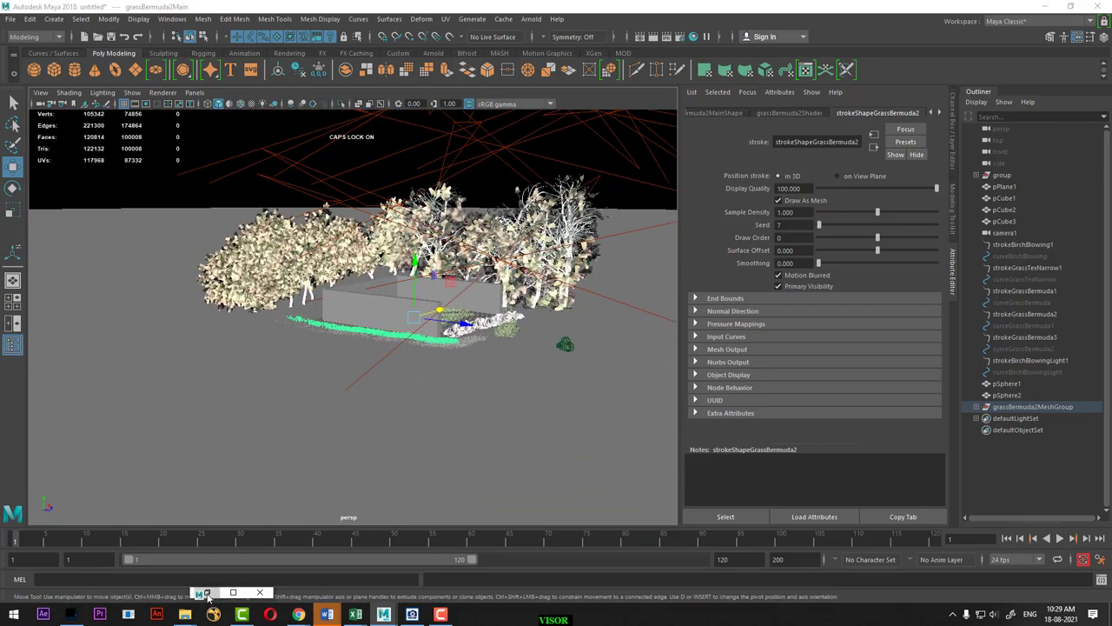
Select the daisySmall brush from the Paint Effects Flowers presets
{"action": "left_click", "coordinate": [207, 593]}
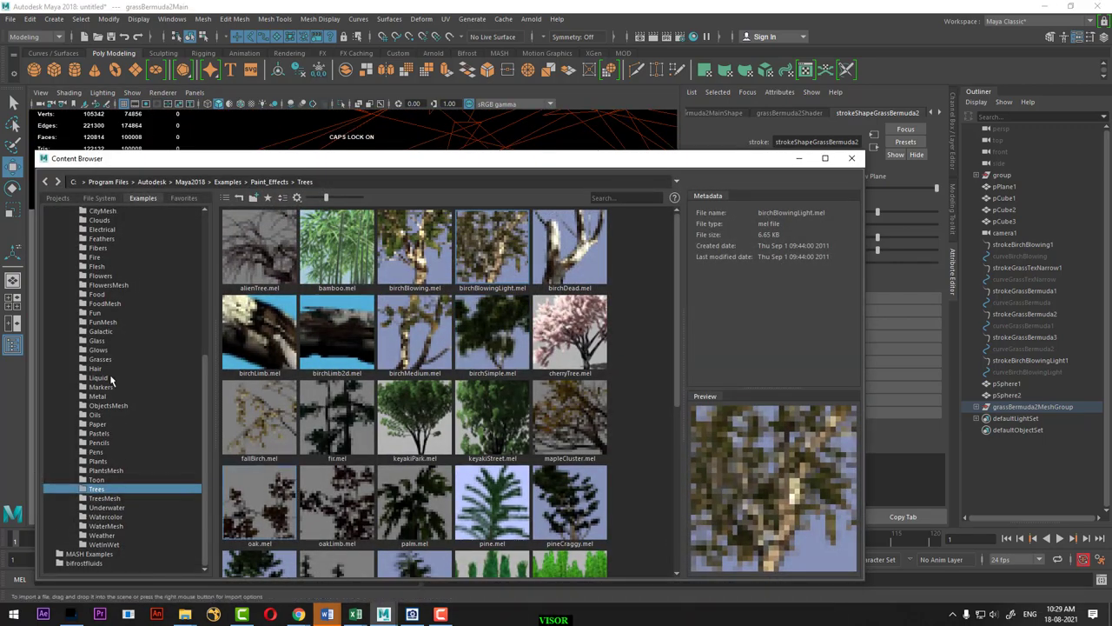
{"action": "left_click", "coordinate": [105, 287]}
{"action": "left_click", "coordinate": [100, 238]}
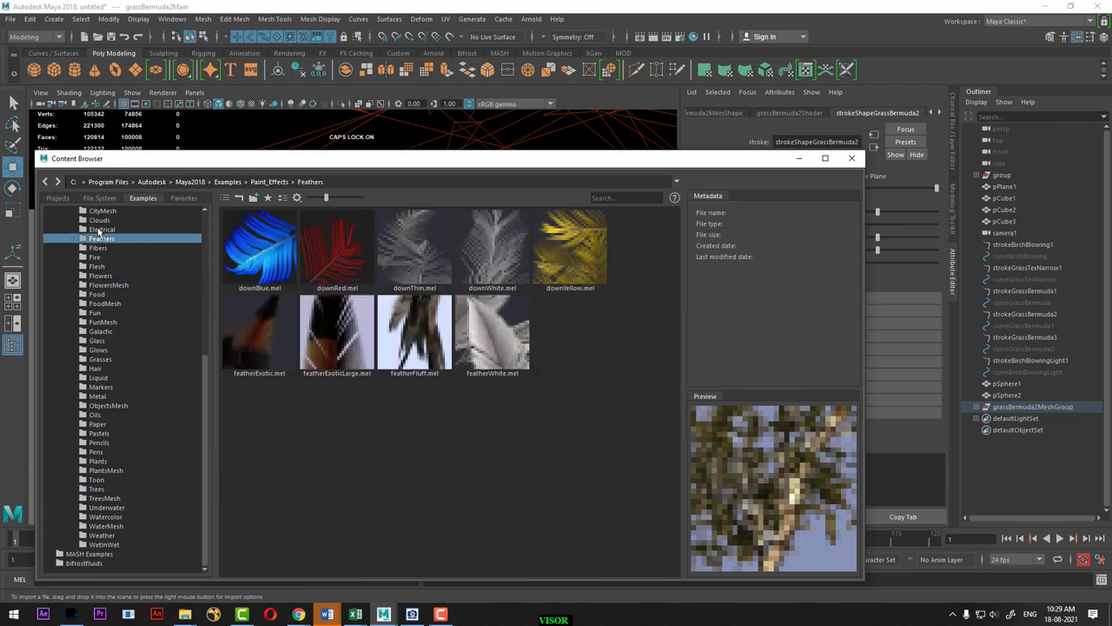
{"action": "left_click", "coordinate": [100, 249]}
{"action": "left_click", "coordinate": [95, 258]}
{"action": "left_click", "coordinate": [92, 276]}
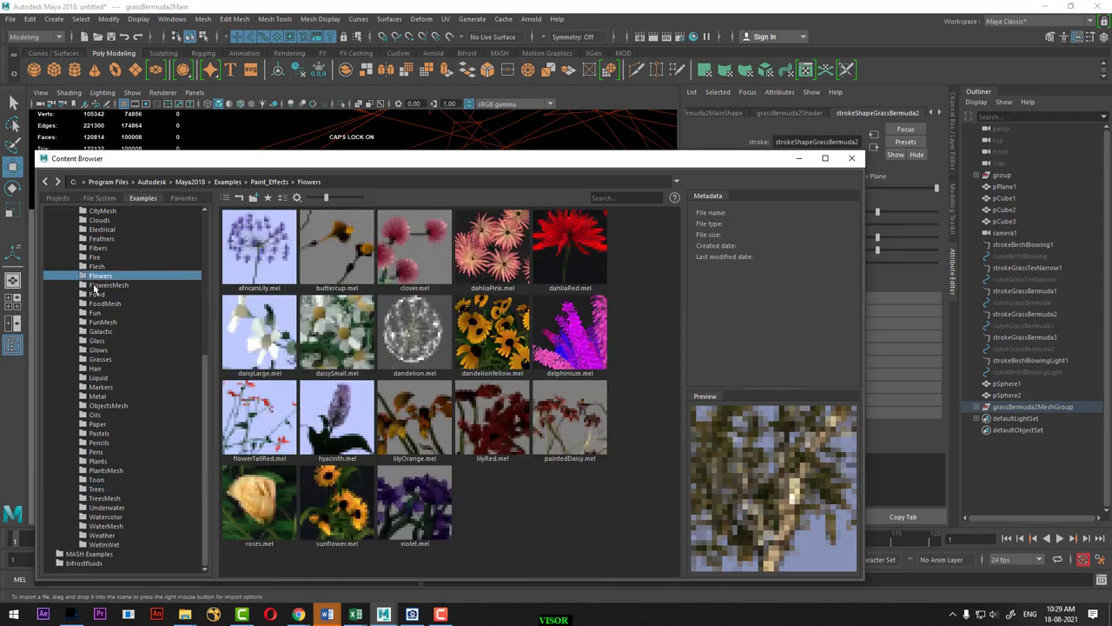
{"action": "left_click", "coordinate": [328, 339]}
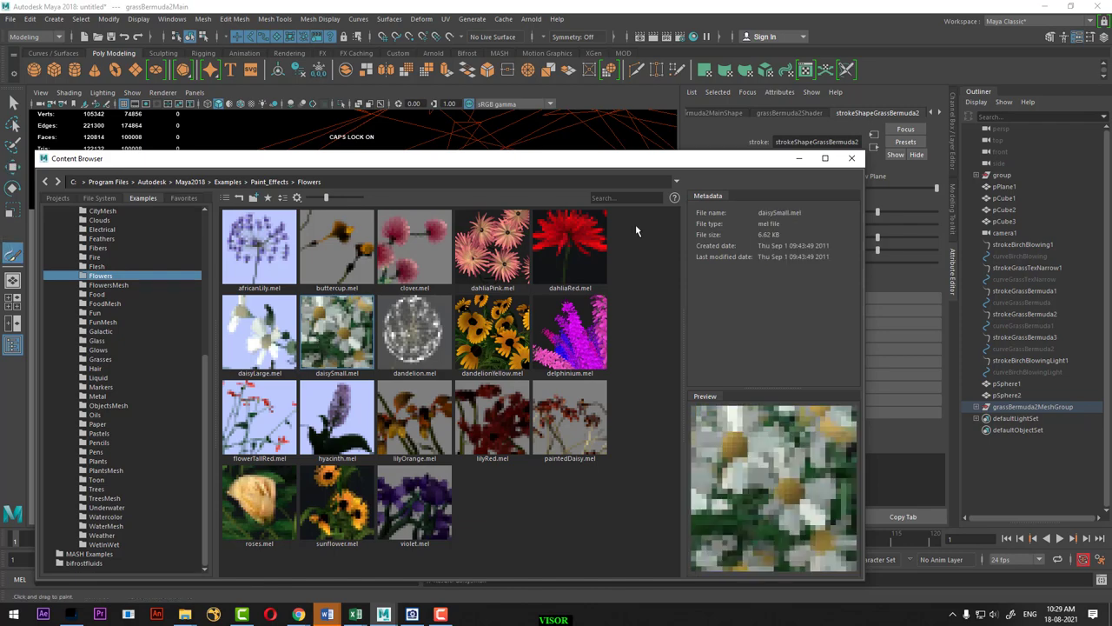
{"action": "left_click", "coordinate": [799, 158]}
Paint small daisies along the grass strip and the front of the rocks
{"action": "left_click_drag", "start_coordinate": [410, 425], "coordinate": [381, 433], "text": "alt"}
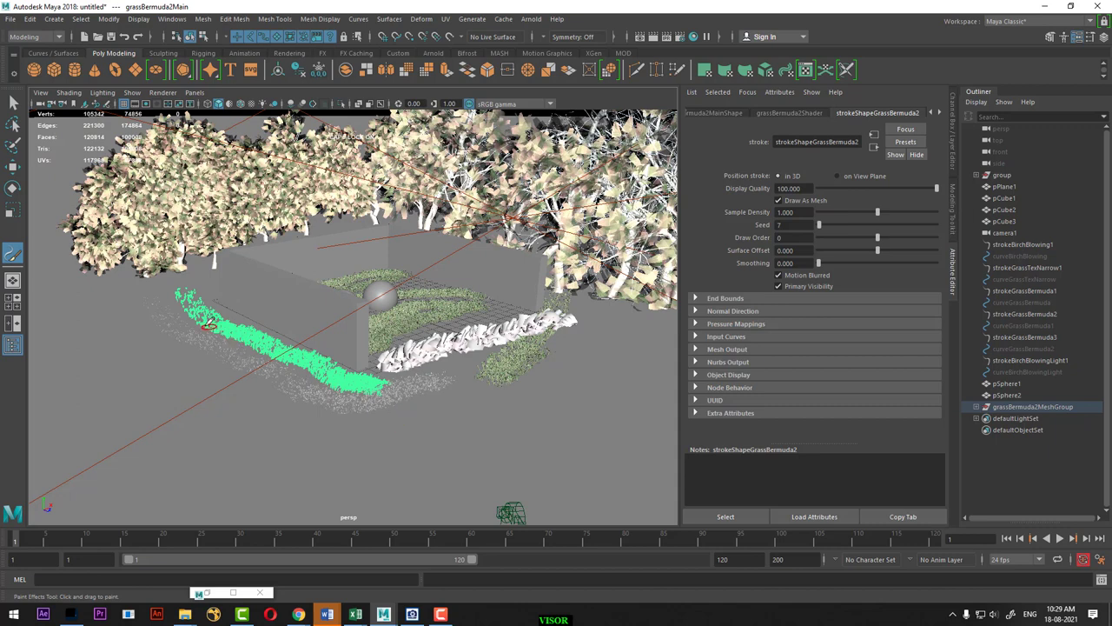
{"action": "left_click_drag", "start_coordinate": [141, 306], "coordinate": [143, 310]}
{"action": "left_click_drag", "start_coordinate": [207, 359], "coordinate": [463, 362]}
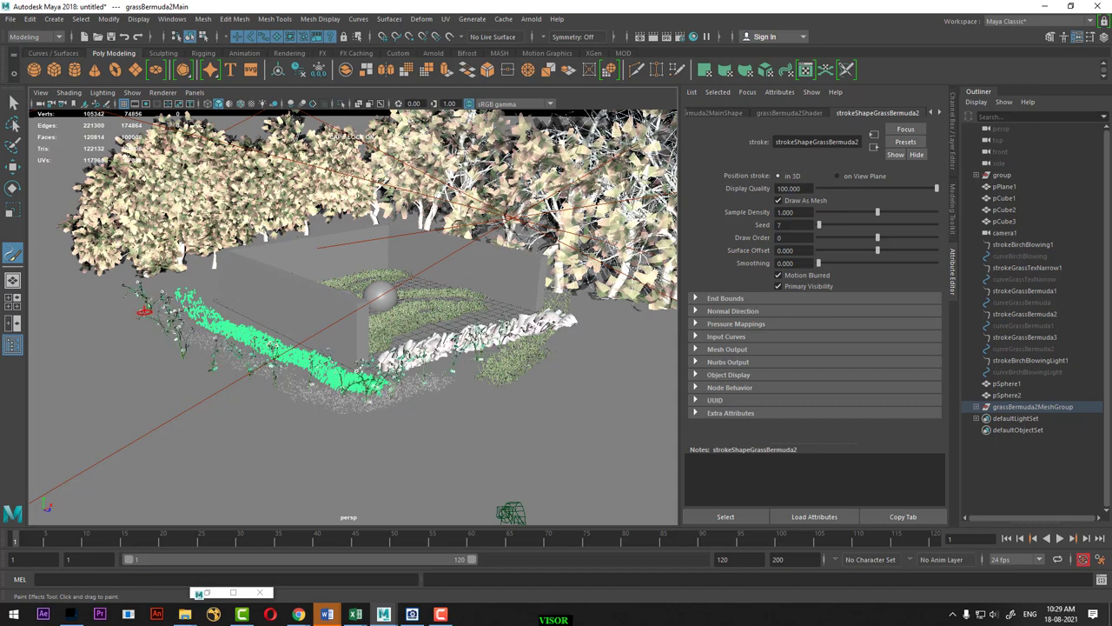
{"action": "left_click_drag", "start_coordinate": [464, 361], "coordinate": [546, 313]}
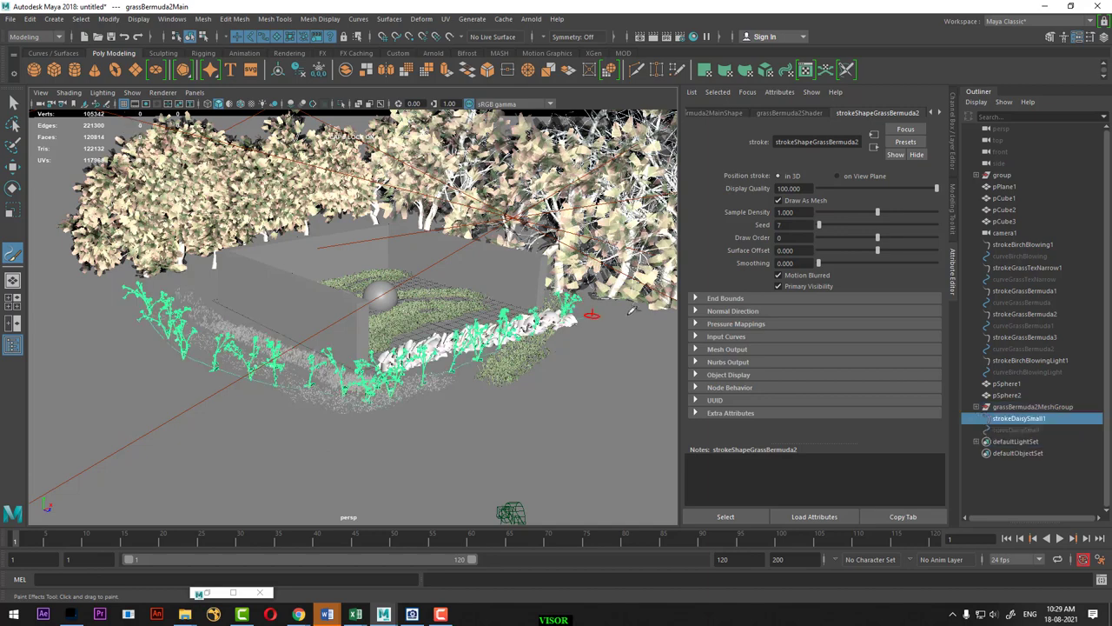
Paint two strokes of yellow dandelions in the bed with the dandelionYellow brush
{"action": "left_click", "coordinate": [233, 592]}
{"action": "left_click", "coordinate": [495, 328]}
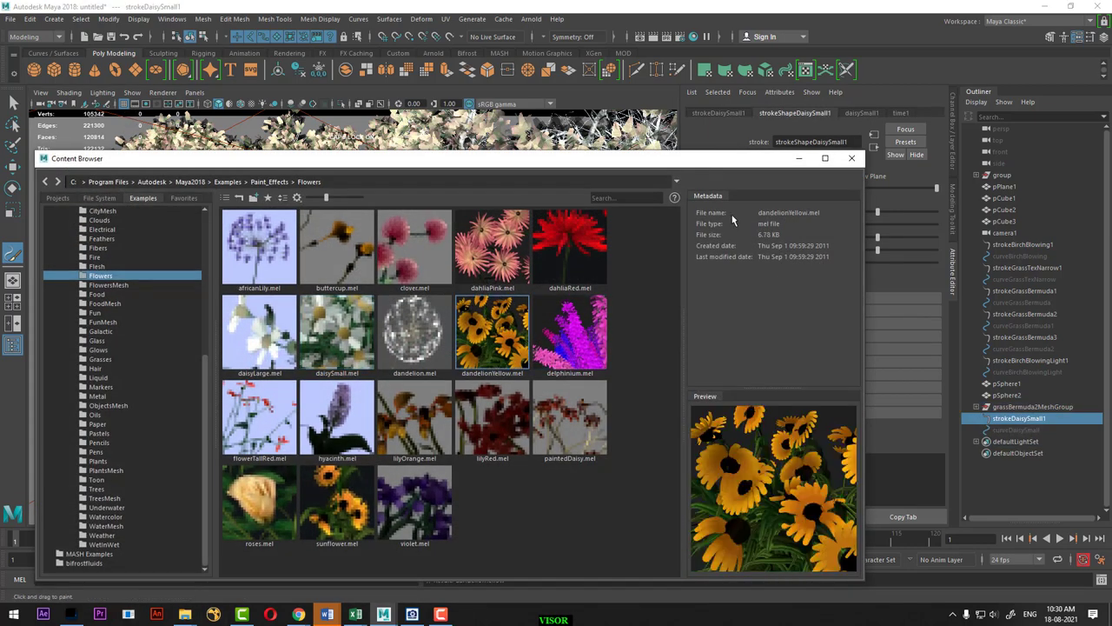
{"action": "left_click", "coordinate": [799, 158]}
{"action": "scroll", "coordinate": [491, 401], "scroll_direction": "up", "scroll_amount": 2}
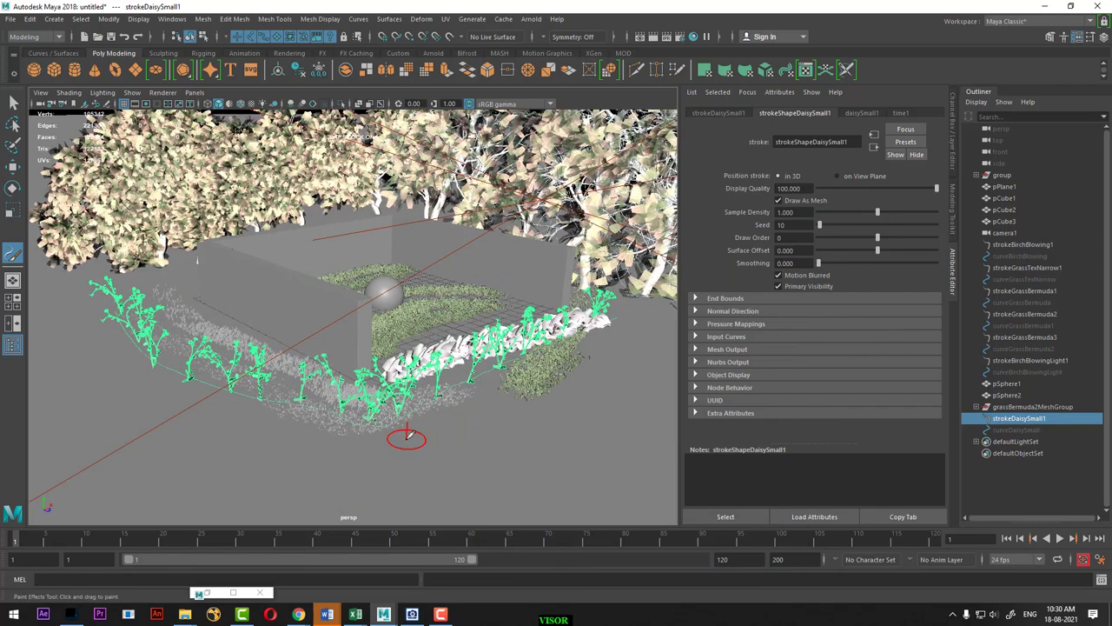
{"action": "mouse_move", "coordinate": [405, 434]}
{"action": "left_mouse_down"}
{"action": "mouse_move", "coordinate": [627, 335]}
{"action": "mouse_move", "coordinate": [201, 307]}
{"action": "mouse_move", "coordinate": [355, 295]}
{"action": "mouse_move", "coordinate": [416, 346]}
{"action": "left_mouse_up"}
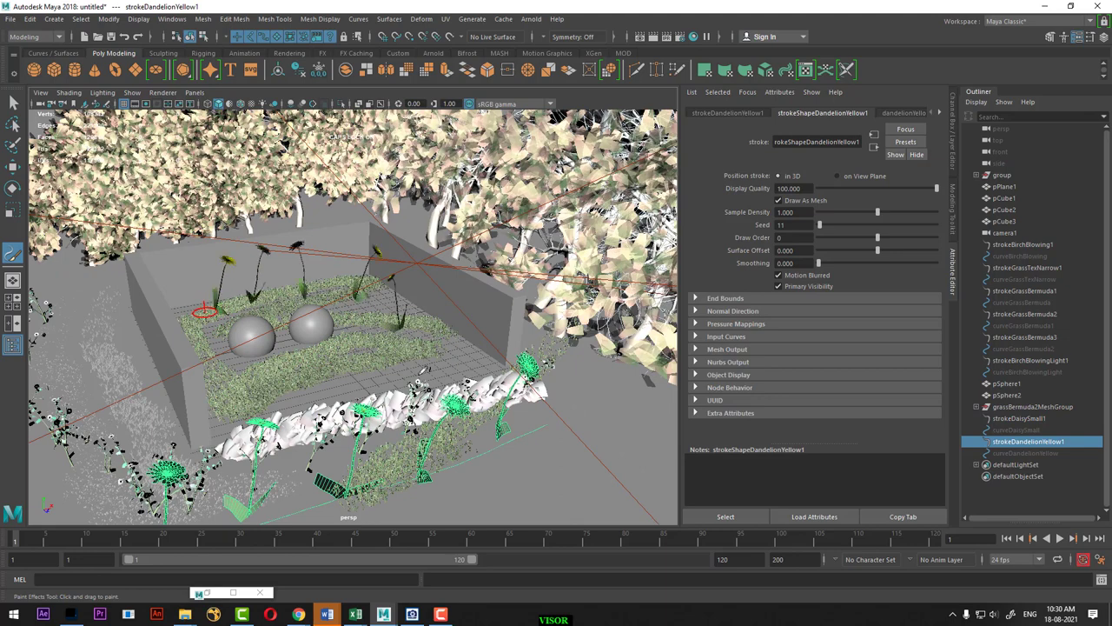
{"action": "left_click_drag", "start_coordinate": [343, 432], "coordinate": [352, 395], "text": "alt"}
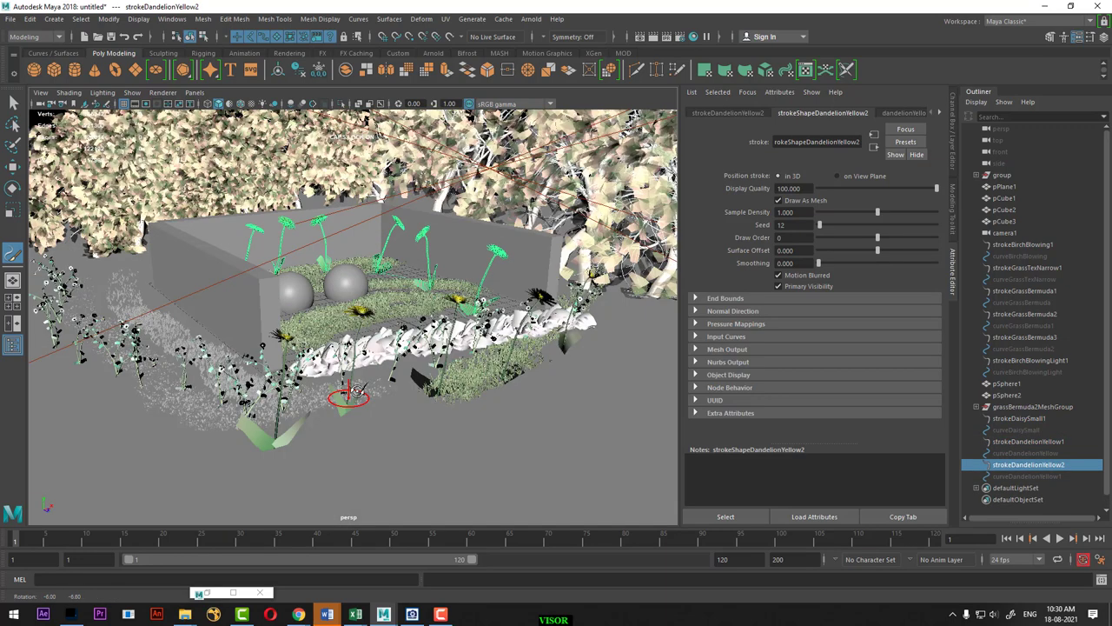
{"action": "left_click", "coordinate": [231, 593]}
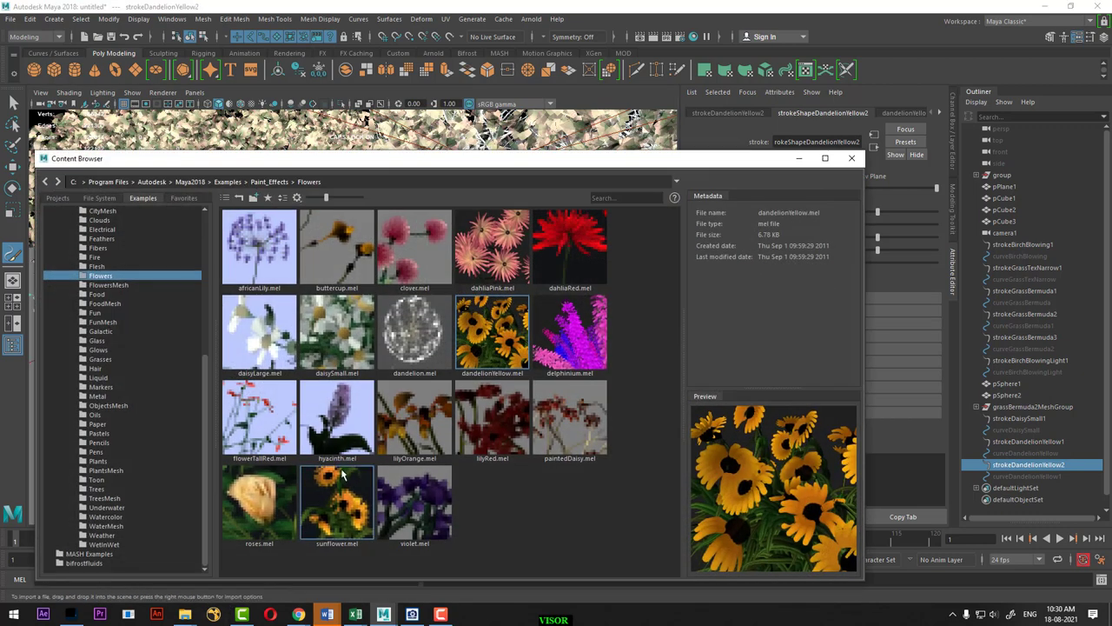
Paint a curved band of red lilies across the ground with the lilyRed brush
{"action": "left_click", "coordinate": [498, 426]}
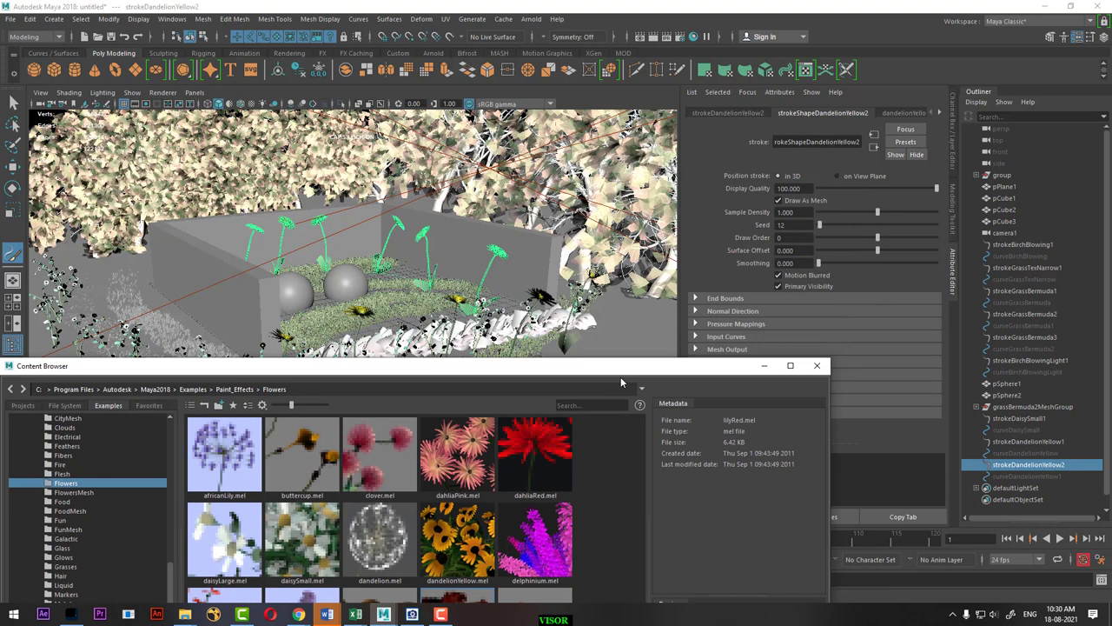
{"action": "left_click_drag", "start_coordinate": [656, 159], "coordinate": [620, 376]}
{"action": "left_click_drag", "start_coordinate": [434, 376], "coordinate": [452, 447]}
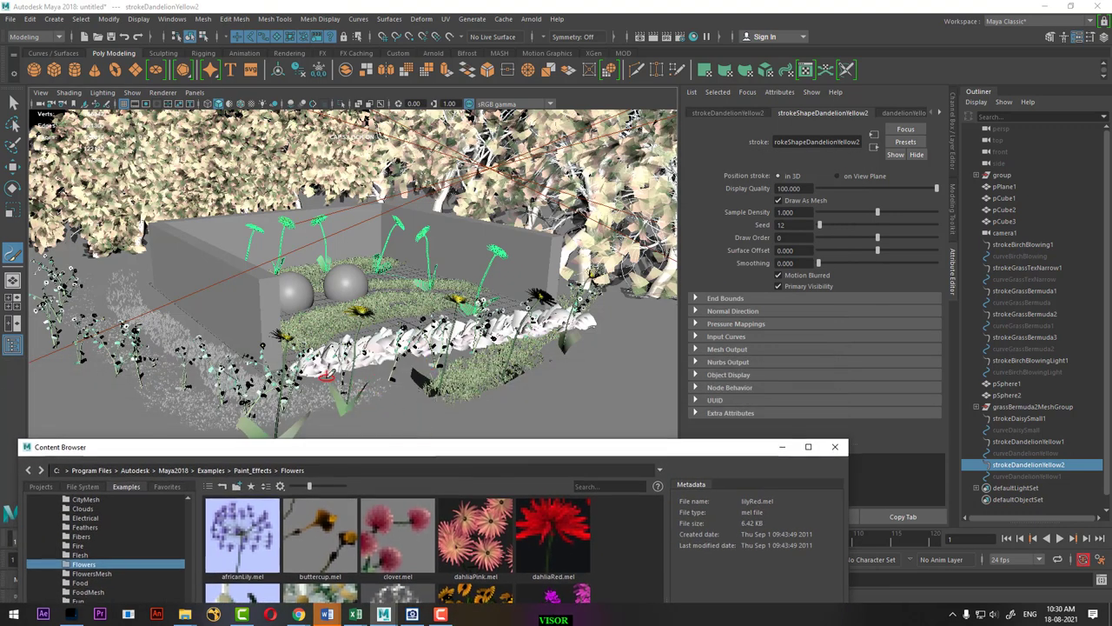
{"action": "mouse_move", "coordinate": [452, 352]}
{"action": "left_mouse_down"}
{"action": "mouse_move", "coordinate": [391, 421]}
{"action": "mouse_move", "coordinate": [274, 404]}
{"action": "mouse_move", "coordinate": [174, 339]}
{"action": "mouse_move", "coordinate": [126, 265]}
{"action": "mouse_move", "coordinate": [139, 285]}
{"action": "mouse_move", "coordinate": [103, 290]}
{"action": "mouse_move", "coordinate": [242, 426]}
{"action": "left_mouse_up"}
{"action": "left_click_drag", "start_coordinate": [326, 376], "coordinate": [309, 428]}
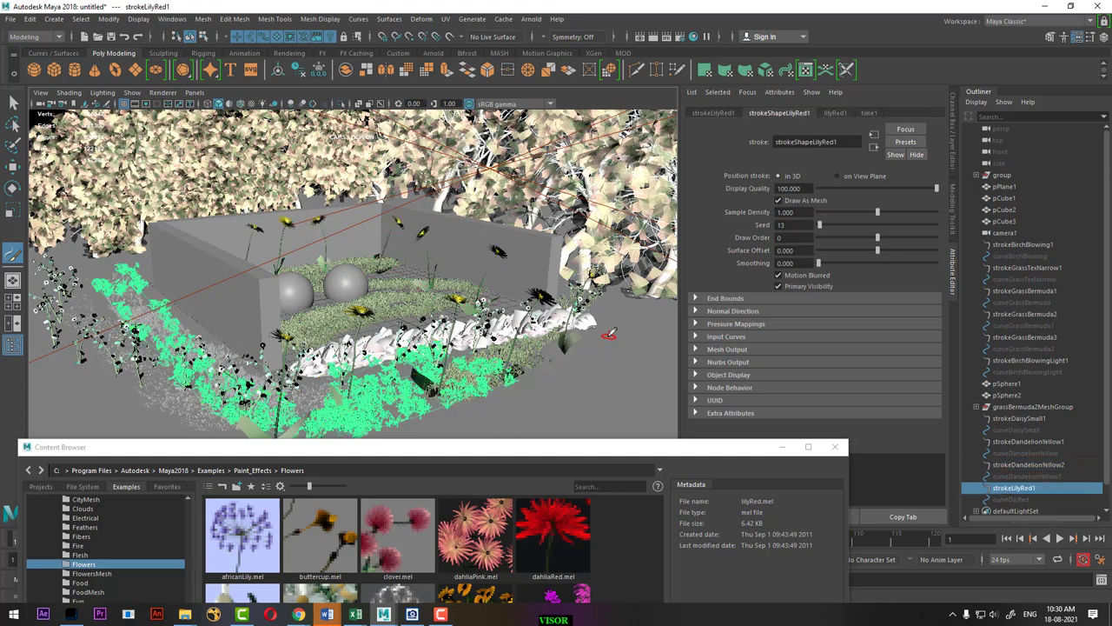
Paint two strokes of African lilies along the bed with the africanLily brush
{"action": "mouse_move", "coordinate": [525, 455]}
{"action": "left_mouse_down"}
{"action": "mouse_move", "coordinate": [823, 338]}
{"action": "mouse_move", "coordinate": [747, 548]}
{"action": "left_mouse_up"}
{"action": "left_click", "coordinate": [556, 423]}
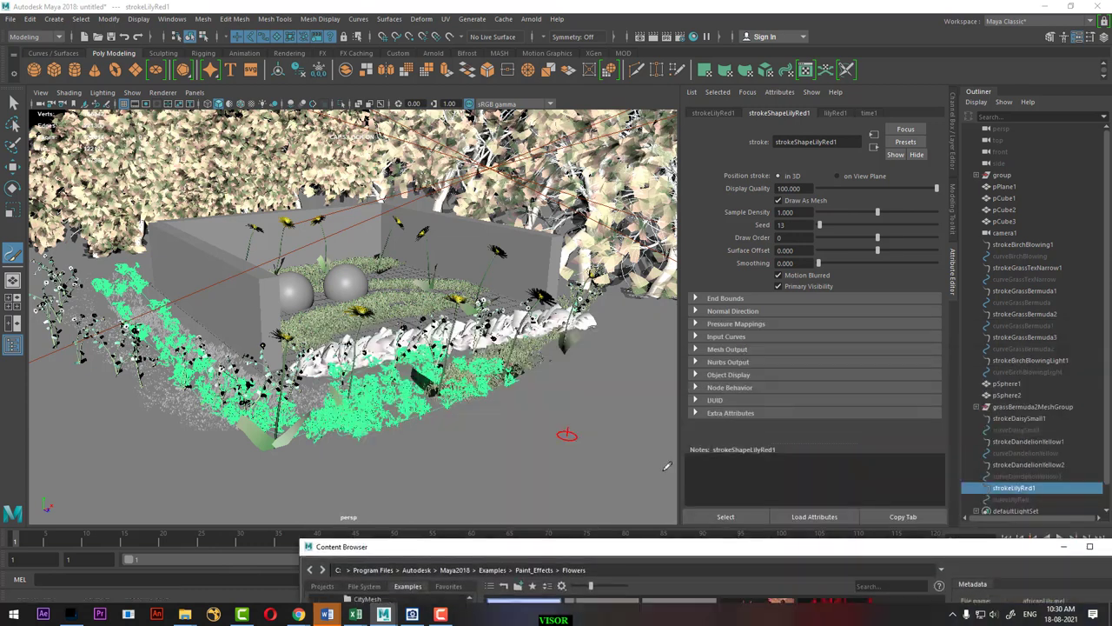
{"action": "left_click", "coordinate": [490, 304]}
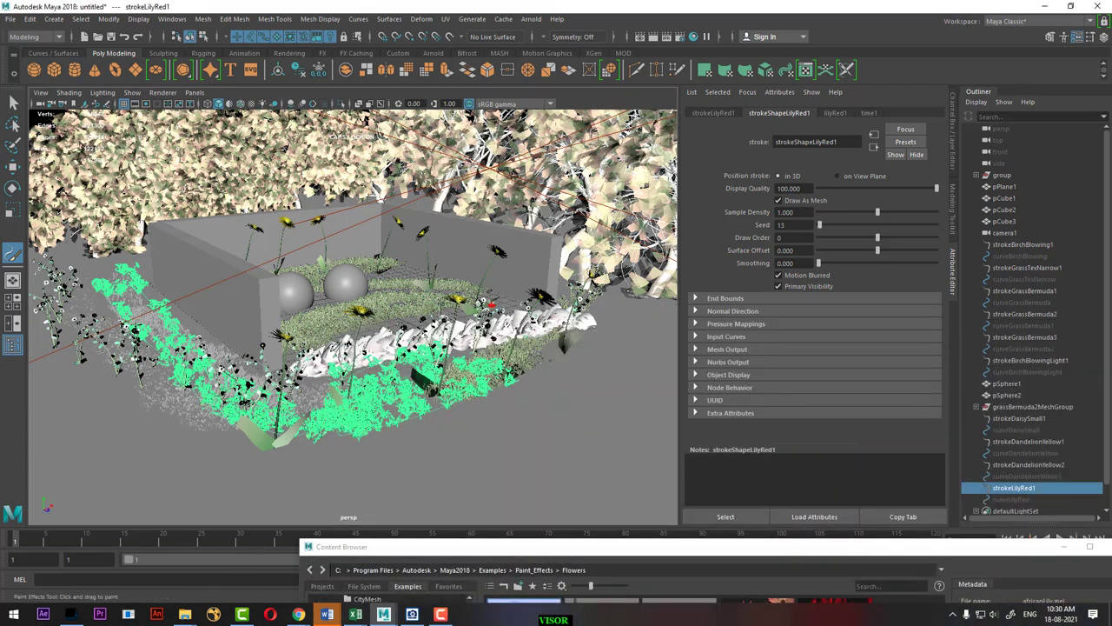
{"action": "left_click_drag", "start_coordinate": [490, 304], "coordinate": [336, 347]}
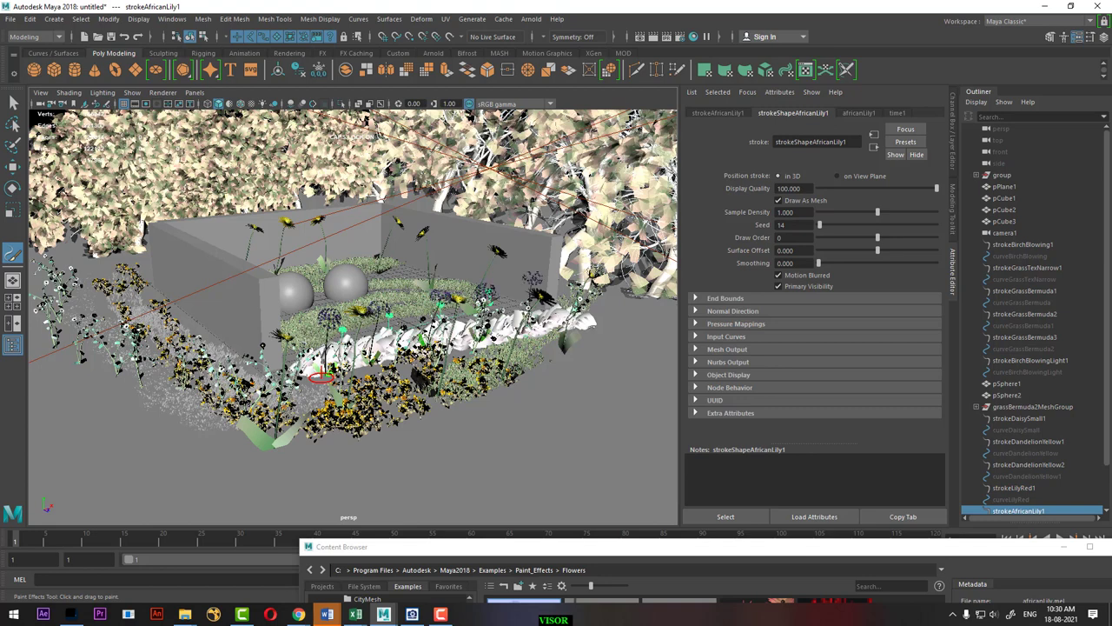
{"action": "left_click_drag", "start_coordinate": [539, 286], "coordinate": [330, 315]}
{"action": "left_click", "coordinate": [196, 93]}
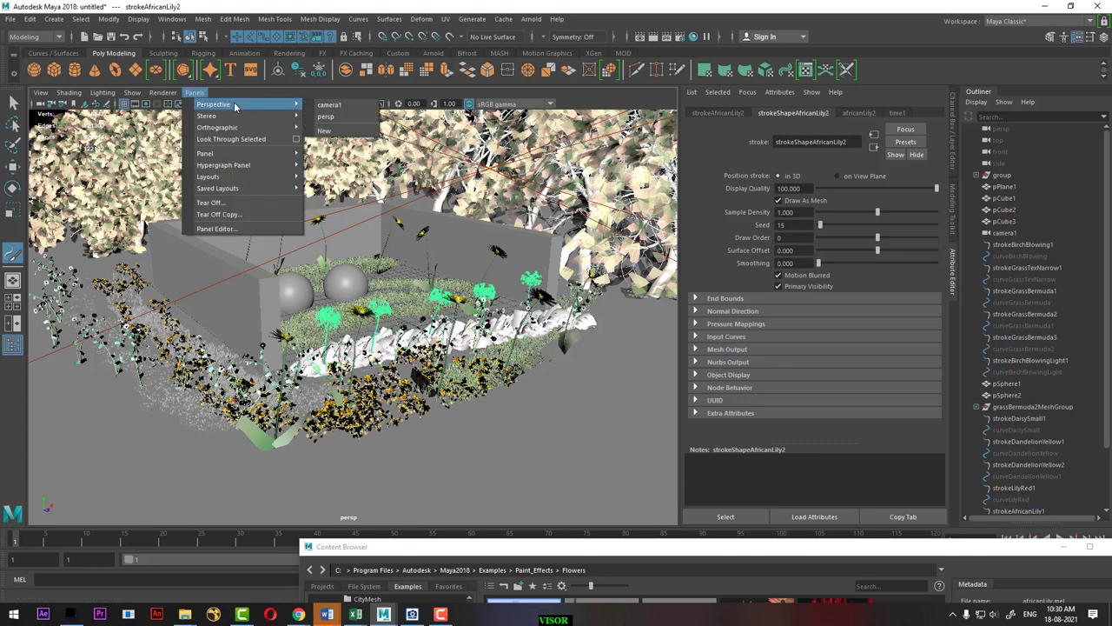
From camera1, paint a row of pink dahlias at the front left with dahliaPink
{"action": "left_click", "coordinate": [335, 105]}
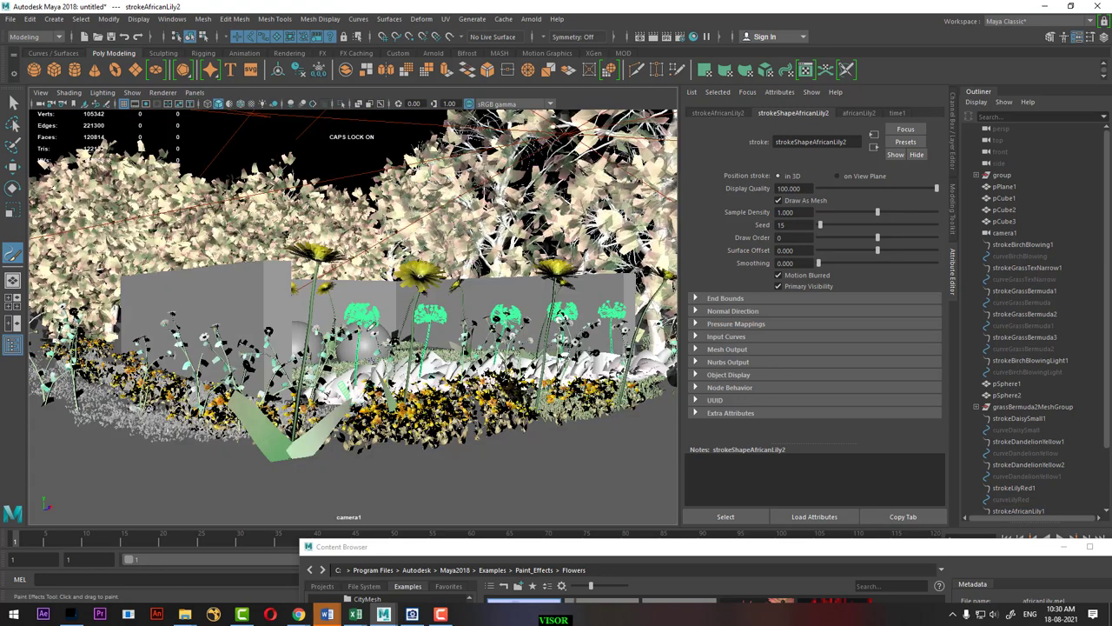
{"action": "mouse_move", "coordinate": [556, 547]}
{"action": "left_mouse_down"}
{"action": "mouse_move", "coordinate": [787, 146]}
{"action": "mouse_move", "coordinate": [750, 142]}
{"action": "left_mouse_up"}
{"action": "left_click", "coordinate": [953, 228]}
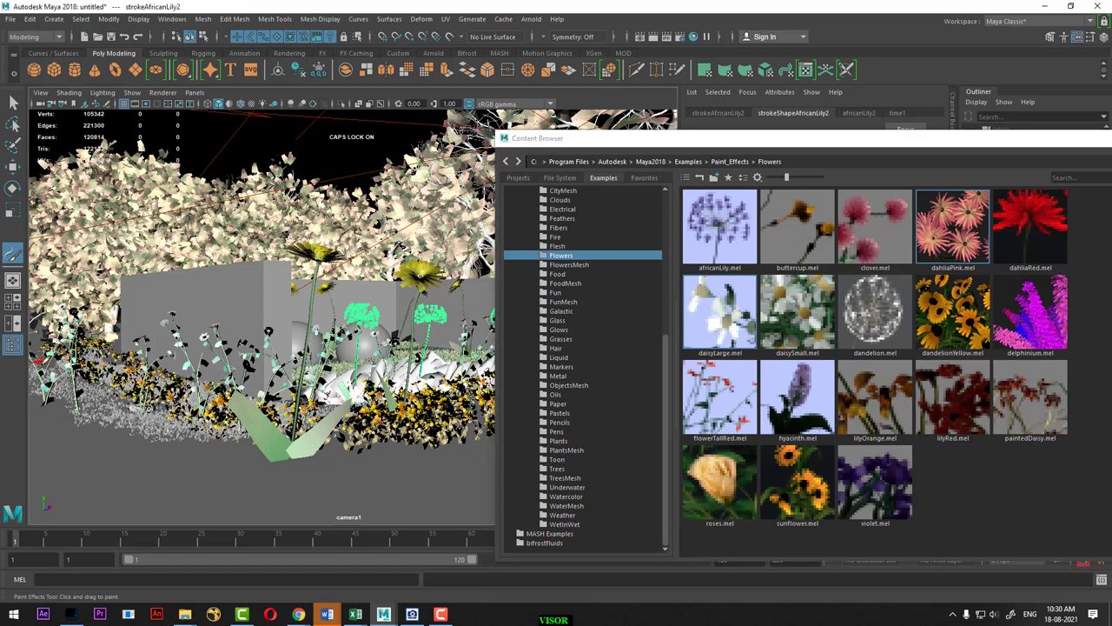
{"action": "left_click_drag", "start_coordinate": [87, 439], "coordinate": [227, 447]}
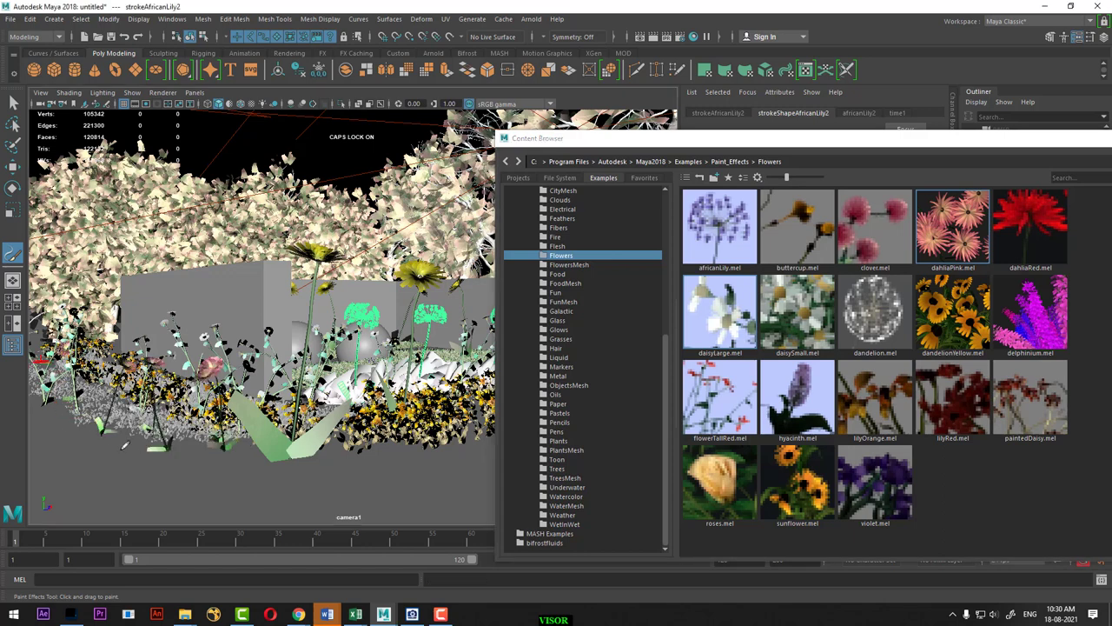
{"action": "left_click_drag", "start_coordinate": [61, 467], "coordinate": [63, 465]}
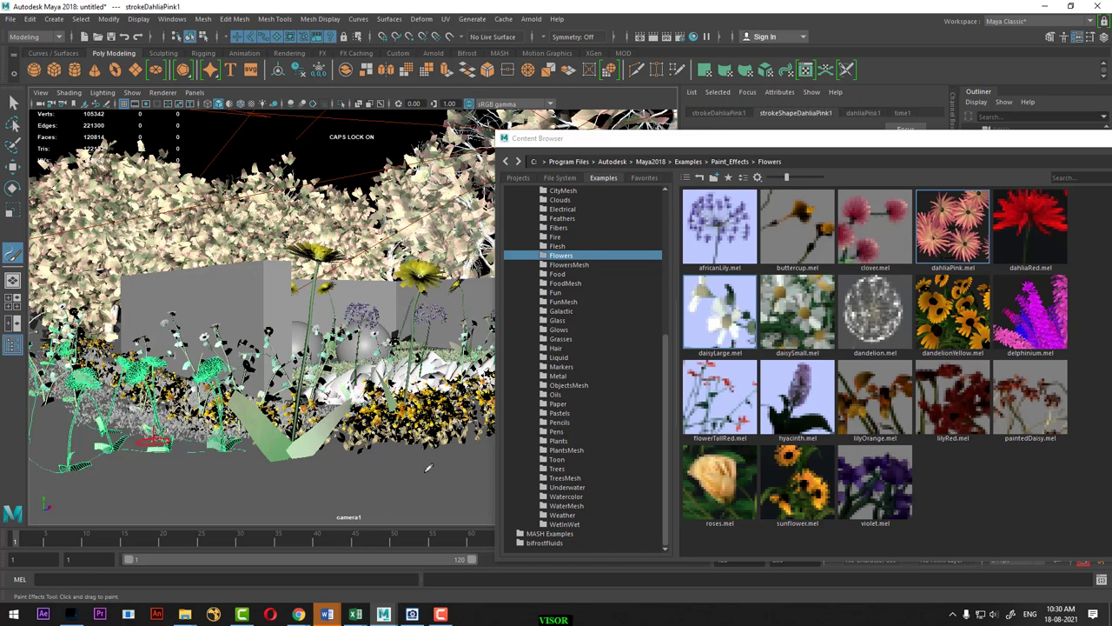
Try a grassTexNarrow stroke on the lower-left ground from Grasses, then undo it
{"action": "left_click", "coordinate": [558, 321]}
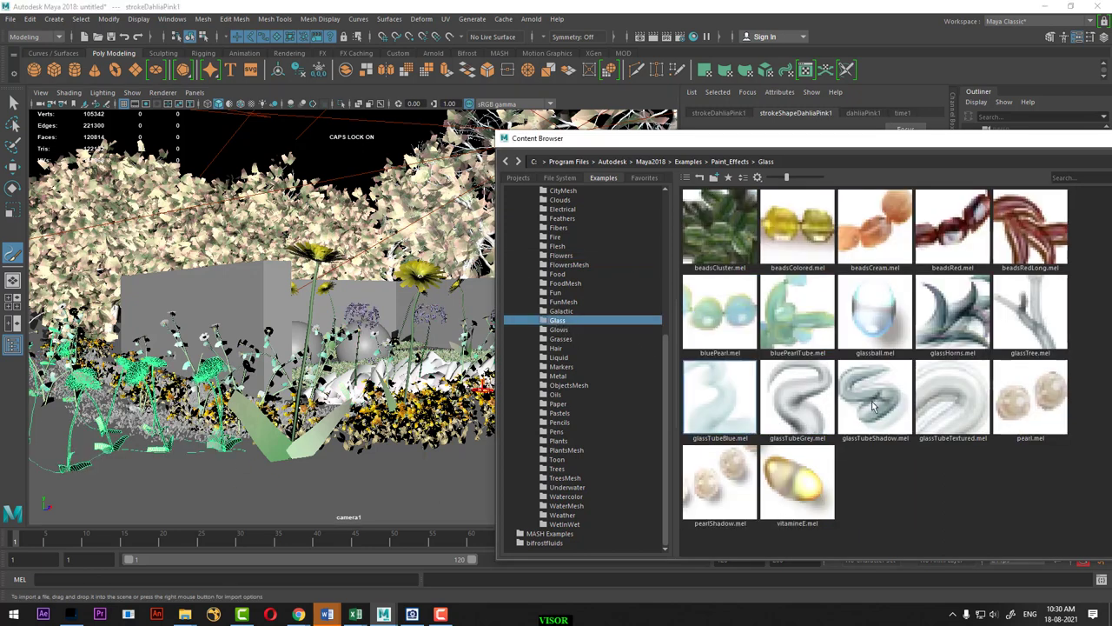
{"action": "left_click", "coordinate": [561, 339]}
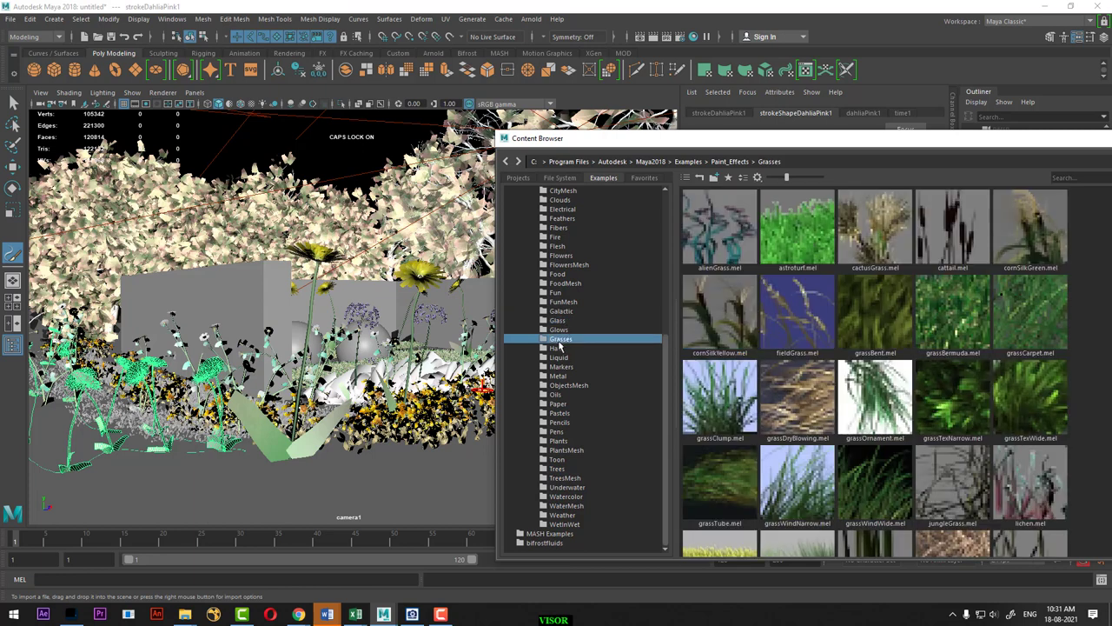
{"action": "left_click", "coordinate": [954, 398]}
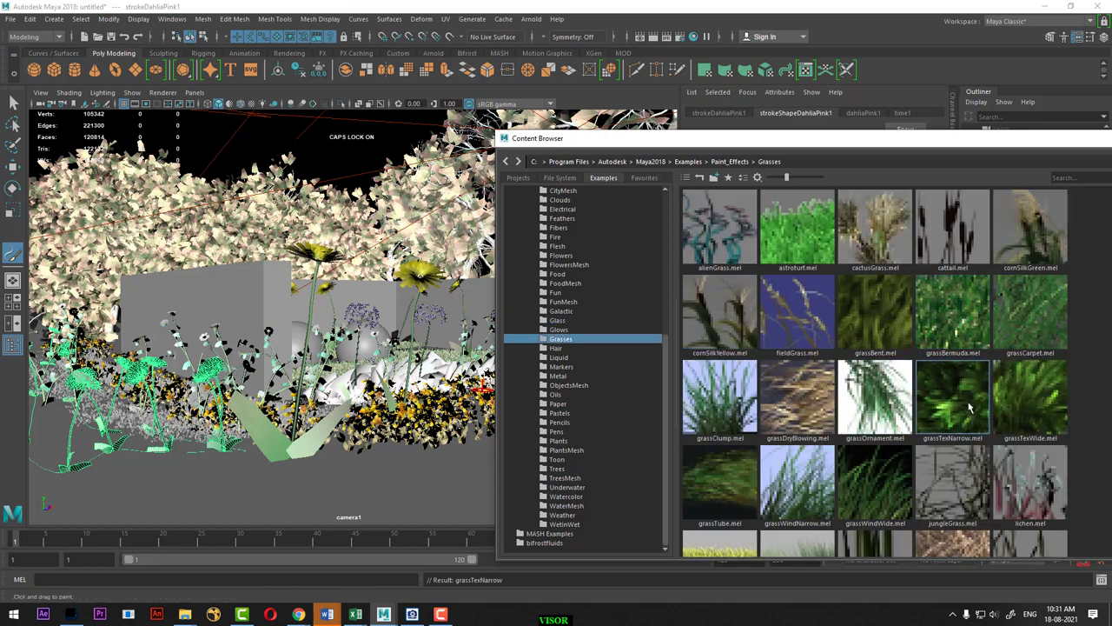
{"action": "left_click_drag", "start_coordinate": [236, 446], "coordinate": [70, 494]}
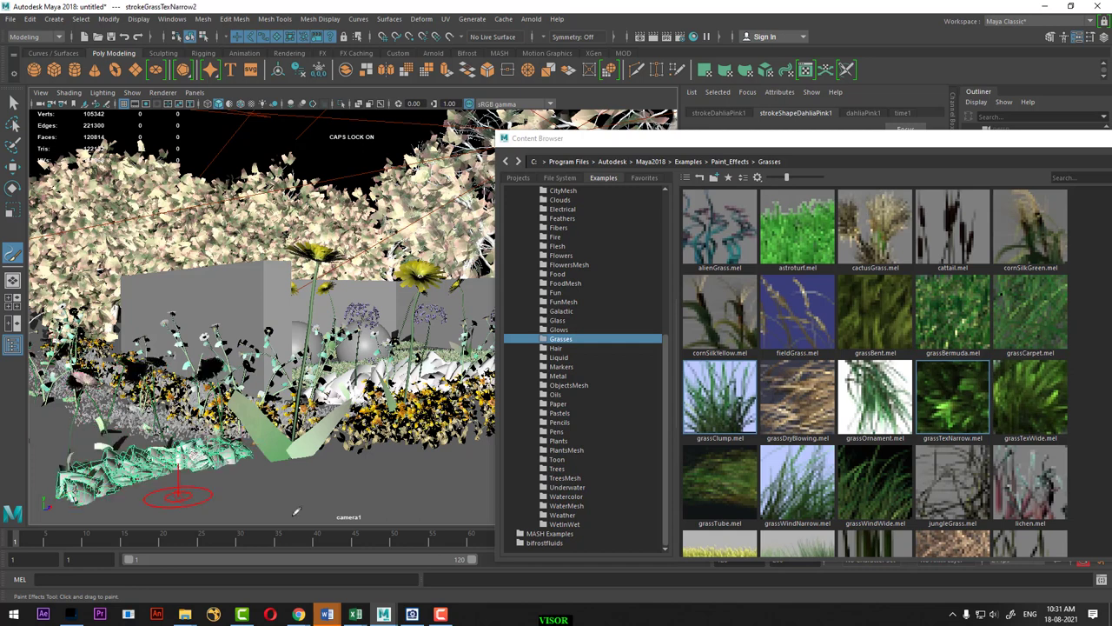
{"action": "key", "text": "ctrl+z"}
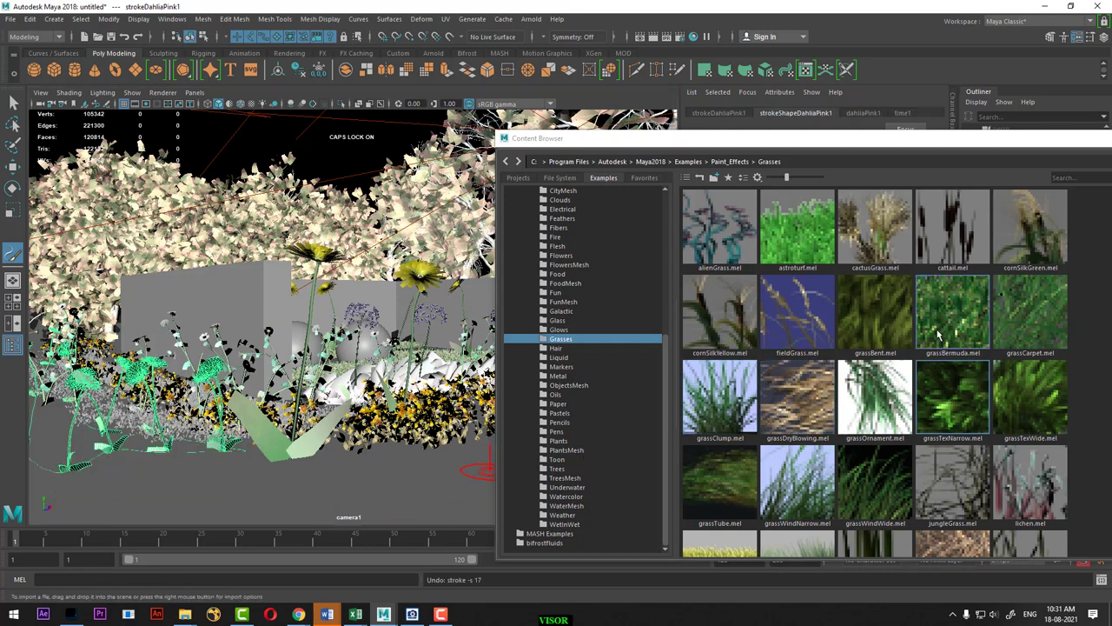
Paint grassBermuda strokes across the lower-left and front foreground ground
{"action": "left_click", "coordinate": [952, 313]}
{"action": "left_click_drag", "start_coordinate": [314, 483], "coordinate": [304, 449]}
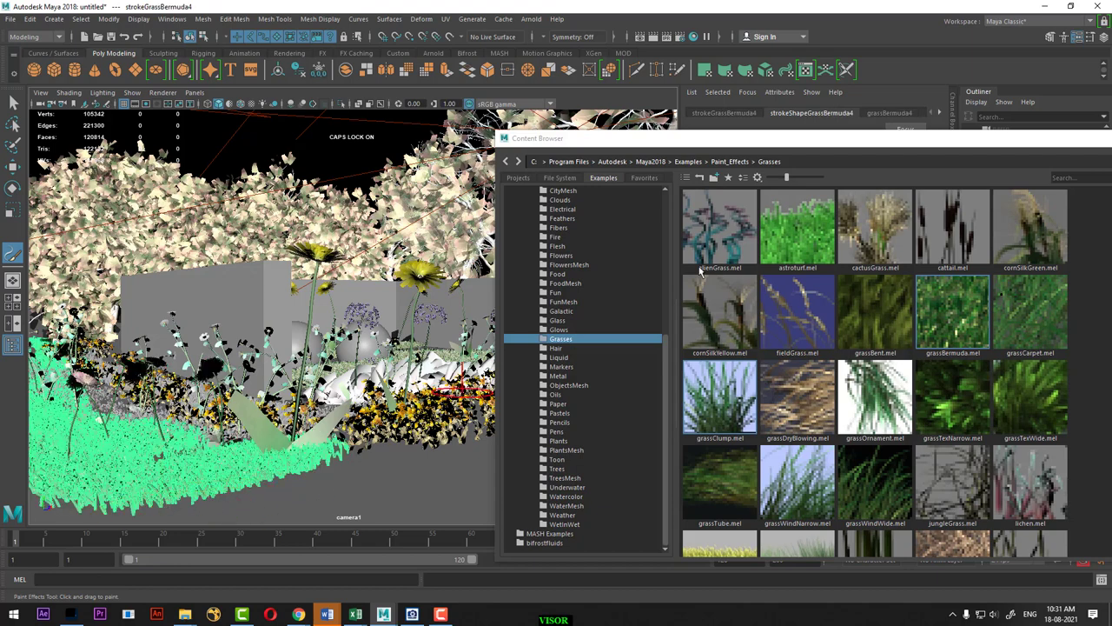
{"action": "left_click_drag", "start_coordinate": [754, 146], "coordinate": [949, 151]}
{"action": "left_click_drag", "start_coordinate": [439, 440], "coordinate": [397, 465]}
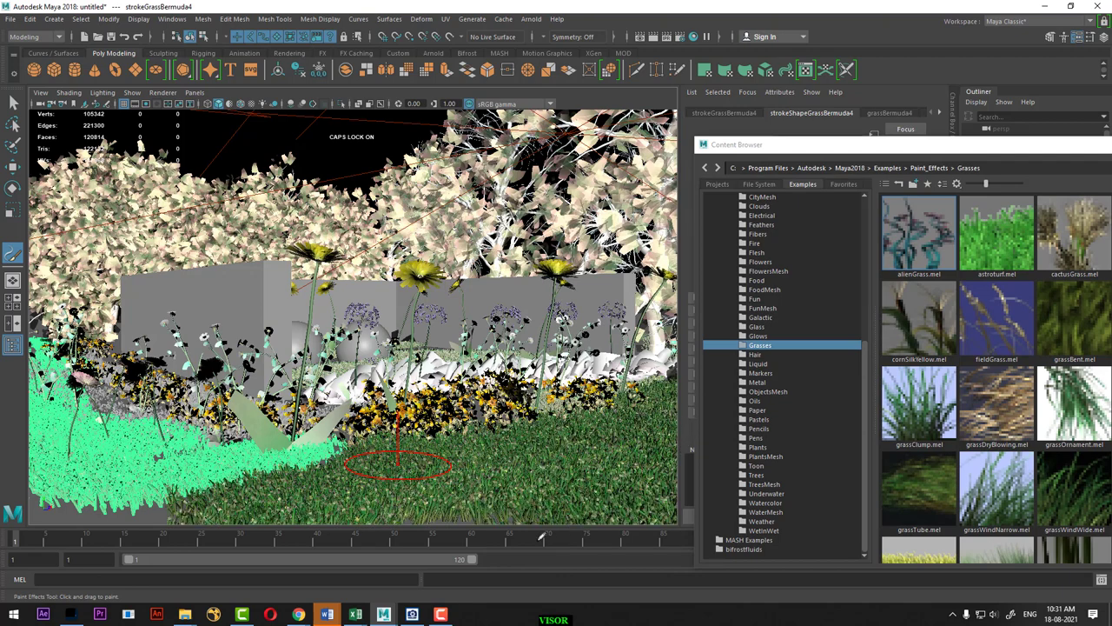
Show the 960x540 resolution gate and render the current frame from camera1
{"action": "left_click", "coordinate": [148, 103]}
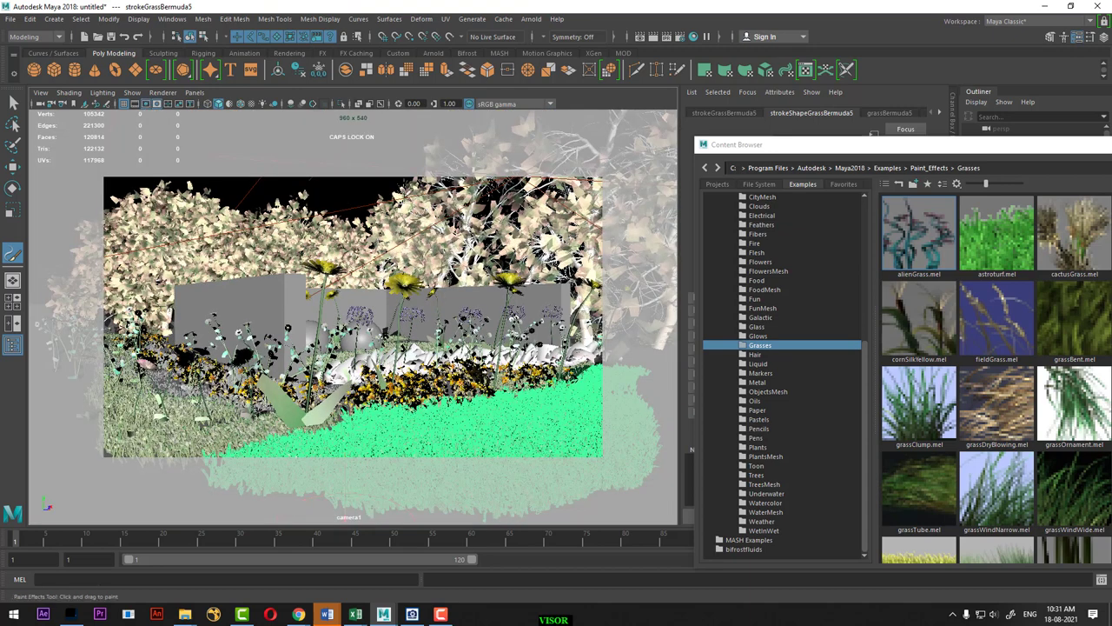
{"action": "left_click", "coordinate": [653, 36]}
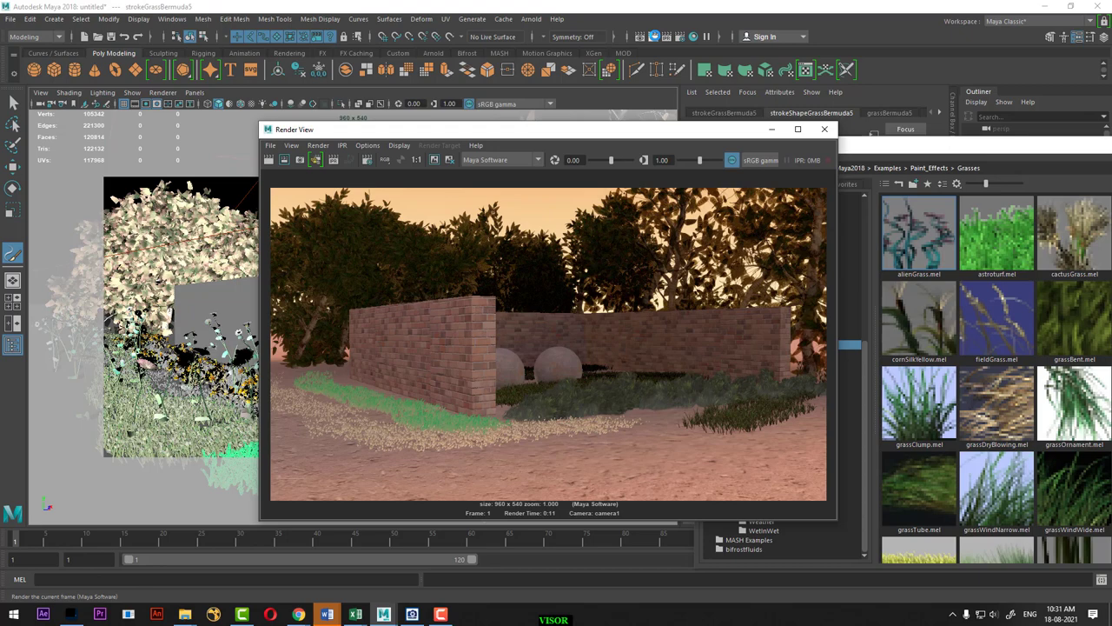
Re-render the camera1 frame so the new flowers and foreground grass appear
{"action": "left_click", "coordinate": [655, 37]}
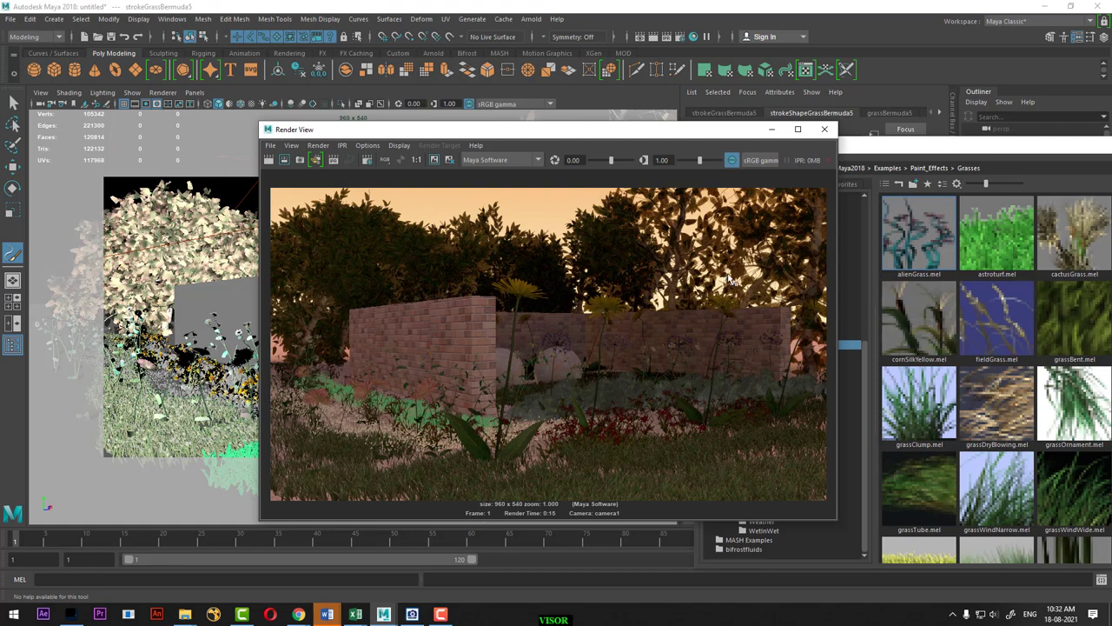
{"action": "left_click", "coordinate": [440, 615]}
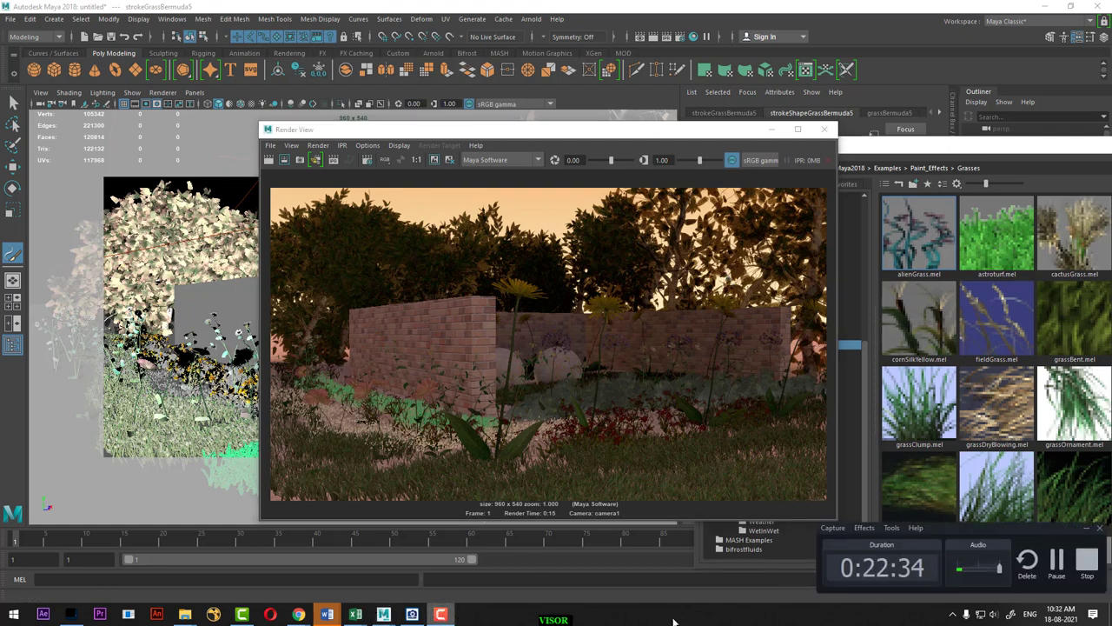